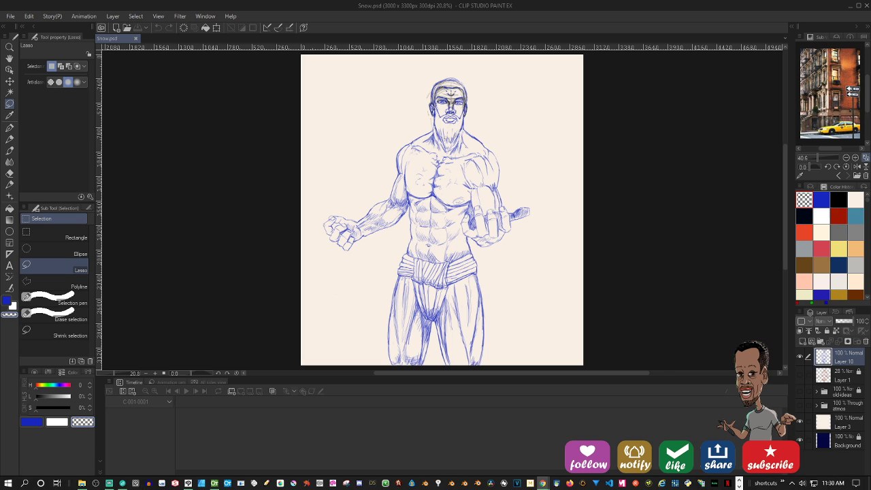
Open the recent illustration lilithFINsmv2.jpg to view it, and close it again
key(alt+Tab)
click(10, 15)
mouse_move(33, 61)
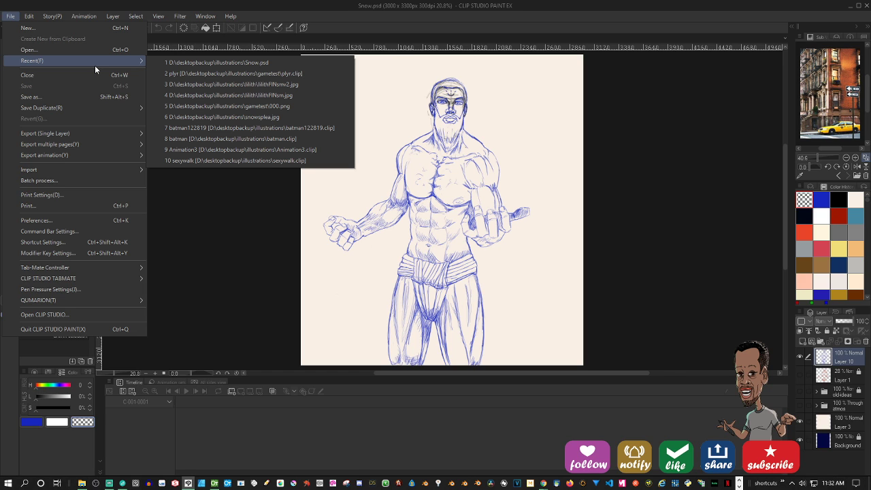
click(211, 84)
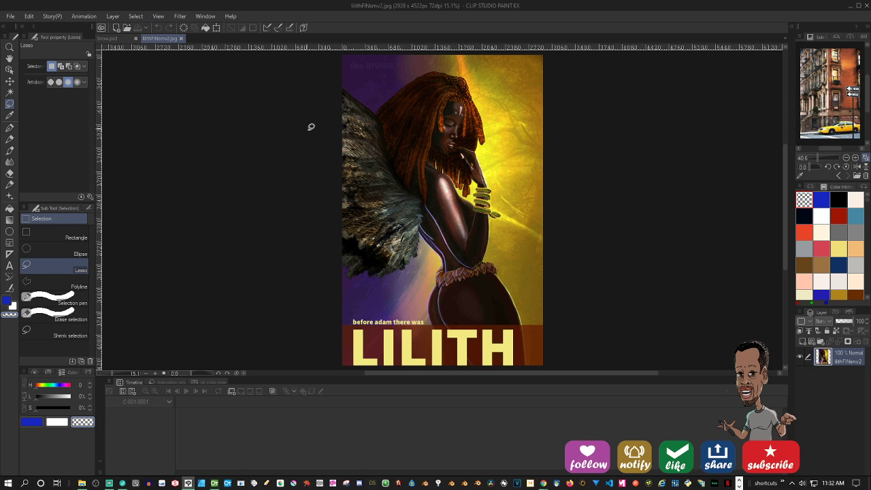
click(182, 38)
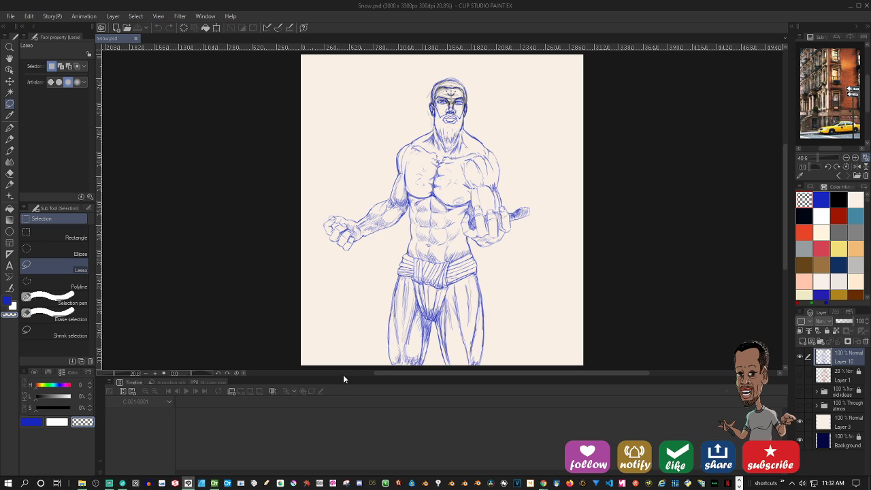
Reduce the timeline's height to give the canvas more room, and bring the whole figure into view
drag(345, 377, 343, 425)
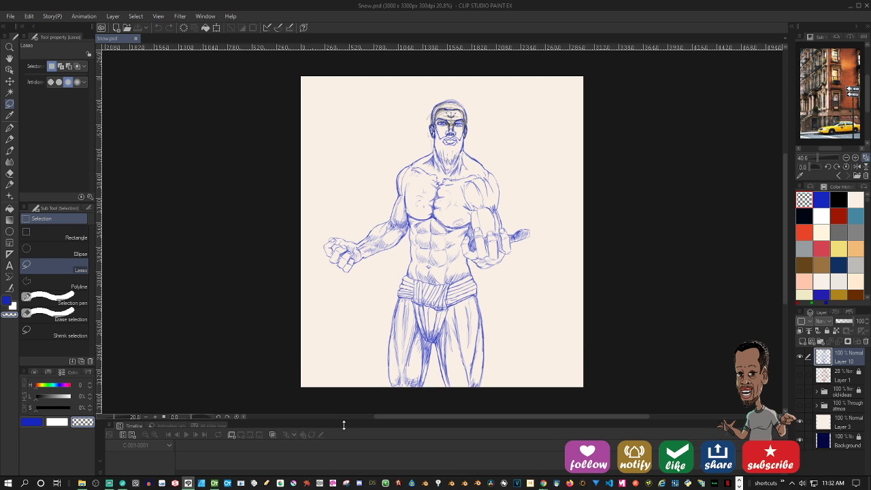
scroll(360, 302, up, 3)
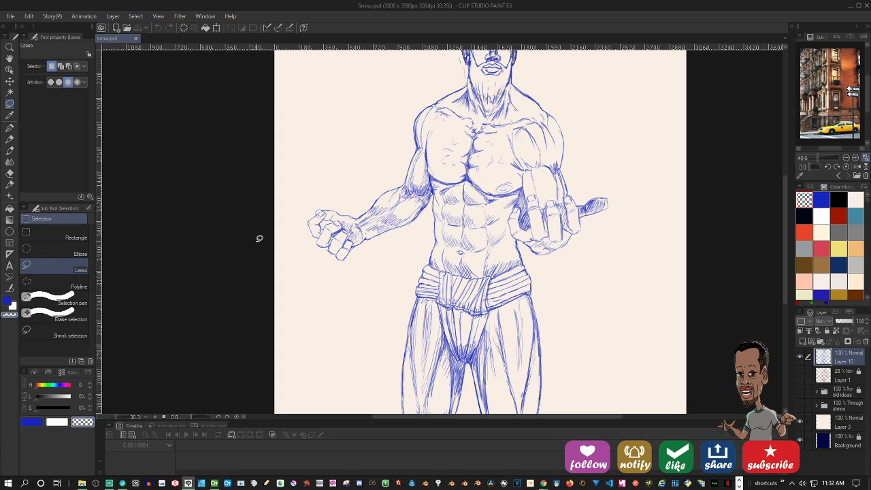
scroll(569, 251, down, 1)
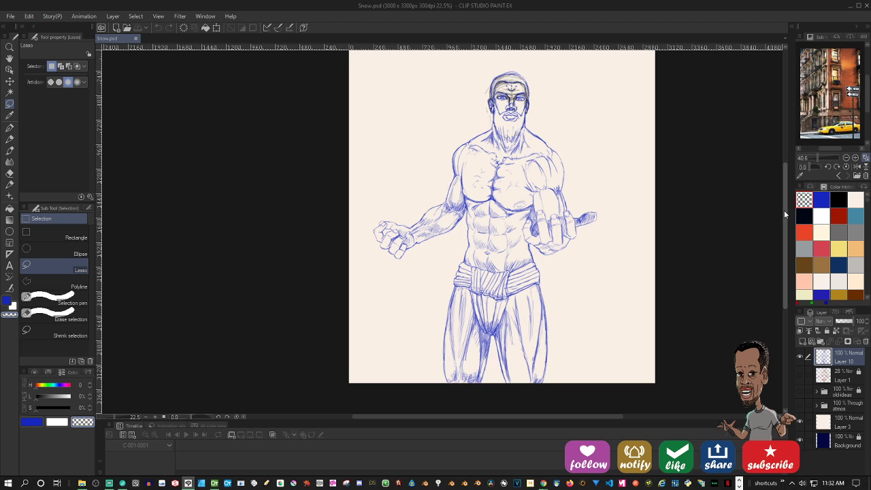
drag(784, 211, 784, 206)
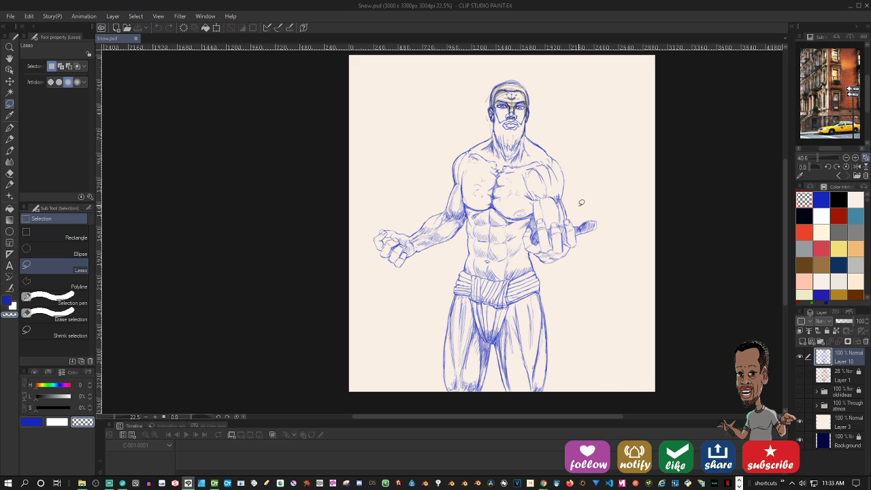
Flip the figure sketch on Layer 10 horizontally to check it, flip it back and apply the transformation
key(h)
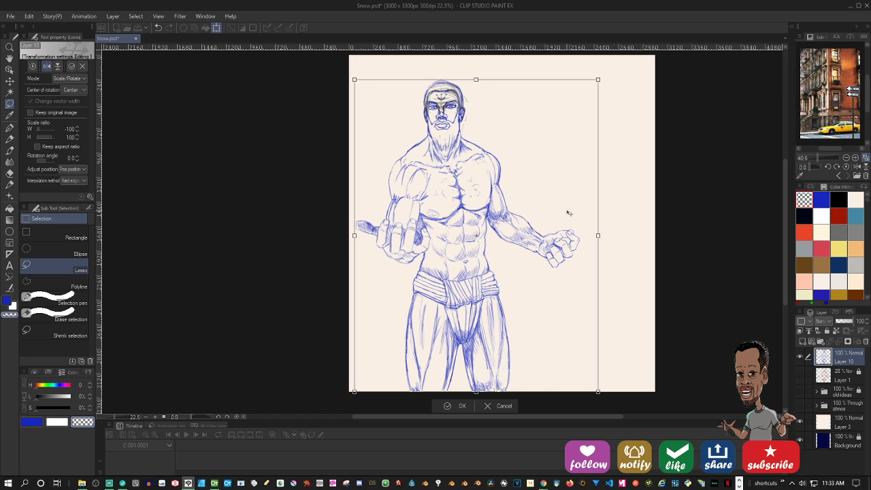
key(ctrl+shift+h)
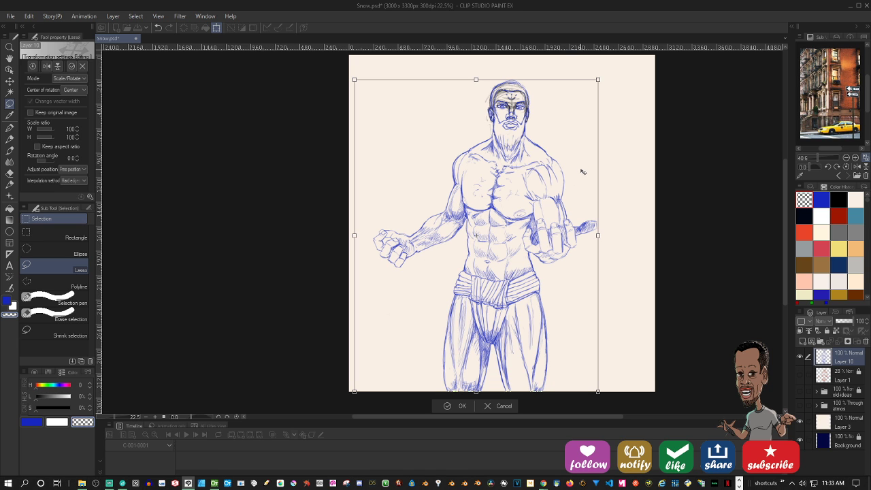
key(Return)
Examine the blue figure sketch both up close and as a whole
scroll(467, 190, up, 5)
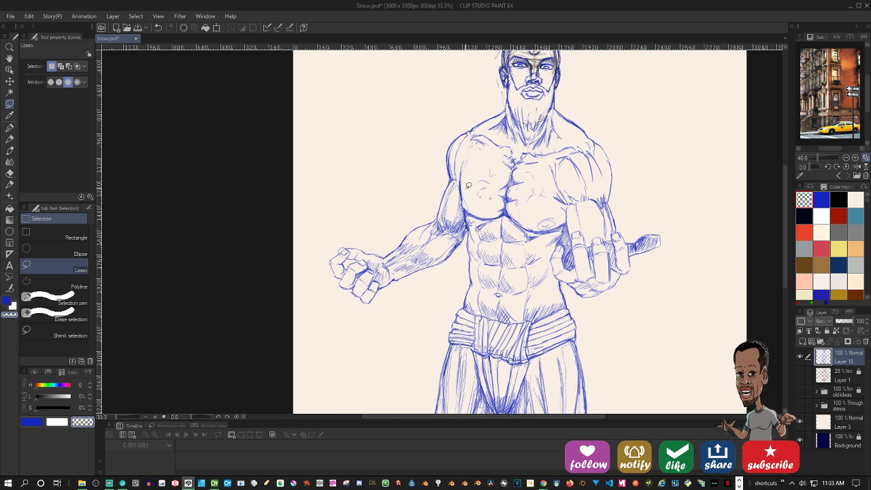
scroll(468, 188, down, 3)
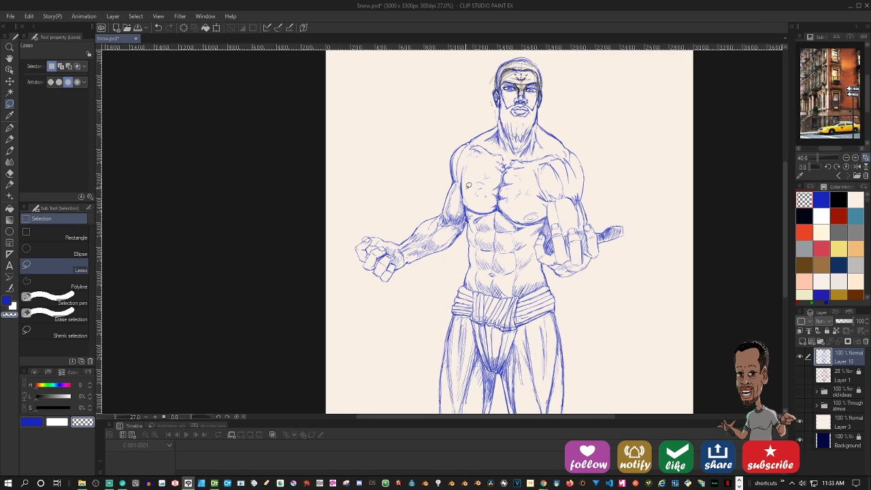
scroll(469, 185, down, 1)
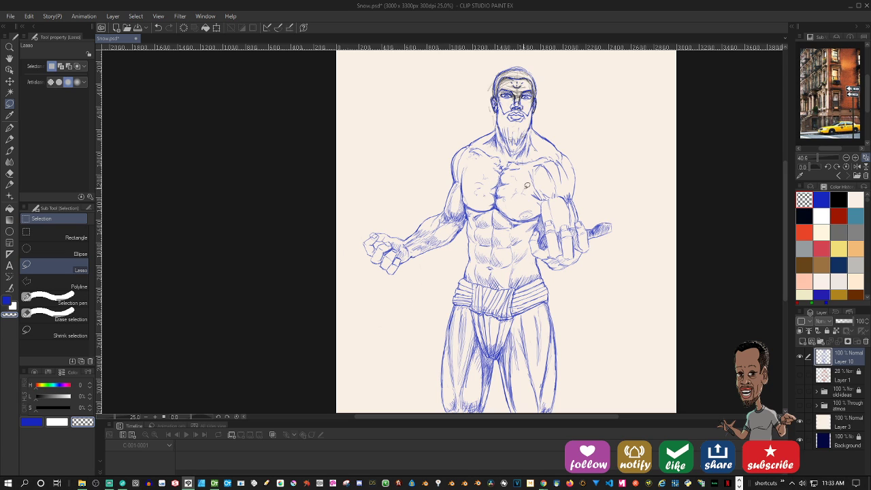
scroll(530, 183, down, 2)
scroll(530, 182, up, 3)
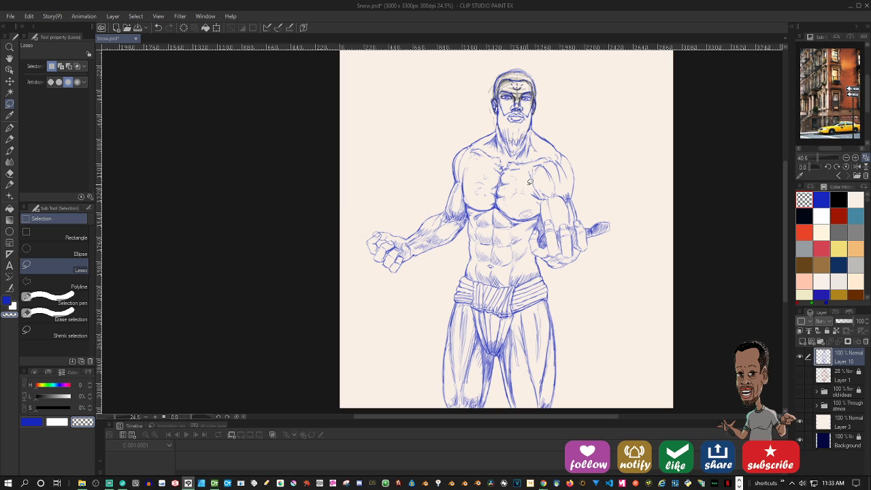
scroll(530, 180, up, 1)
scroll(530, 179, down, 2)
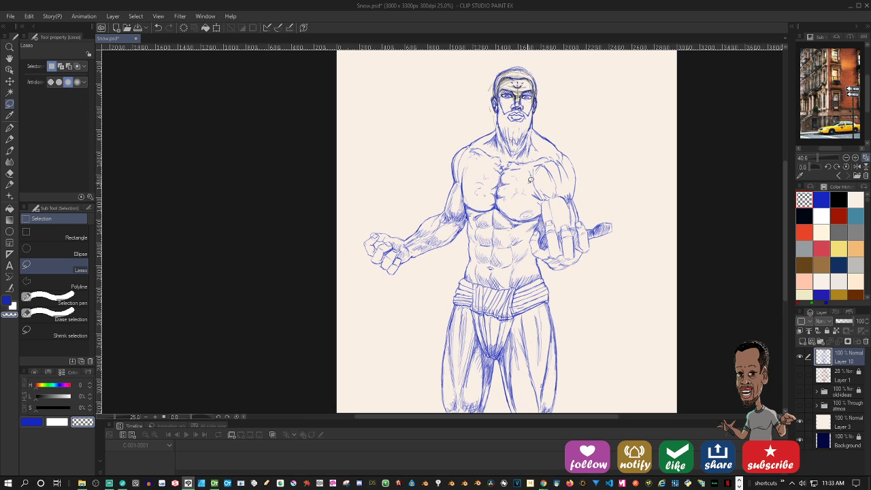
scroll(530, 179, down, 1)
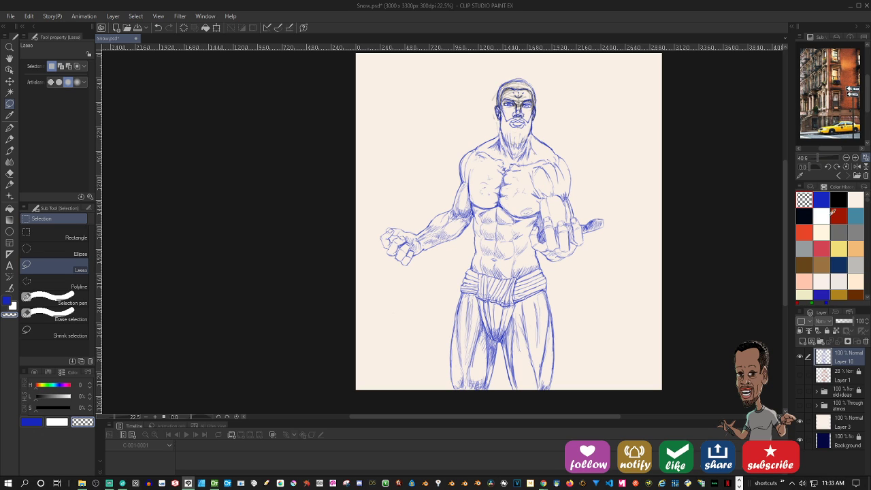
Show the red rough on Layer 1 instead of Layer 10, unlock Layer 1 and set its opacity to 100%
click(801, 374)
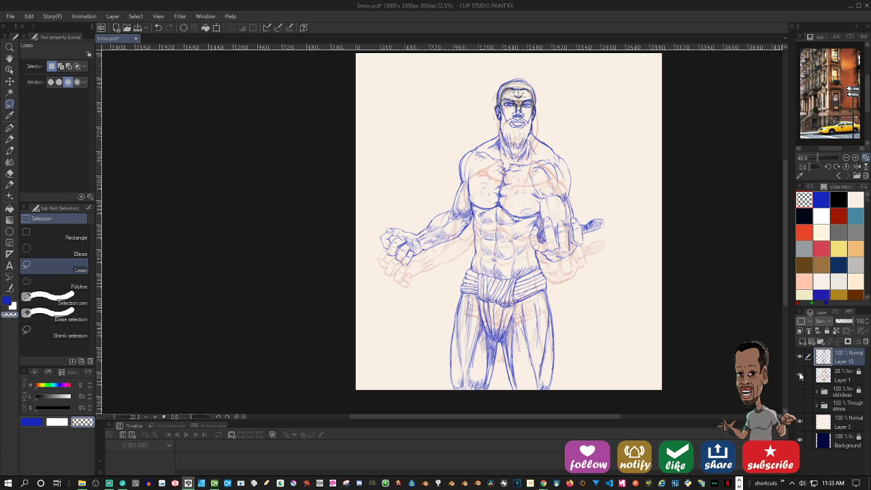
click(801, 375)
click(800, 357)
click(800, 374)
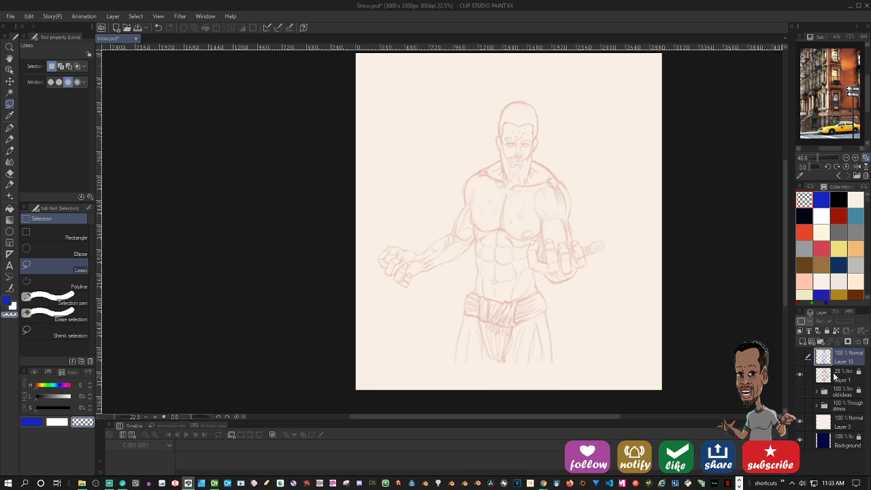
click(830, 375)
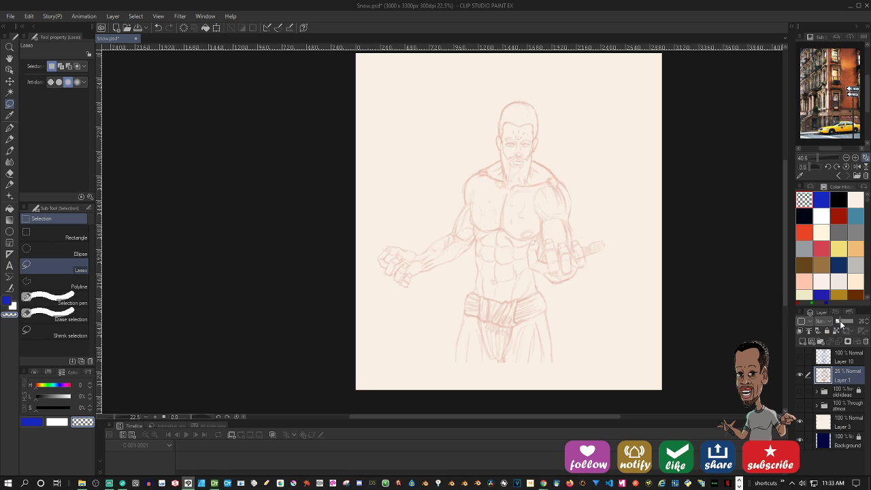
drag(846, 322, 861, 324)
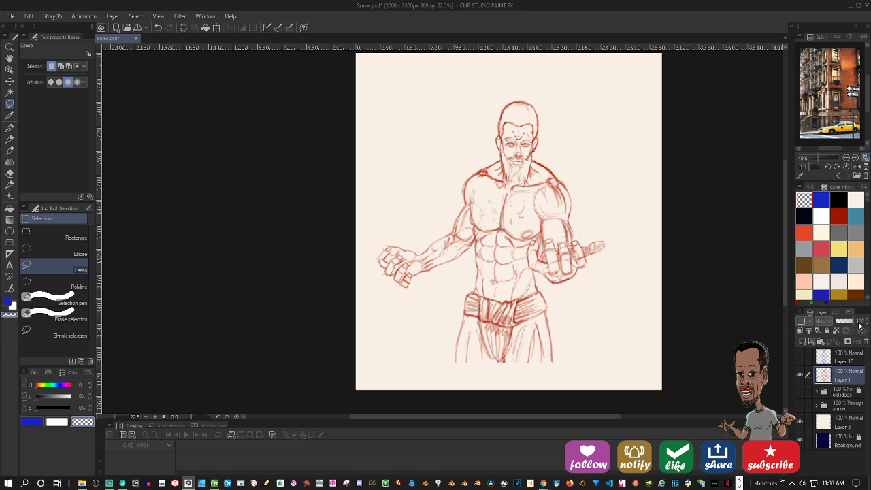
Compare the red rough on Layer 1 with the blue sketch on Layer 10, leaving only Layer 10 visible of the two
click(799, 374)
click(801, 357)
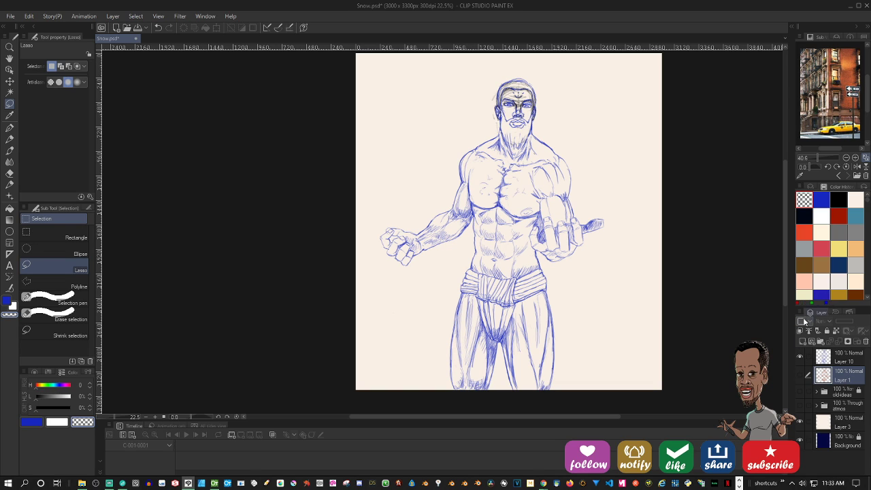
click(801, 357)
click(800, 374)
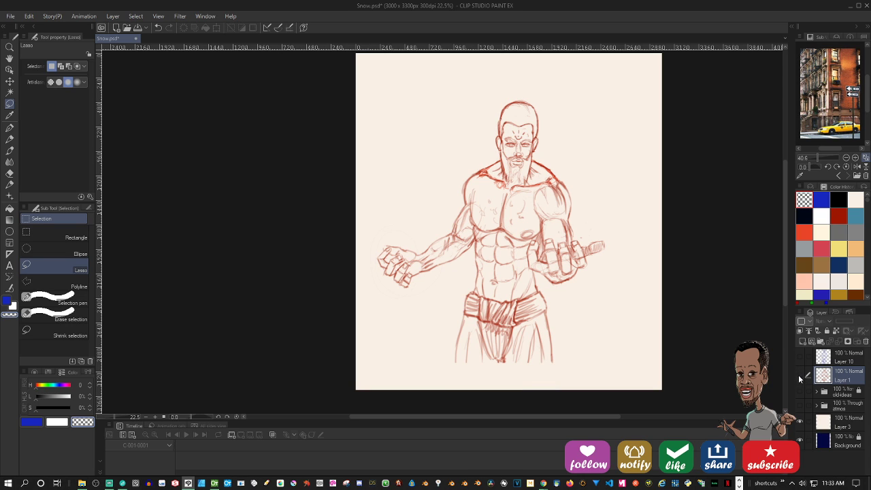
click(800, 375)
click(800, 374)
click(801, 374)
click(801, 355)
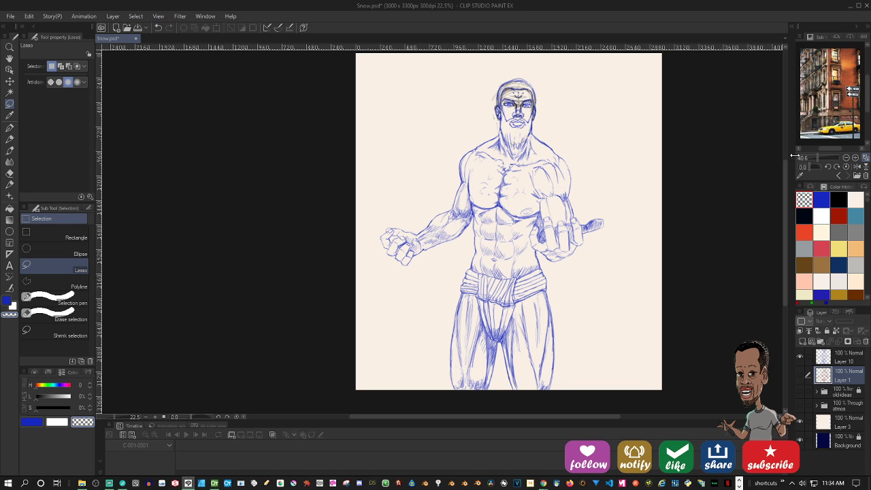
Widen the palette area beside the canvas and load ref1.jpg from the illustrations snow folder into the Sub View
drag(794, 156, 759, 157)
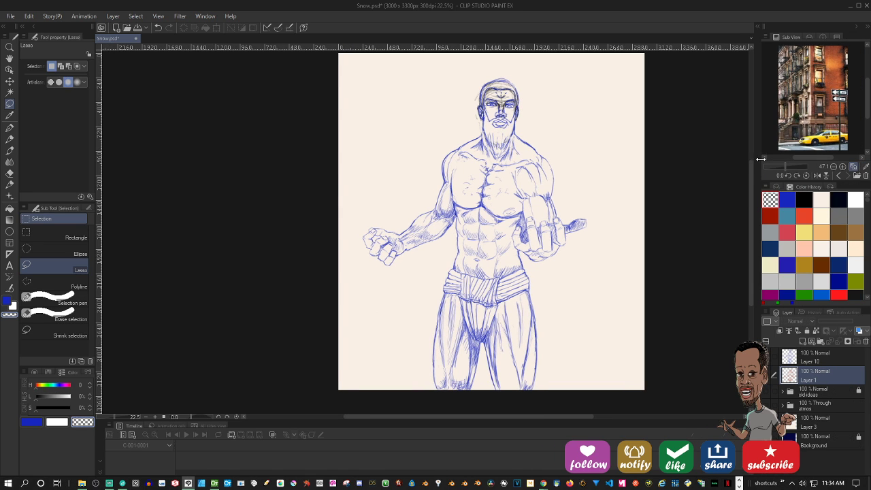
click(857, 175)
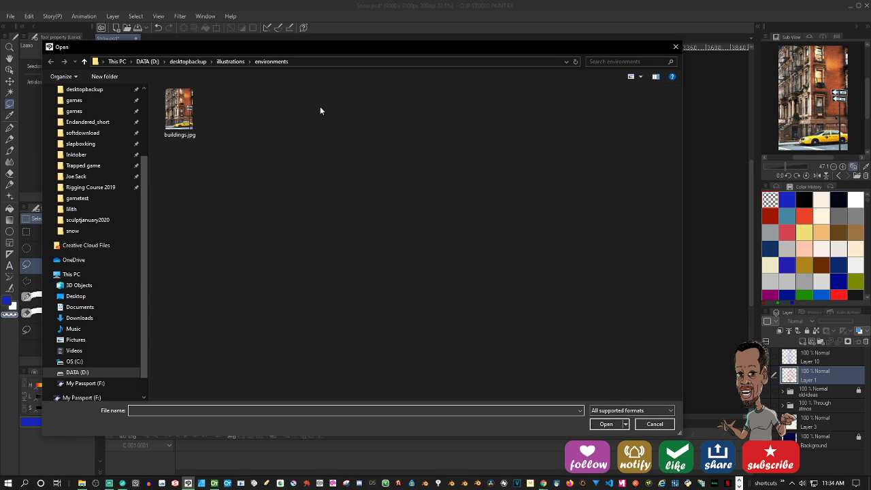
click(231, 62)
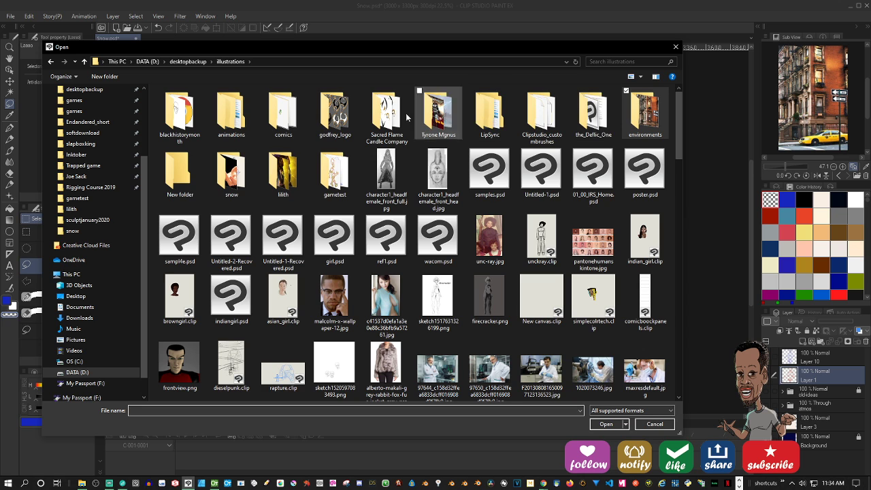
double_click(231, 171)
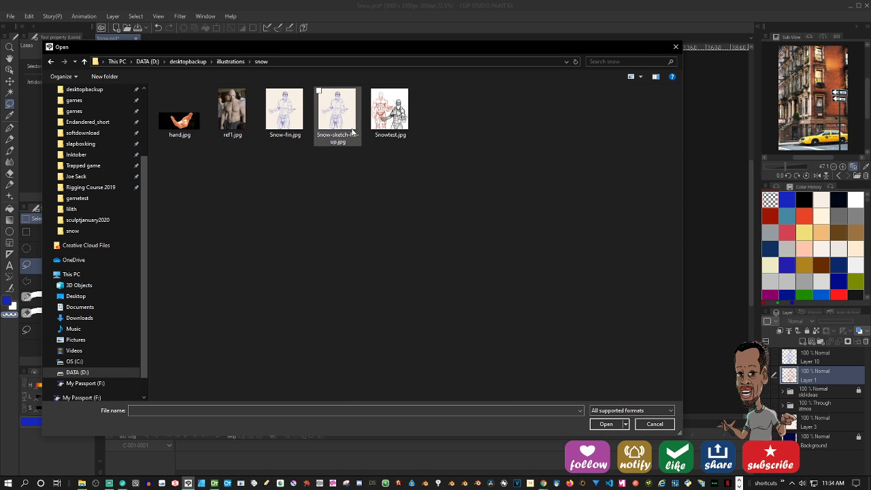
double_click(227, 109)
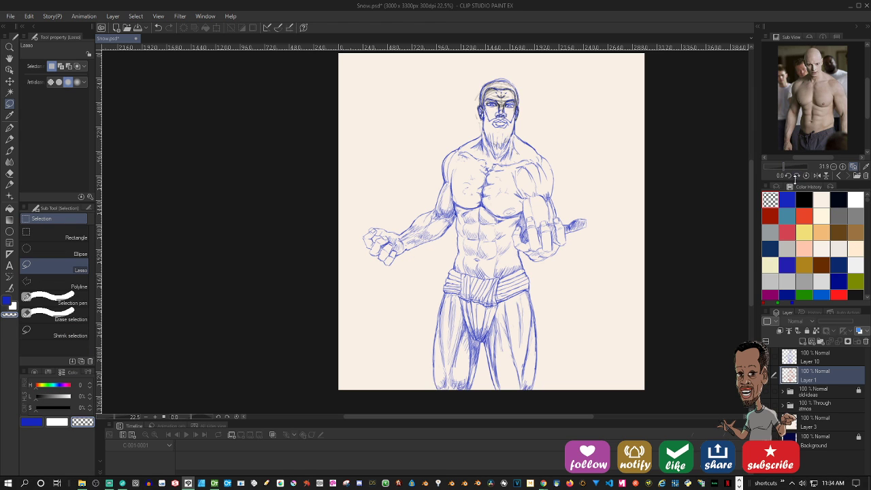
Enlarge the Sub View in height and width, and inspect the reference photo's head and chest
drag(795, 180, 795, 231)
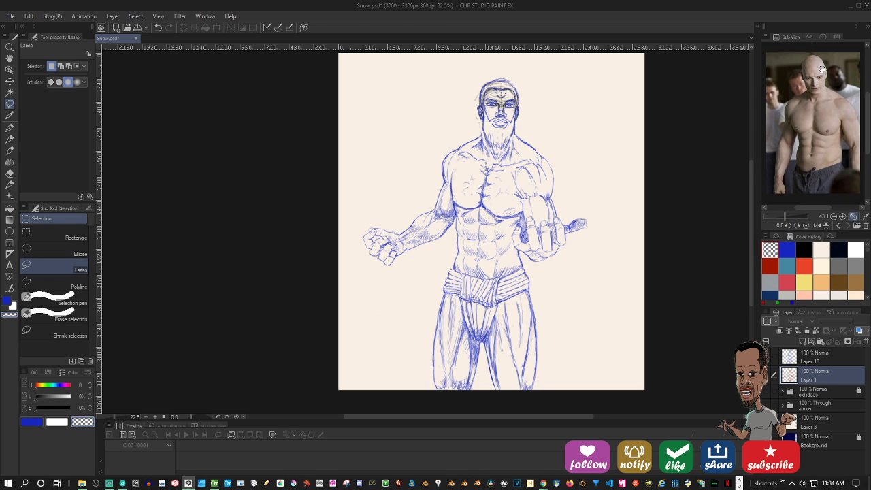
scroll(822, 90, up, 5)
scroll(822, 90, down, 3)
drag(821, 89, 822, 116)
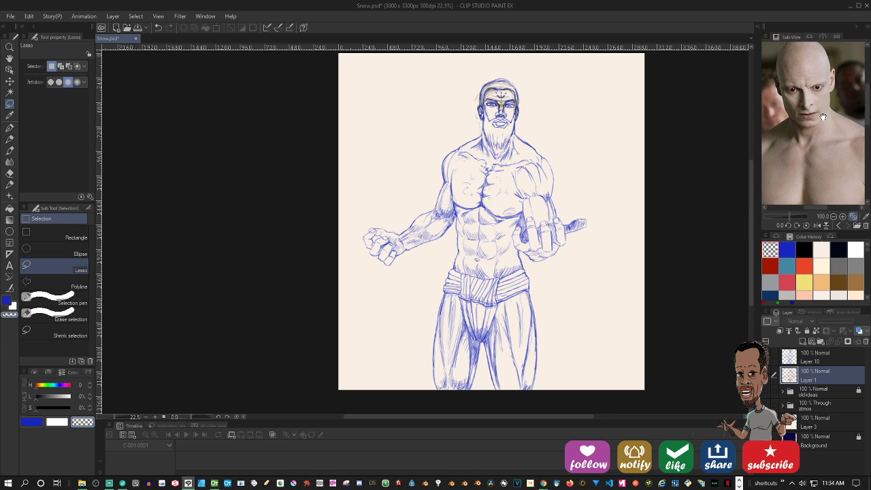
drag(754, 136, 740, 134)
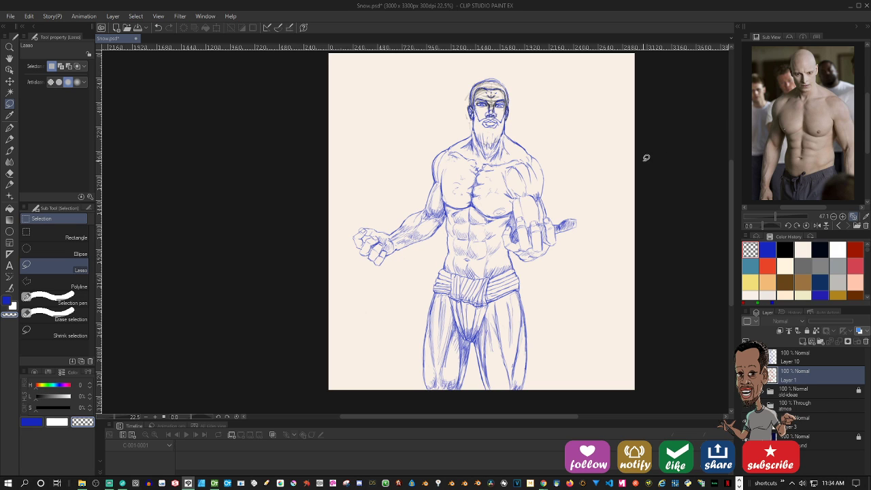
Add a new layer directly above Layer 1
scroll(593, 166, up, 1)
scroll(592, 167, down, 1)
scroll(592, 166, up, 1)
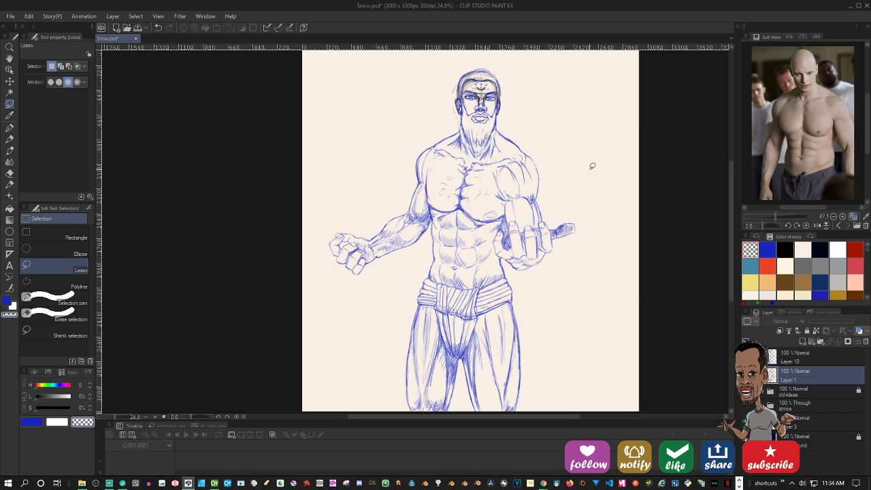
click(801, 341)
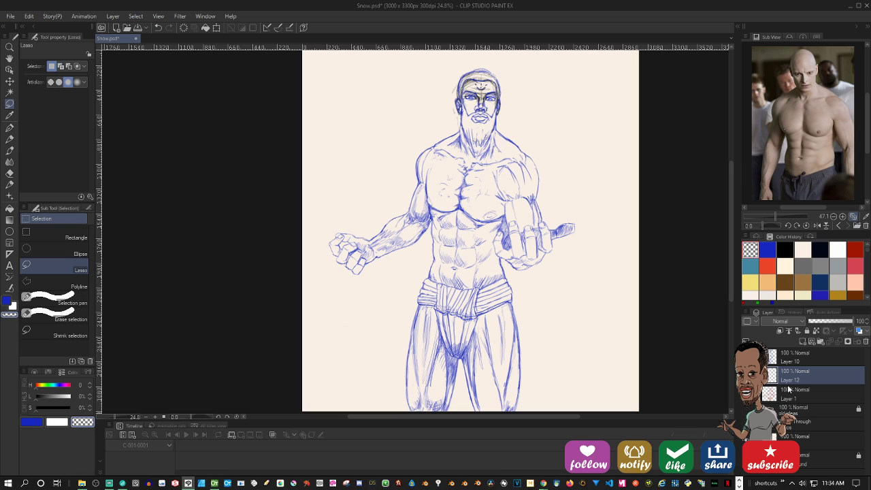
Hide the cream Layer 3 to expose the dark blue background, and preview the atmos folder before hiding it again
click(746, 439)
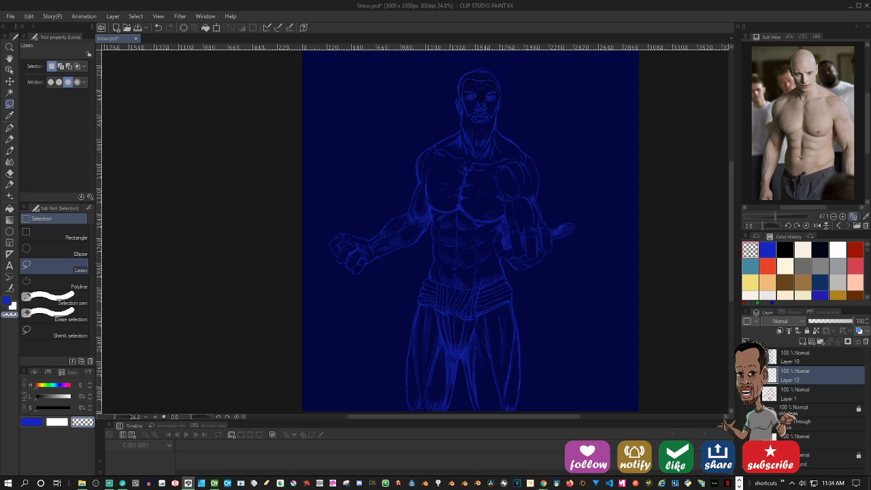
click(746, 440)
click(747, 440)
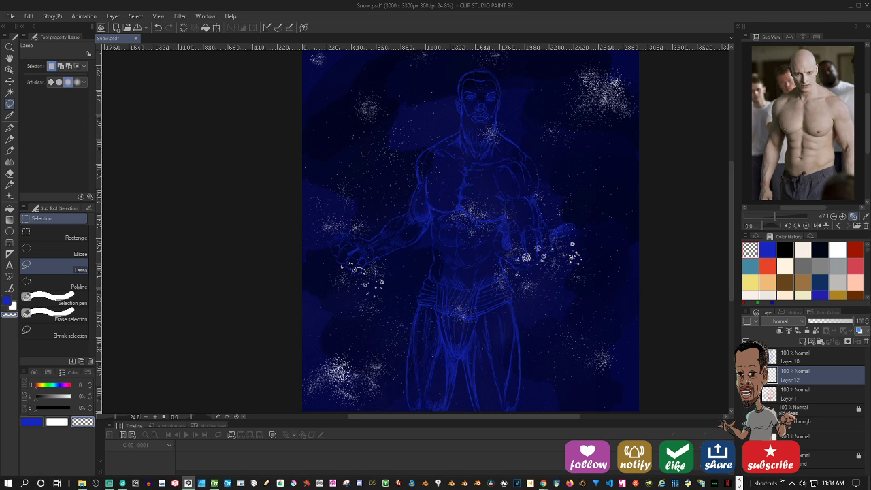
key(ctrl+z)
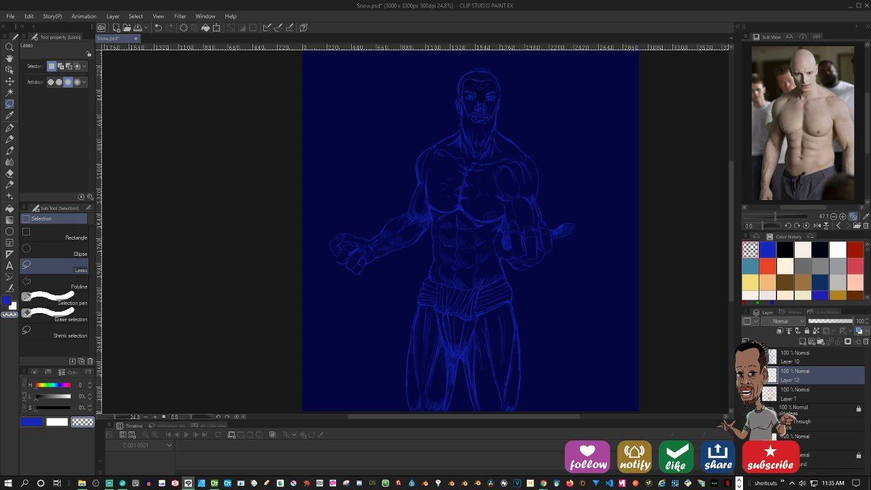
Switch to the Pinterest page in the browser and look over the galaxy images on the cosmic board
key(alt+Tab)
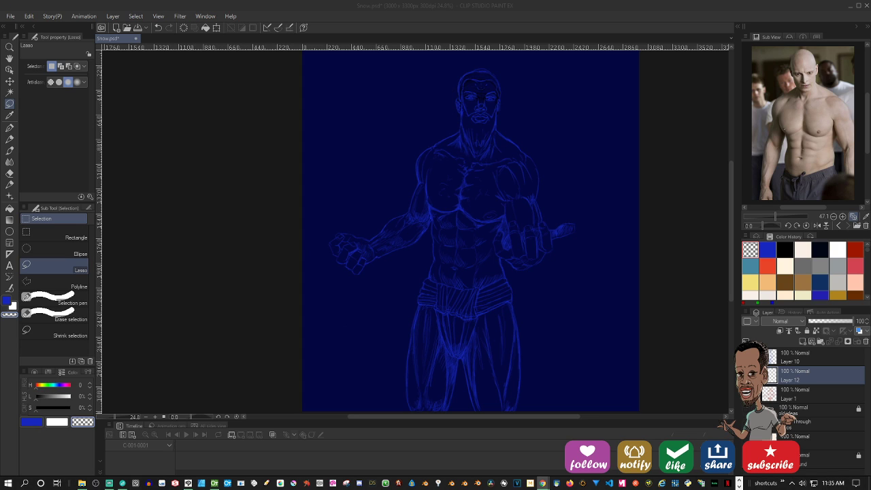
key(alt+Tab)
key(alt+Tab)
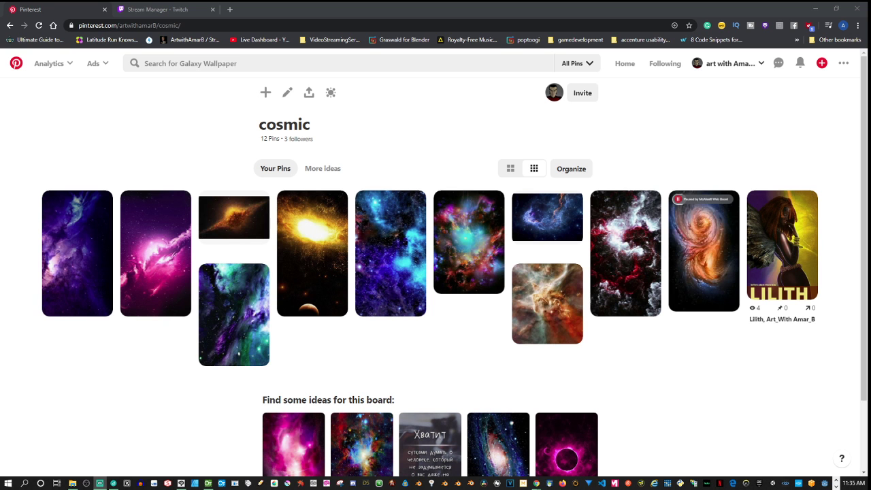
scroll(443, 316, down, 1)
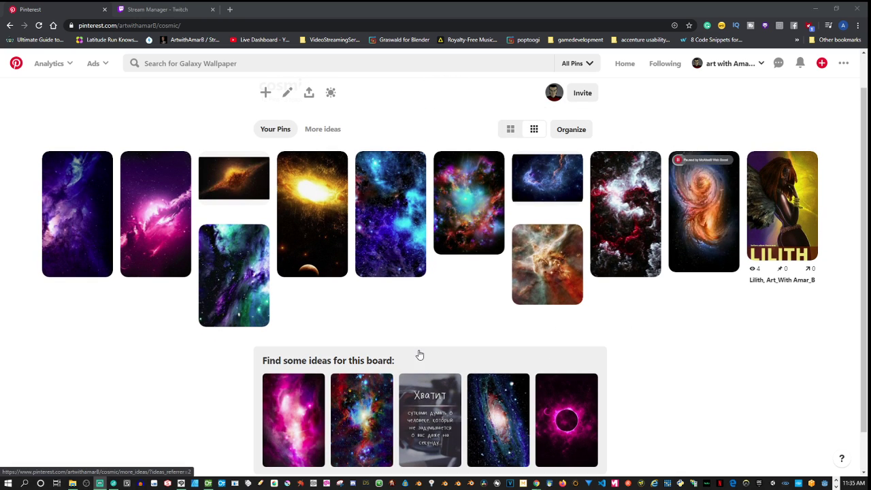
mouse_move(550, 317)
scroll(549, 317, up, 1)
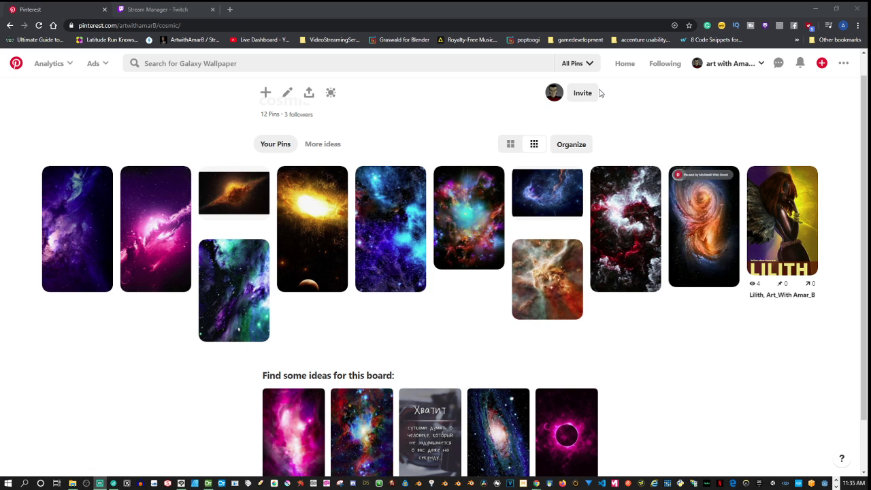
Go to the profile's list of boards and browse the reference collections
click(555, 93)
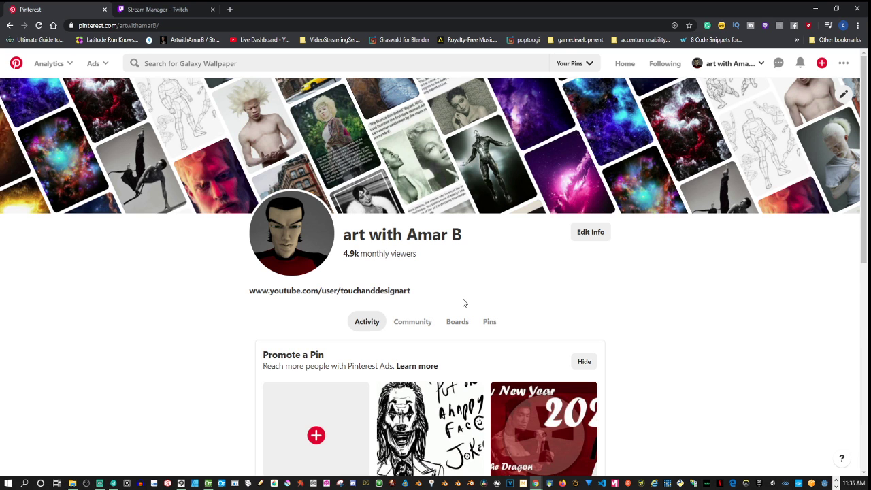
click(450, 324)
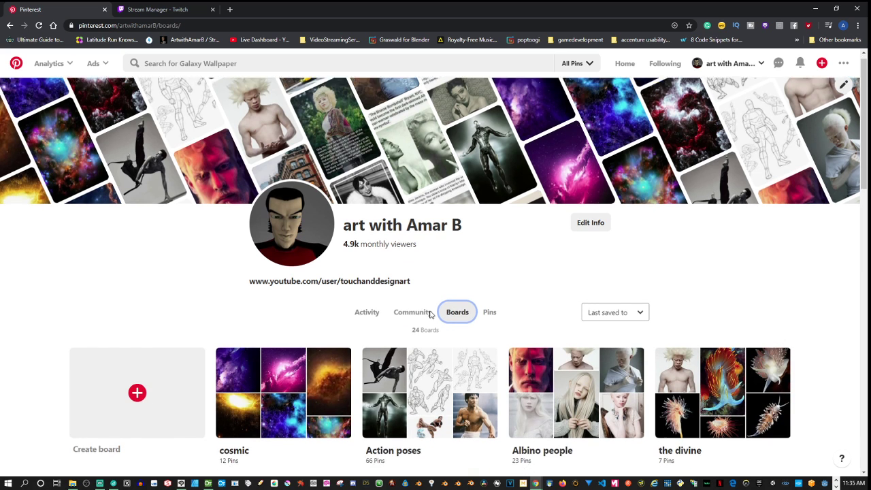
scroll(432, 316, down, 2)
scroll(576, 289, down, 1)
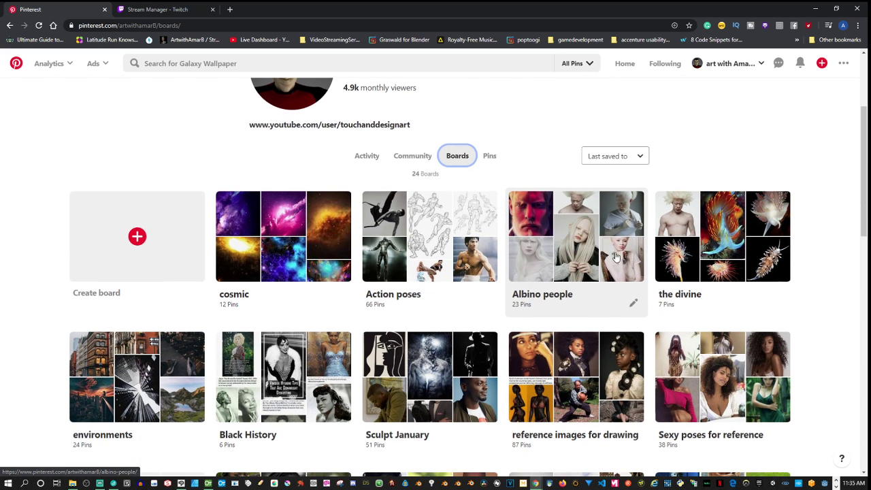
Open the boards the divine, Albino people and cosmic, each in its own browser tab
right_click(695, 239)
click(715, 243)
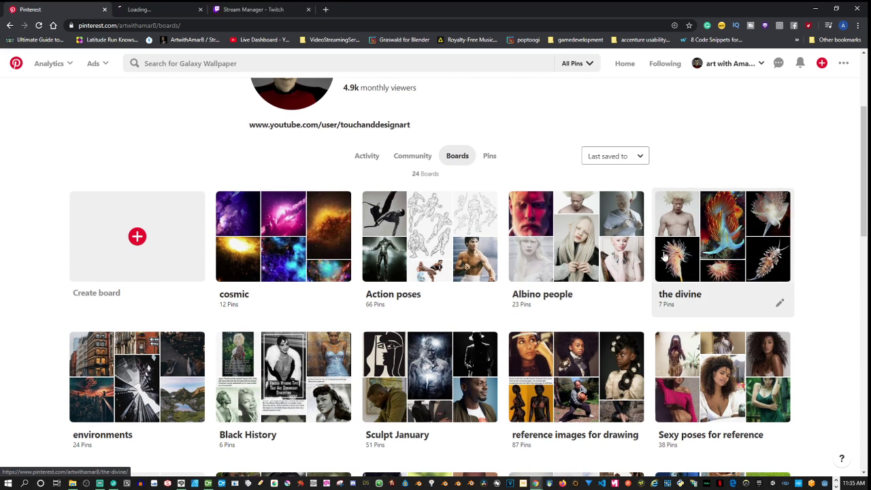
right_click(550, 250)
click(580, 256)
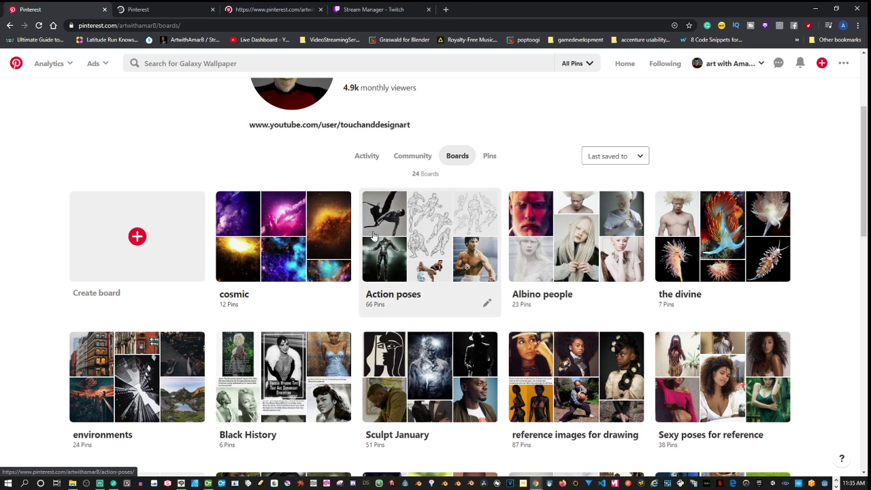
right_click(314, 232)
click(350, 236)
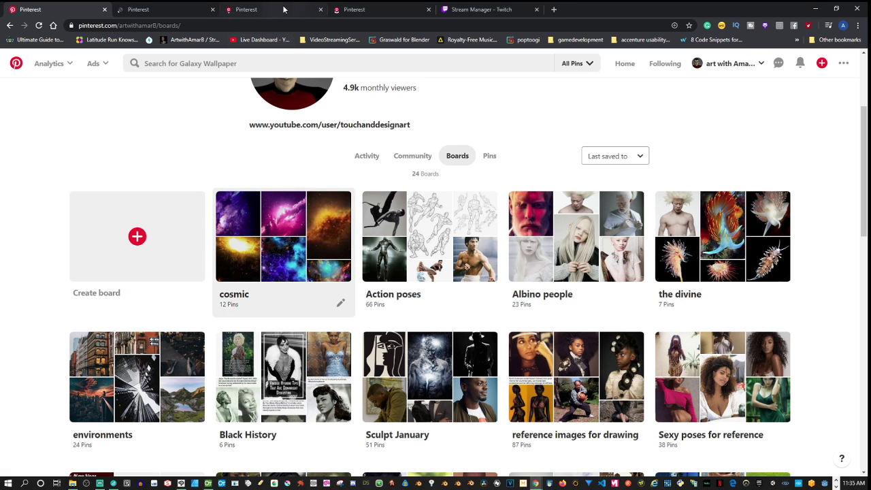
Review the references on the boards the divine, Albino people and cosmic one after another
click(176, 9)
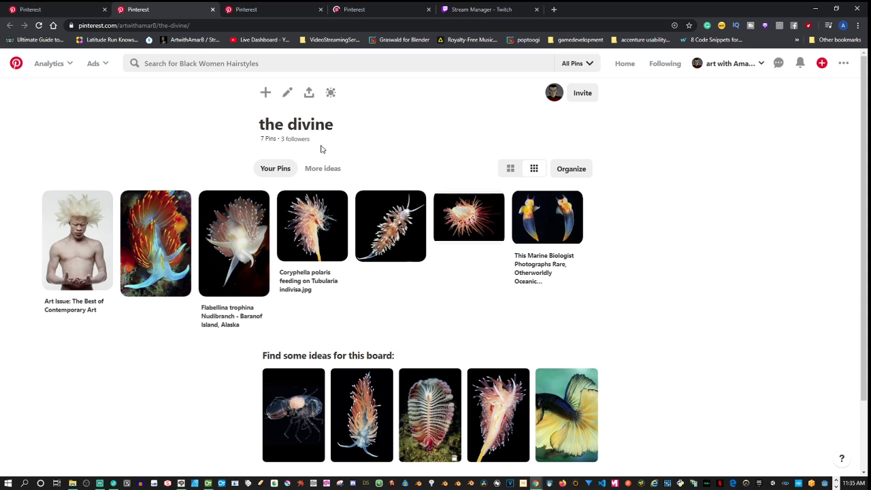
scroll(331, 161, down, 1)
scroll(323, 190, up, 1)
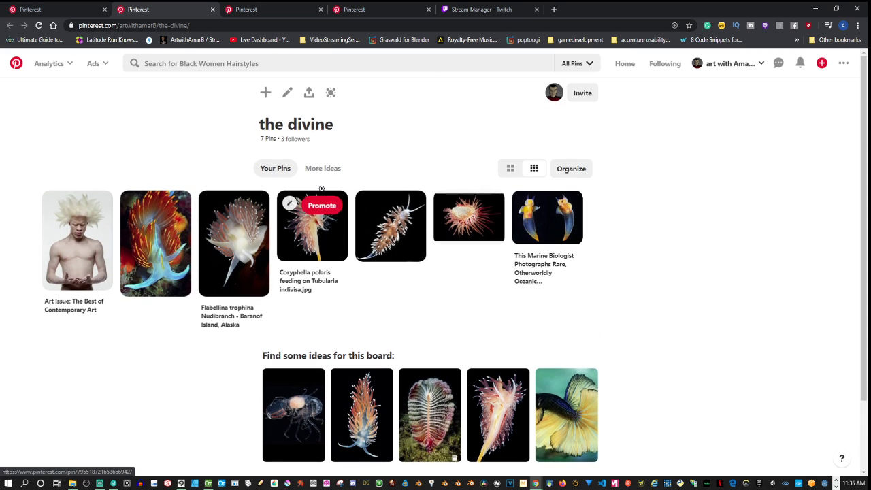
scroll(456, 183, down, 1)
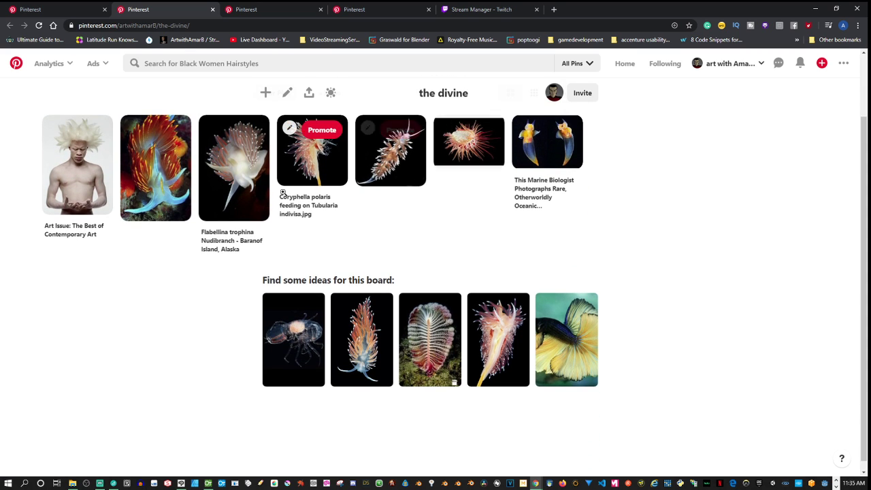
click(248, 9)
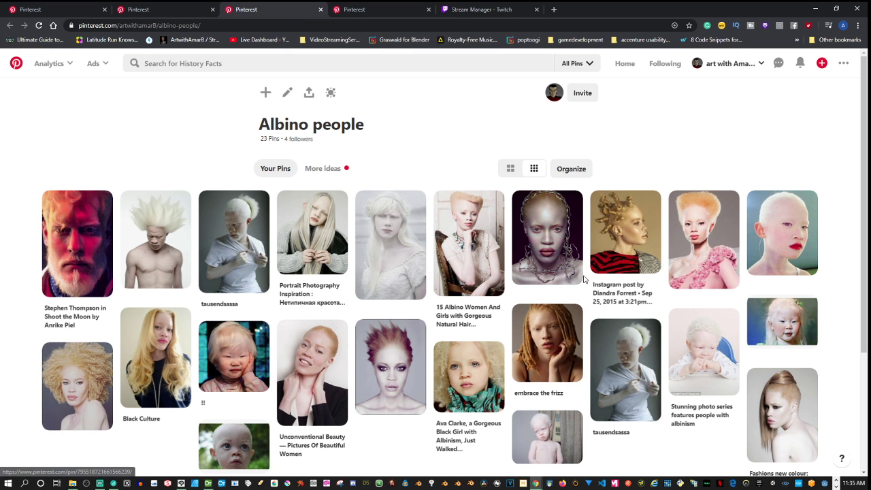
scroll(670, 284, down, 1)
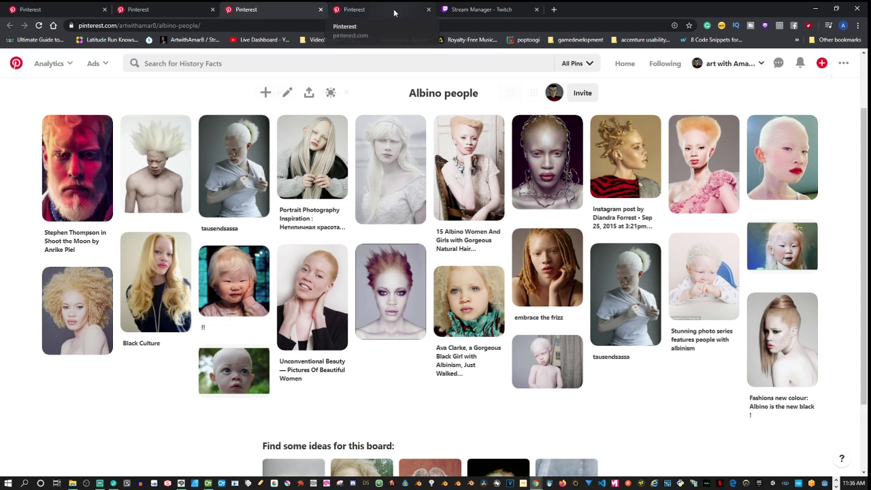
click(394, 10)
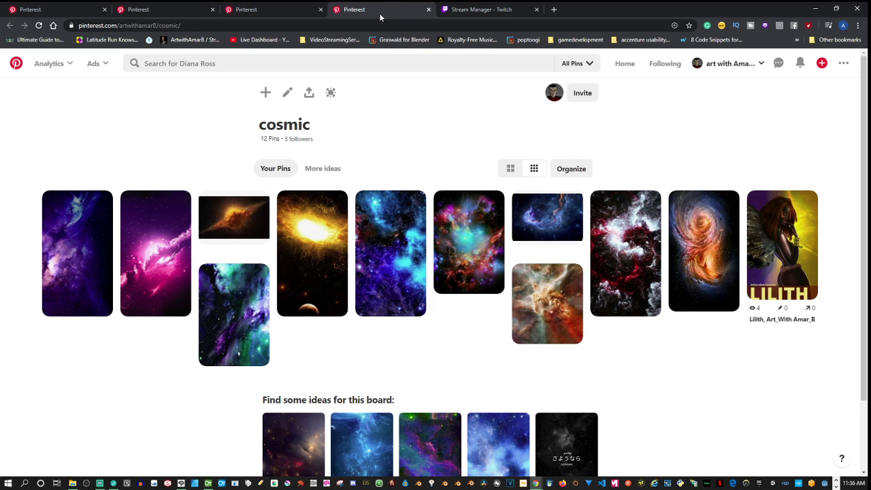
On the Albino people board, view the tausendsassa and Unconventional Beauty pins at full size, returning to the board after each
click(291, 9)
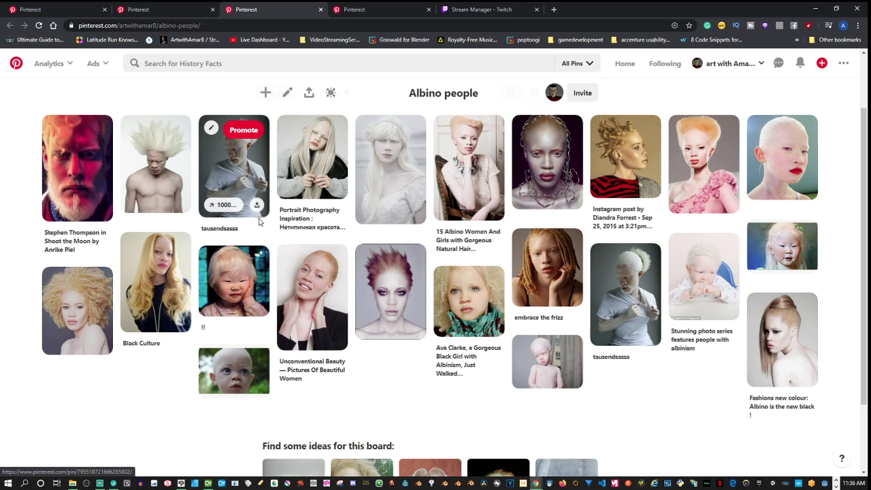
click(204, 179)
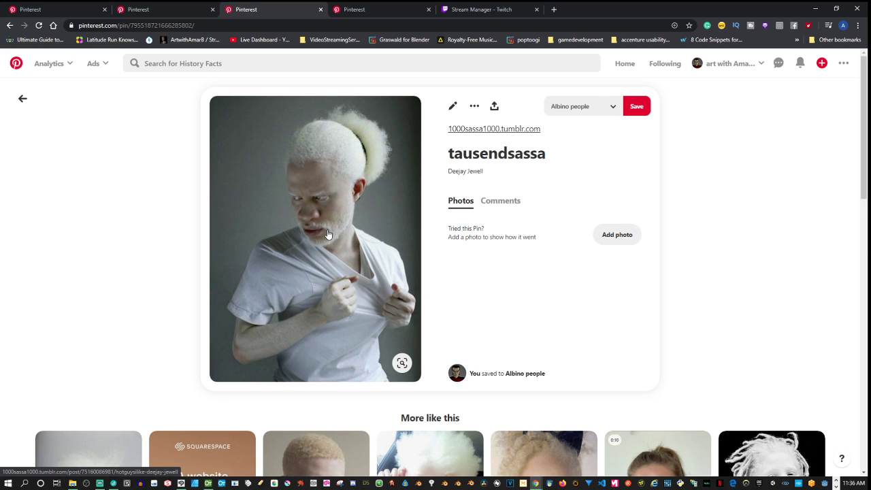
click(22, 98)
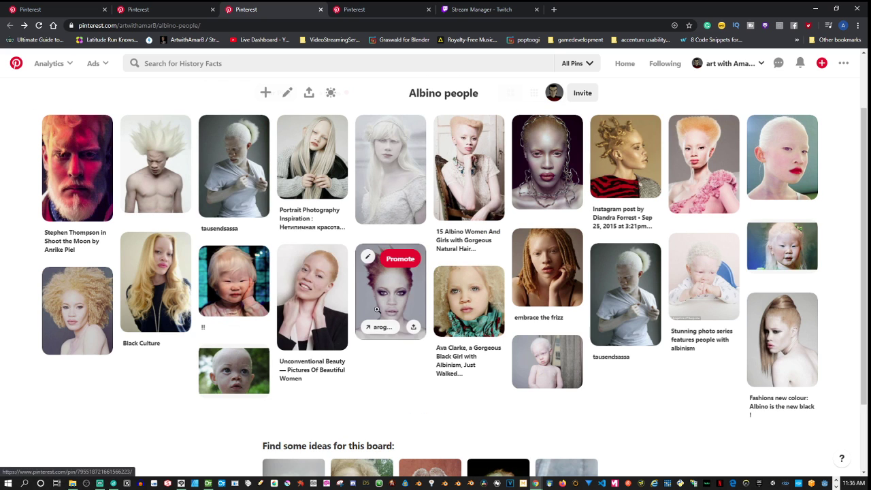
click(318, 293)
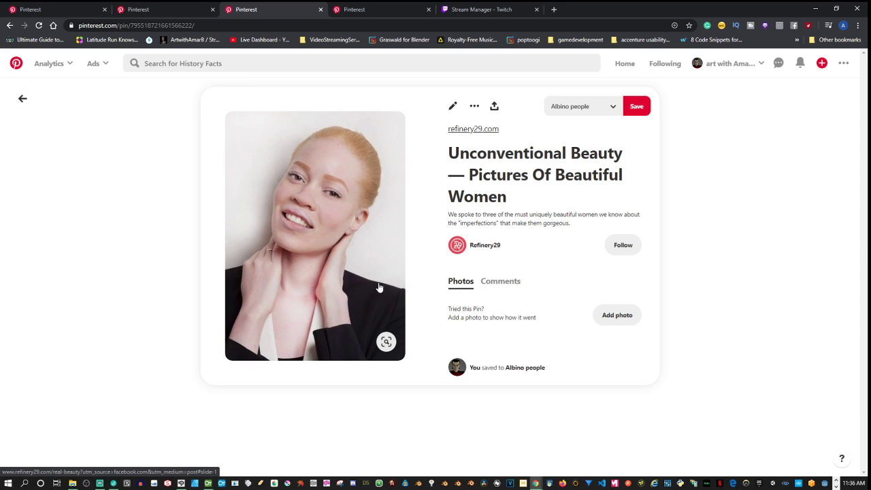
click(23, 99)
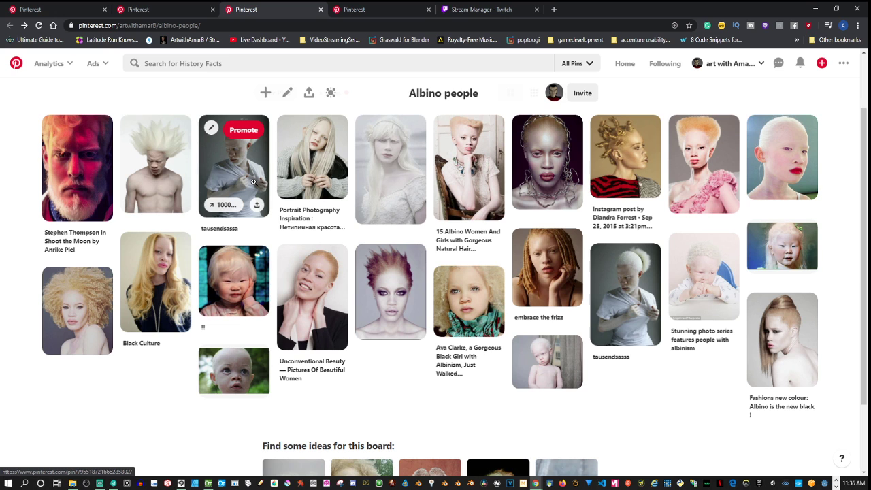
Inspect the spiky white-haired man's pin, and reopen the tausendsassa pin to examine its skin and hair tones and related images
click(163, 170)
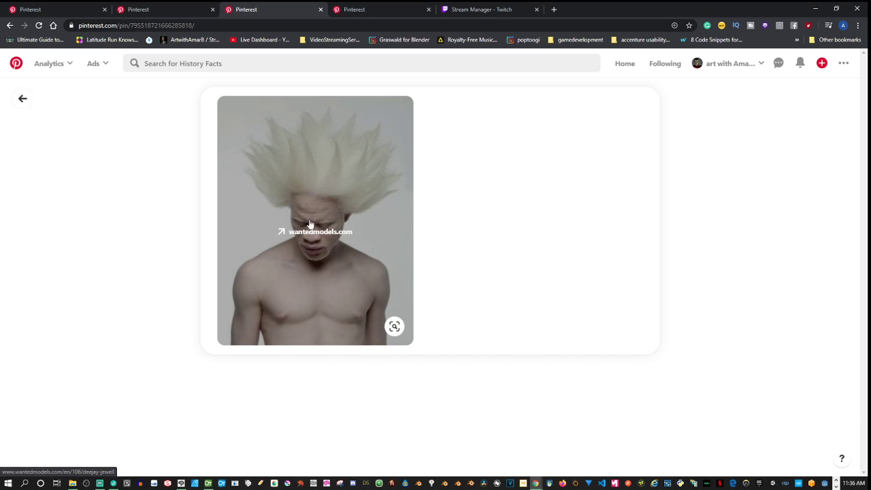
click(22, 99)
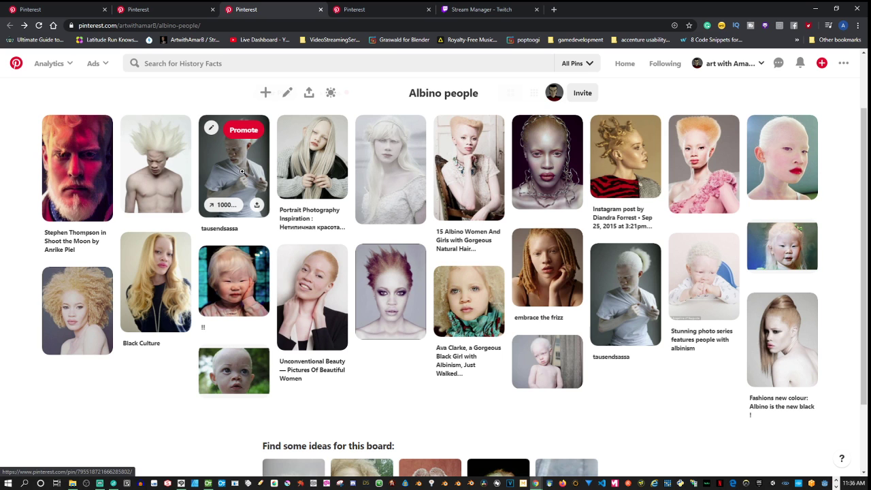
click(241, 172)
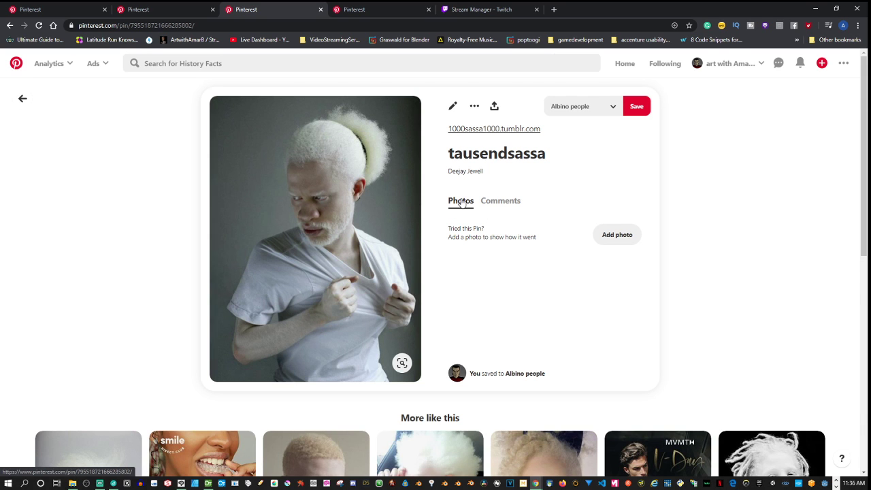
scroll(382, 207, down, 2)
scroll(382, 206, up, 2)
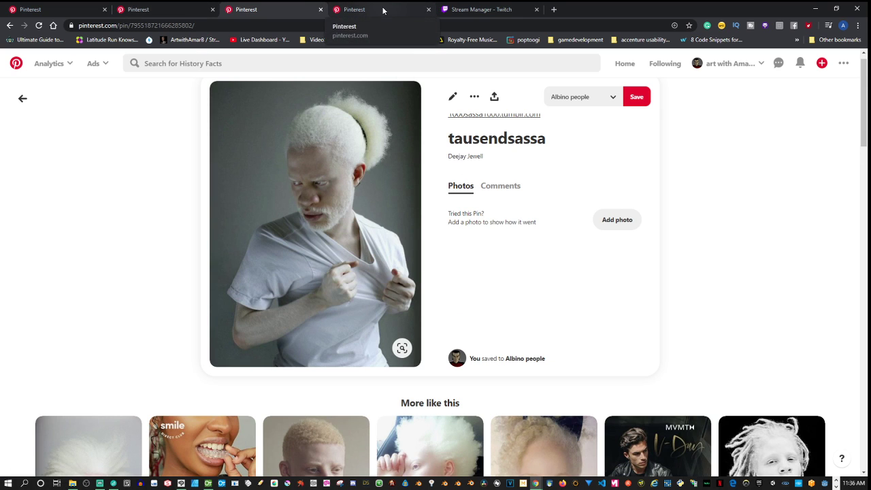
Check the live preview in the Twitch Stream Manager and switch back to the Snow canvas in Clip Studio Paint
click(452, 9)
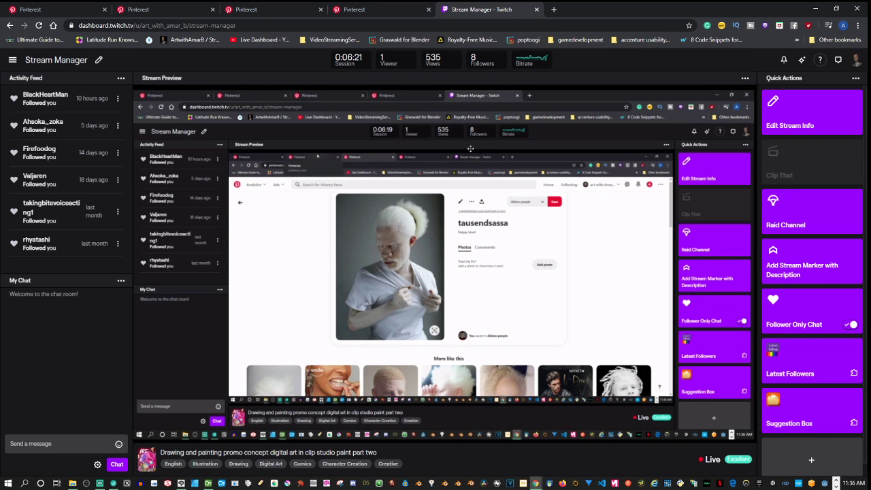
key(alt+Tab)
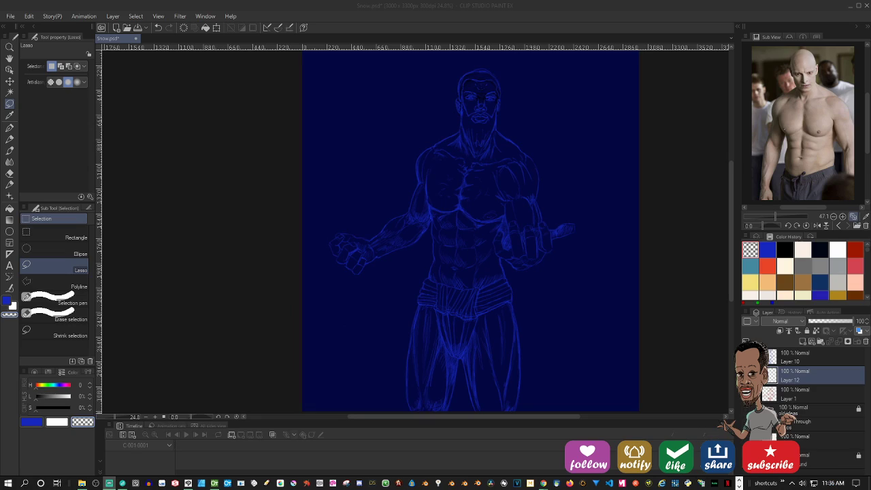
click(215, 416)
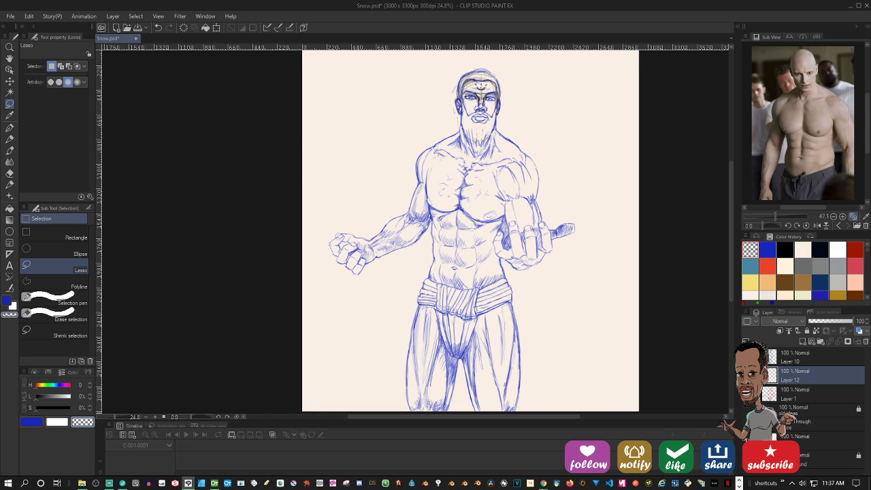
Duplicate Layer 10, the blue line sketch of the figure
click(781, 354)
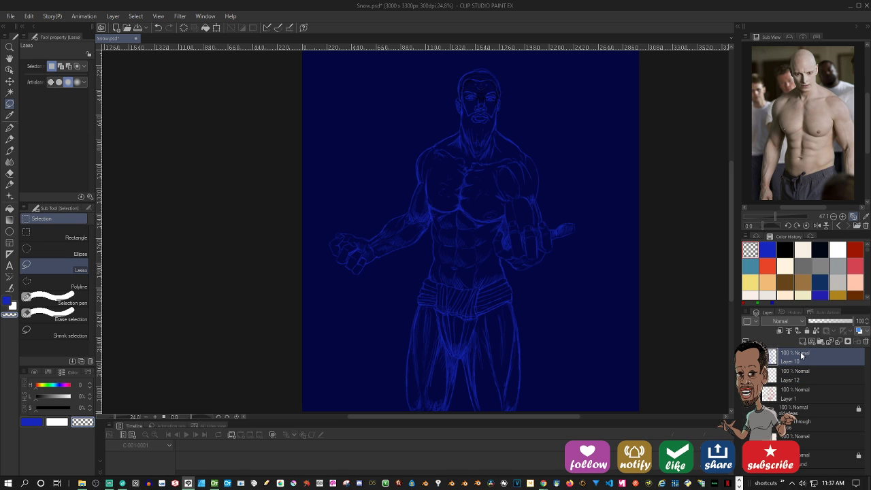
right_click(802, 356)
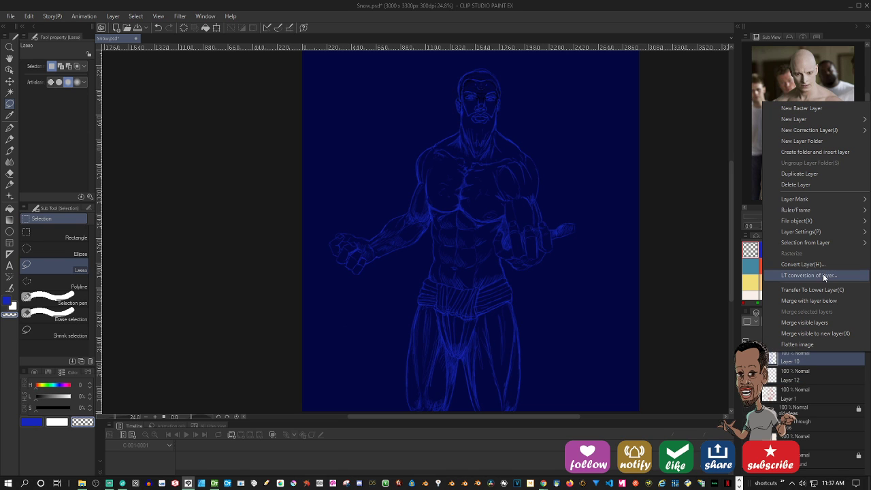
click(824, 176)
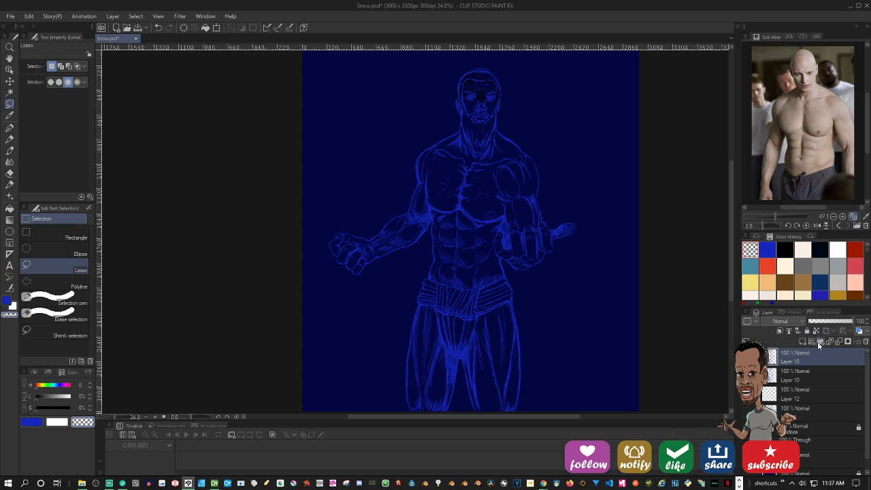
Create a layer folder above the duplicated sketch layer and name it sketches
click(819, 342)
double_click(788, 356)
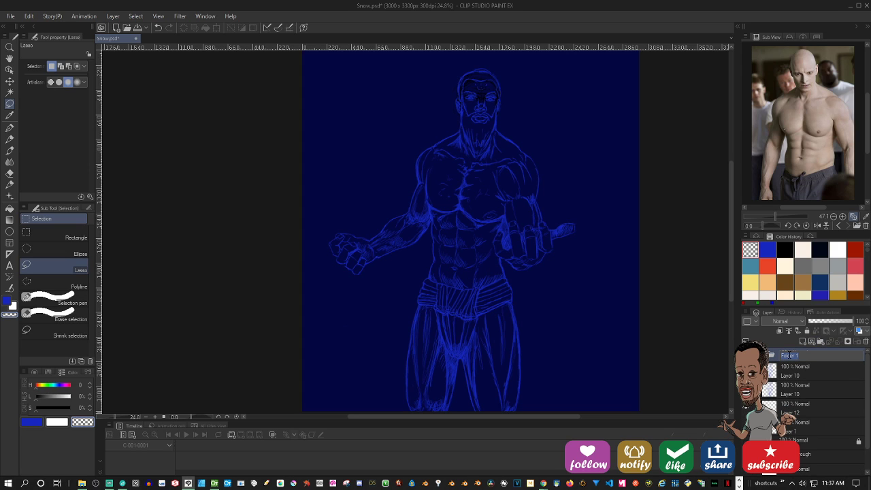
text(sketches)
key(Return)
Move both Layer 10 copies, Layer 12 and Layer 1 into the sketches folder, and select the lower Layer 10
click(788, 375)
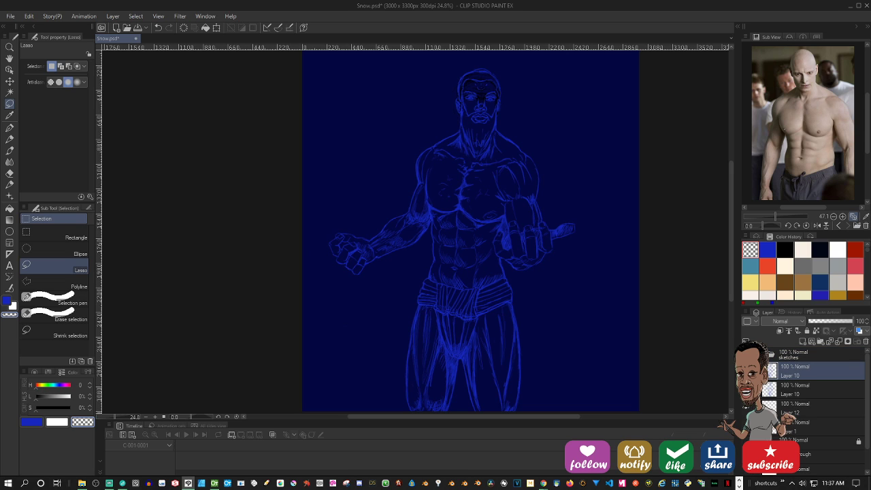
shift+click(792, 433)
drag(791, 433, 795, 362)
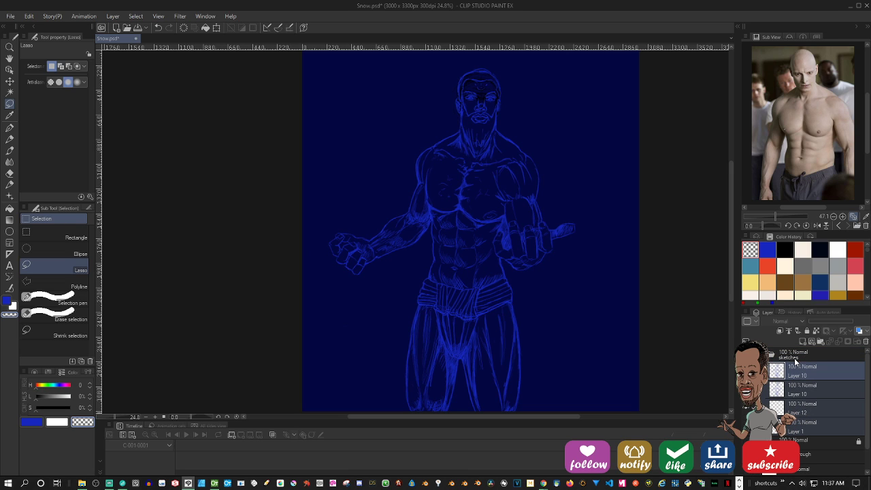
drag(789, 368, 790, 356)
click(790, 396)
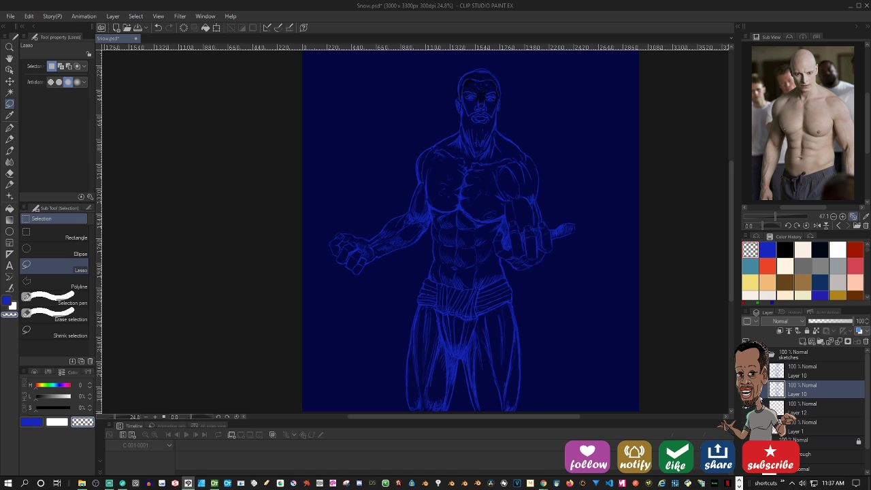
Select the upper Layer 10 in the sketches folder and display the Layer Property palette
click(800, 374)
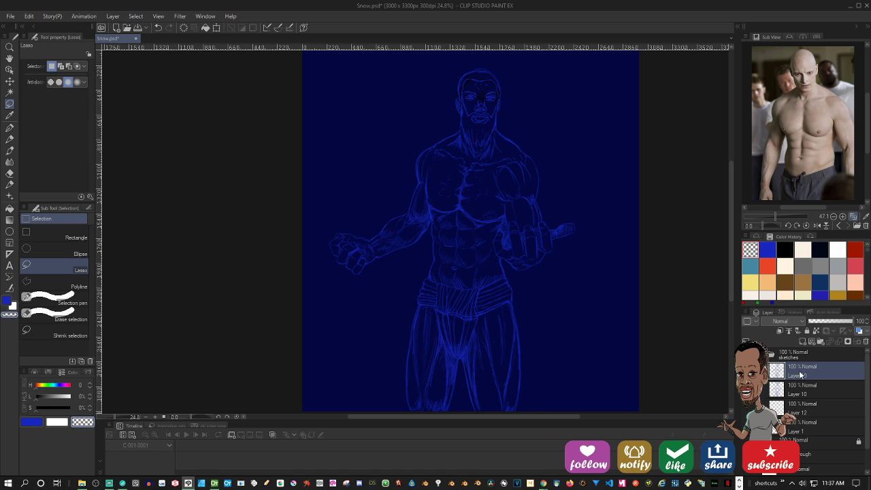
click(26, 17)
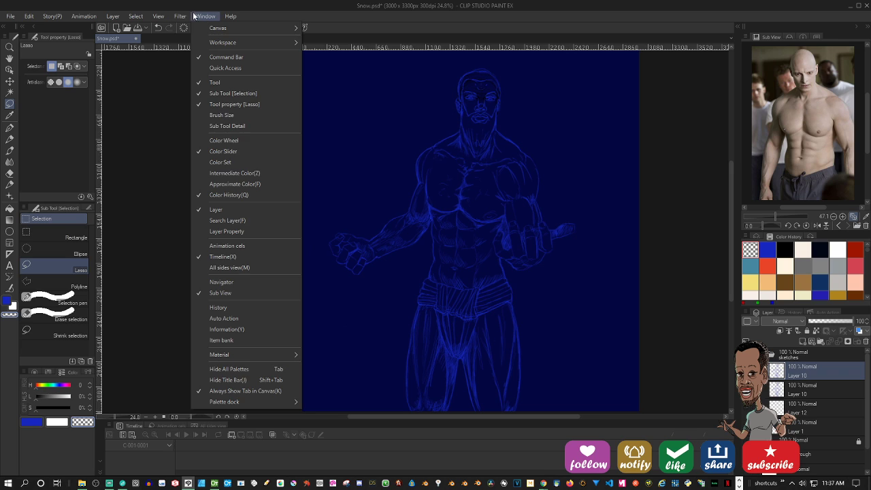
mouse_move(159, 19)
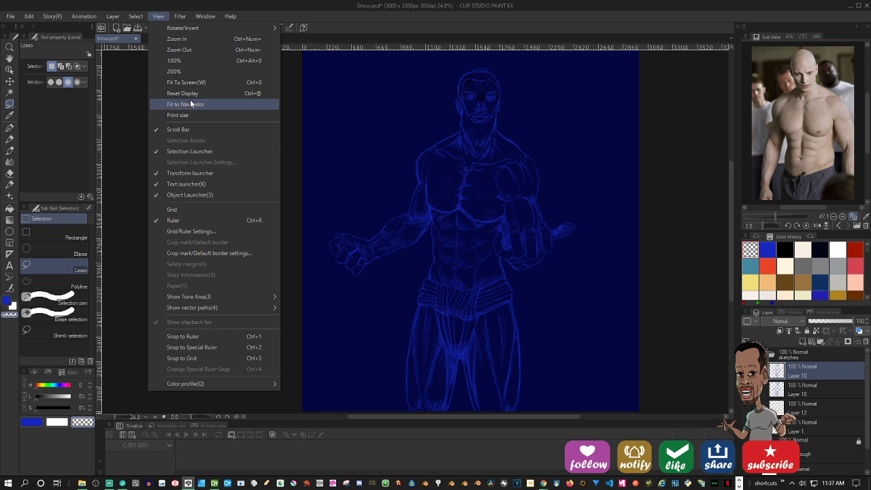
mouse_move(198, 18)
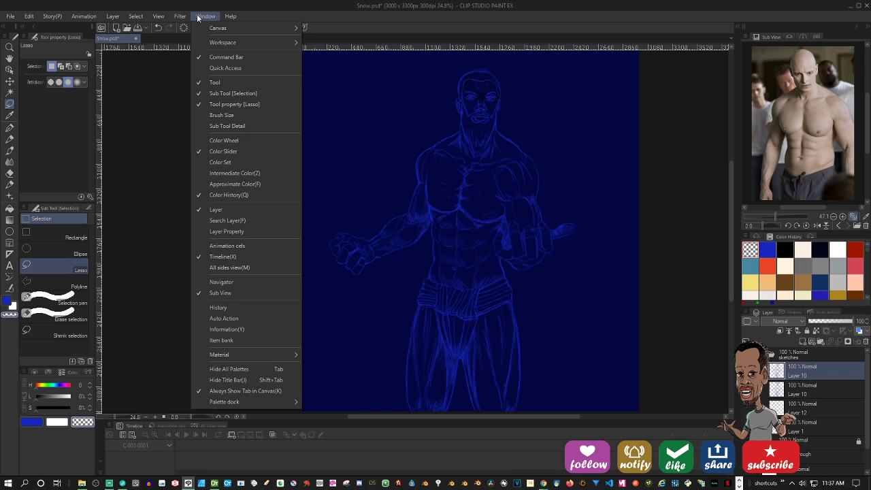
click(217, 232)
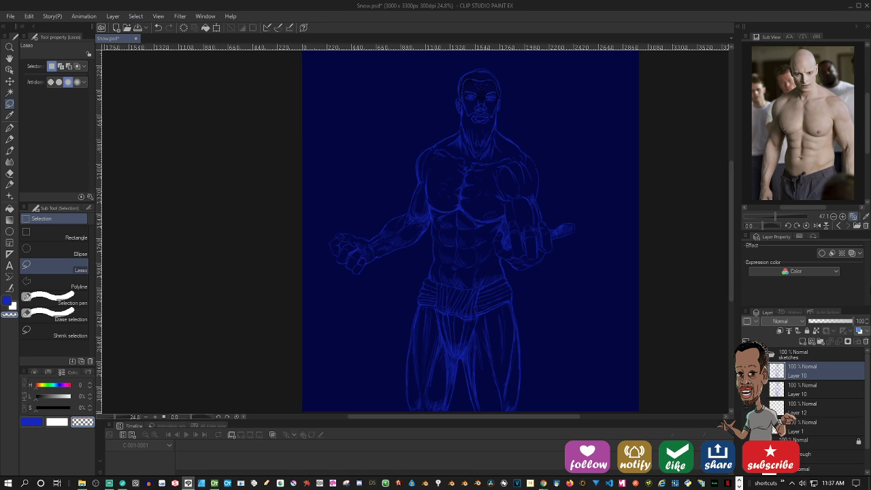
Enable the Layer color effect on the upper Layer 10 and set its color to light turquoise
click(859, 254)
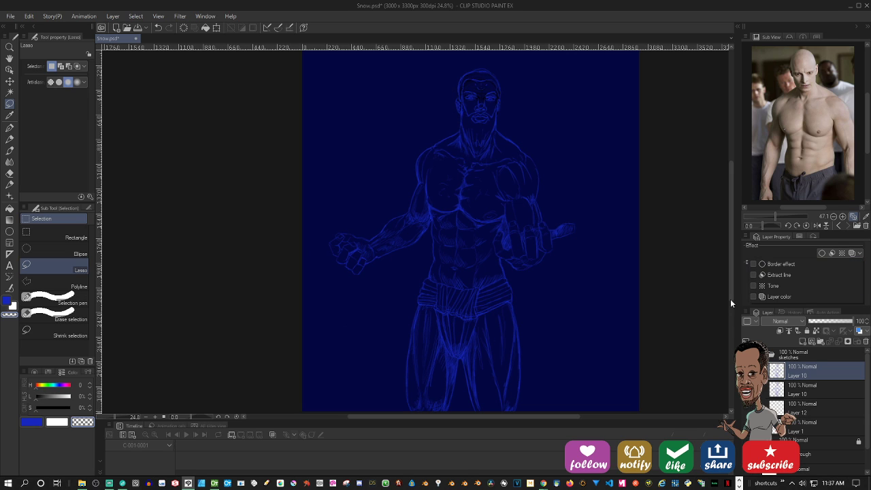
click(762, 297)
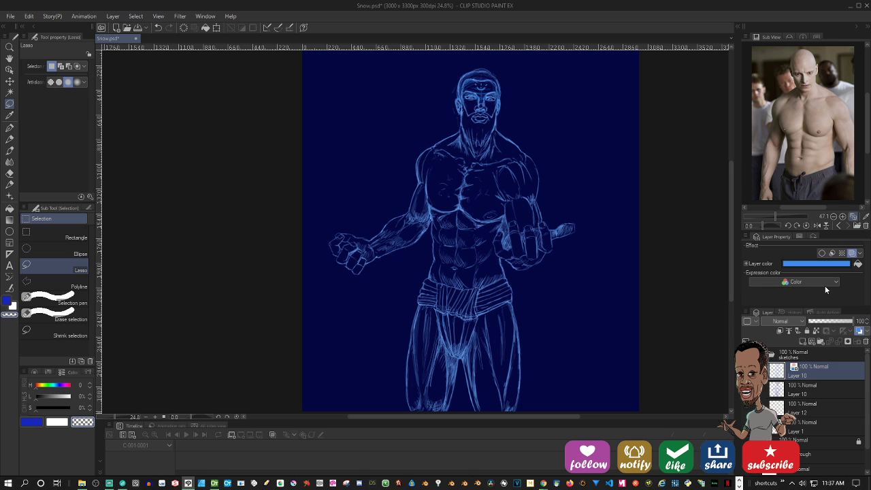
click(833, 264)
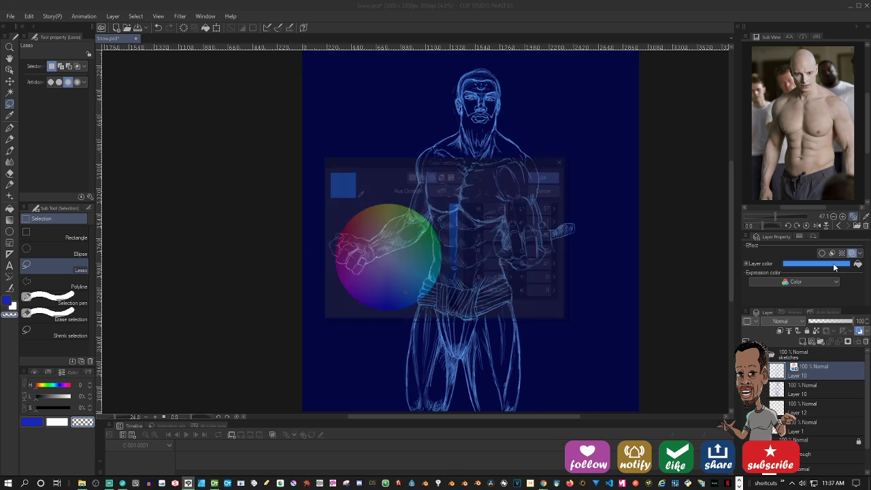
drag(402, 267, 411, 266)
click(546, 175)
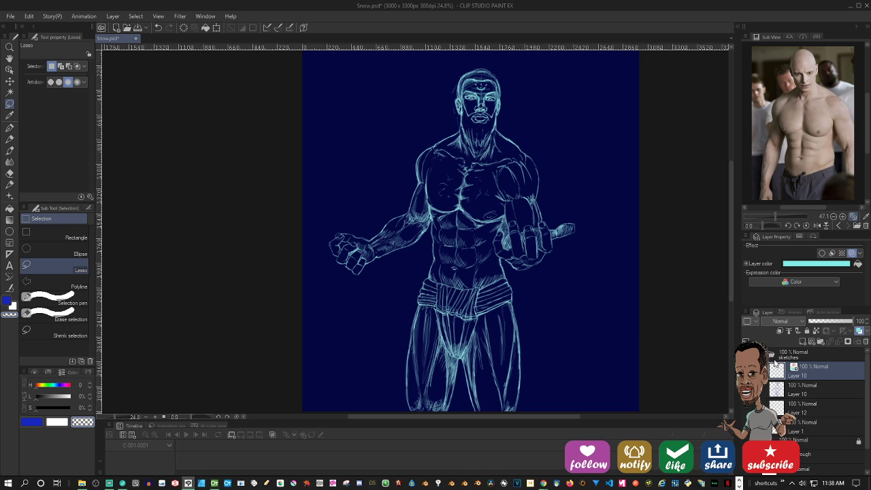
Create a layer folder above the sketches folder and name it flats
click(791, 352)
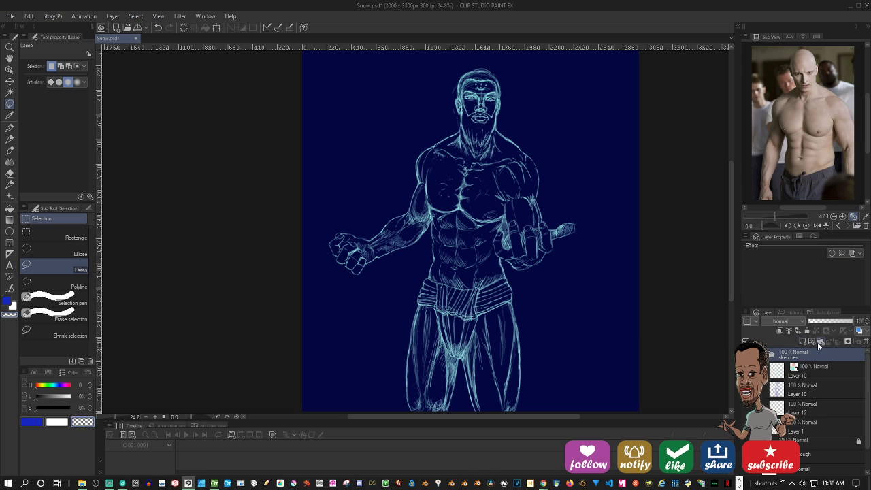
click(820, 340)
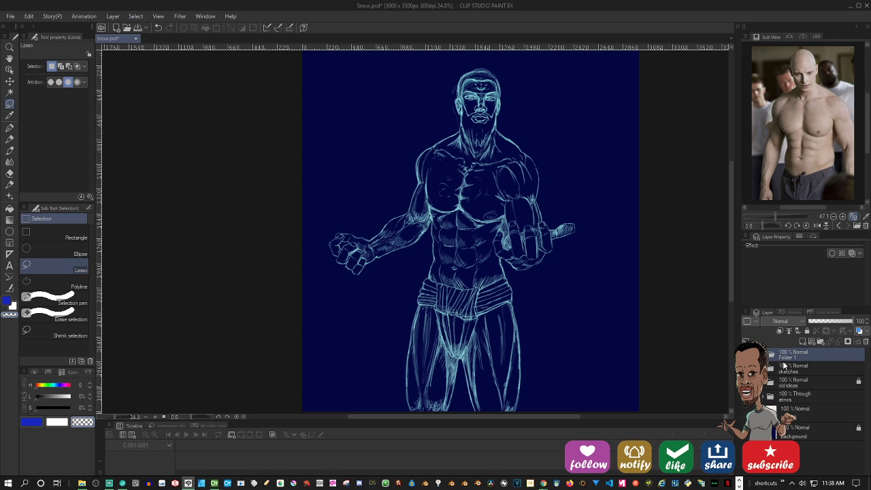
double_click(789, 356)
text(flats)
key(Return)
Clear the trial lasso selection on the thigh, expand the sketches folder and auto-select the empty background around the figure
mouse_move(513, 300)
mouse_down()
mouse_move(522, 384)
mouse_move(508, 418)
mouse_move(493, 419)
mouse_move(480, 388)
mouse_move(463, 294)
mouse_move(450, 338)
mouse_up()
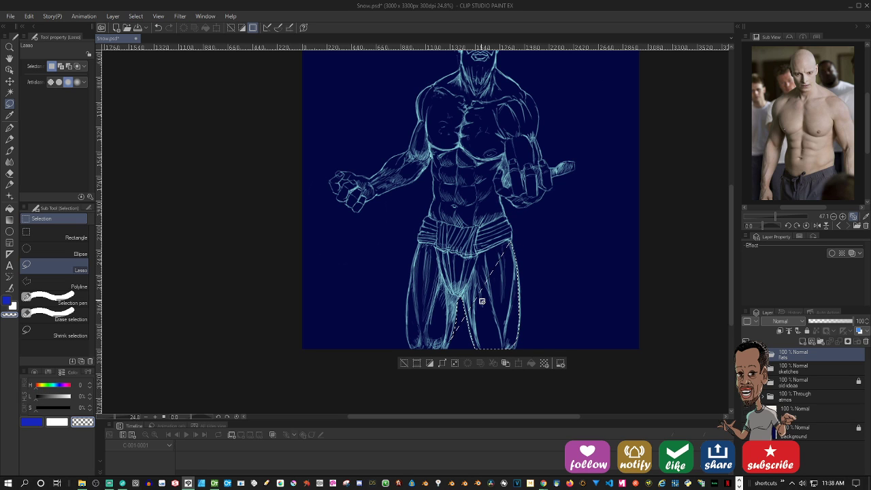
key(ctrl+d)
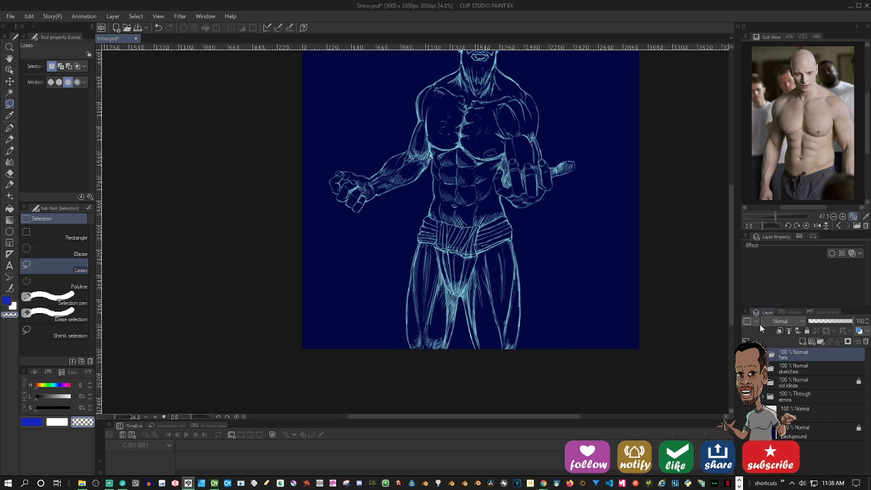
click(769, 373)
click(769, 371)
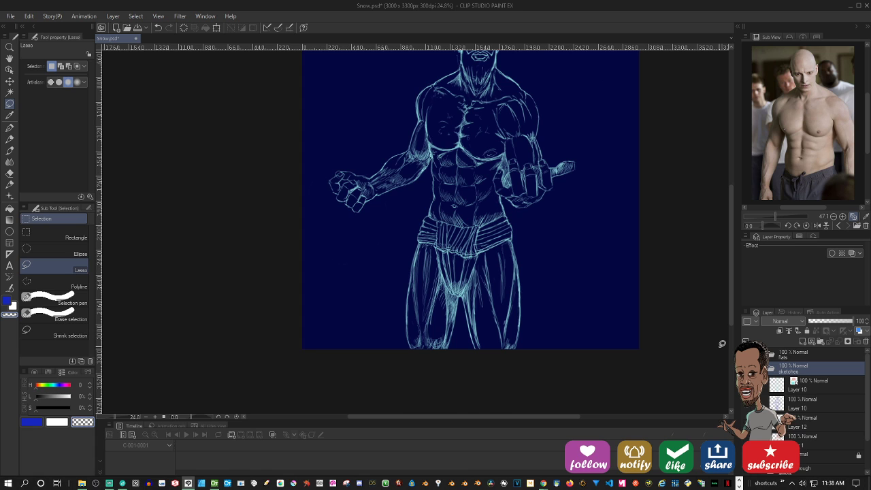
drag(498, 262, 477, 328)
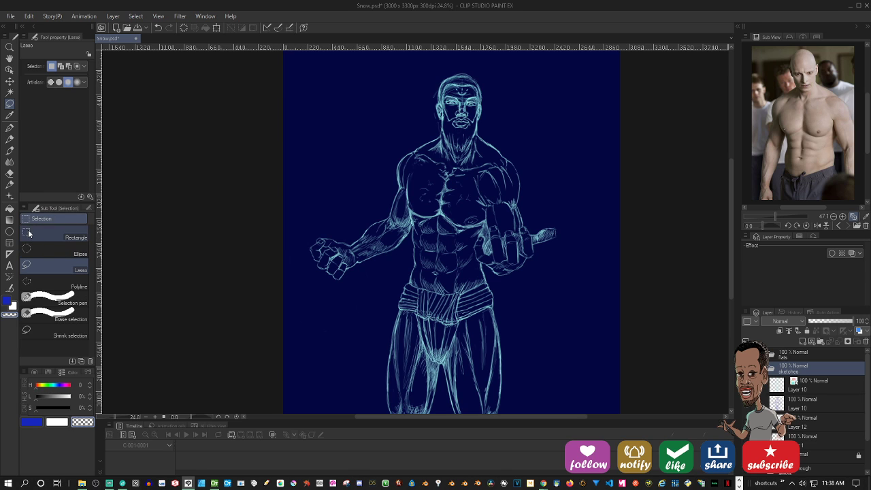
key(w)
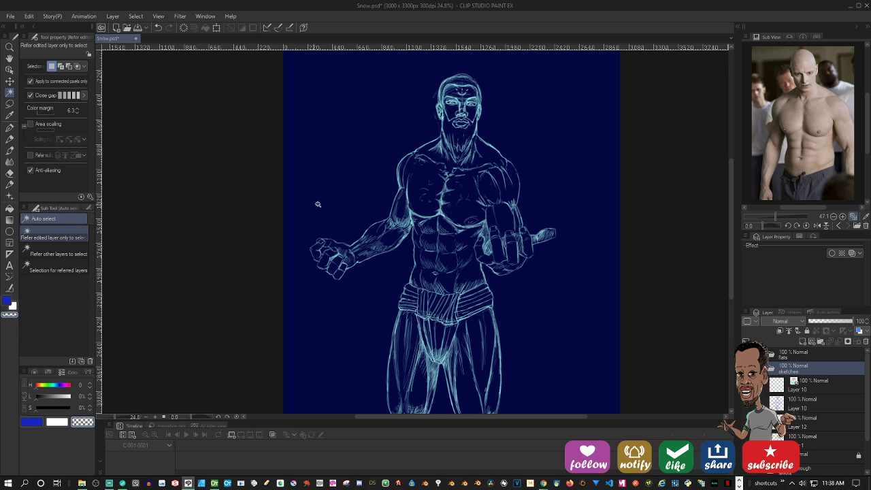
click(348, 198)
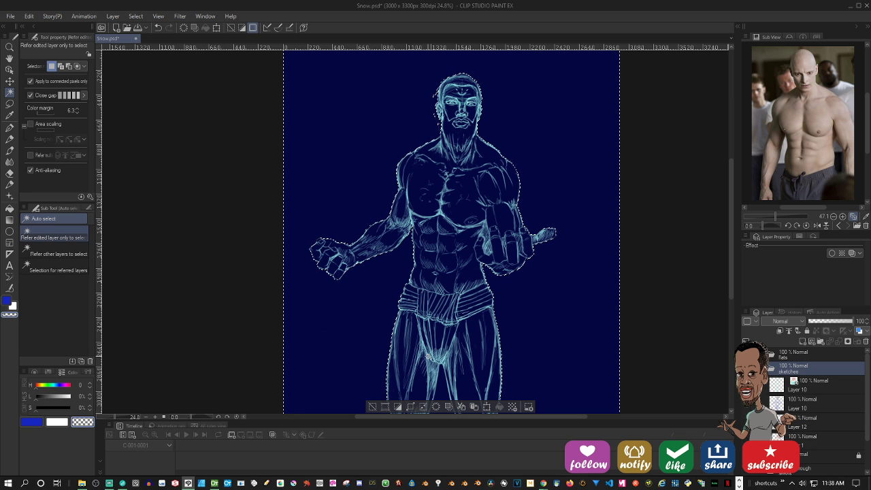
Add the gap between the legs to the background selection and invert it to select the figure
scroll(439, 384, down, 3)
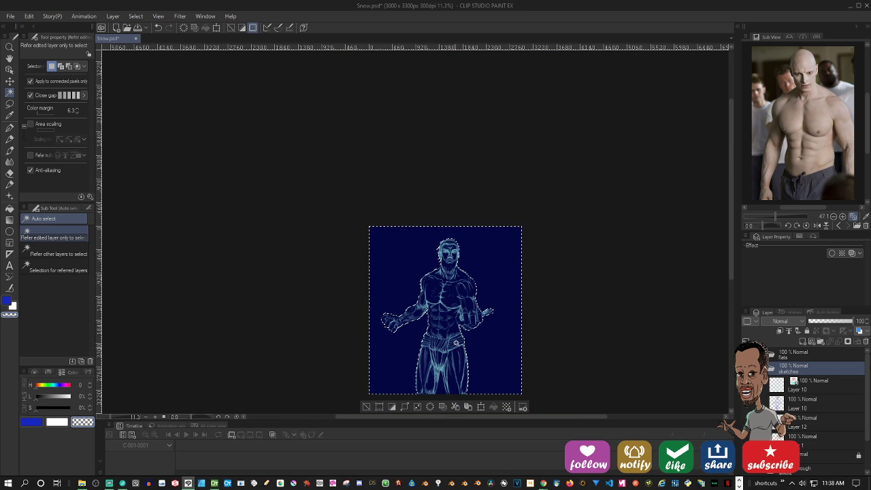
drag(450, 361, 466, 255)
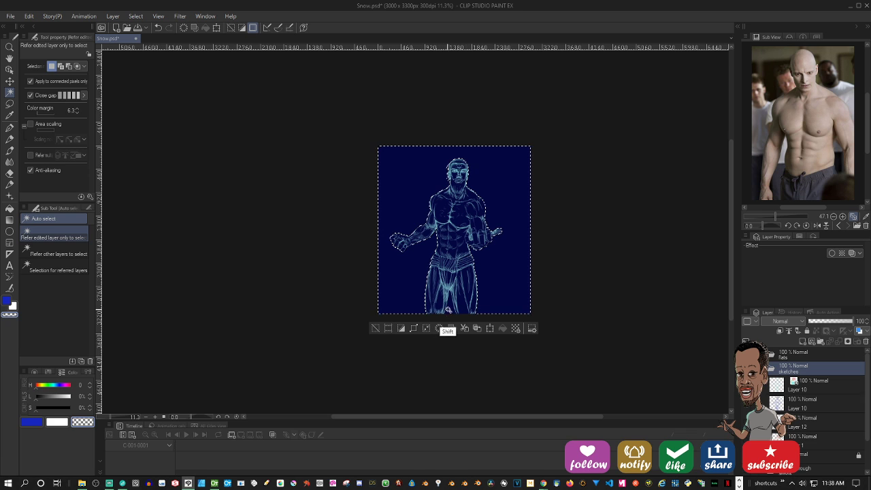
scroll(468, 284, up, 2)
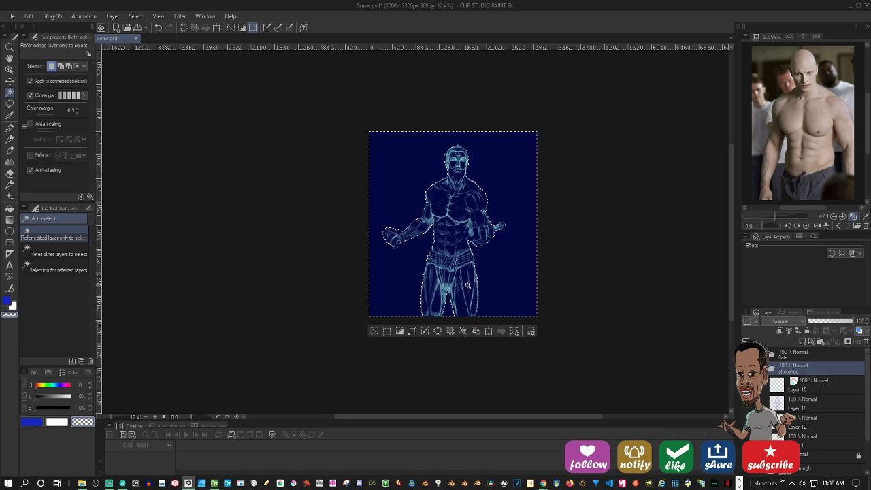
scroll(467, 284, up, 2)
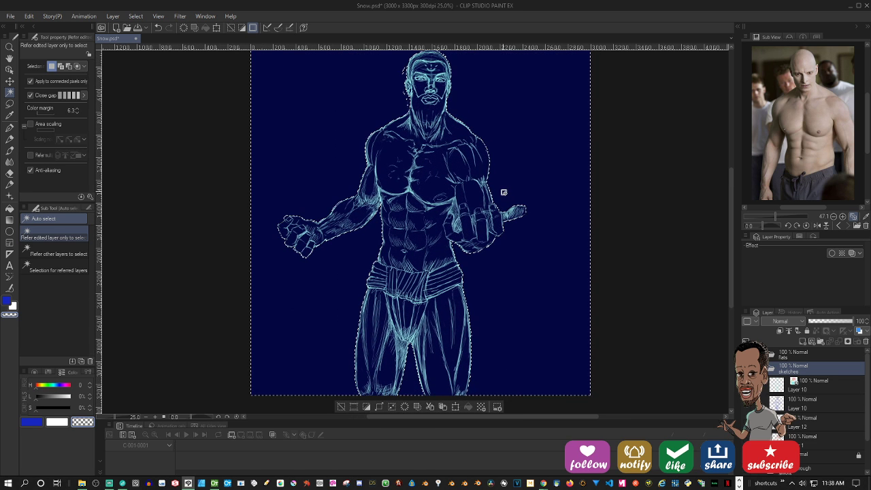
click(378, 407)
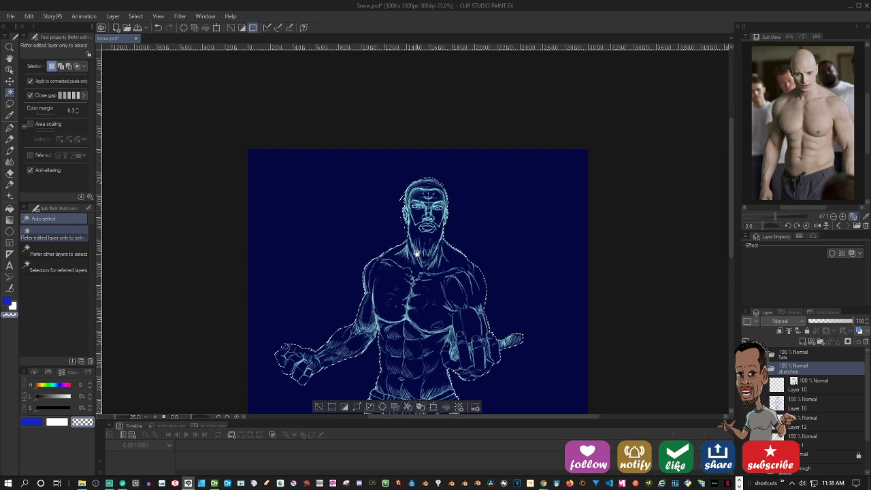
Subtract the stray sketch marks around the top and side of the head from the selection with the Lasso
scroll(420, 193, up, 2)
scroll(422, 193, up, 3)
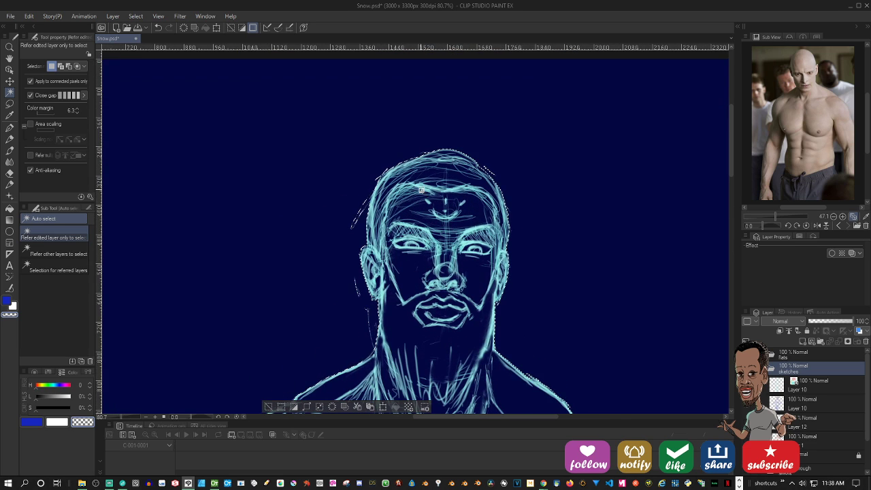
click(9, 103)
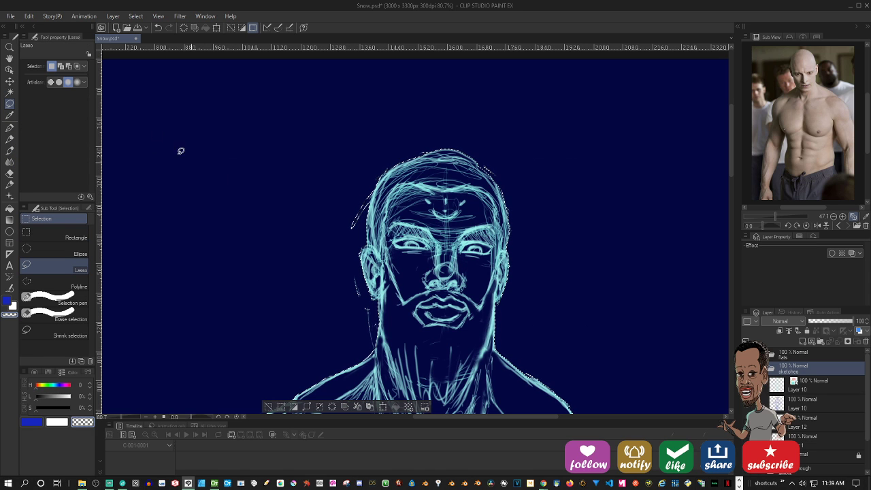
click(67, 66)
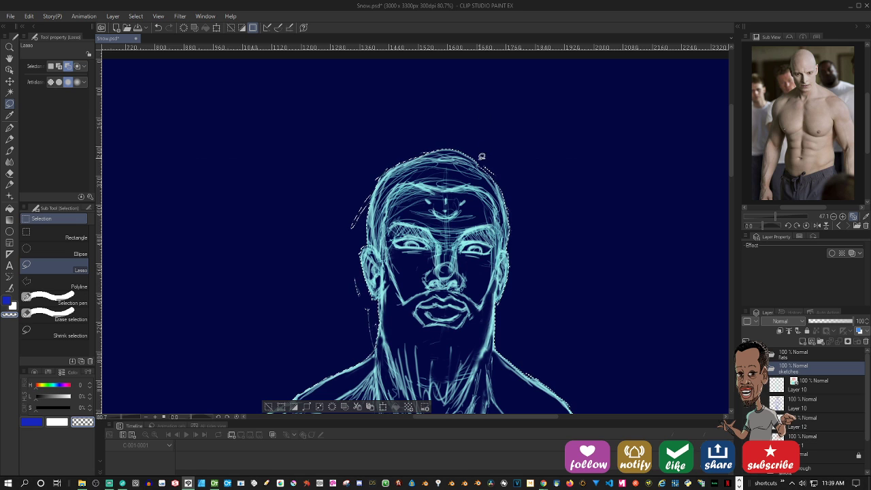
drag(487, 170, 475, 161)
drag(403, 133, 408, 130)
drag(327, 215, 329, 211)
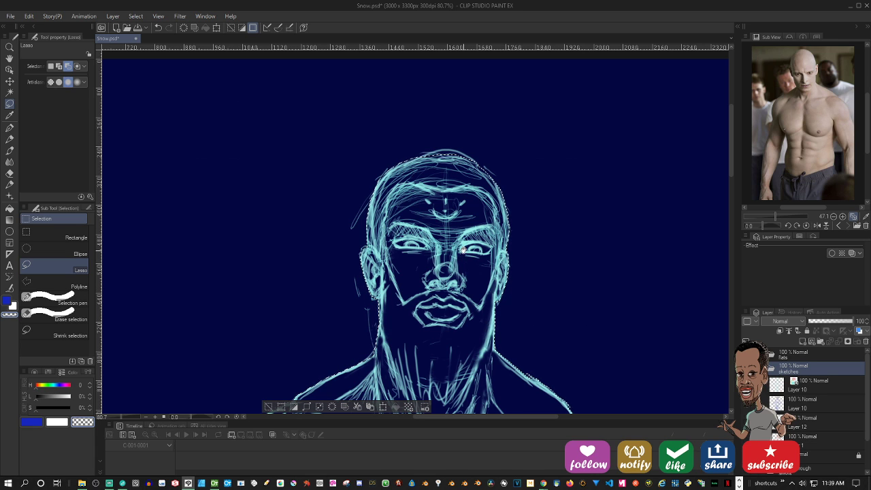
Trim the selection edge with the subtracting Lasso along the neck, shoulder and upper arm on the figure's left-hand side of the canvas
drag(466, 249, 477, 160)
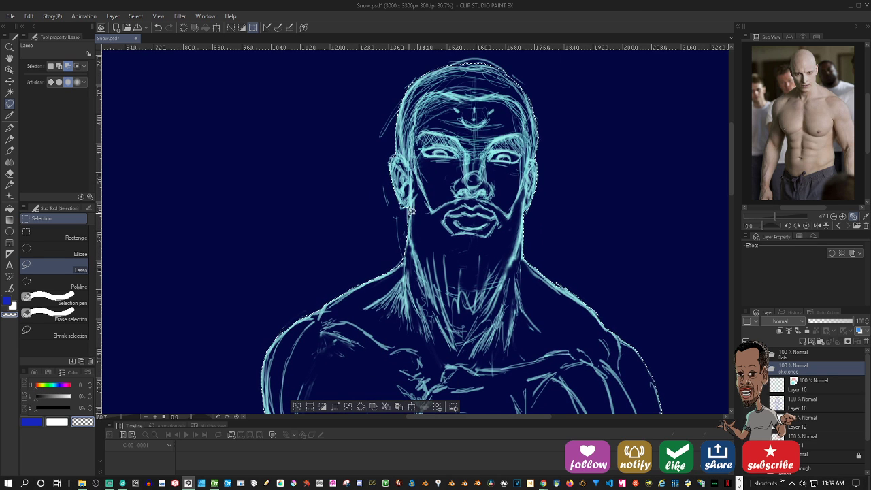
drag(428, 229, 455, 171)
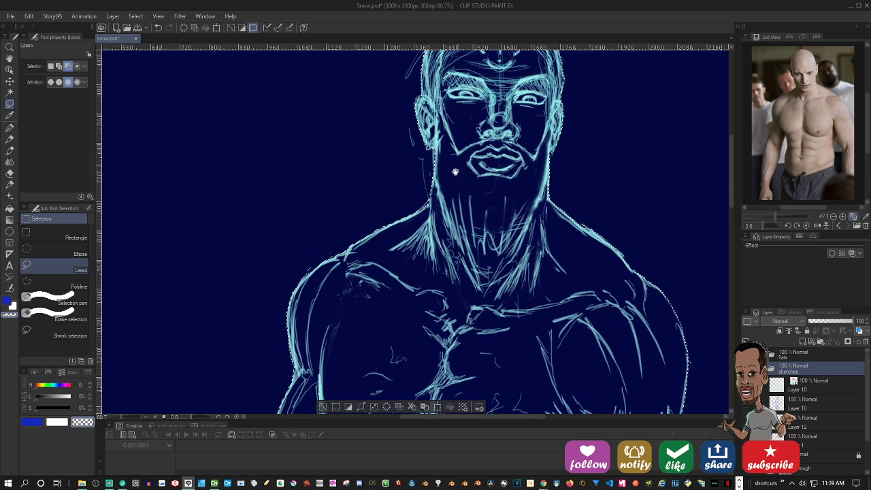
drag(432, 198, 421, 208)
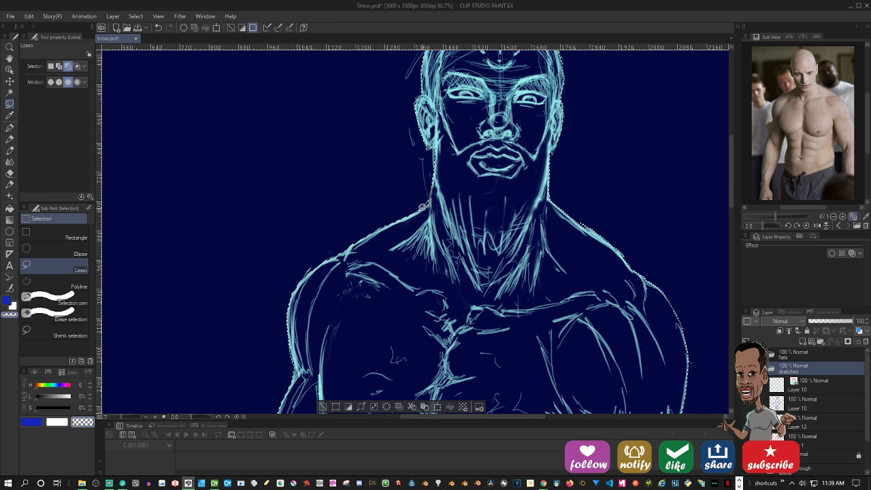
mouse_move(338, 253)
mouse_down()
mouse_move(318, 259)
mouse_move(298, 283)
mouse_move(279, 271)
mouse_up()
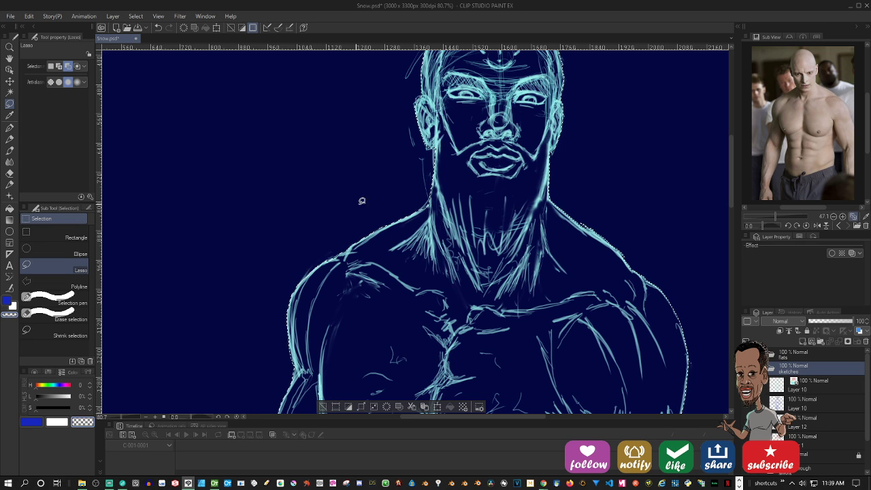
drag(367, 252, 381, 188)
mouse_move(315, 224)
mouse_down()
mouse_move(310, 288)
mouse_move(303, 262)
mouse_move(310, 298)
mouse_up()
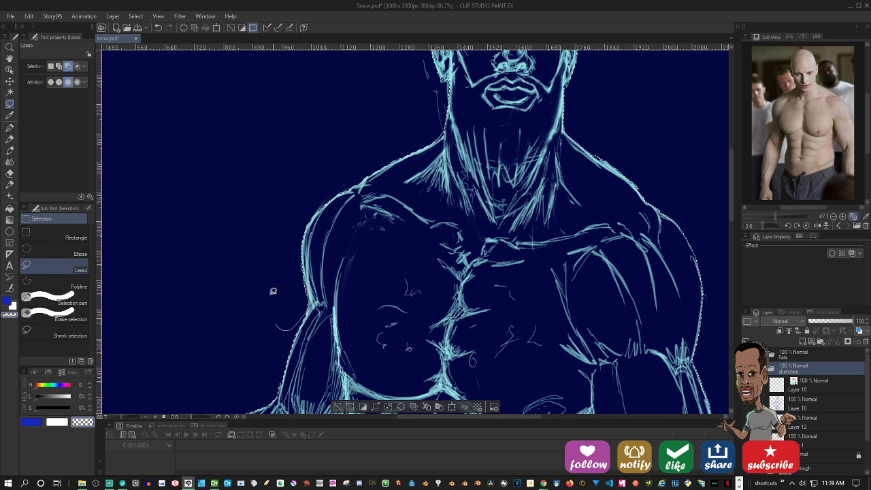
Trim the selection edge with the subtracting Lasso along the outstretched forearm and around the thumb and knuckles of its hand
mouse_move(363, 243)
mouse_down()
mouse_move(406, 142)
mouse_move(428, 114)
mouse_up()
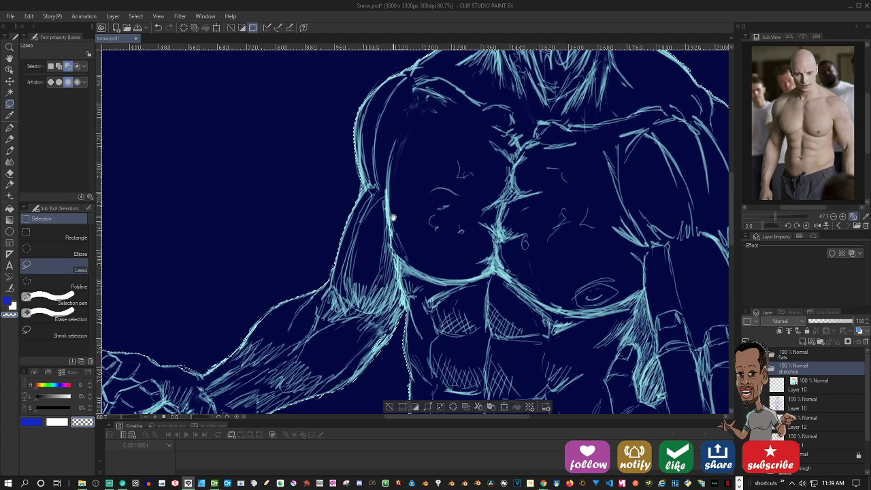
drag(392, 218, 476, 143)
mouse_move(399, 213)
mouse_down()
mouse_move(337, 249)
mouse_move(319, 234)
mouse_move(307, 270)
mouse_move(377, 270)
mouse_up()
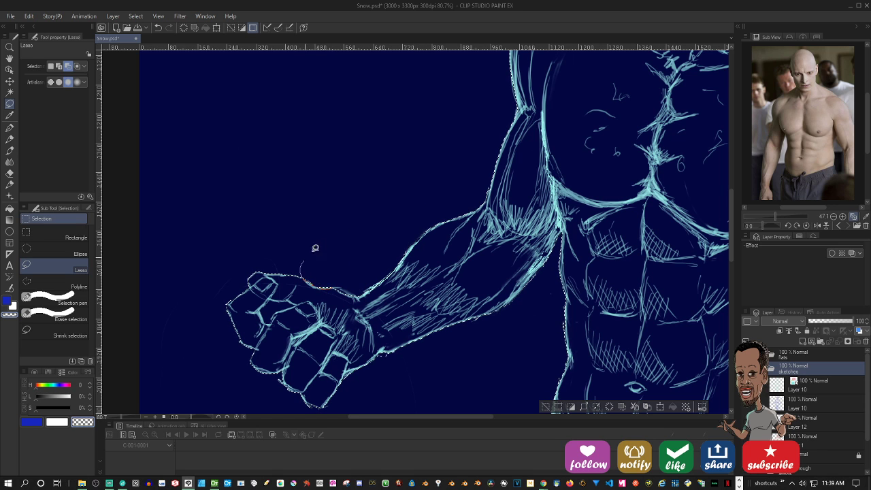
drag(303, 261, 359, 234)
drag(221, 304, 255, 266)
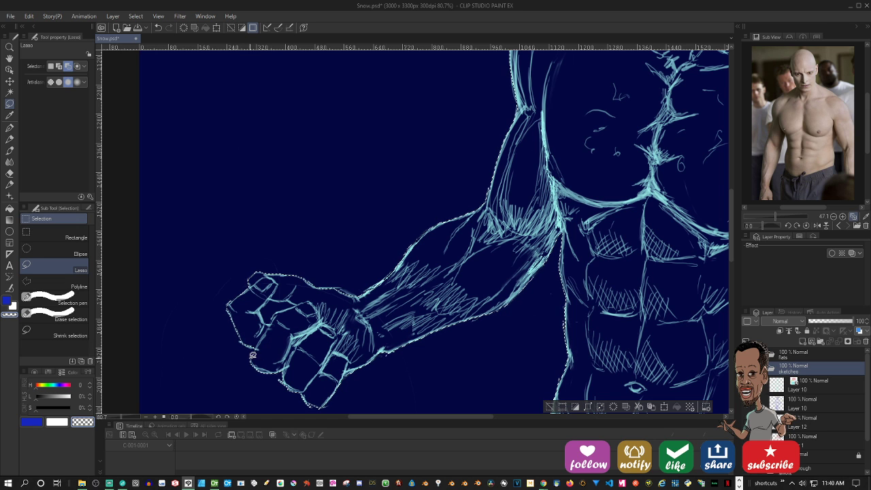
drag(252, 321, 265, 256)
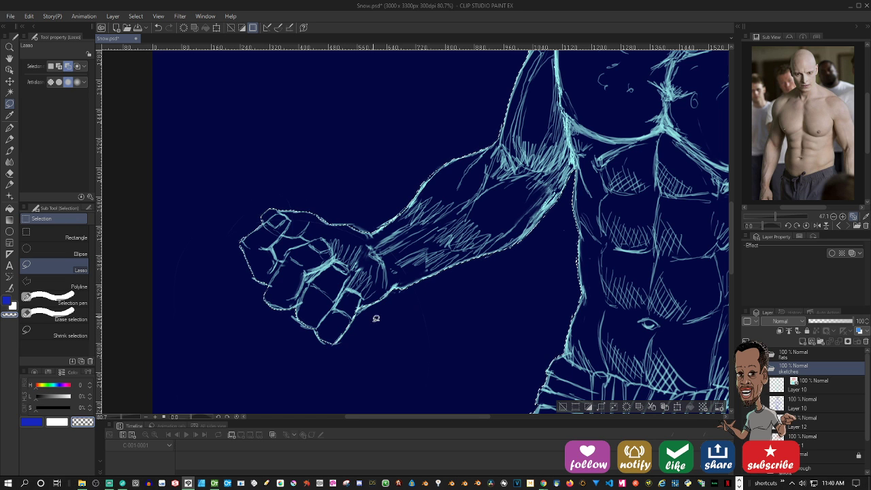
Trim the selection edge with the subtracting Lasso along the underside of the outstretched forearm, into the armpit and around the elbow crease
drag(419, 307, 319, 338)
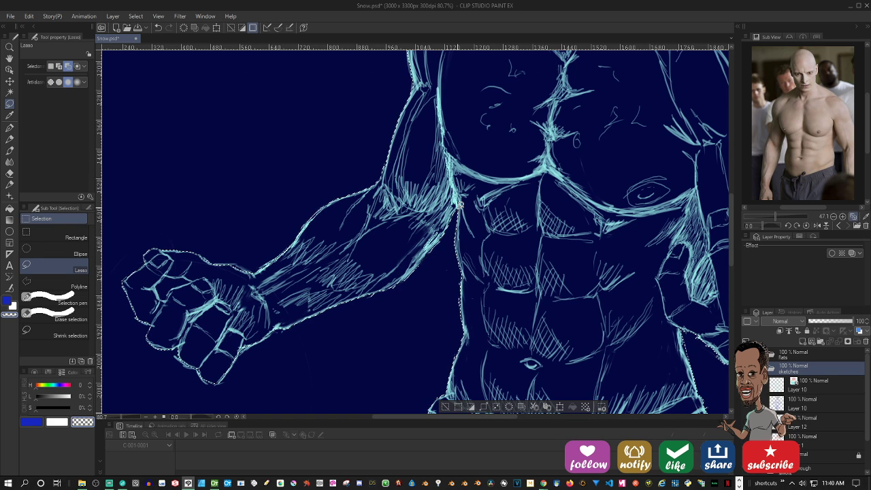
mouse_move(456, 213)
mouse_down()
mouse_move(408, 275)
mouse_move(363, 295)
mouse_move(351, 323)
mouse_move(453, 293)
mouse_move(407, 282)
mouse_move(429, 337)
mouse_up()
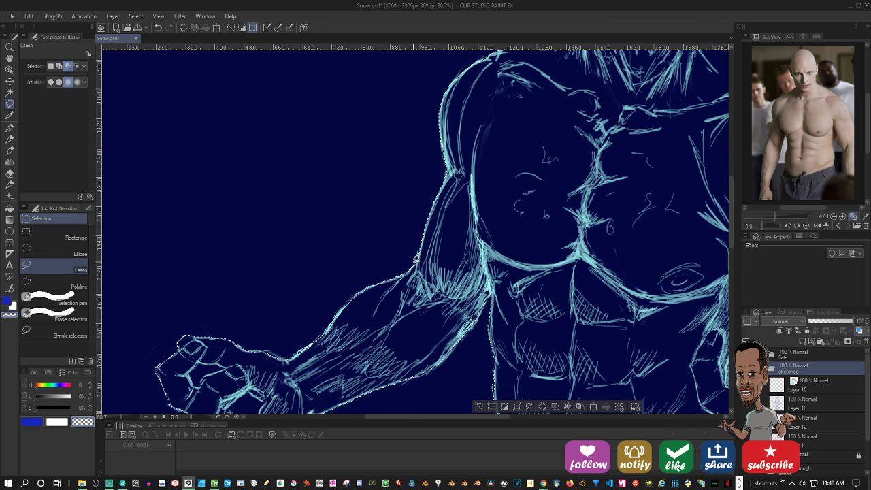
drag(412, 264, 341, 310)
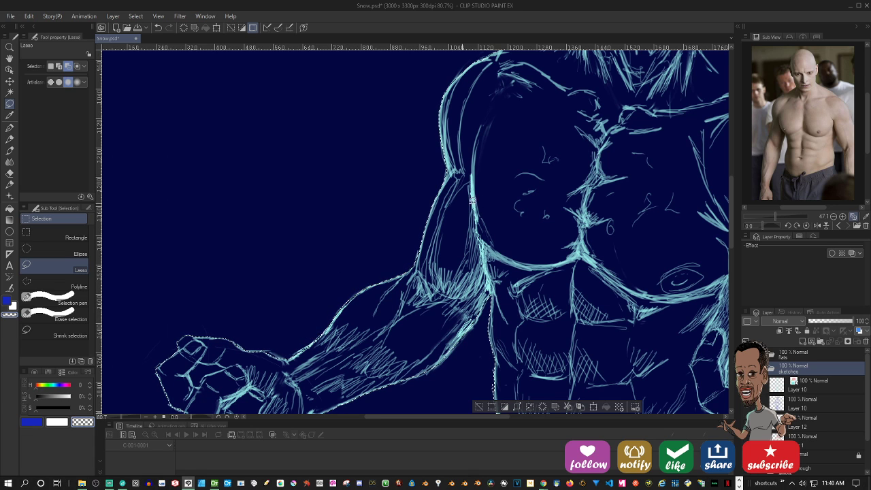
Trim the selection edge with the subtracting Lasso down the torso from that armpit, past the waist and along the adjoining belt edge
drag(432, 297, 318, 176)
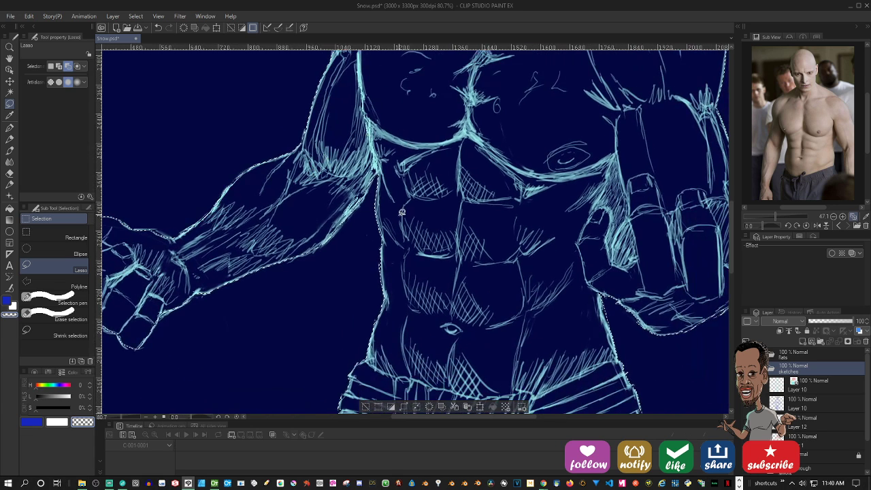
mouse_move(381, 173)
mouse_down()
mouse_move(382, 283)
mouse_move(362, 265)
mouse_move(416, 196)
mouse_move(411, 184)
mouse_move(397, 213)
mouse_up()
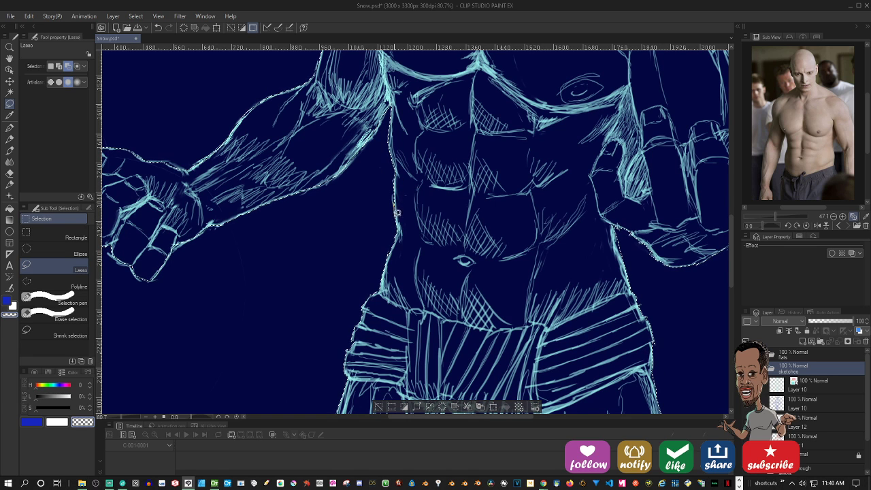
mouse_move(392, 171)
mouse_down()
mouse_move(402, 229)
mouse_move(395, 243)
mouse_move(416, 204)
mouse_up()
mouse_move(403, 245)
mouse_down()
mouse_move(424, 201)
mouse_move(408, 230)
mouse_move(379, 241)
mouse_move(426, 179)
mouse_move(414, 211)
mouse_up()
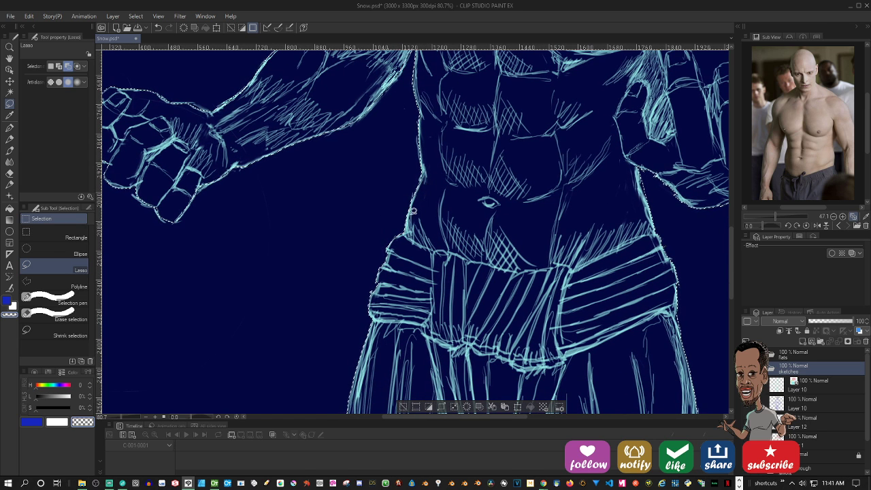
drag(394, 241, 376, 288)
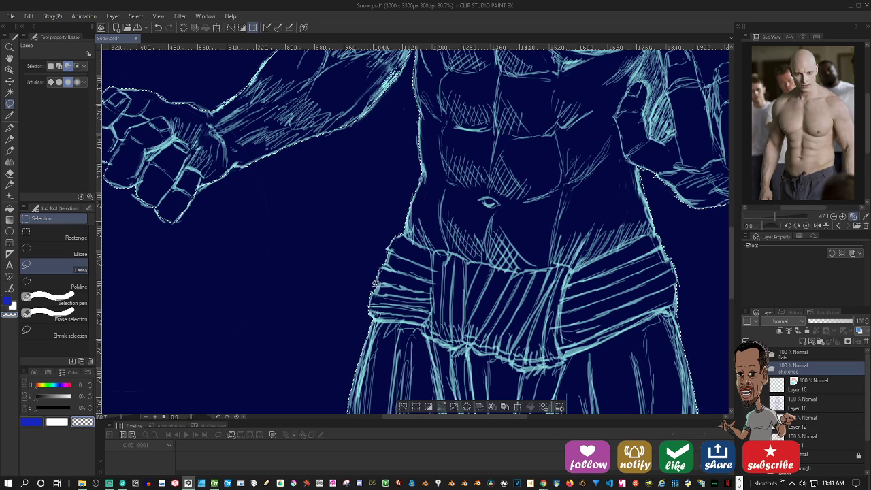
Trim the selection edge with the subtracting Lasso along the opposite side of the waist and belt, below the raised fist
drag(480, 271, 347, 199)
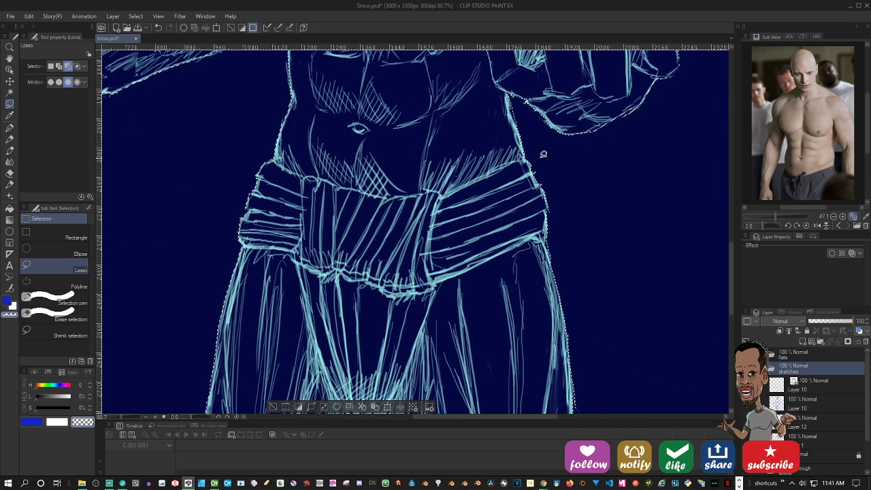
drag(554, 142, 542, 166)
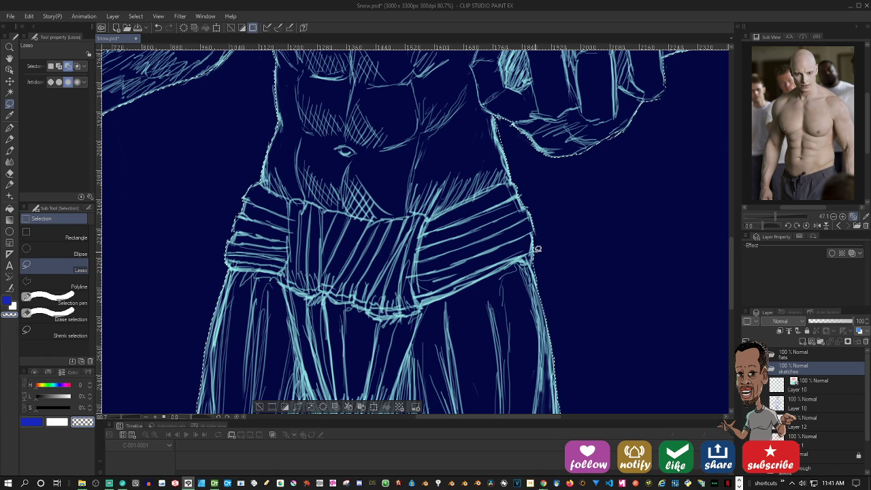
drag(536, 272, 562, 285)
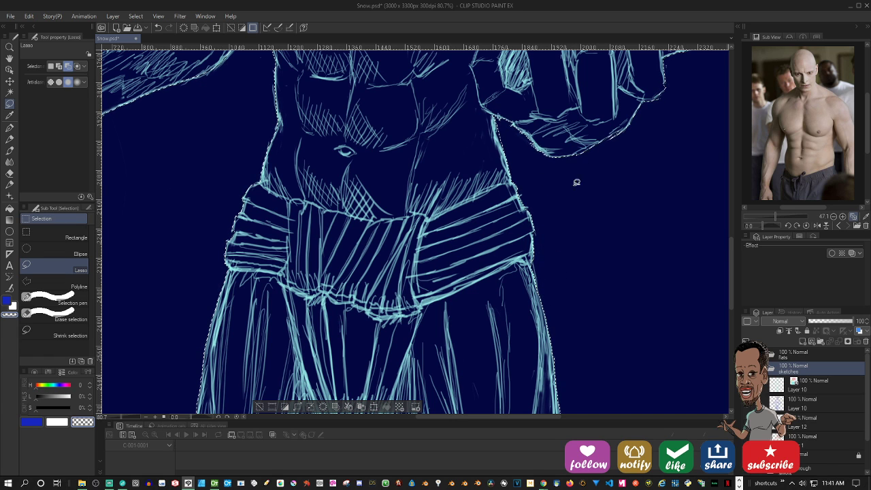
Subtract the excess selection along the lower edge of the raised fist with the Lasso
drag(561, 220, 508, 312)
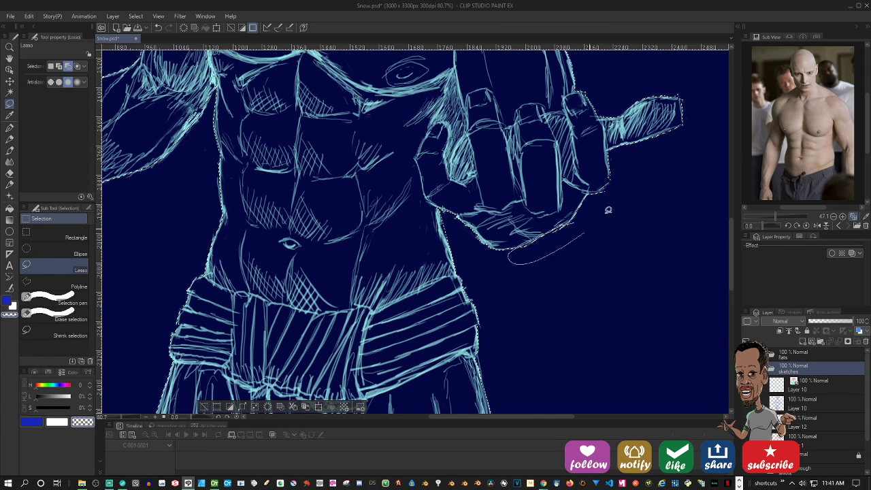
drag(608, 210, 587, 208)
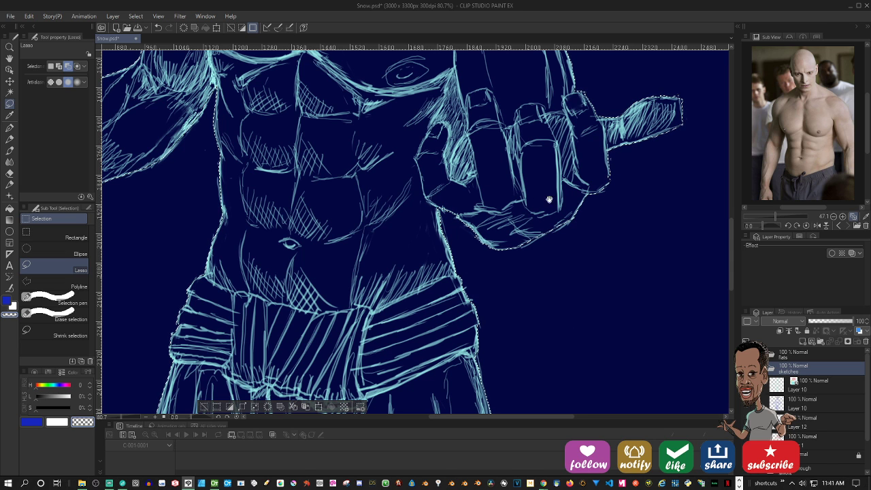
drag(553, 216, 508, 230)
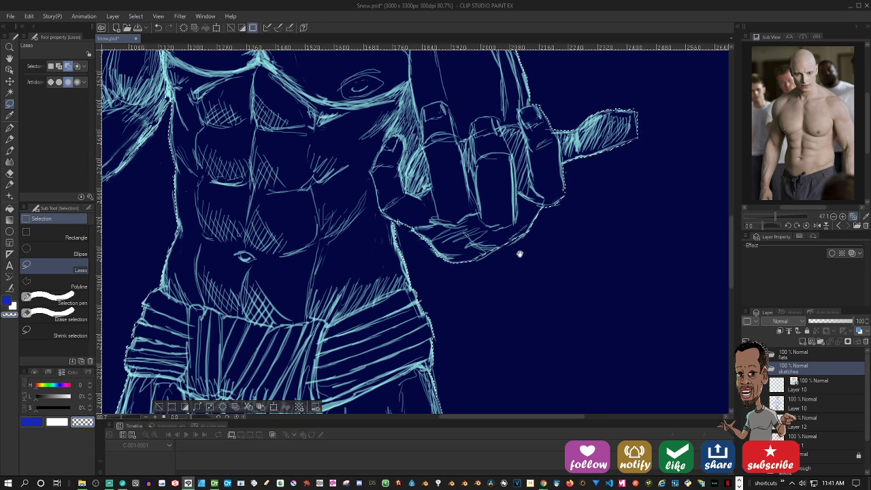
Trim the selection edge with the subtracting Lasso along the raised fist's outer finger and around the shaded form jutting out beside it
drag(520, 254, 433, 313)
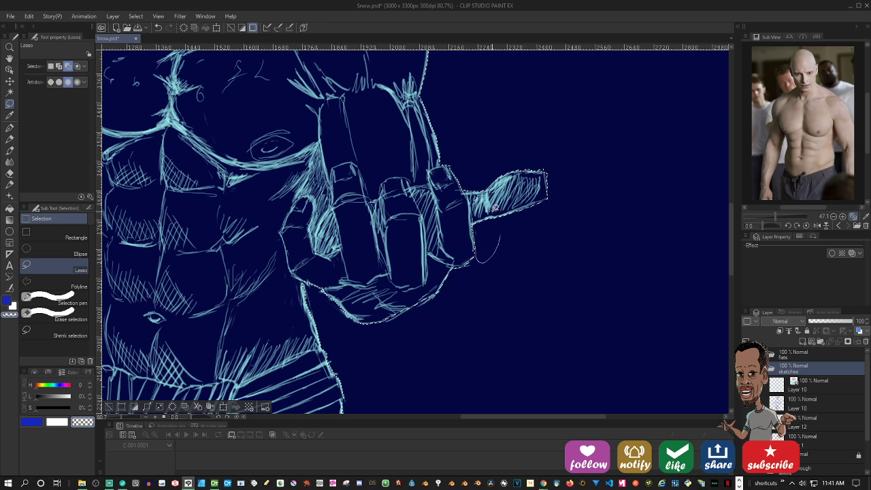
key(alt)
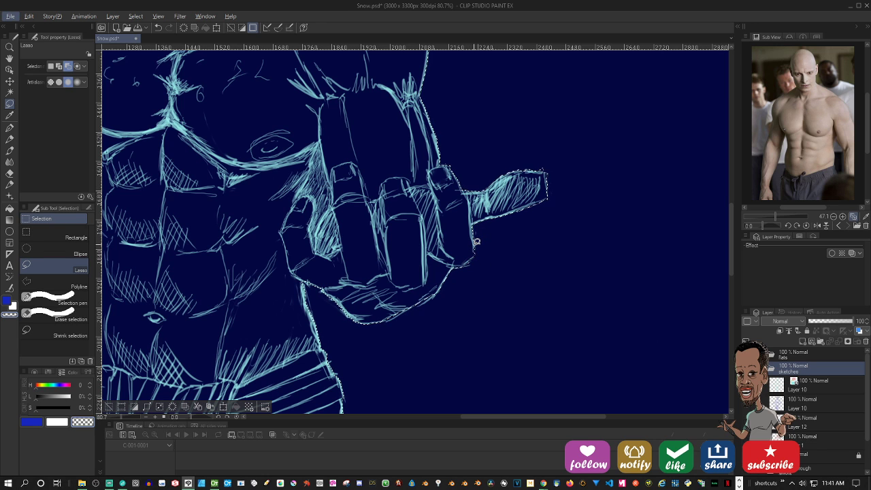
drag(474, 243, 475, 250)
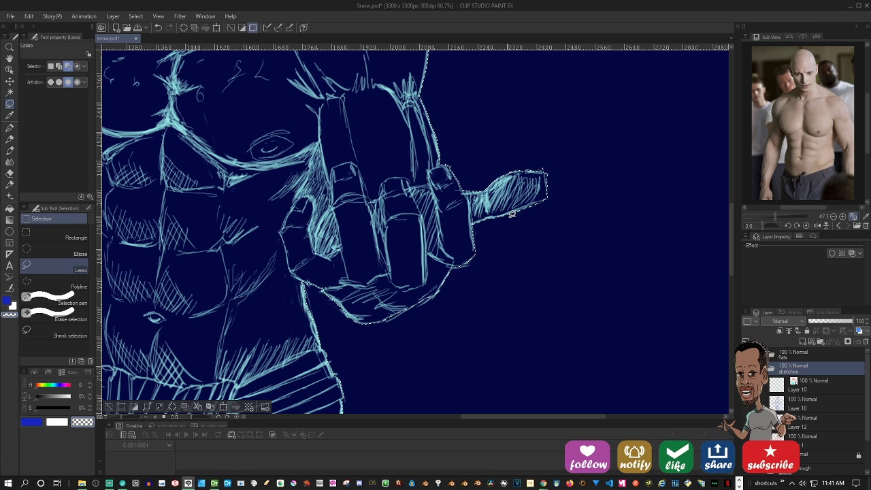
drag(512, 240, 475, 282)
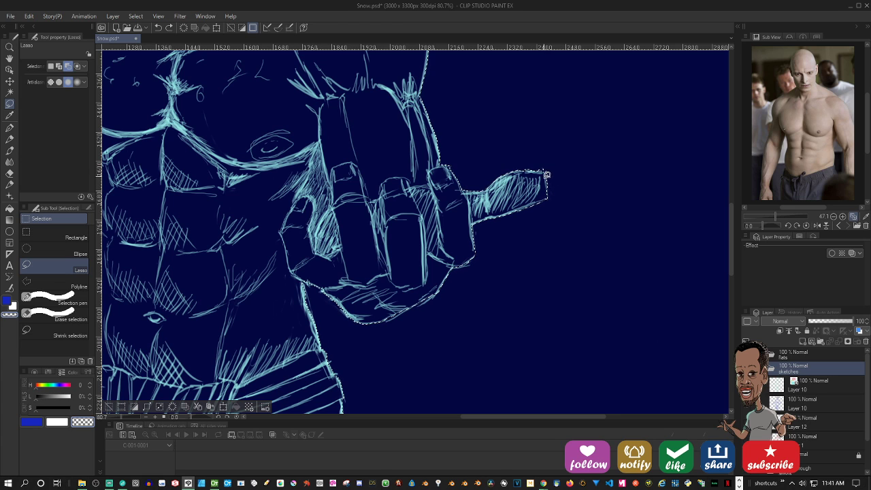
drag(571, 168, 552, 176)
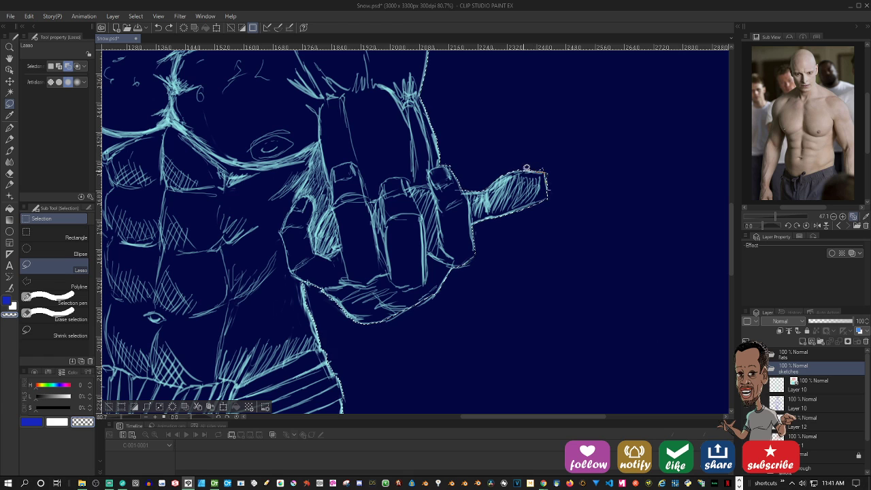
drag(560, 144, 616, 141)
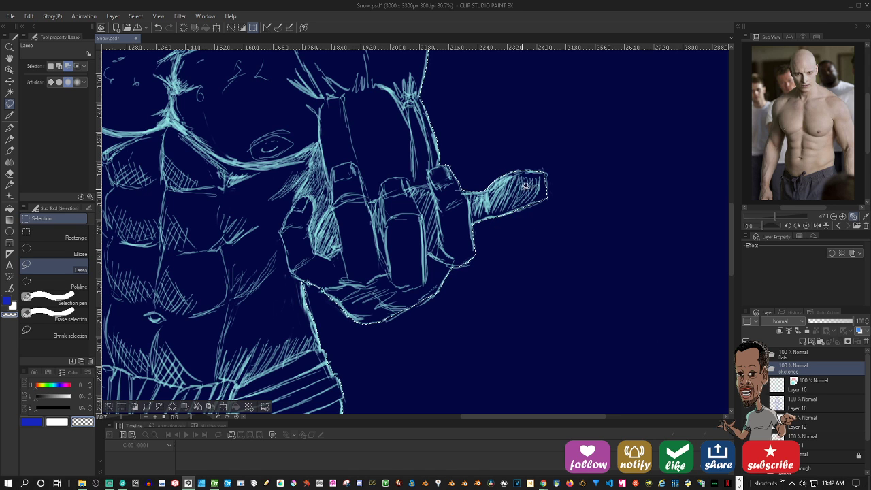
Trim the selection edge with the subtracting Lasso from the raised fist's outer knuckle up the arm and over the shoulder to the neck
drag(517, 187, 523, 245)
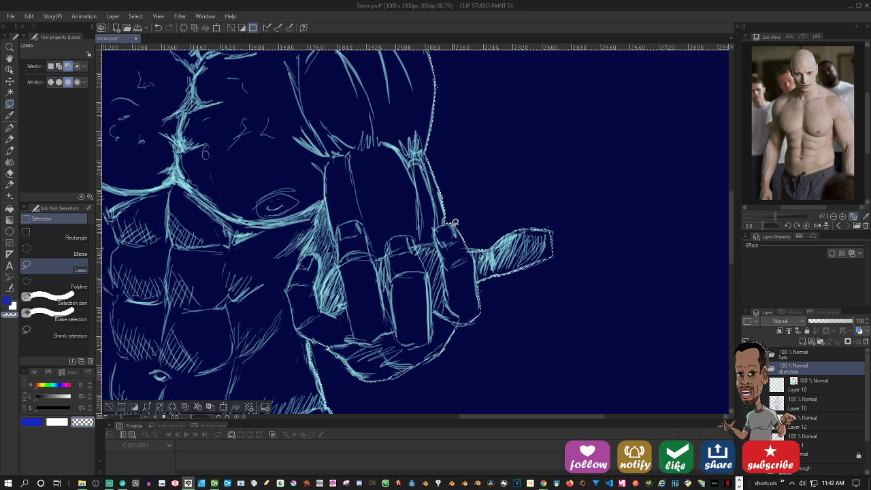
drag(509, 148, 501, 290)
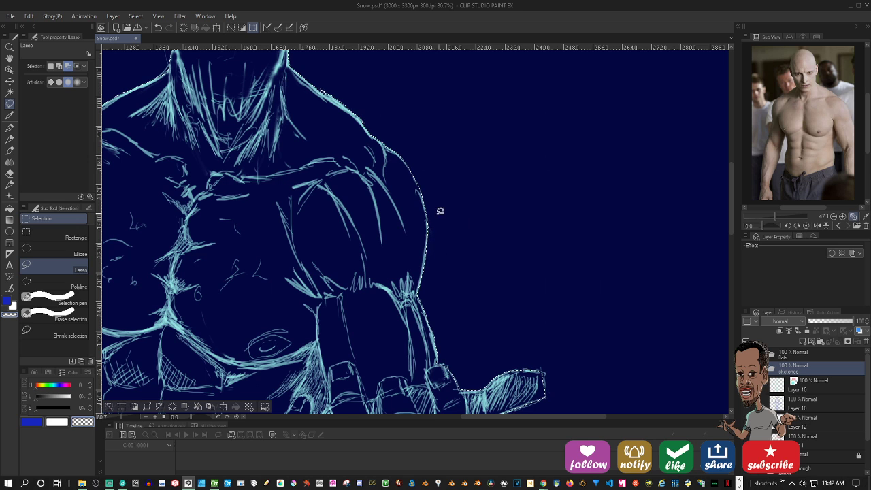
mouse_move(429, 214)
mouse_down()
mouse_move(459, 235)
mouse_move(433, 343)
mouse_up()
scroll(481, 249, up, 8)
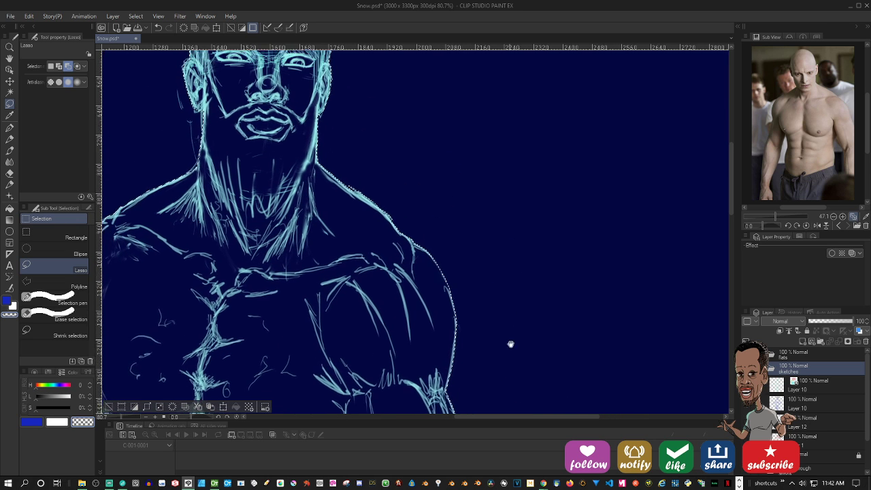
drag(347, 193, 402, 233)
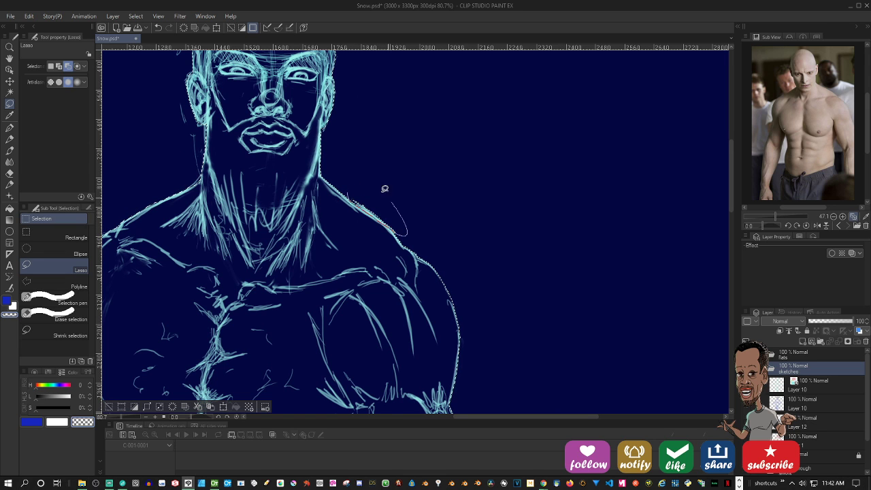
drag(354, 167, 385, 243)
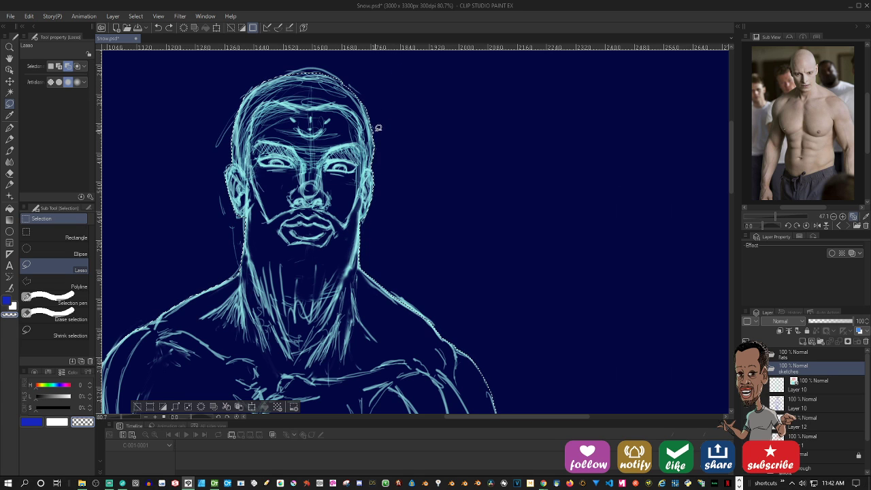
Trim the selection edge with the subtracting Lasso down the outer thigh below the raised fist to the canvas's lower edge
drag(441, 264, 459, 133)
scroll(458, 133, down, 5)
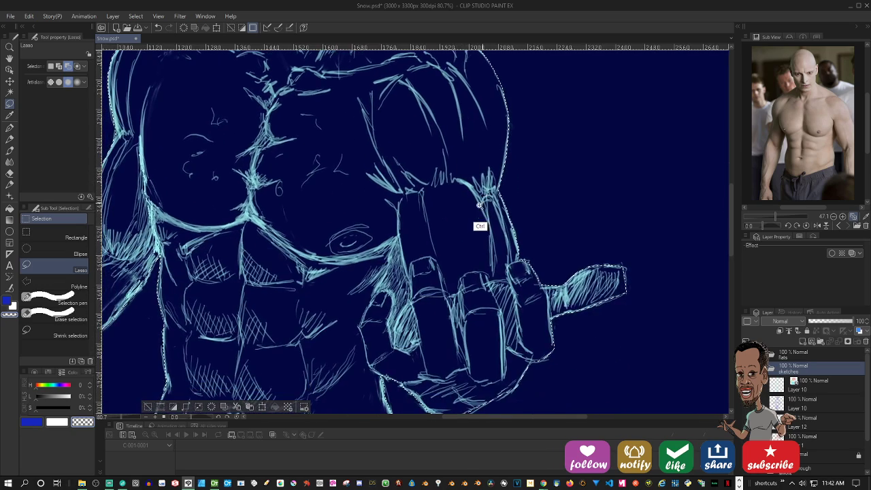
scroll(460, 268, down, 3)
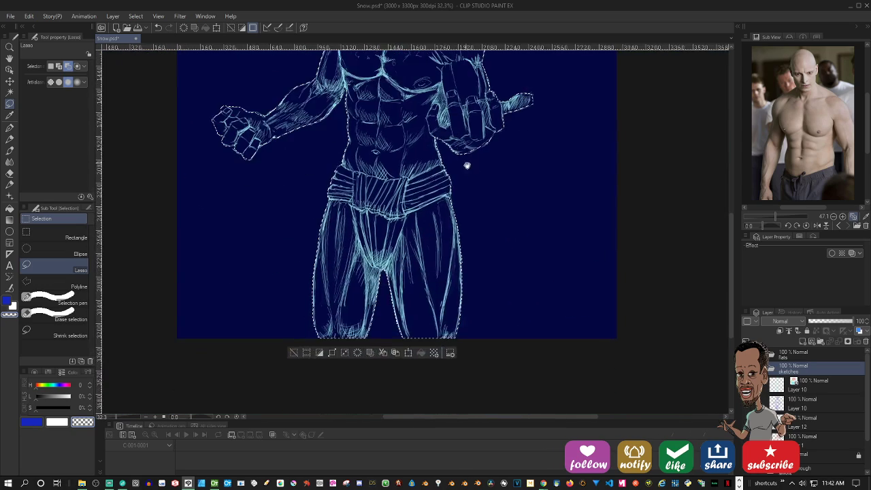
scroll(469, 233, up, 5)
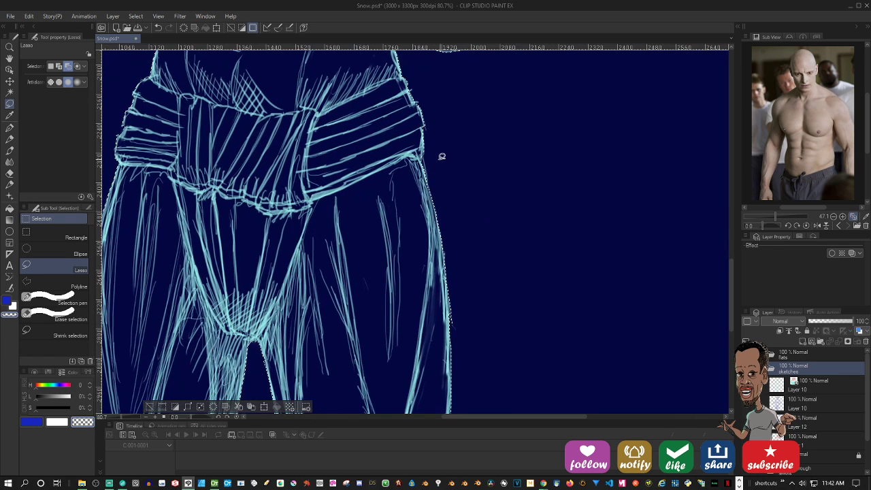
mouse_move(446, 245)
mouse_down()
mouse_move(451, 313)
mouse_move(489, 224)
mouse_move(488, 232)
mouse_up()
scroll(487, 297, down, 3)
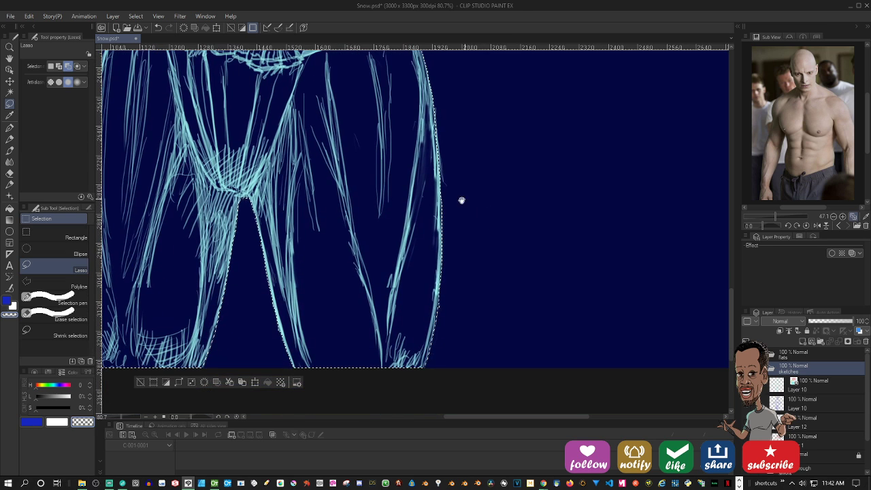
mouse_move(443, 194)
mouse_down()
mouse_move(437, 301)
mouse_move(446, 340)
mouse_move(492, 200)
mouse_up()
scroll(495, 195, down, 3)
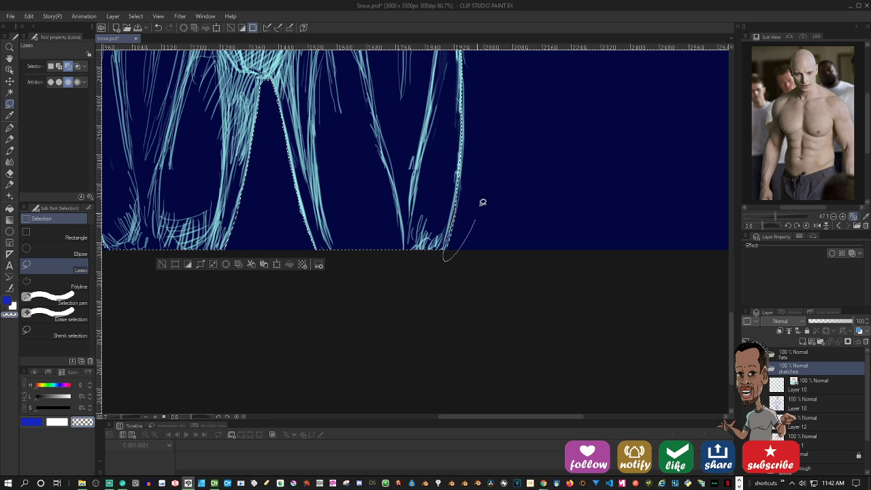
drag(472, 196, 590, 281)
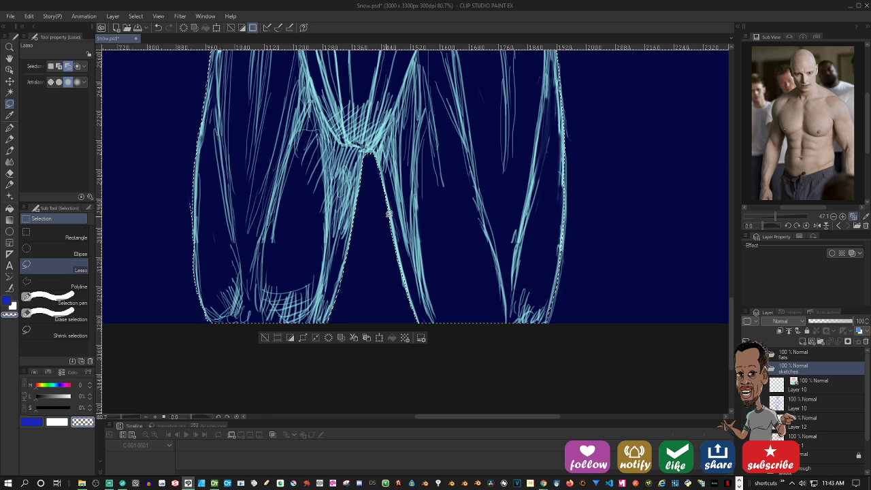
Clean the selection edge with the Lasso along the gap between the legs and the outer edge of the leg below the outstretched arm
drag(390, 244, 403, 281)
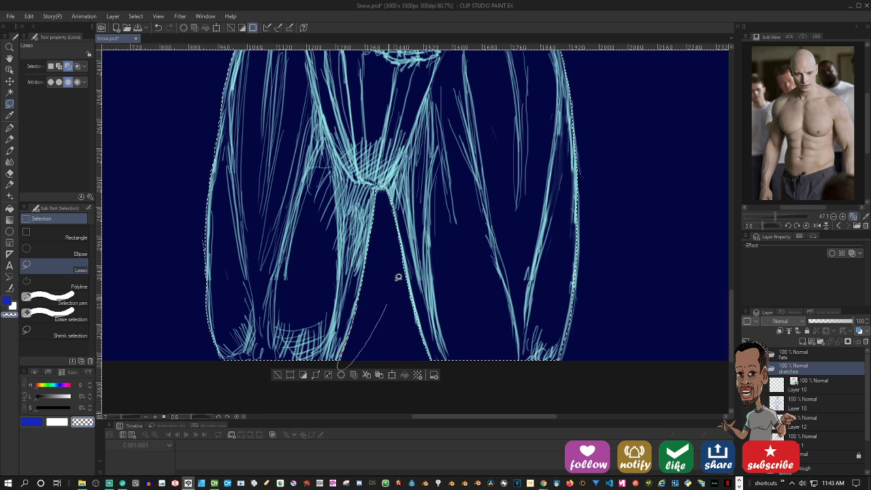
drag(401, 270, 449, 286)
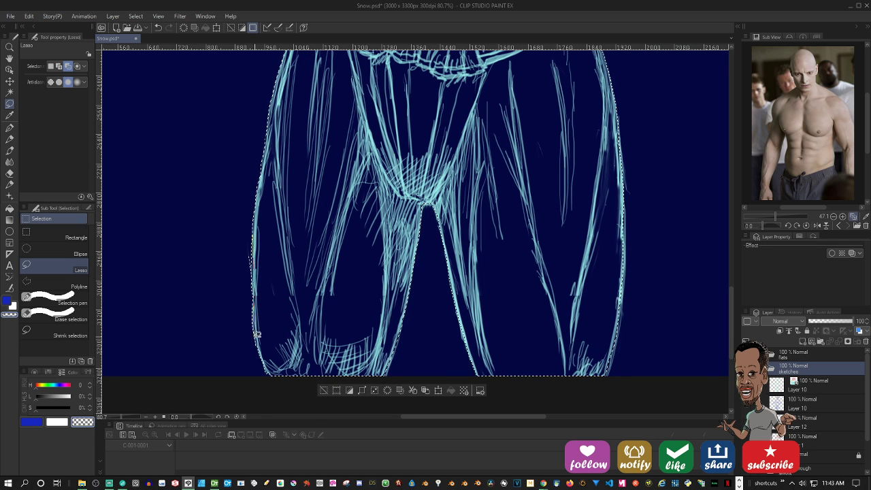
mouse_move(253, 372)
mouse_down()
mouse_move(235, 245)
mouse_move(259, 335)
mouse_up()
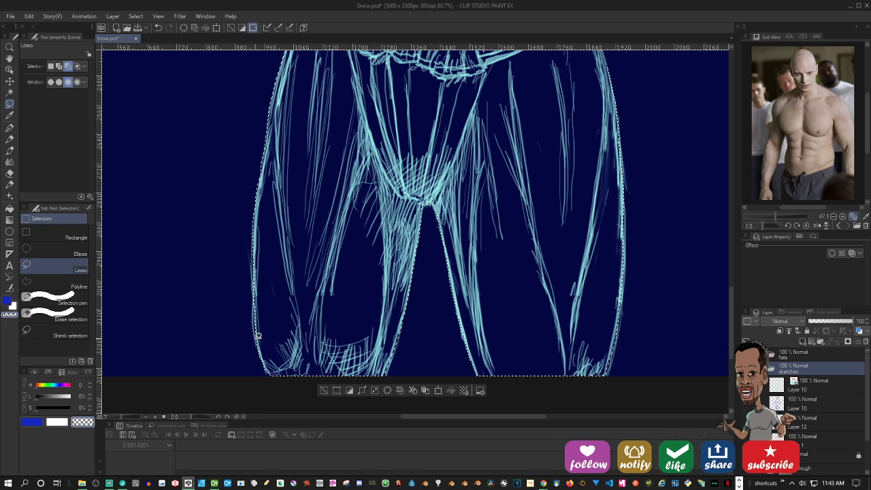
key(shift)
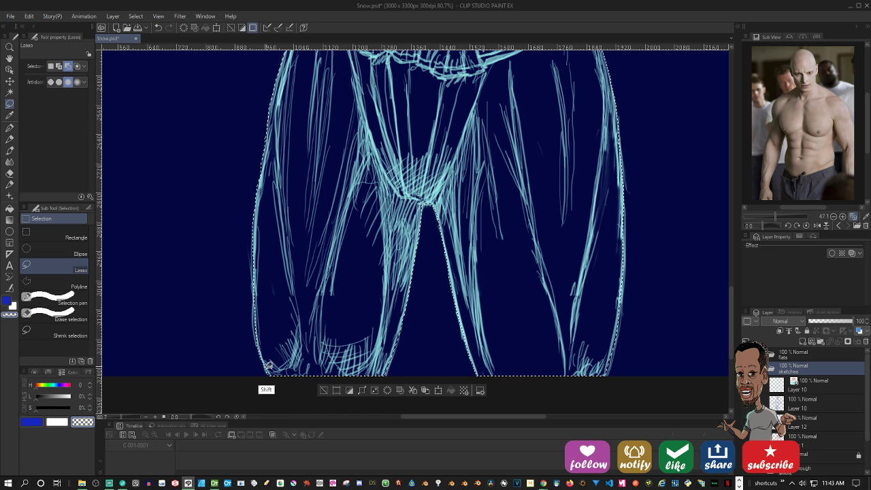
scroll(288, 338, up, 3)
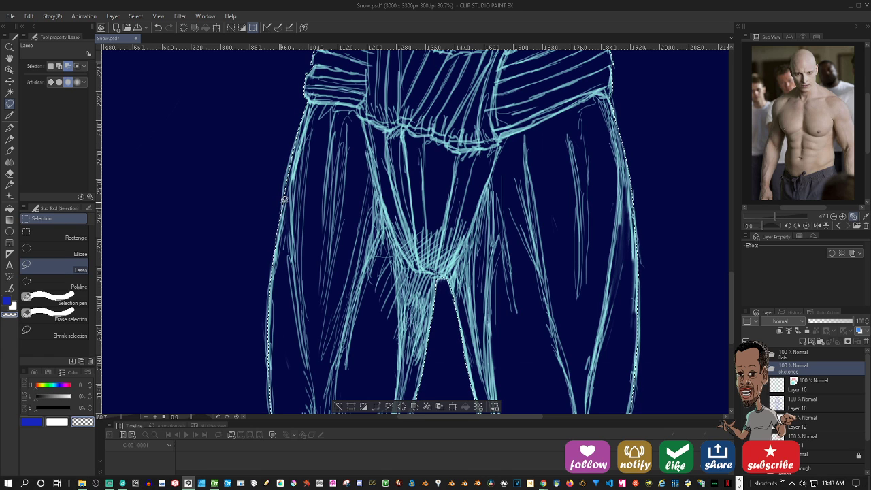
Trim the selection edge with the Lasso along the outer thigh below the outstretched arm
drag(311, 142, 317, 311)
scroll(452, 231, down, 4)
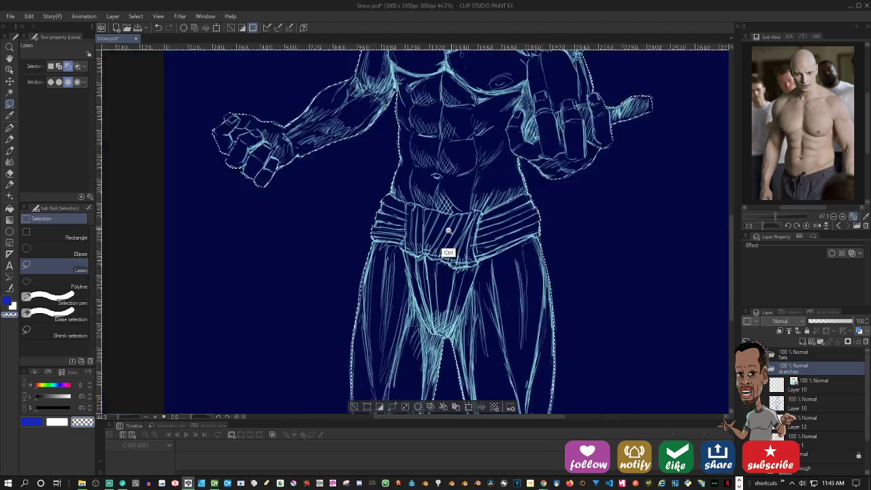
drag(554, 204, 478, 216)
scroll(479, 216, down, 3)
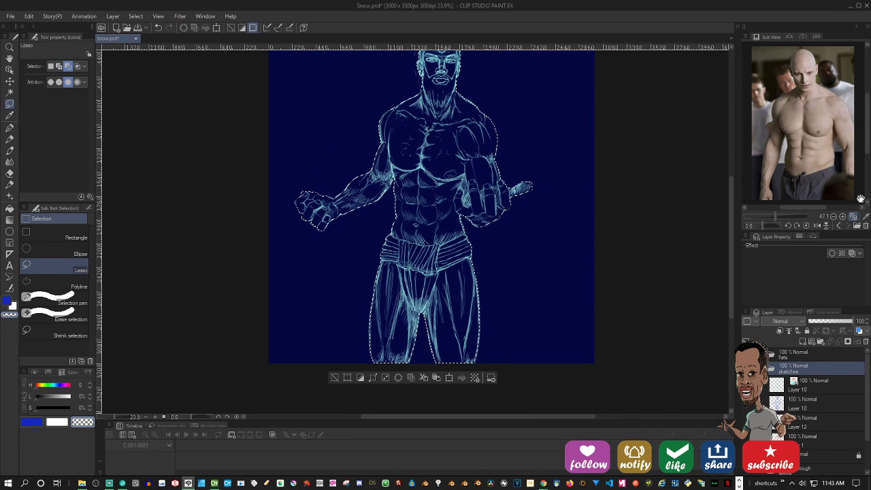
Add a new raster layer inside the flats folder
click(803, 357)
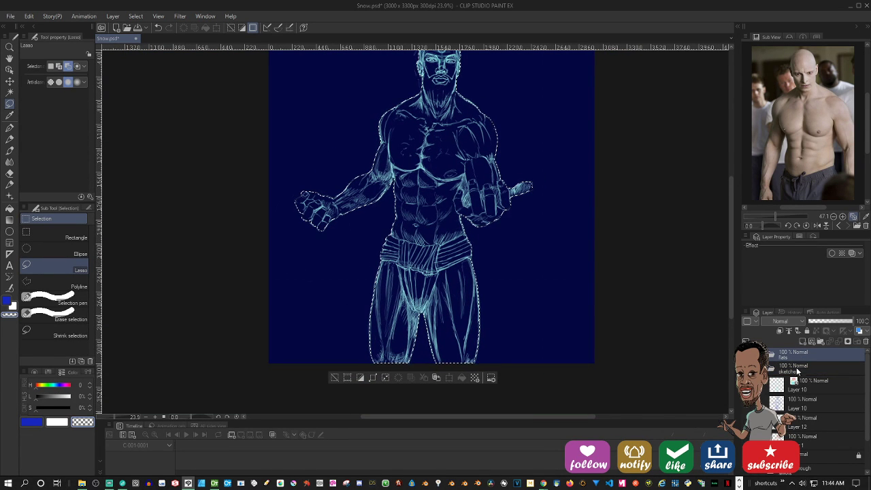
click(803, 341)
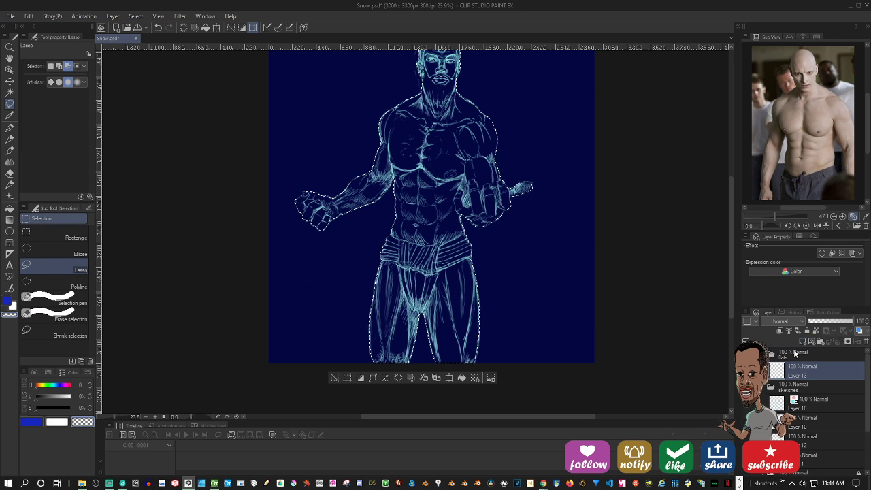
drag(593, 195, 521, 231)
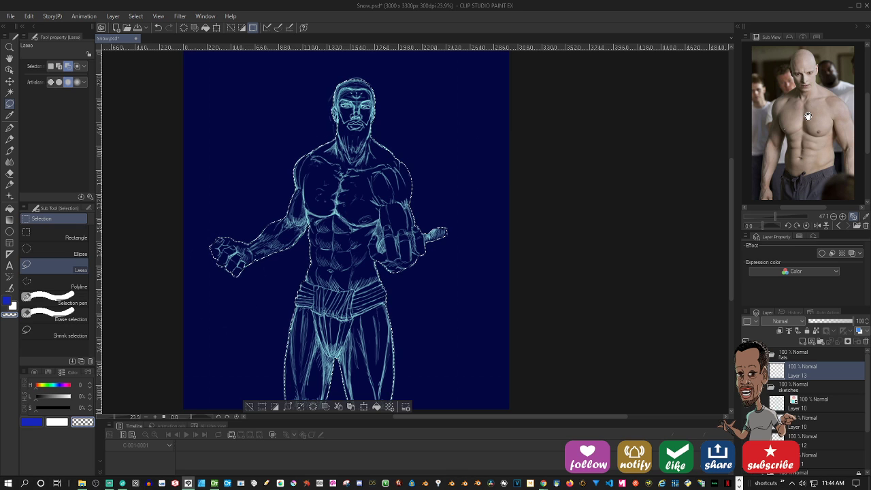
Sample a light skin tone from the bald man's forehead in the reference photo and fill the figure selection with it on the new layer
key(o)
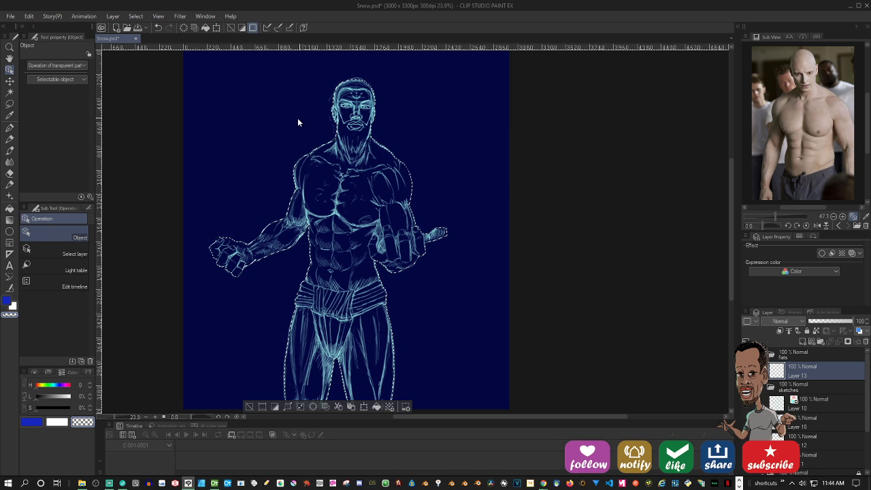
key(i)
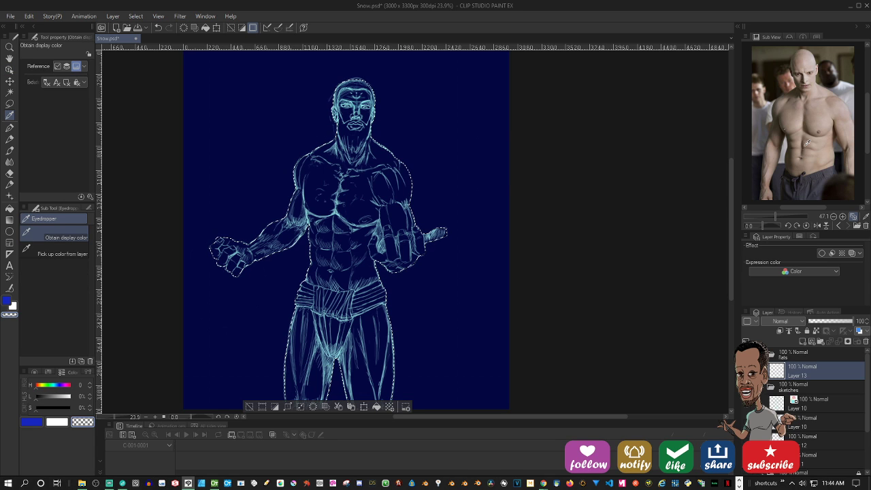
click(820, 100)
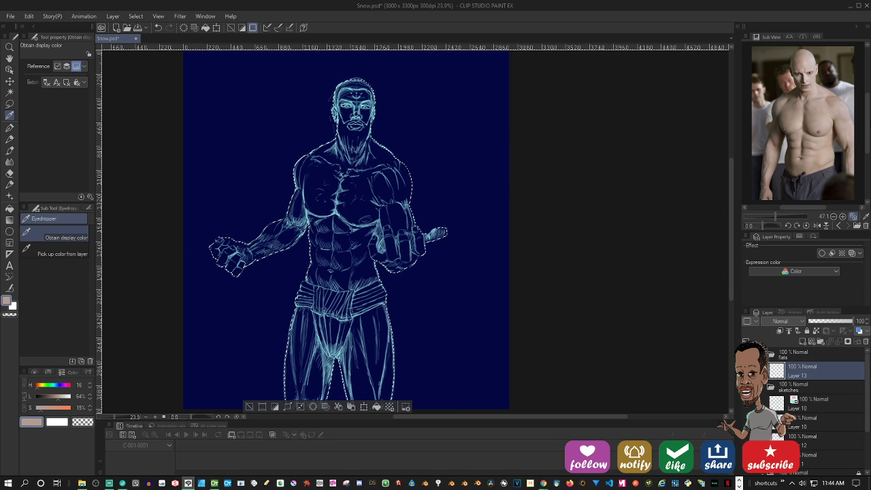
click(827, 116)
click(822, 131)
click(823, 103)
click(821, 99)
click(813, 85)
click(806, 60)
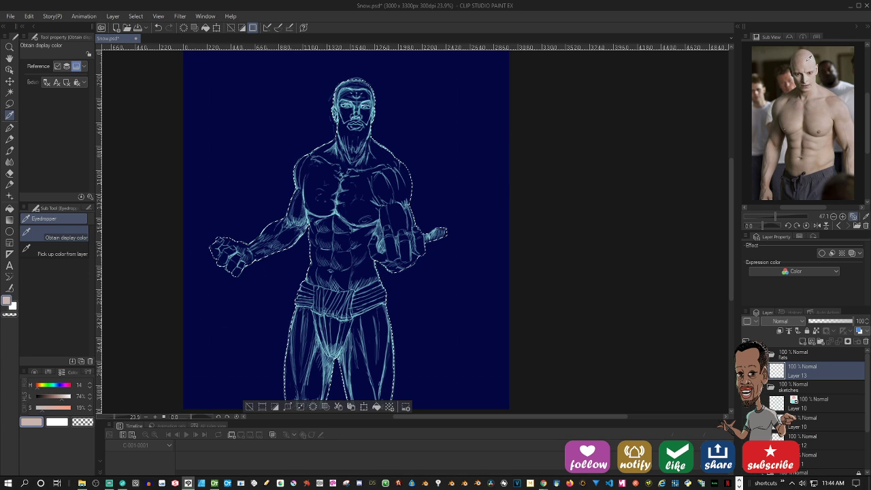
scroll(807, 61, up, 8)
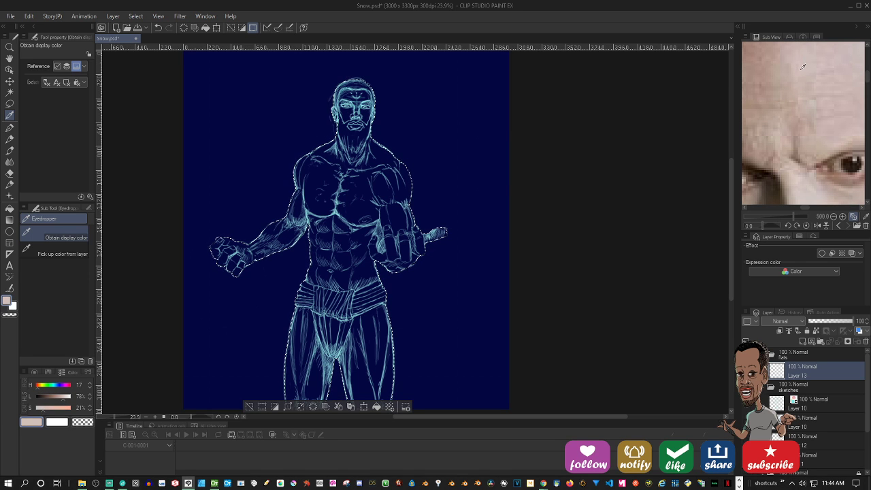
click(801, 70)
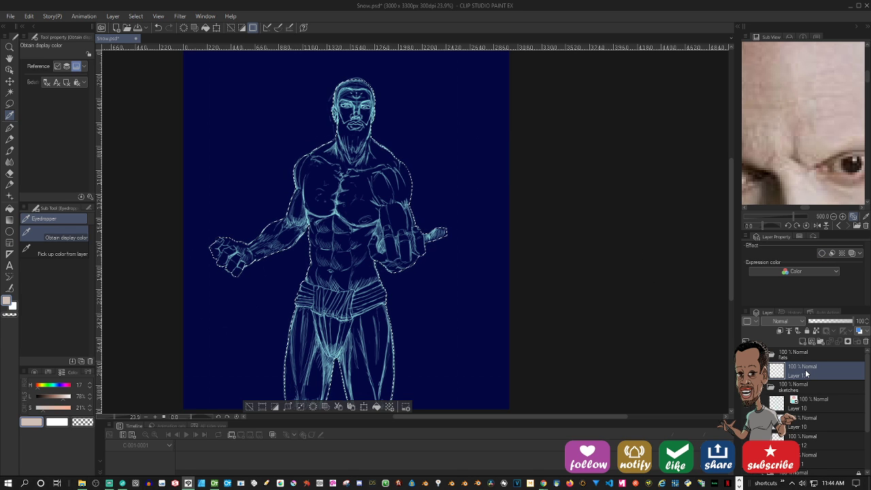
key(alt+BackSpace)
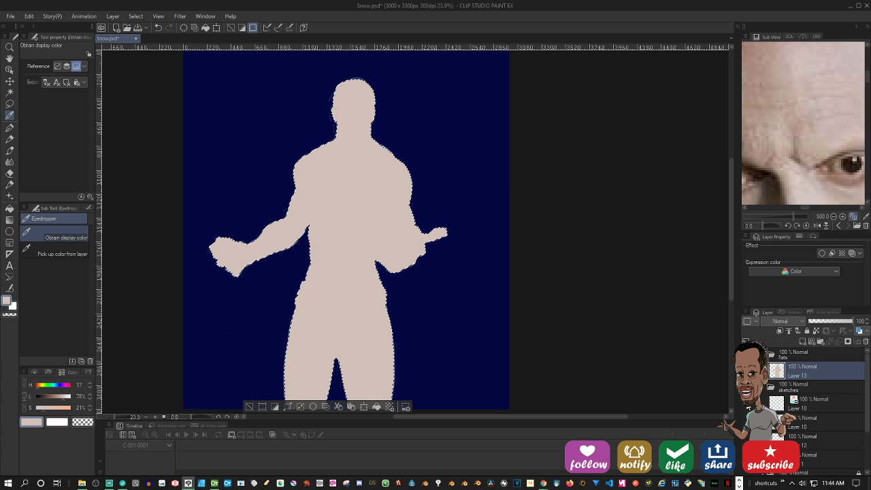
Set the flats folder's blending mode to Through and move the collapsed sketches folder above it
click(785, 323)
click(788, 351)
click(789, 353)
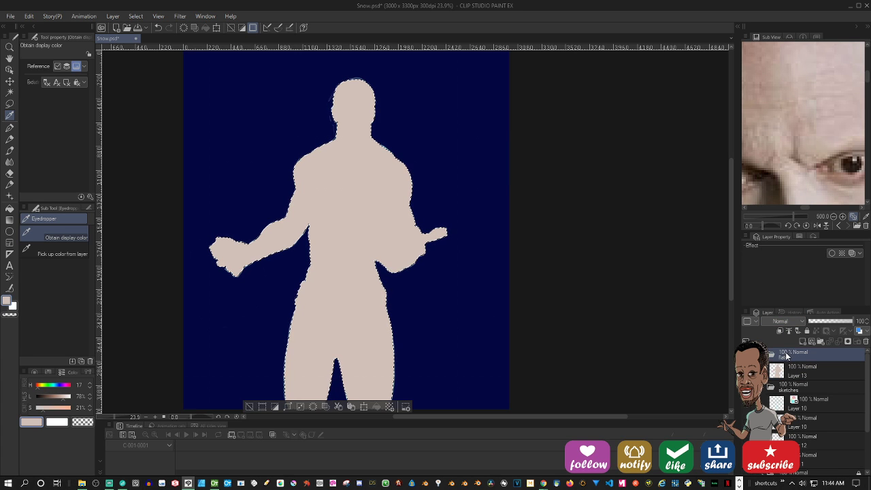
click(785, 322)
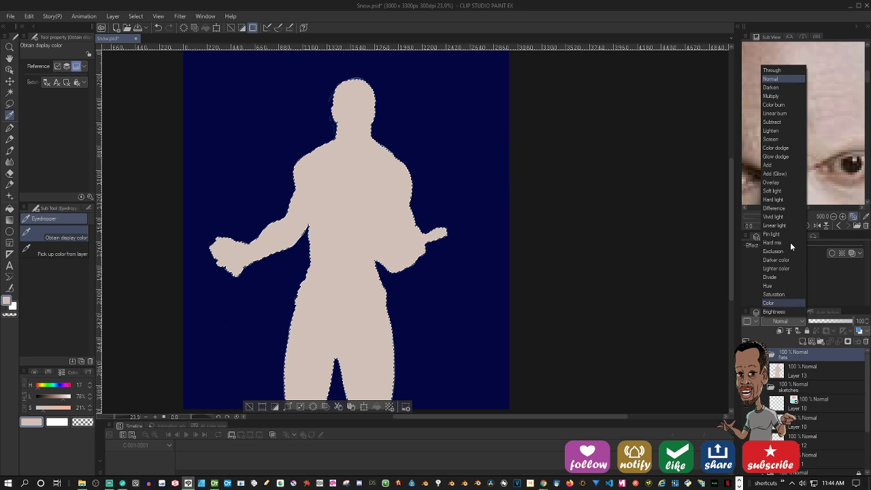
click(792, 70)
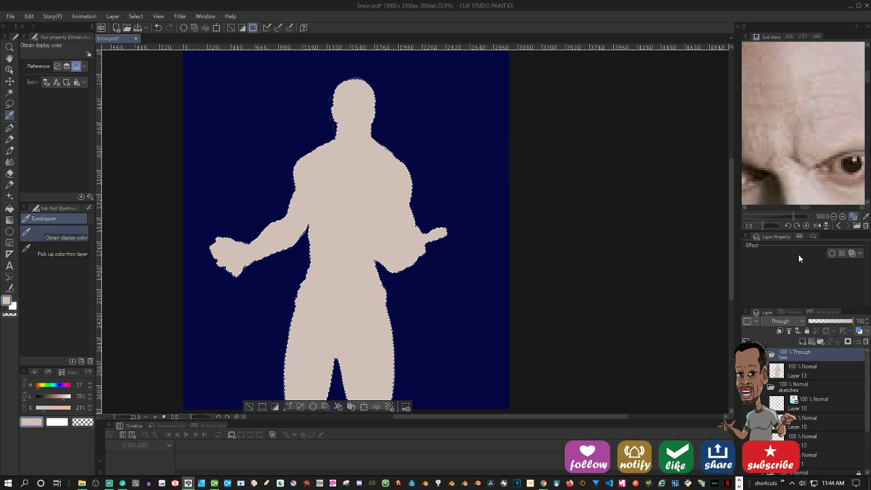
click(765, 389)
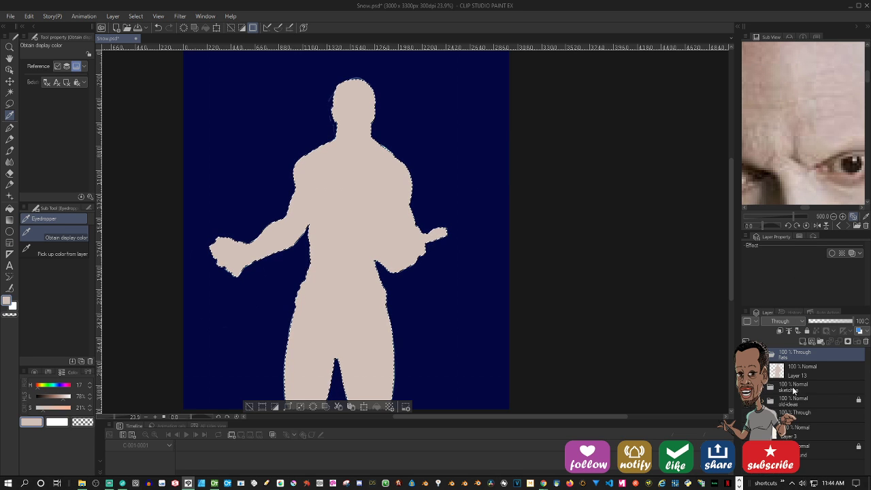
drag(797, 386, 795, 353)
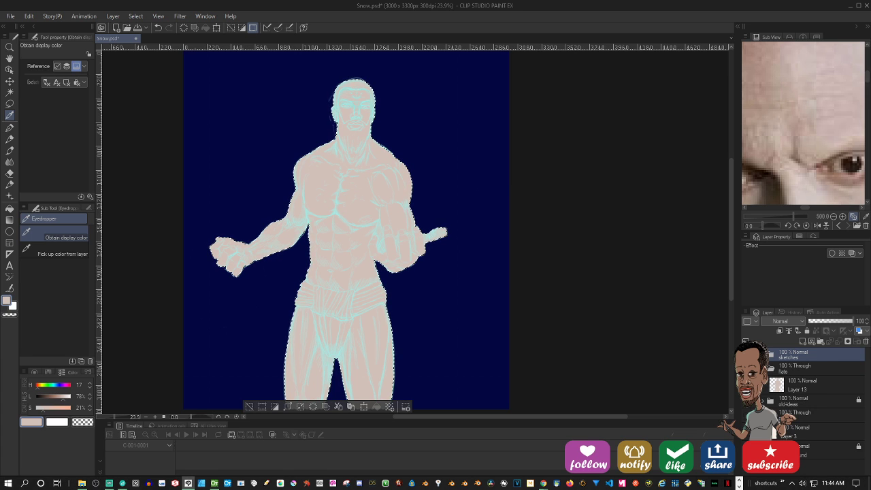
Turn off the layer color effect on the uppermost sketch layer and lower its opacity to 51%
click(798, 375)
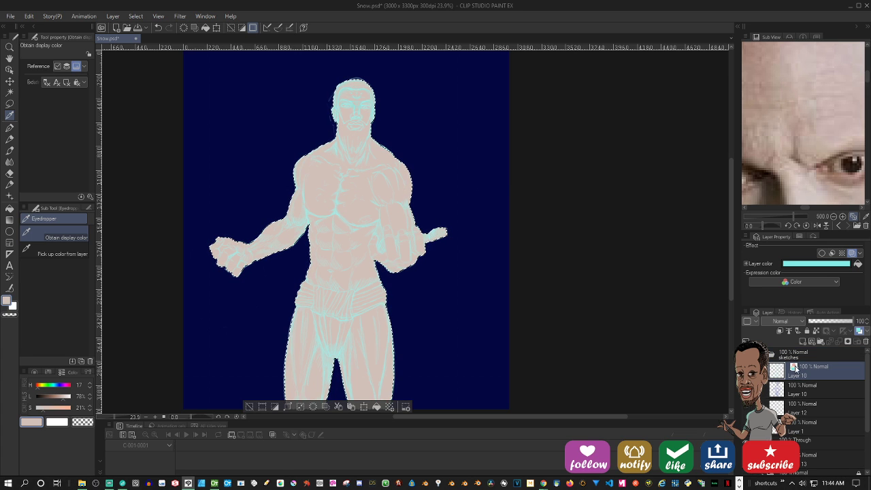
click(853, 253)
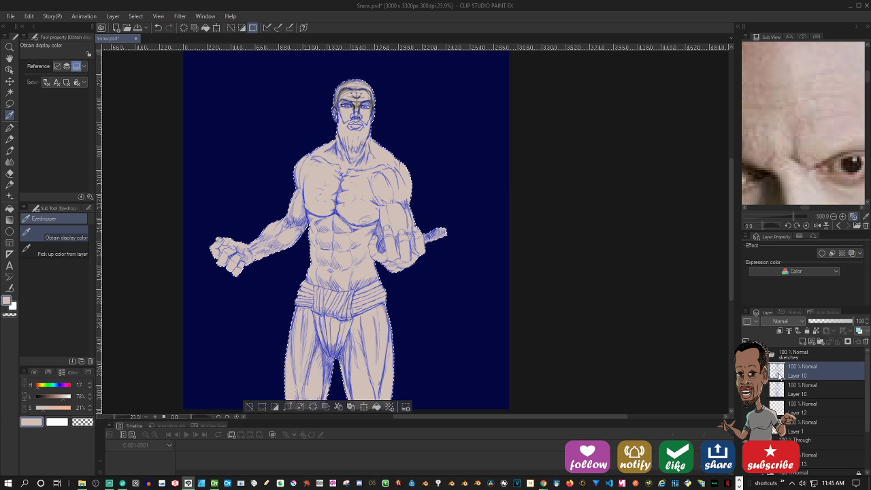
key(ctrl+i)
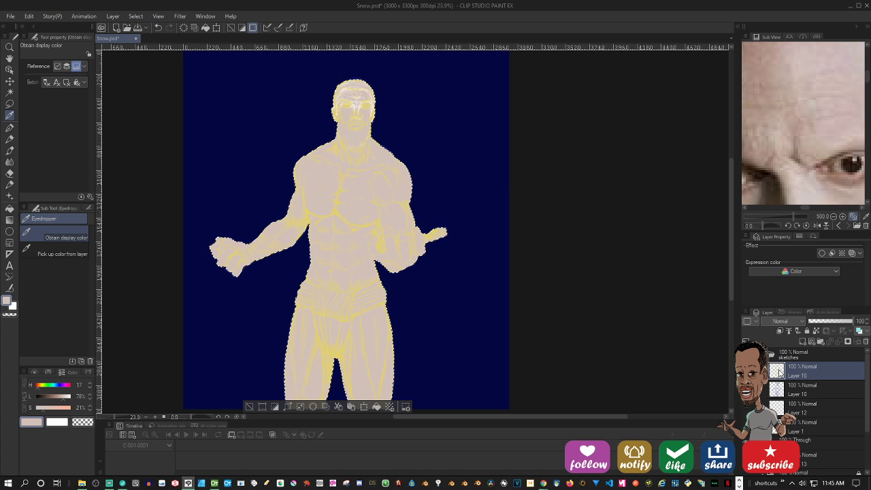
key(ctrl+z)
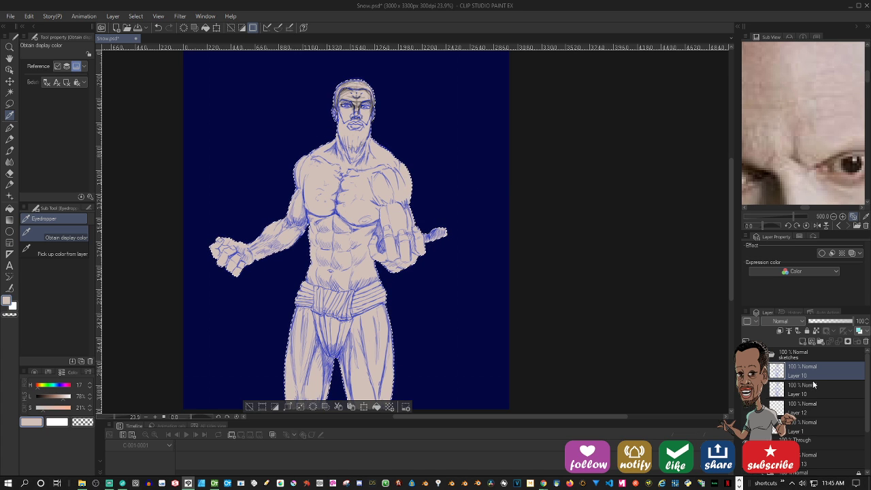
drag(833, 321, 831, 322)
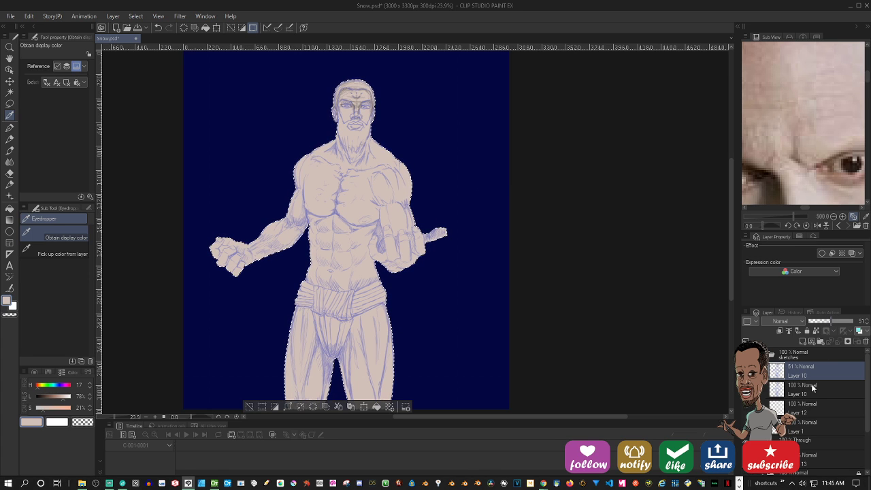
Collapse and lock the sketches folder, and rename the filled figure layer in the flats folder as skin
click(772, 355)
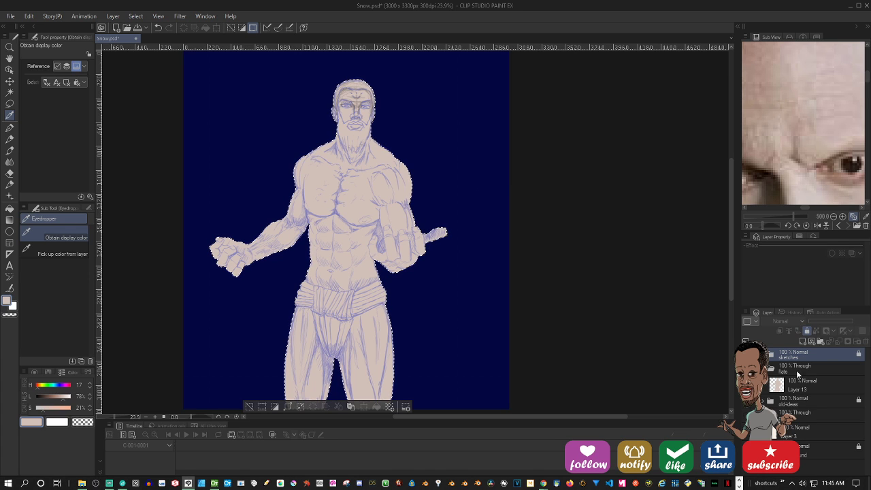
click(798, 387)
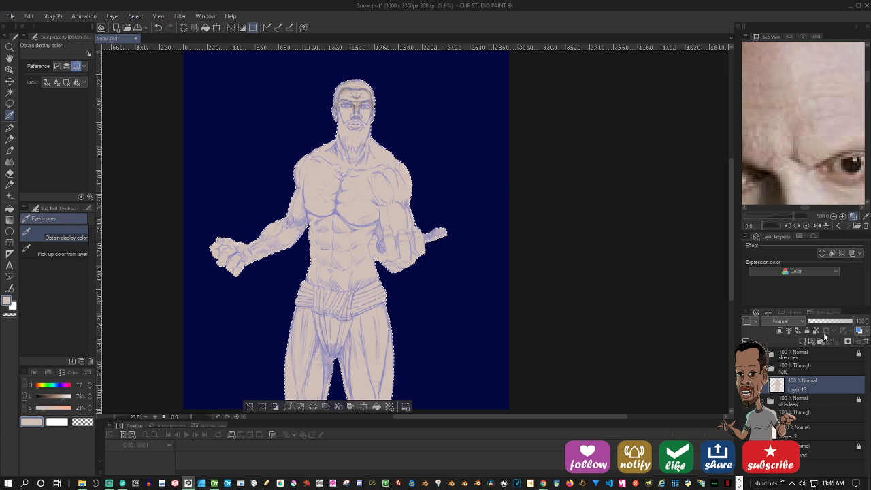
double_click(795, 388)
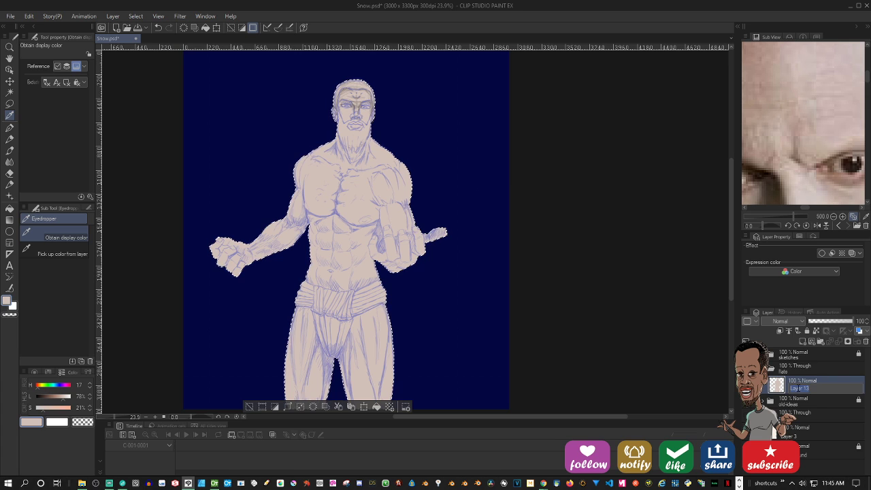
text(skin)
key(Return)
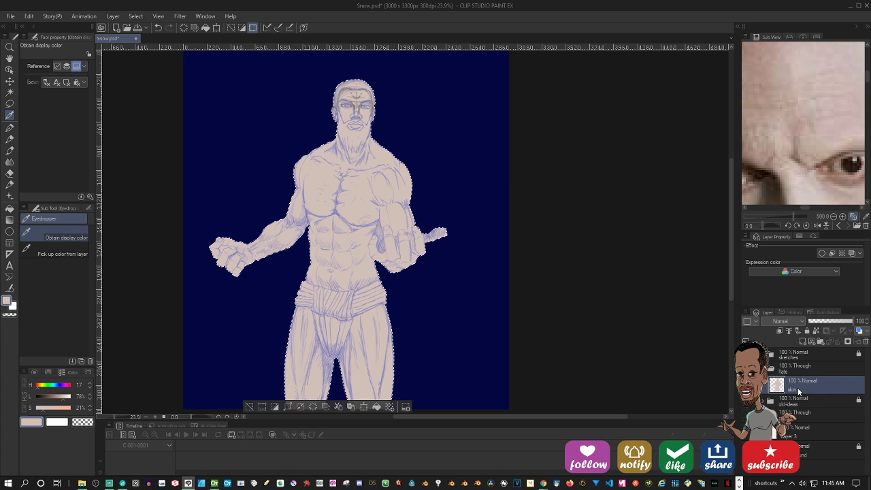
Add a new layer above the skin layer and name it hair
click(801, 341)
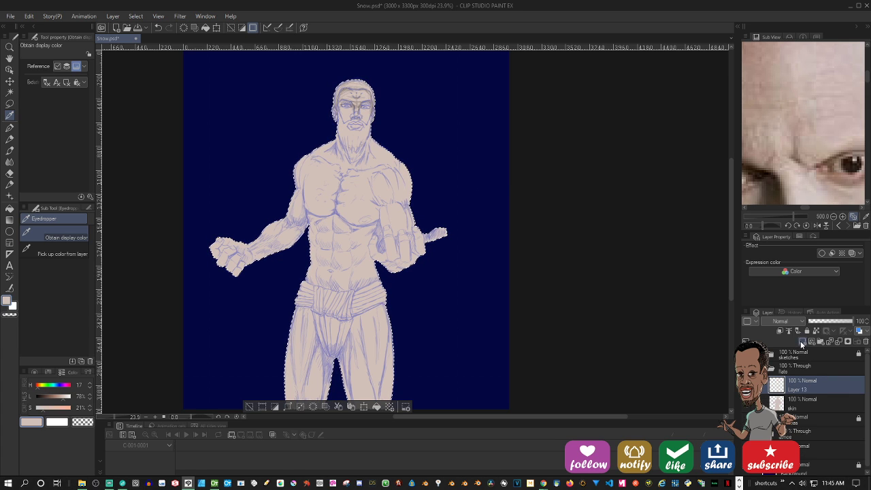
double_click(803, 387)
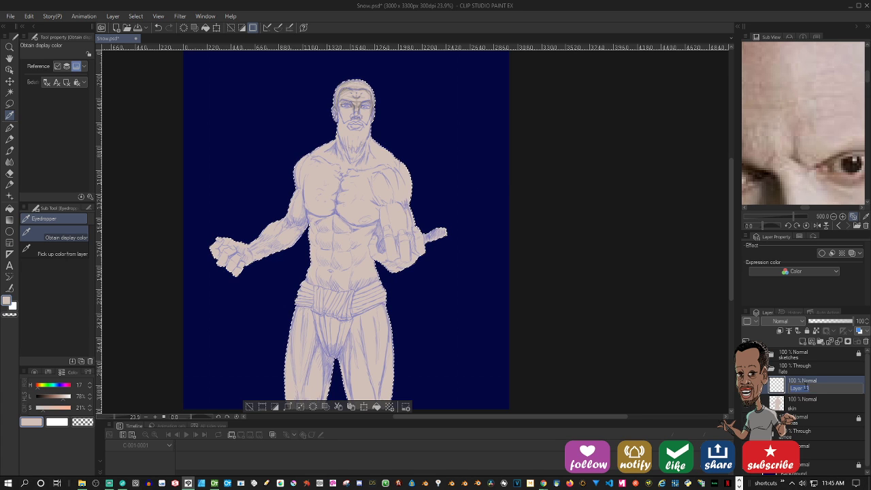
text(hair)
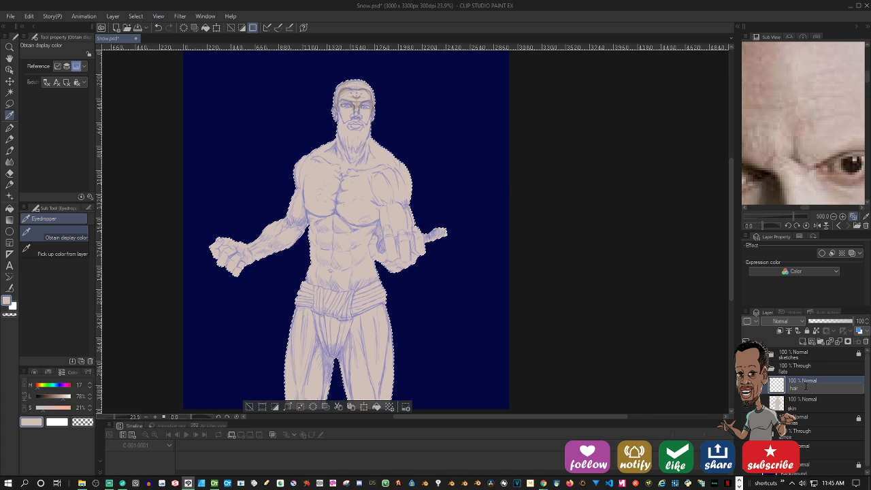
key(Return)
Add another layer above the hair layer and name it loin_cloth
click(800, 342)
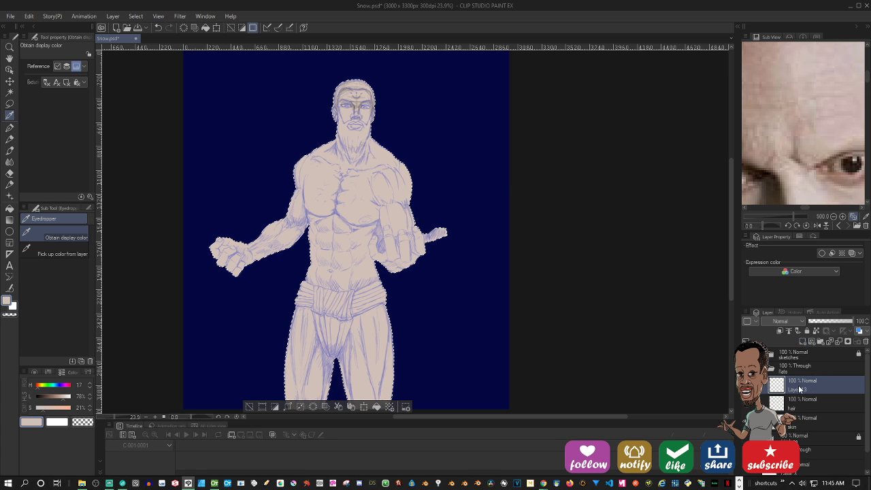
double_click(800, 387)
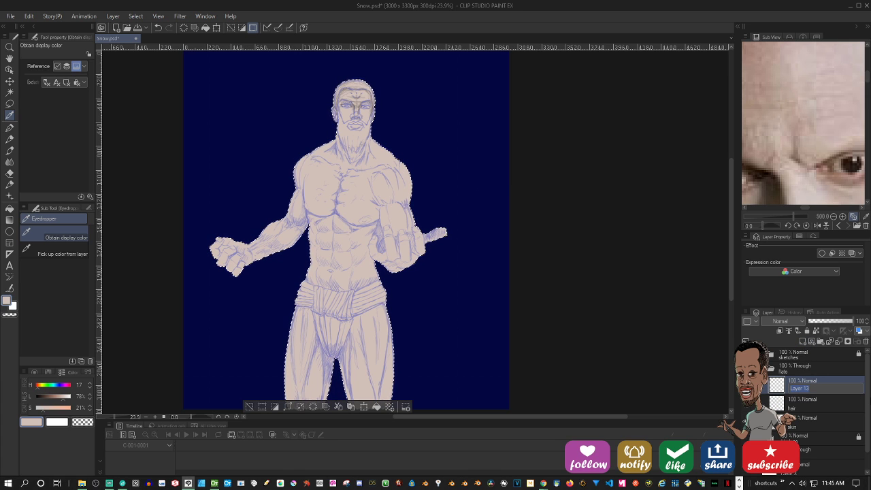
text(u)
key(BackSpace)
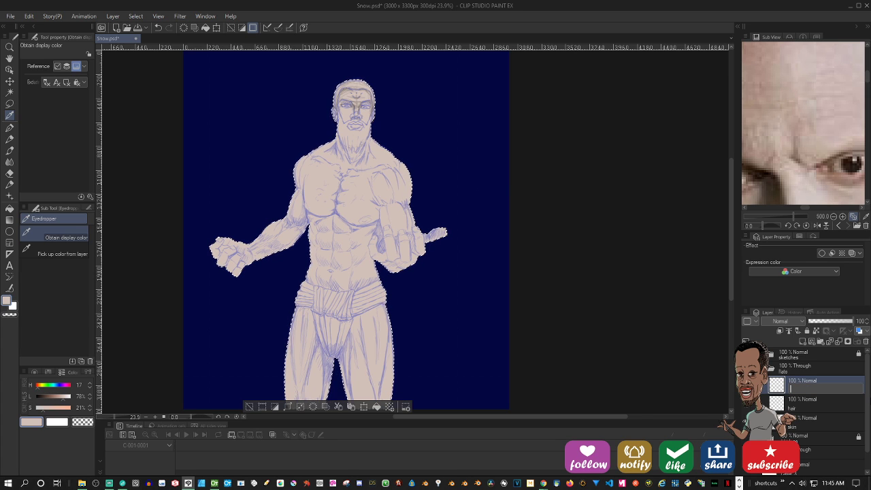
text(loin)
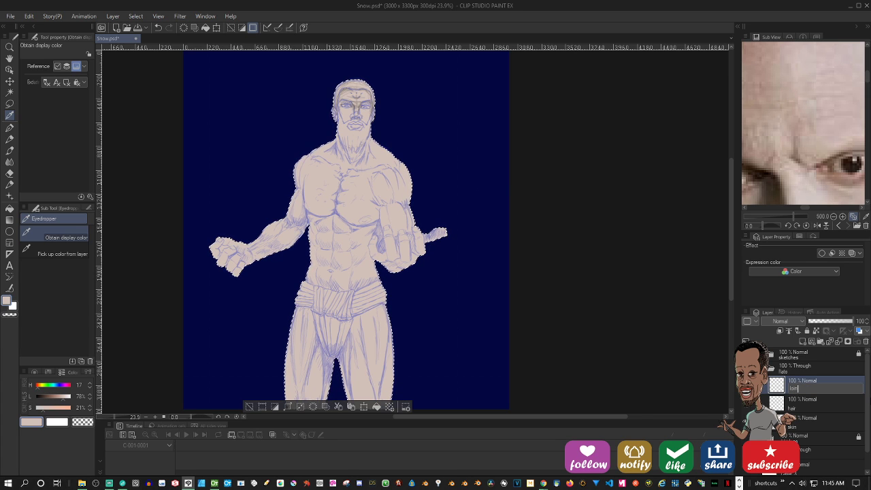
text(cloth)
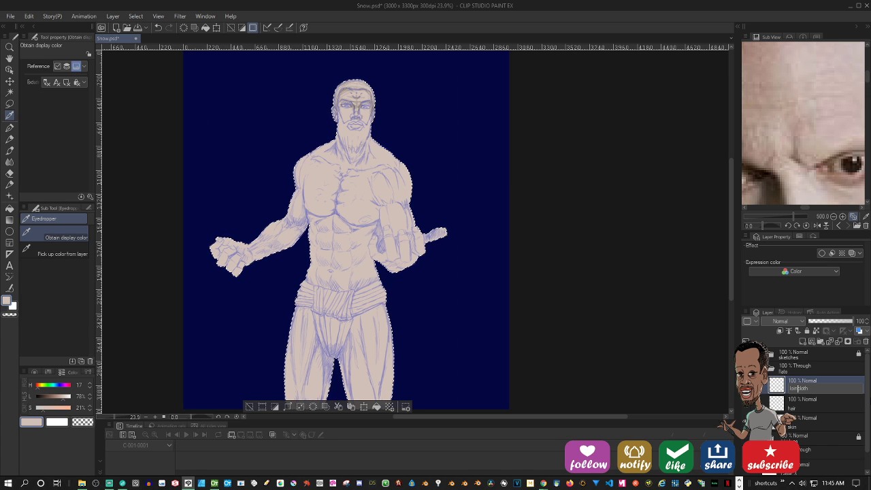
text(_)
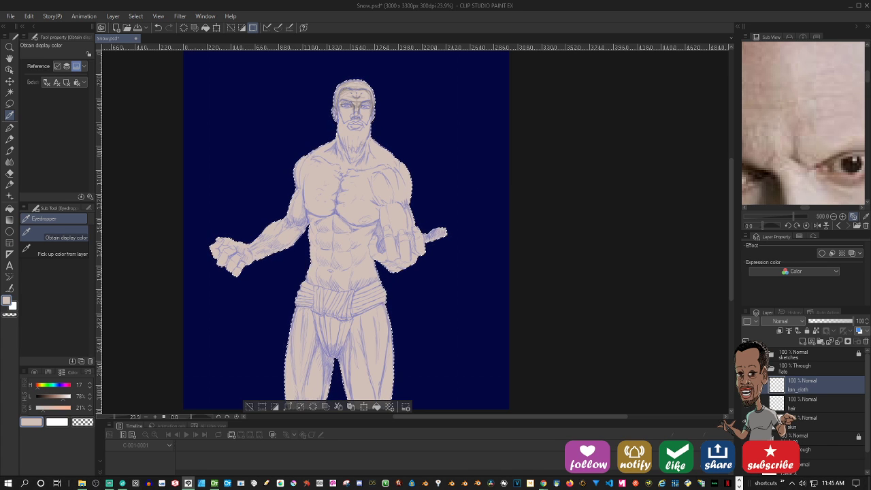
Mask the skin layer with the figure selection and copy that mask onto the hair and loin_cloth layers
click(786, 401)
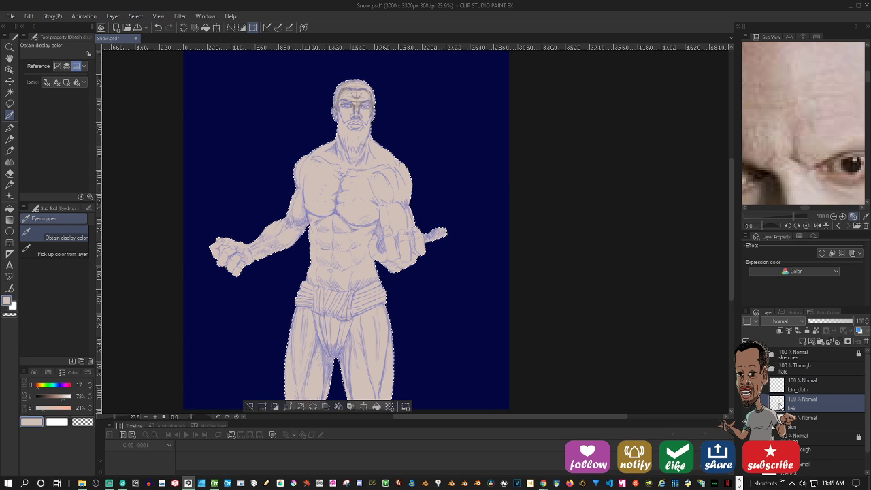
scroll(390, 211, up, 4)
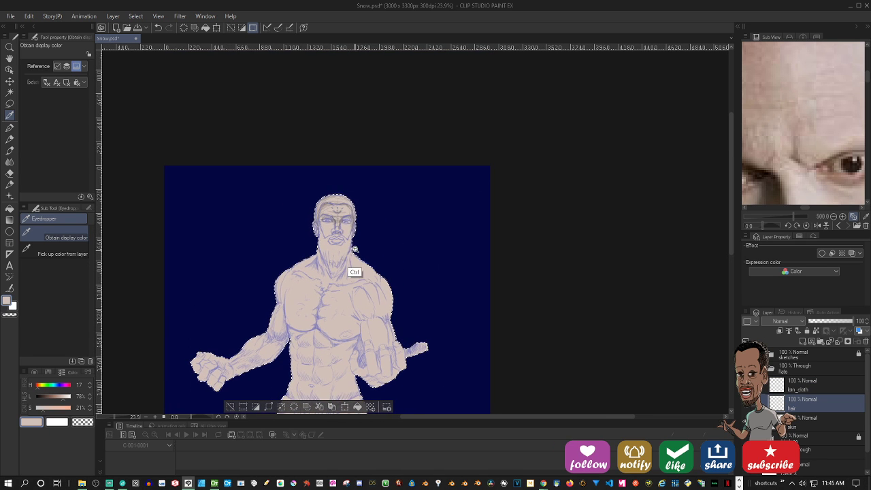
scroll(366, 198, down, 4)
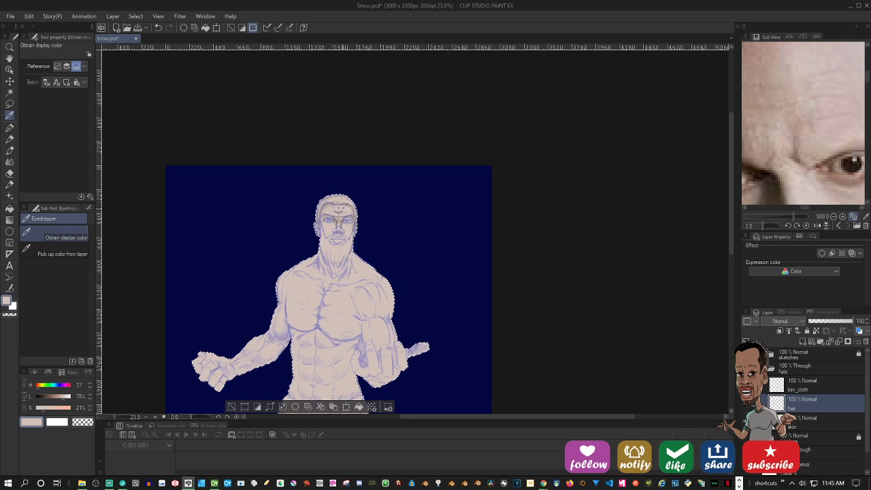
click(800, 424)
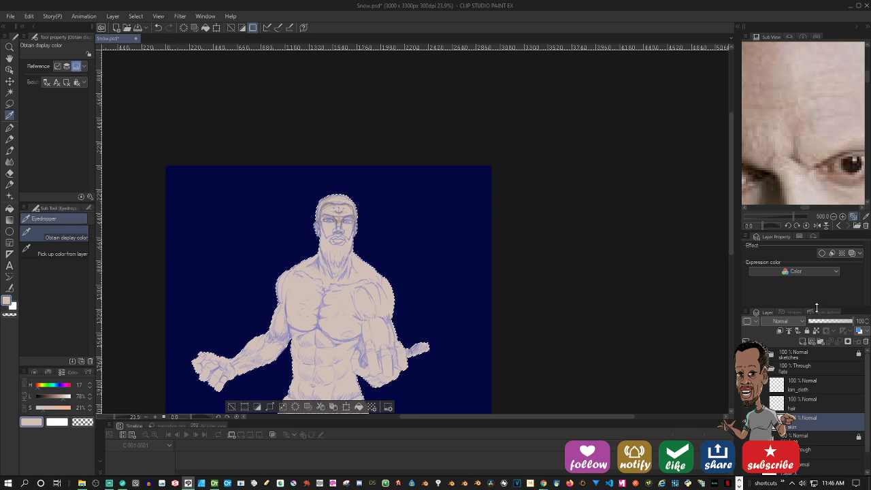
click(848, 343)
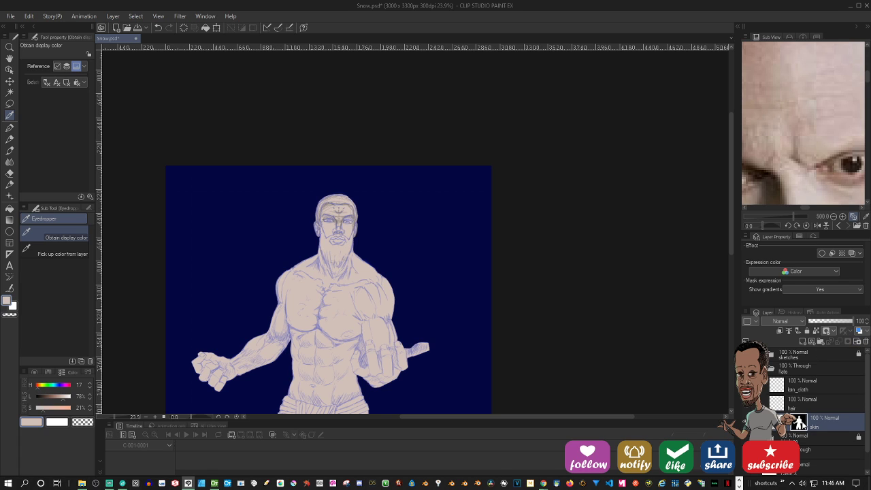
drag(799, 423, 802, 392)
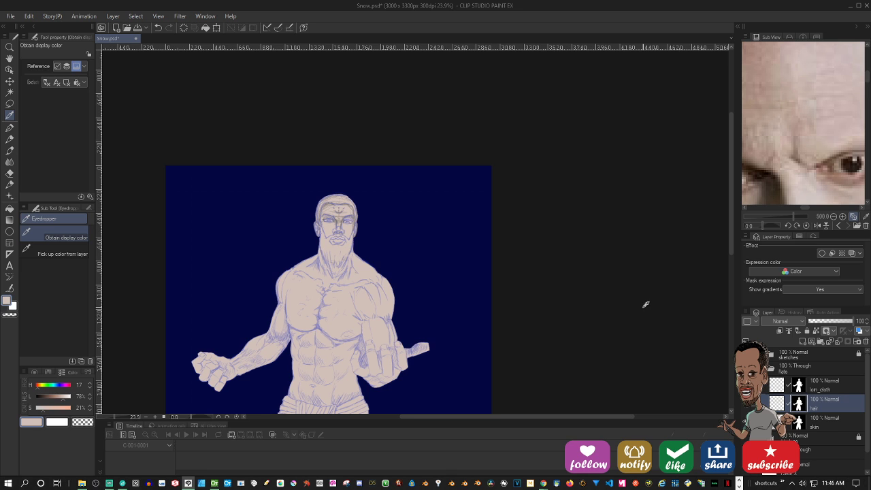
Examine the edges of the masked skin fill from the head and shoulders down to the waist
scroll(346, 249, up, 3)
scroll(347, 249, up, 1)
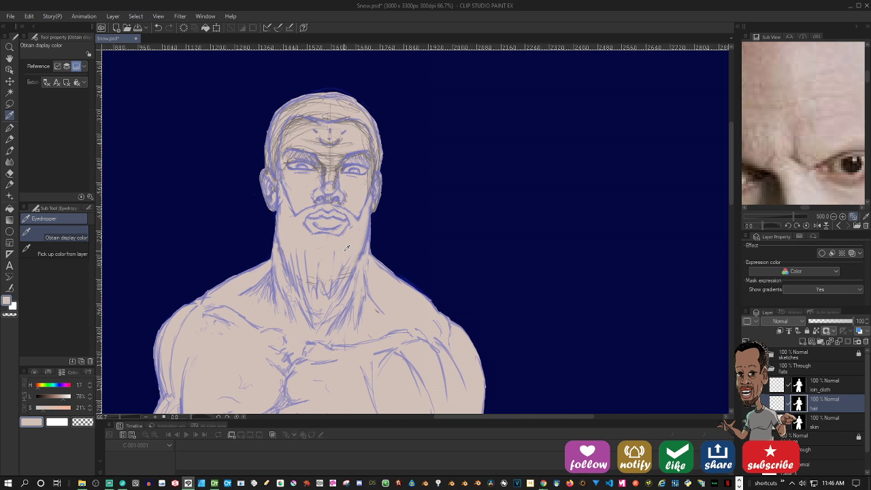
scroll(347, 245, up, 2)
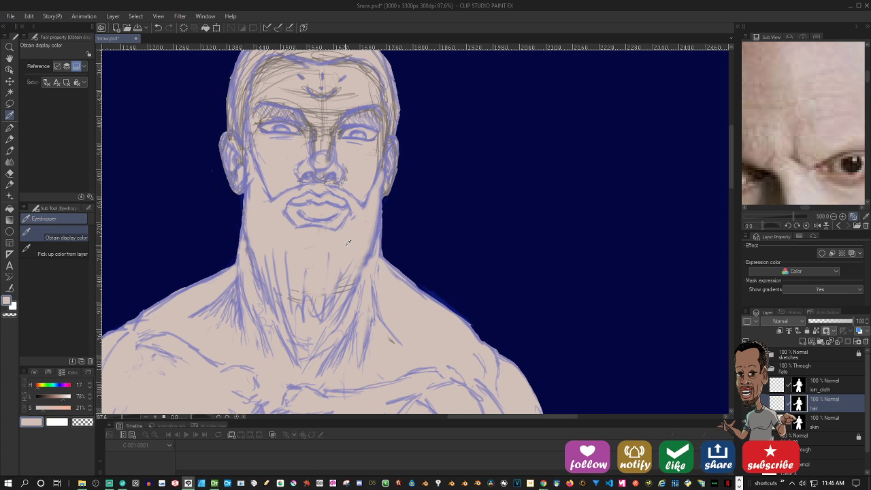
scroll(348, 242, up, 1)
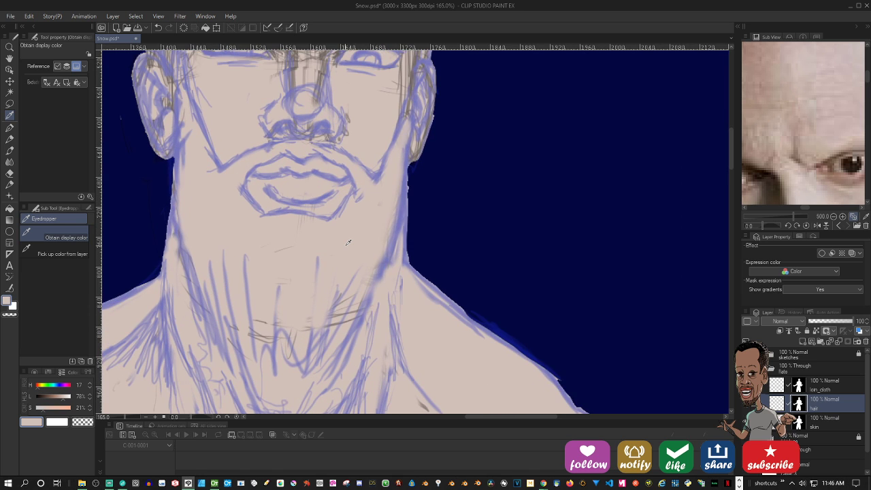
scroll(347, 242, down, 2)
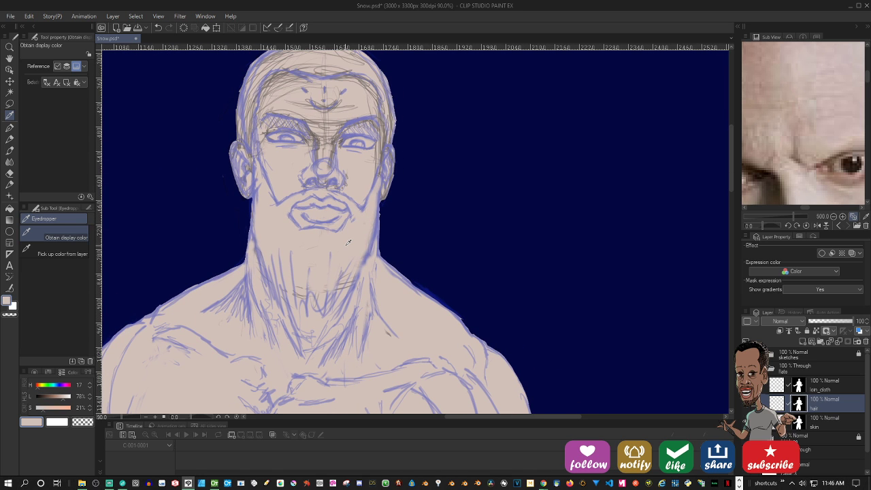
scroll(348, 242, down, 2)
scroll(349, 211, up, 3)
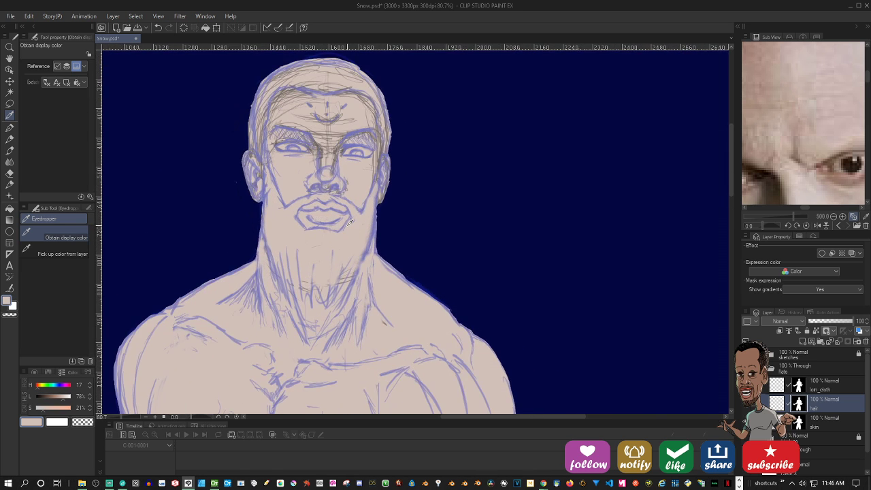
scroll(352, 182, down, 3)
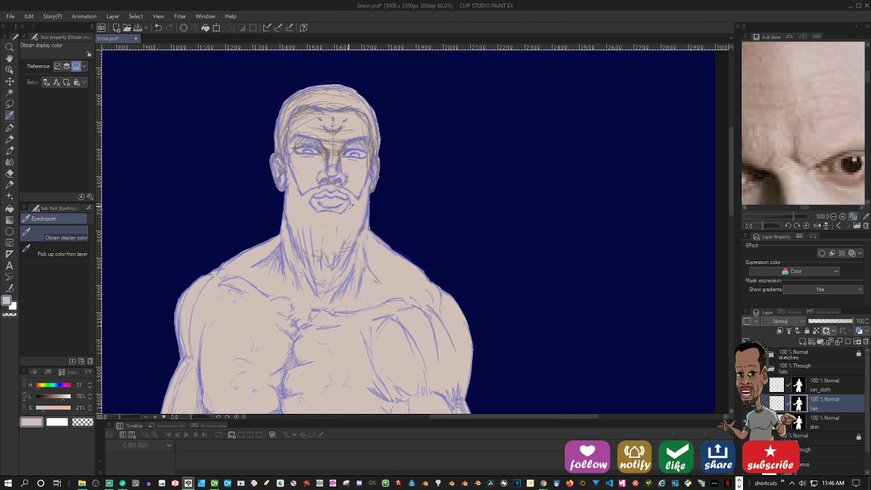
drag(359, 267, 421, 4)
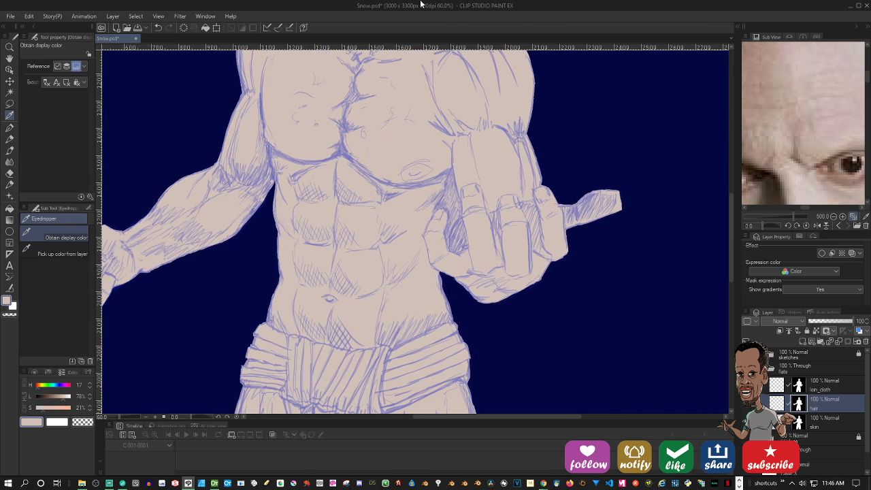
scroll(420, 198, up, 3)
scroll(421, 196, up, 2)
scroll(421, 193, down, 4)
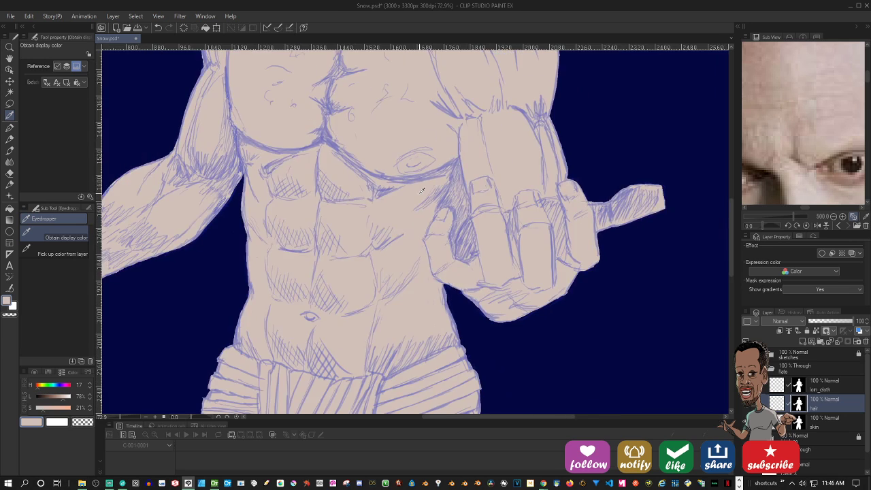
scroll(410, 165, down, 2)
drag(408, 144, 383, 329)
scroll(386, 289, up, 6)
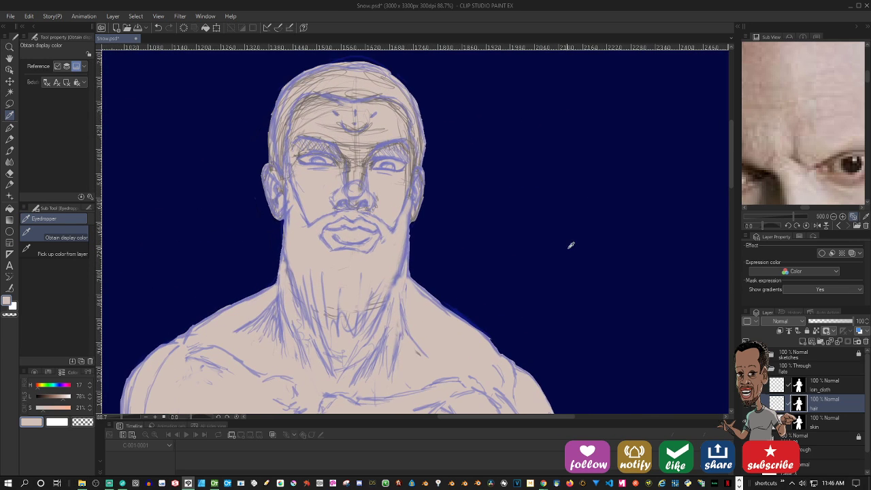
click(749, 407)
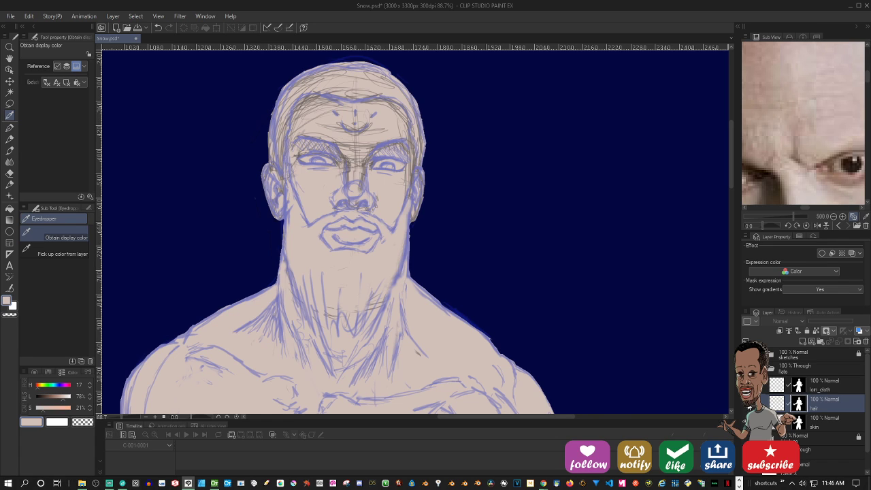
click(803, 423)
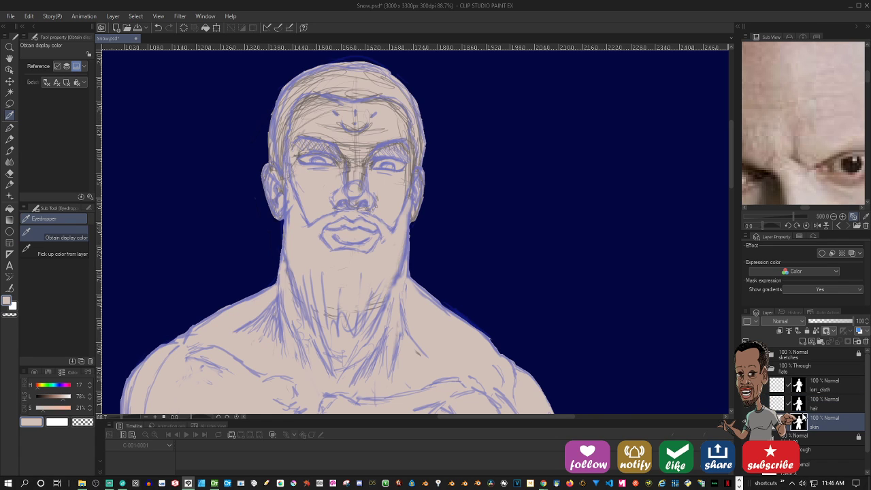
click(180, 15)
mouse_move(186, 29)
click(260, 52)
scroll(385, 99, up, 5)
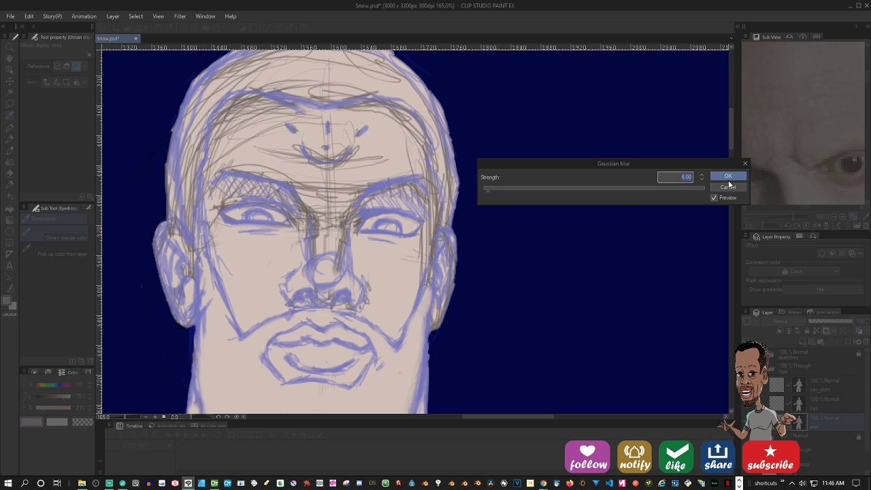
click(701, 180)
click(702, 175)
click(701, 175)
drag(492, 184, 495, 190)
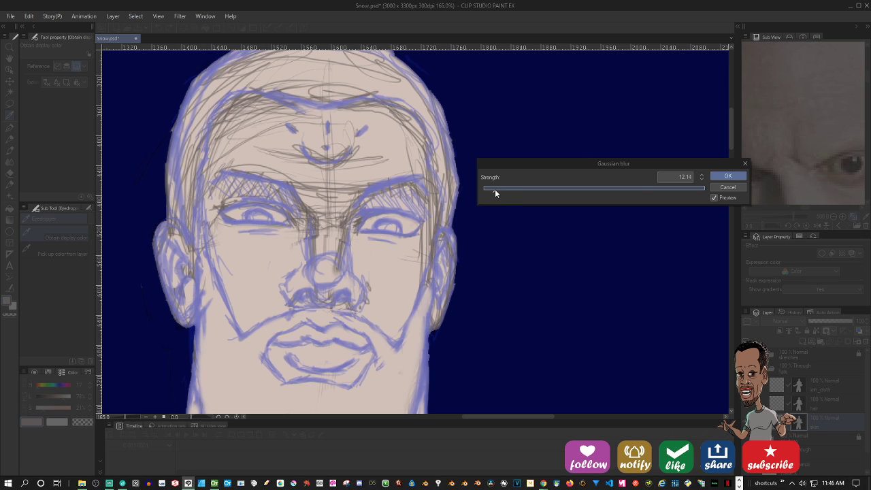
click(728, 189)
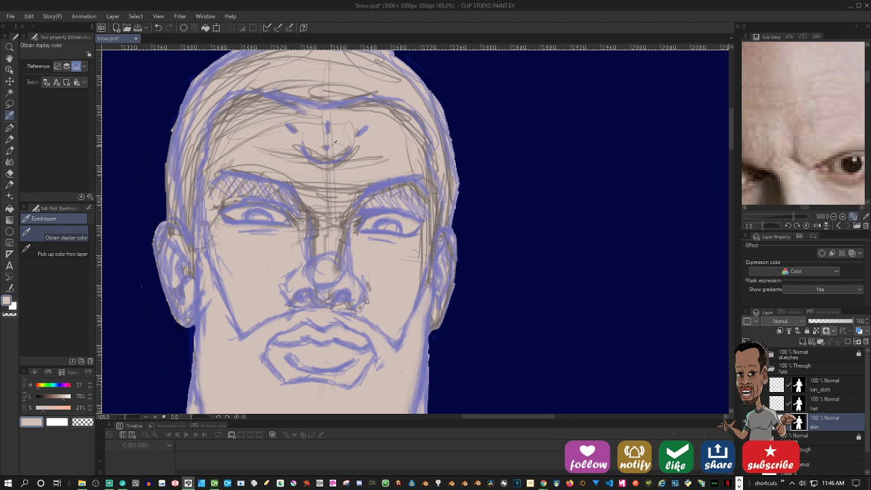
Make the hair layer active, and show the color history beneath a smaller reference image view
scroll(334, 143, down, 2)
scroll(333, 143, down, 5)
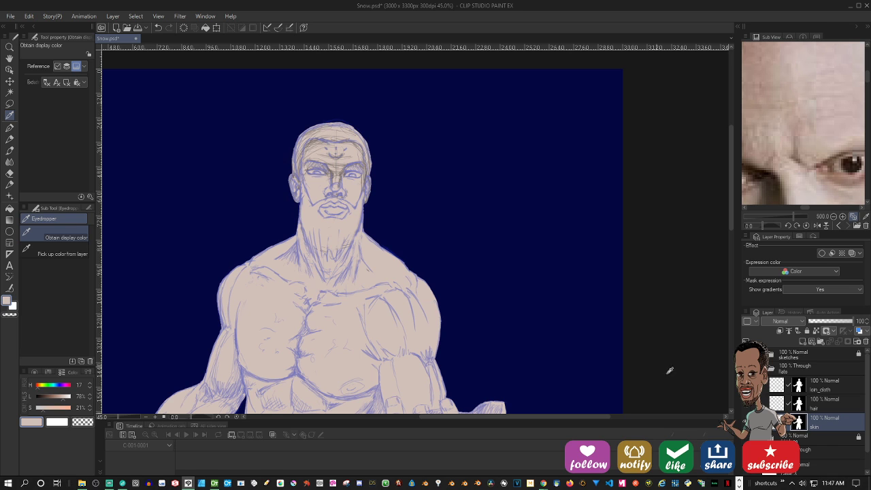
click(822, 406)
scroll(327, 89, up, 3)
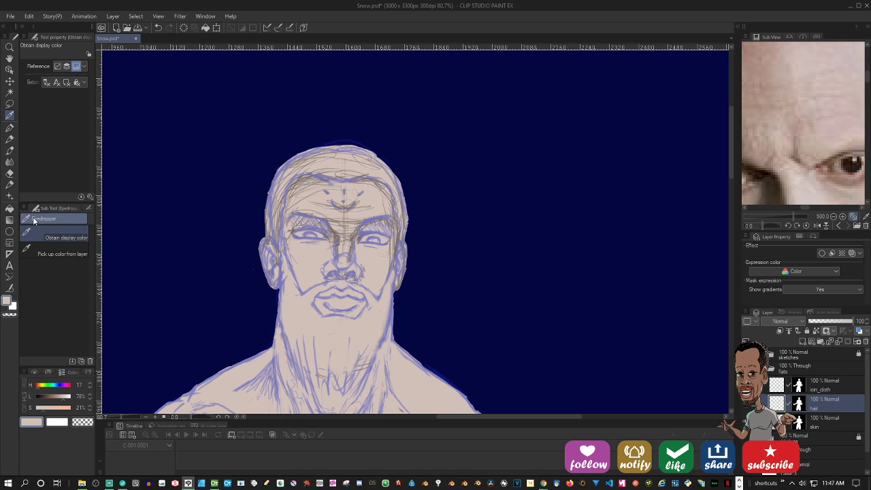
click(14, 308)
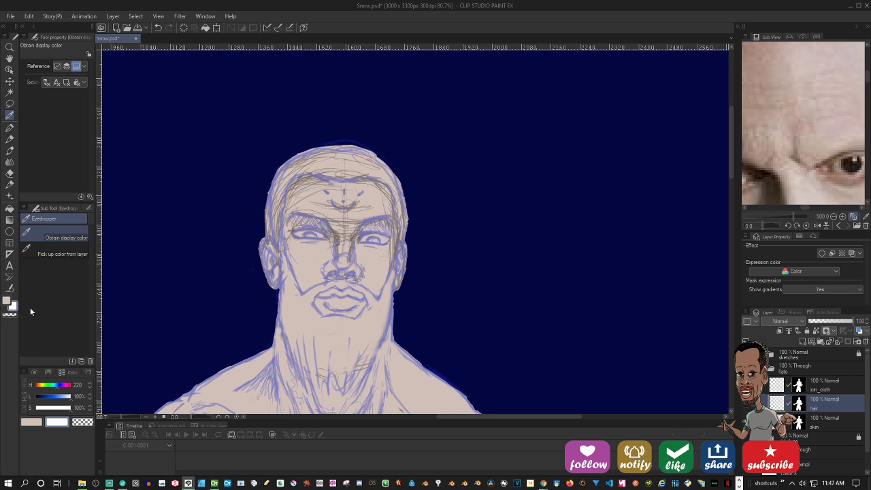
key(x)
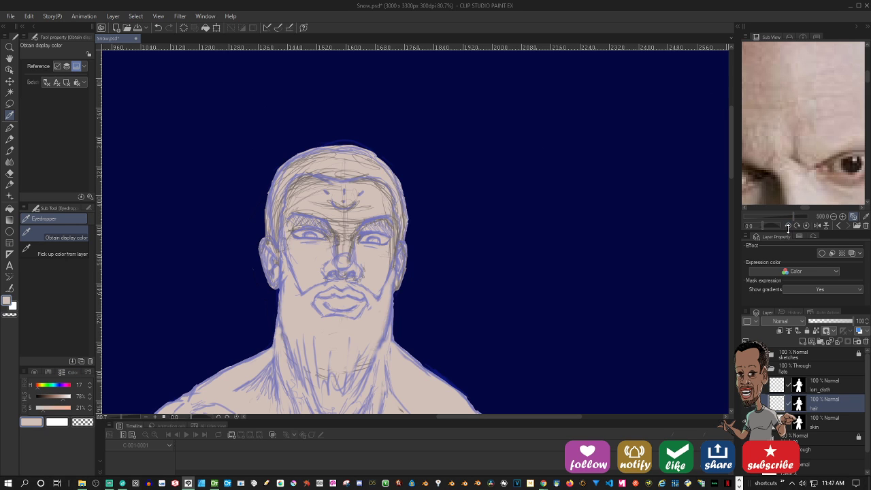
drag(789, 234, 788, 165)
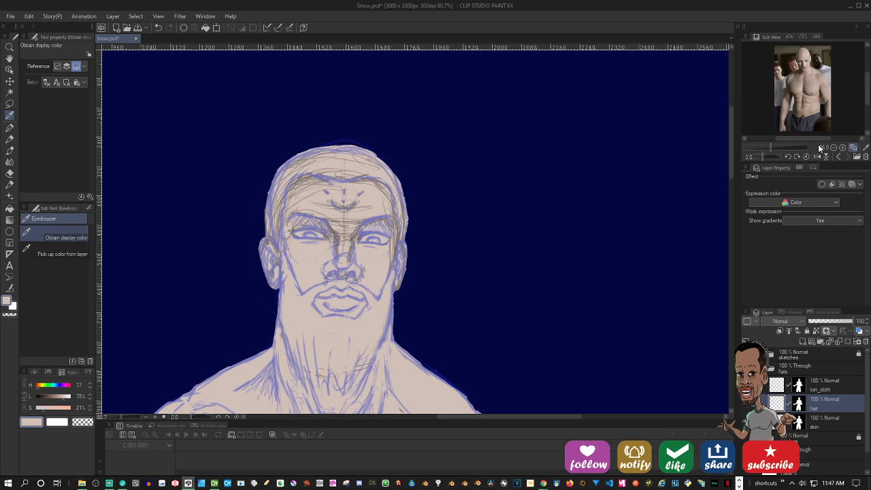
click(799, 169)
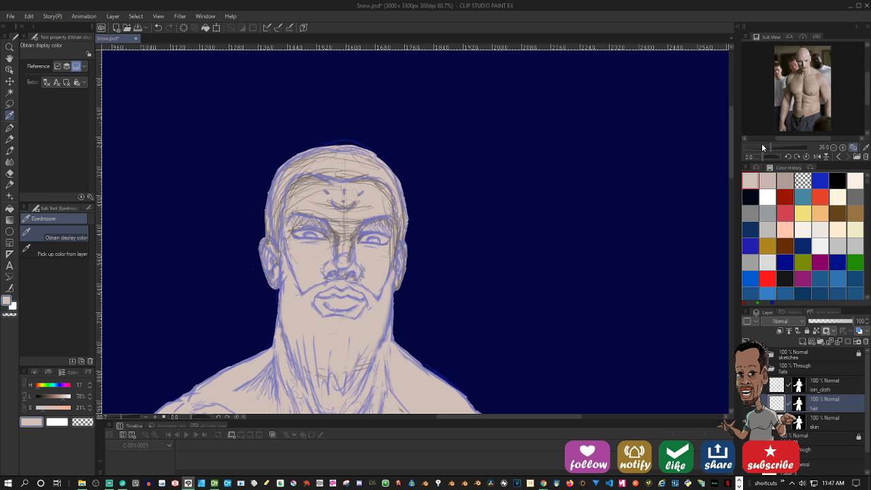
Set the drawing color to off-white at 94% luminosity and 6% saturation, and paint a thin Bit husky test stroke on the hairline
click(69, 398)
click(38, 407)
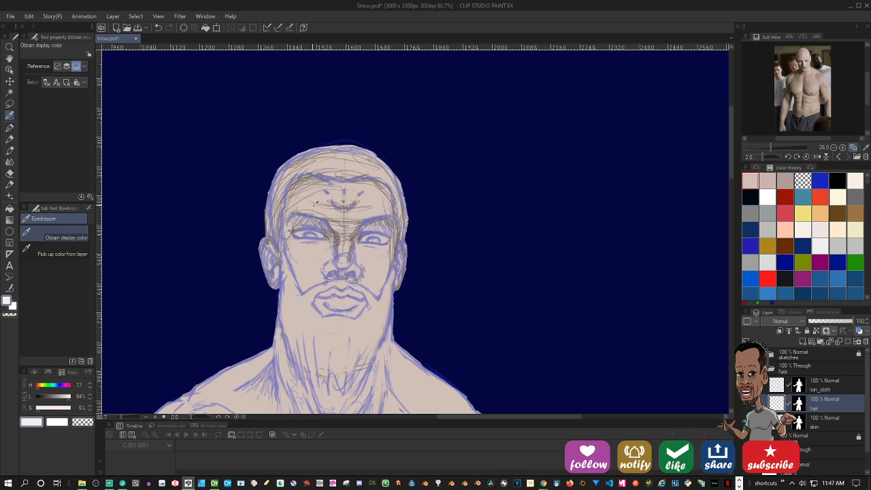
key(b)
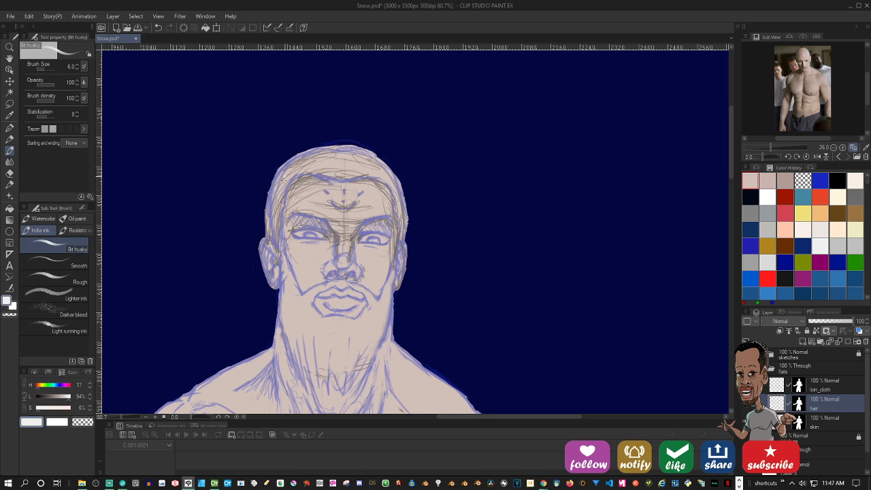
drag(285, 178, 280, 203)
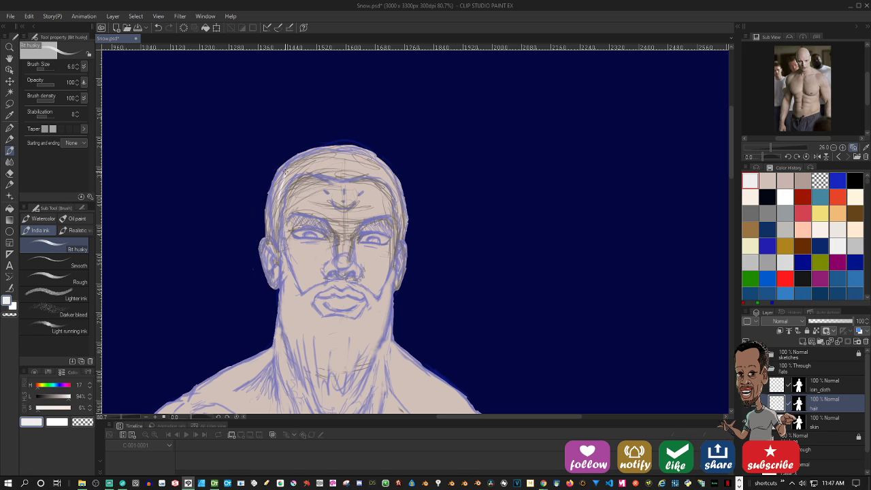
Enlarge the Bit husky brush to 17 and paint the hairline down the temple on the image's left side
key(bracketright)
key(bracketright)
key(bracketright)
key(bracketright)
key(bracketright)
key(bracketright)
key(bracketright)
key(bracketleft)
key(bracketleft)
drag(300, 170, 277, 196)
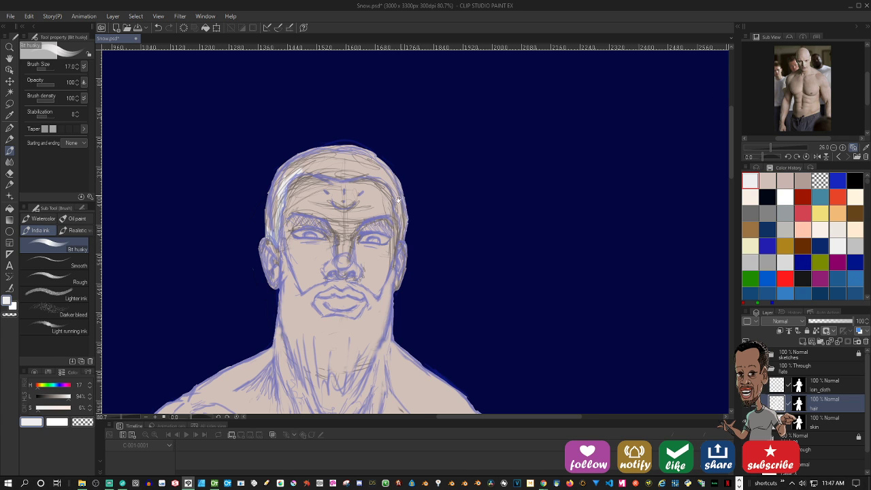
Paint the hairline across the forehead, and continue it down the other temple with the brush size reduced to 10
scroll(399, 199, up, 1)
scroll(369, 211, up, 1)
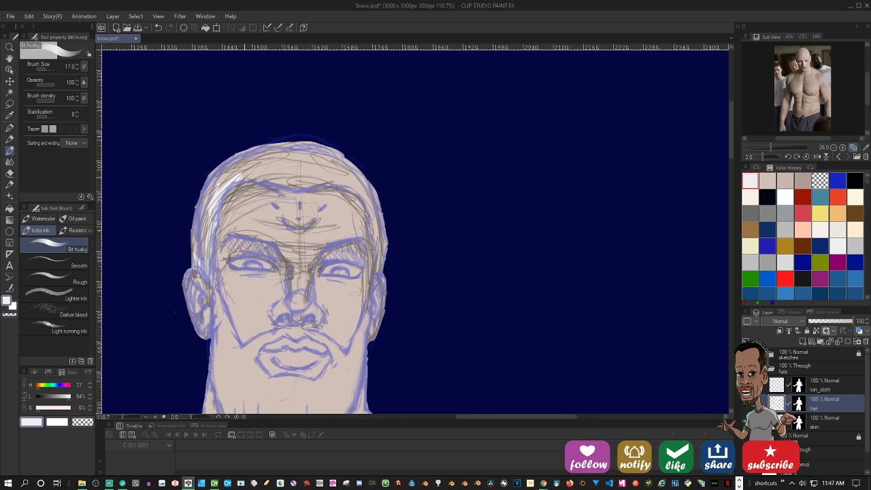
drag(241, 176, 360, 187)
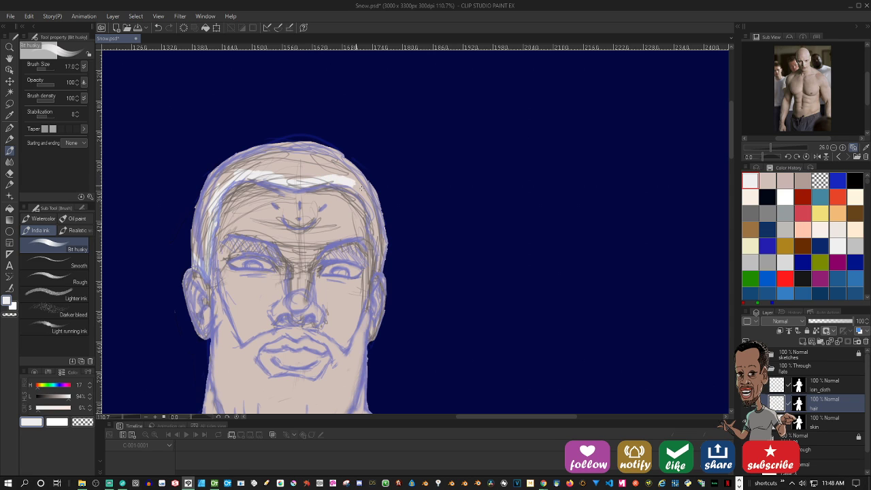
key(bracketleft)
key(bracketleft)
key(bracketleft)
drag(365, 198, 381, 270)
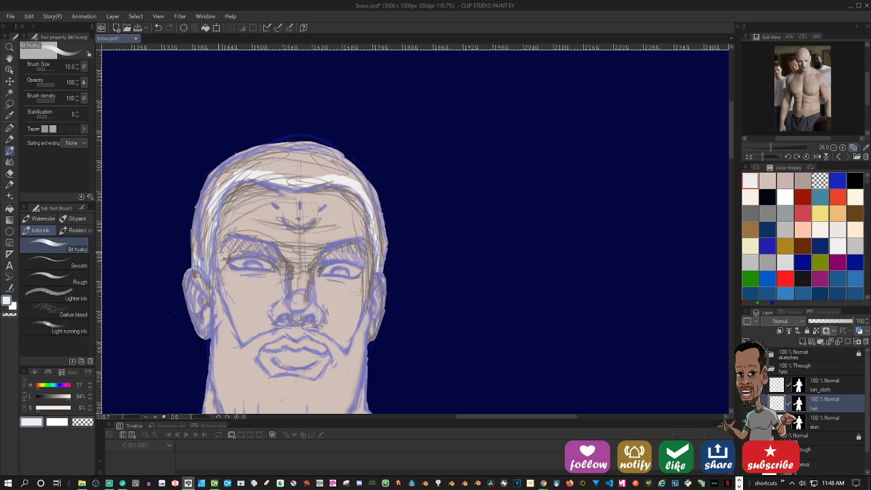
Paint the sideburn in off-white down in front of the ear on the image's left side
drag(264, 292, 294, 266)
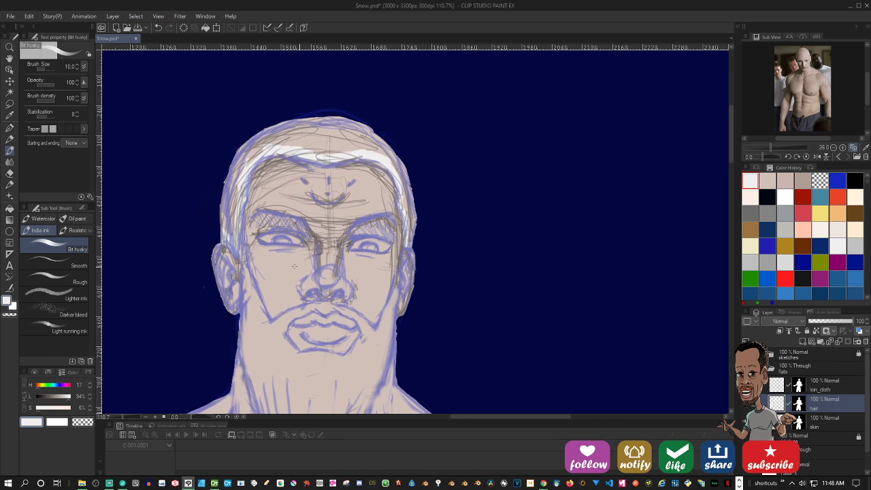
key(c)
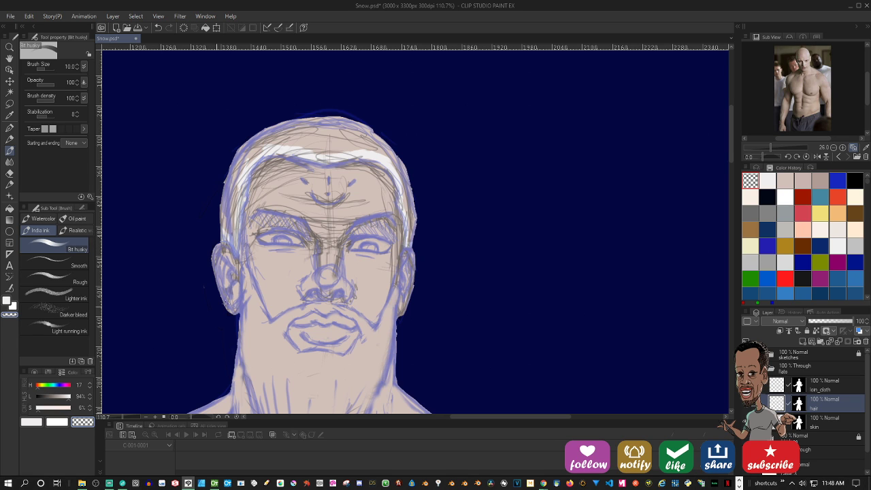
drag(265, 296, 260, 210)
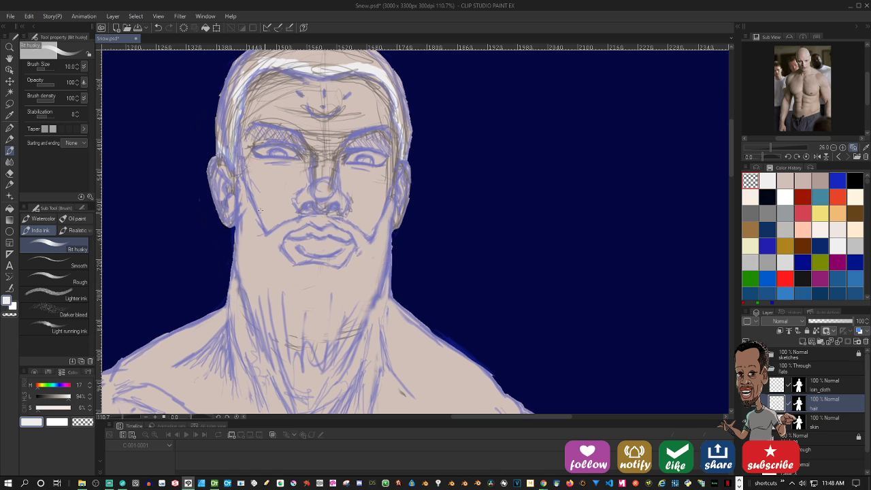
key(c)
key(c)
mouse_move(237, 174)
mouse_down()
mouse_move(242, 195)
mouse_move(236, 156)
mouse_move(246, 201)
mouse_up()
Paint the sideburn and the beard's outer edge down the jaw on the image's right side, redoing the first stroke
drag(399, 159, 393, 201)
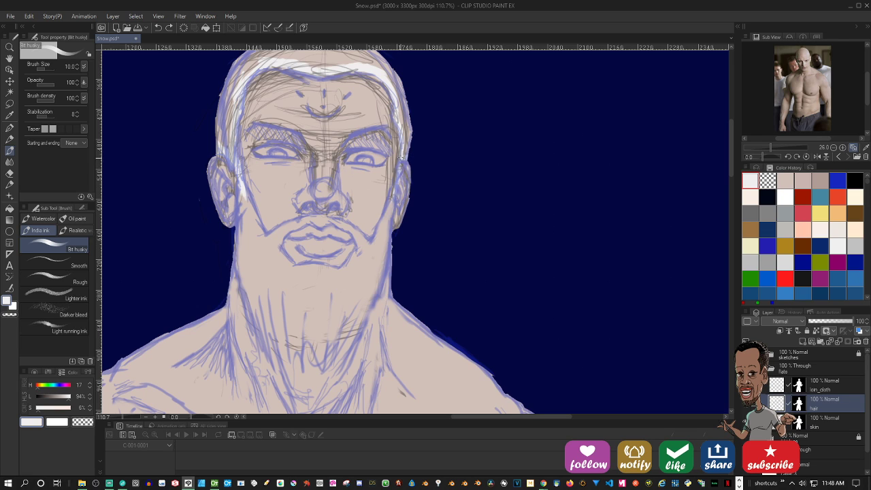
key(ctrl+z)
drag(400, 159, 382, 249)
drag(389, 219, 371, 296)
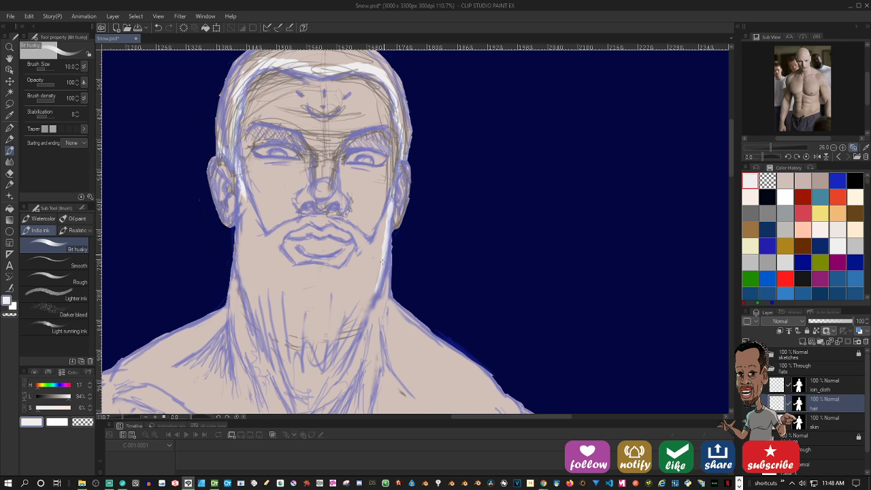
drag(384, 260, 366, 315)
drag(389, 198, 375, 235)
drag(385, 214, 371, 245)
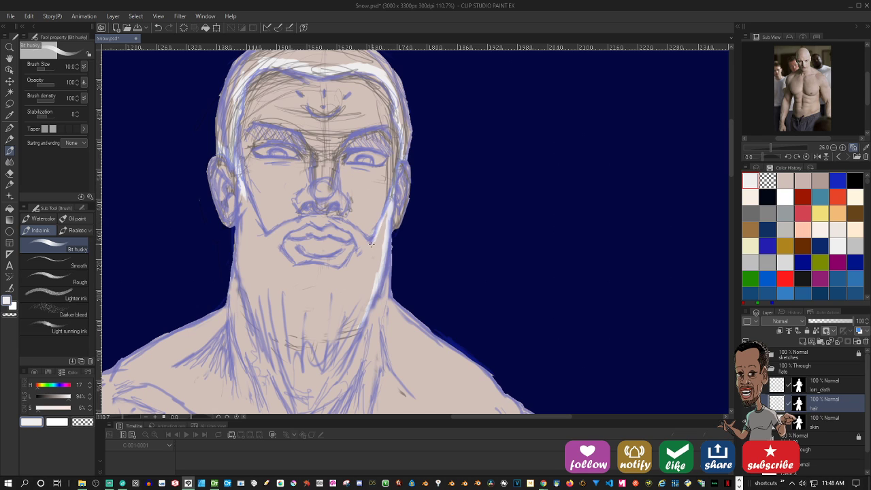
key(ctrl+z)
key(ctrl+z)
Outline the beard along the cheeks, moustache and mouth, and paint its outer edges down toward the chin
mouse_move(389, 203)
mouse_down()
mouse_move(372, 245)
mouse_move(333, 219)
mouse_move(344, 204)
mouse_move(328, 219)
mouse_move(265, 241)
mouse_up()
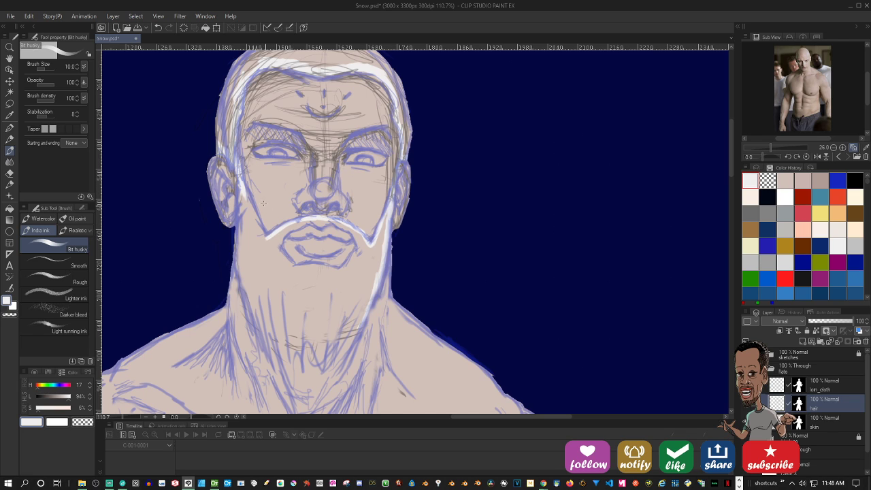
mouse_move(250, 201)
mouse_down()
mouse_move(264, 239)
mouse_move(283, 249)
mouse_move(291, 228)
mouse_move(333, 220)
mouse_move(354, 235)
mouse_move(364, 260)
mouse_move(358, 217)
mouse_move(352, 222)
mouse_up()
scroll(361, 252, down, 2)
mouse_move(276, 204)
mouse_down()
mouse_move(293, 236)
mouse_move(317, 229)
mouse_move(297, 230)
mouse_move(352, 240)
mouse_up()
mouse_move(240, 153)
mouse_down()
mouse_move(240, 203)
mouse_move(240, 152)
mouse_move(236, 222)
mouse_move(238, 204)
mouse_move(252, 274)
mouse_up()
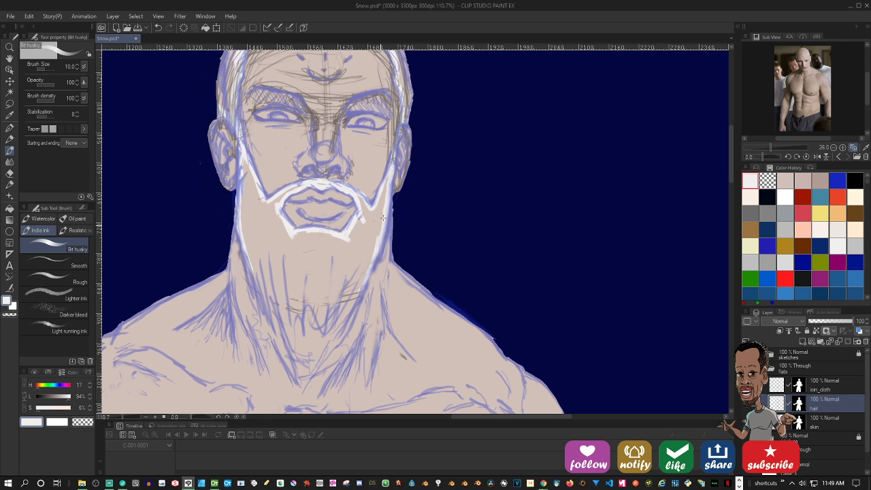
drag(378, 245, 339, 329)
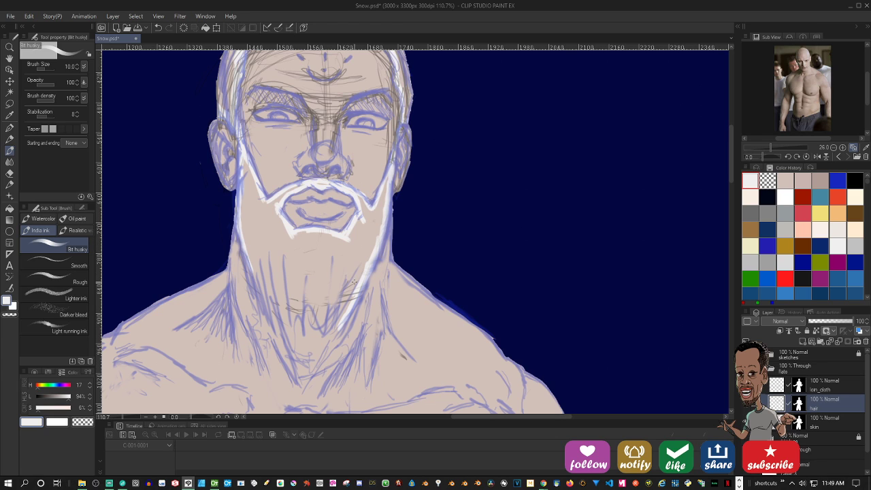
Enlarge the Bit husky brush to 40 and block in the lower beard with broad vertical off-white strokes
key(])
key(])
key(])
key(])
key(])
drag(349, 272, 341, 312)
mouse_move(338, 253)
mouse_down()
mouse_move(331, 318)
mouse_move(318, 321)
mouse_move(312, 307)
mouse_up()
mouse_move(299, 254)
mouse_down()
mouse_move(297, 319)
mouse_move(279, 315)
mouse_up()
drag(272, 247, 268, 309)
mouse_move(264, 246)
mouse_down()
mouse_move(260, 304)
mouse_move(270, 316)
mouse_up()
drag(259, 245, 248, 306)
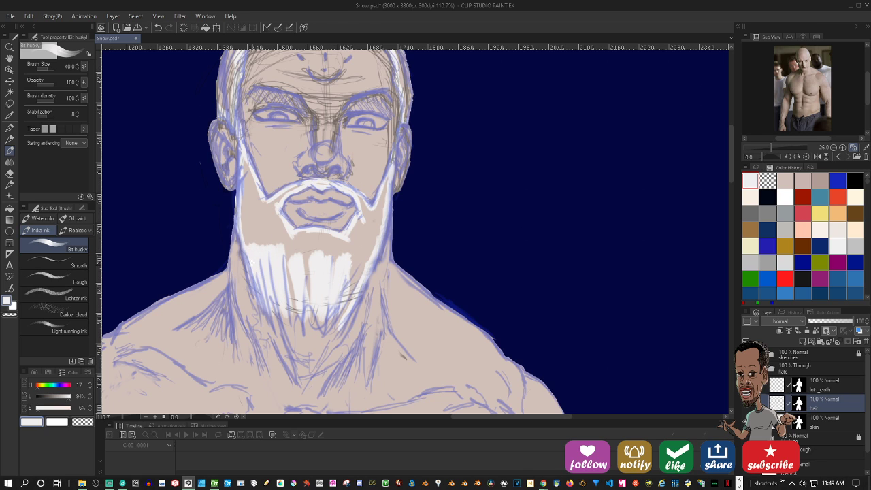
Reduce the brush size and paint the pointed tip of the beard below the chin
key(bracketleft)
key(bracketleft)
key(bracketleft)
key(bracketleft)
key(bracketleft)
key(bracketleft)
mouse_move(283, 325)
mouse_down()
mouse_move(275, 292)
mouse_move(291, 348)
mouse_move(269, 293)
mouse_move(280, 293)
mouse_move(290, 329)
mouse_move(297, 286)
mouse_up()
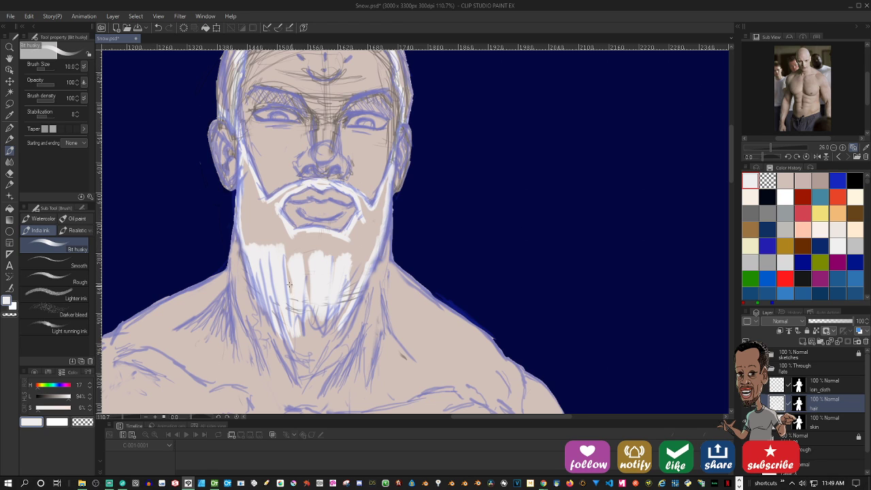
mouse_move(288, 342)
mouse_down()
mouse_move(283, 312)
mouse_move(306, 334)
mouse_move(313, 316)
mouse_move(332, 313)
mouse_up()
mouse_move(329, 343)
mouse_down()
mouse_move(339, 322)
mouse_move(305, 288)
mouse_up()
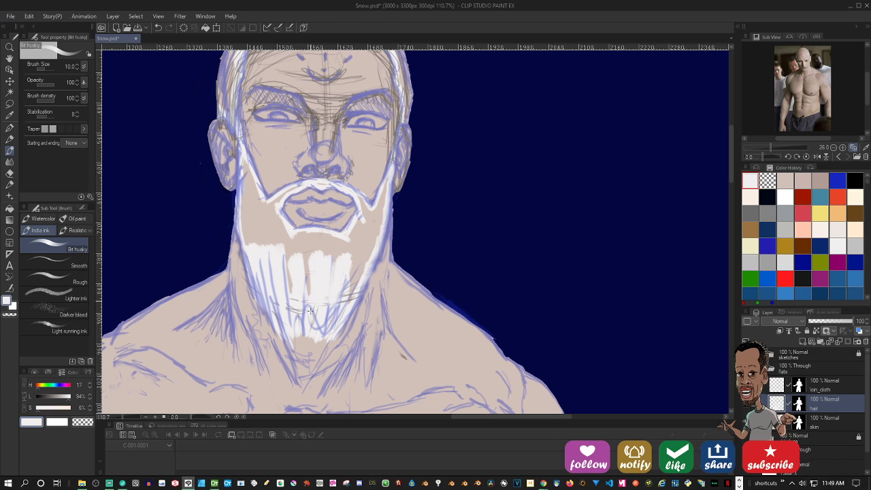
drag(308, 329, 312, 315)
Hide the sketches folder, and clean up the beard's lower edge and tip with off-white strokes
click(748, 353)
scroll(344, 347, up, 4)
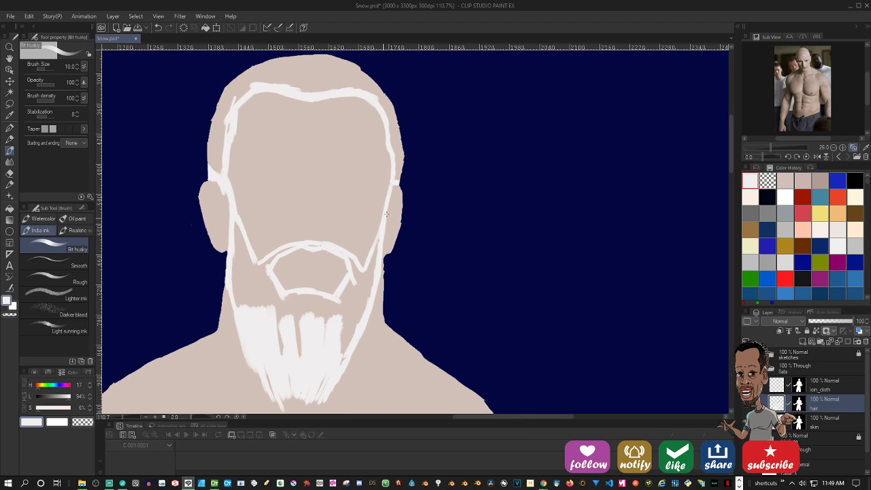
scroll(411, 193, up, 2)
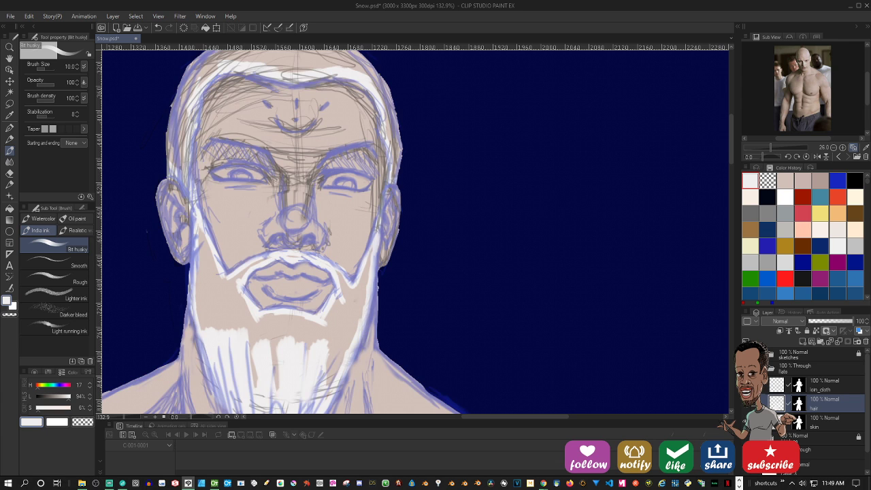
click(751, 354)
drag(419, 275, 428, 200)
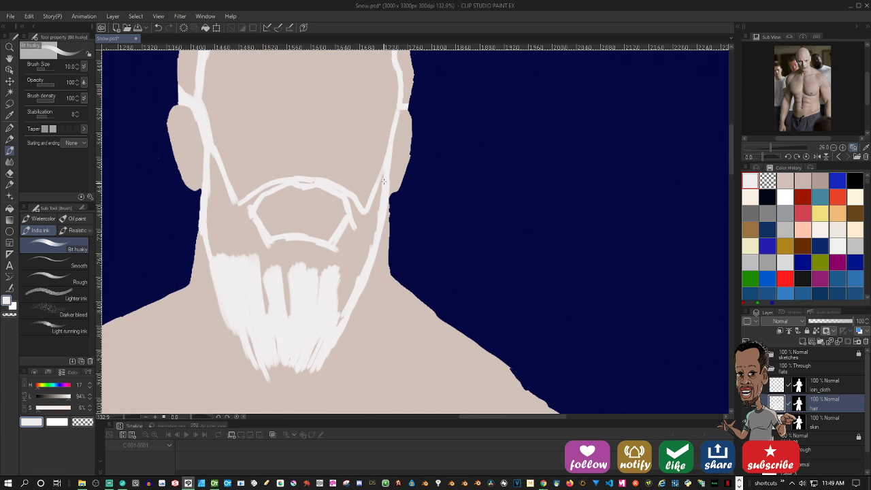
mouse_move(368, 262)
mouse_down()
mouse_move(324, 339)
mouse_move(316, 337)
mouse_up()
mouse_move(242, 340)
mouse_down()
mouse_move(267, 370)
mouse_move(267, 357)
mouse_move(270, 376)
mouse_move(275, 343)
mouse_move(280, 361)
mouse_move(267, 371)
mouse_move(284, 368)
mouse_move(284, 376)
mouse_move(290, 362)
mouse_move(296, 372)
mouse_move(289, 362)
mouse_move(309, 369)
mouse_move(300, 358)
mouse_move(312, 373)
mouse_move(298, 361)
mouse_move(275, 366)
mouse_move(308, 372)
mouse_up()
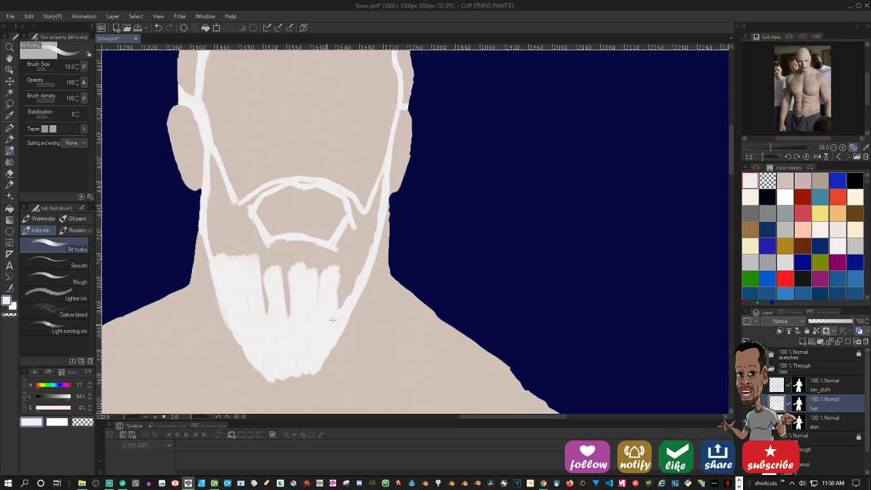
Thicken the beard outline around the mouth and moustache with off-white strokes
drag(332, 319, 349, 364)
drag(322, 237, 285, 229)
mouse_move(363, 244)
mouse_down()
mouse_move(353, 253)
mouse_move(359, 269)
mouse_move(326, 303)
mouse_up()
drag(258, 266, 264, 287)
drag(335, 271, 328, 325)
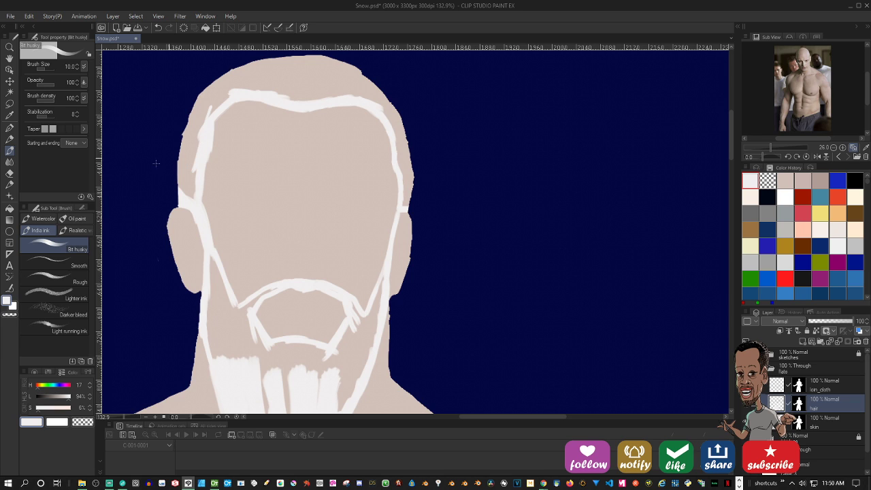
Try to fill the hair above the hairline with the Fill tool, turning off area scaling and multiple-layer reference between attempts
click(9, 211)
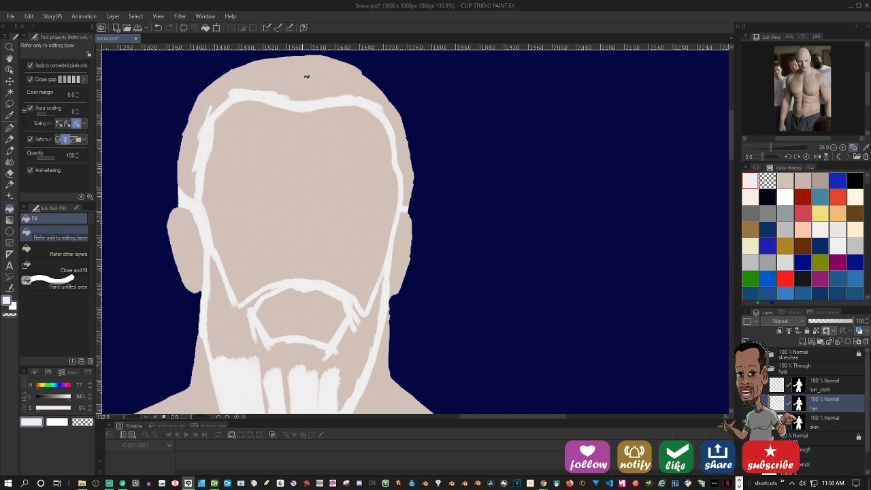
click(336, 77)
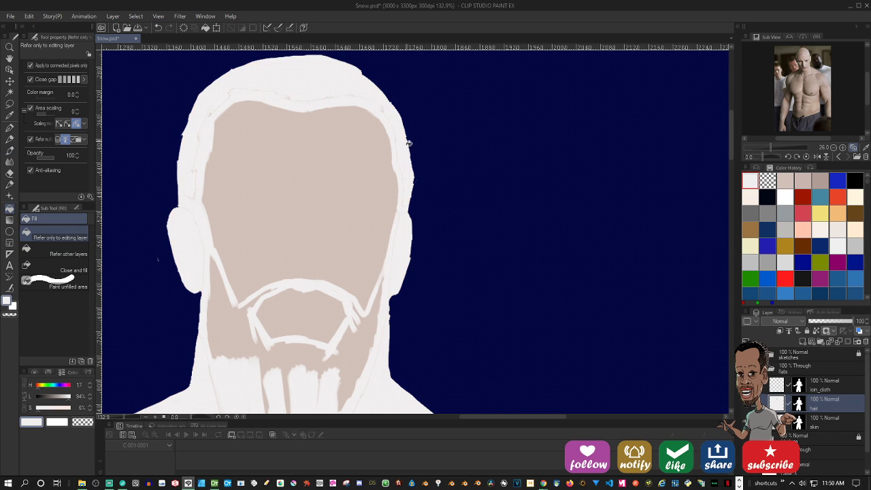
key(ctrl+z)
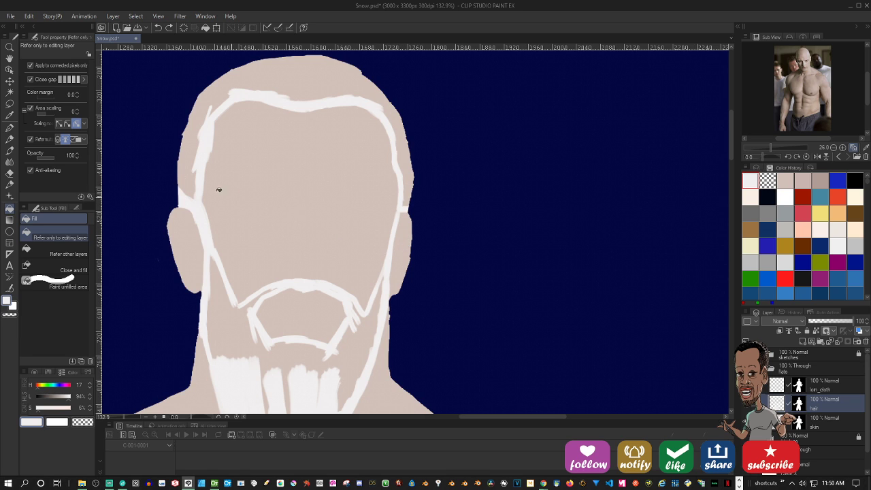
click(29, 109)
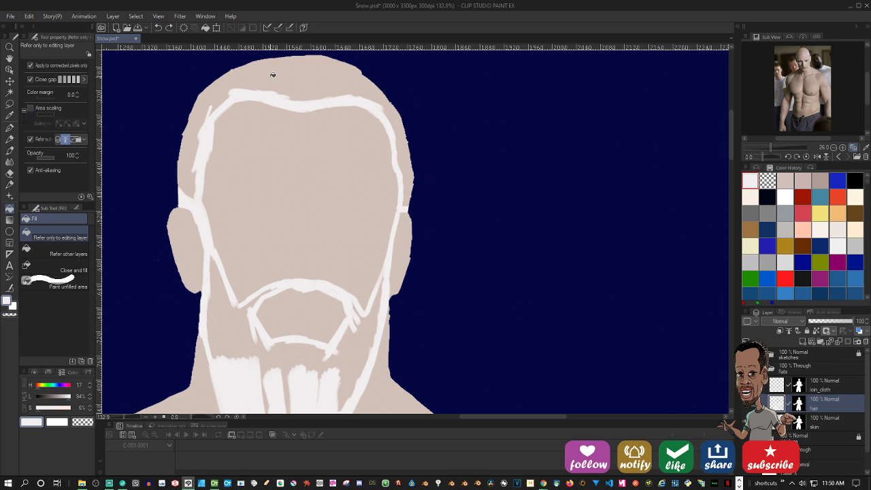
click(337, 76)
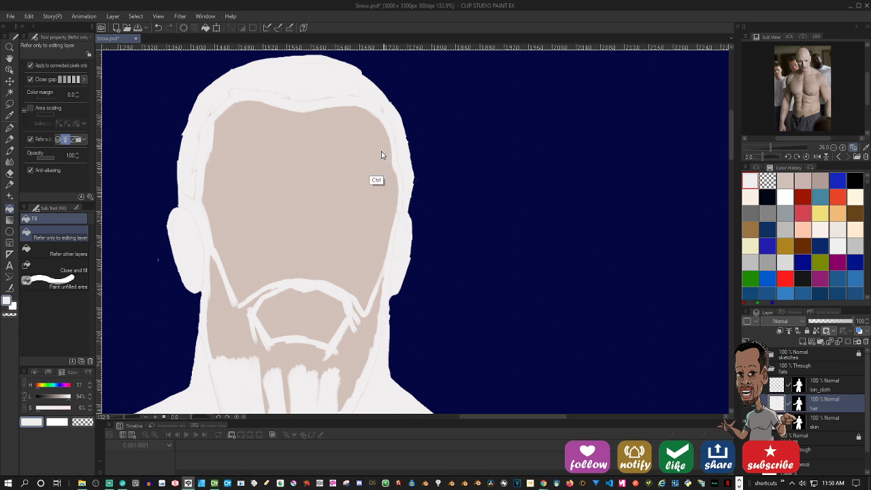
key(ctrl+z)
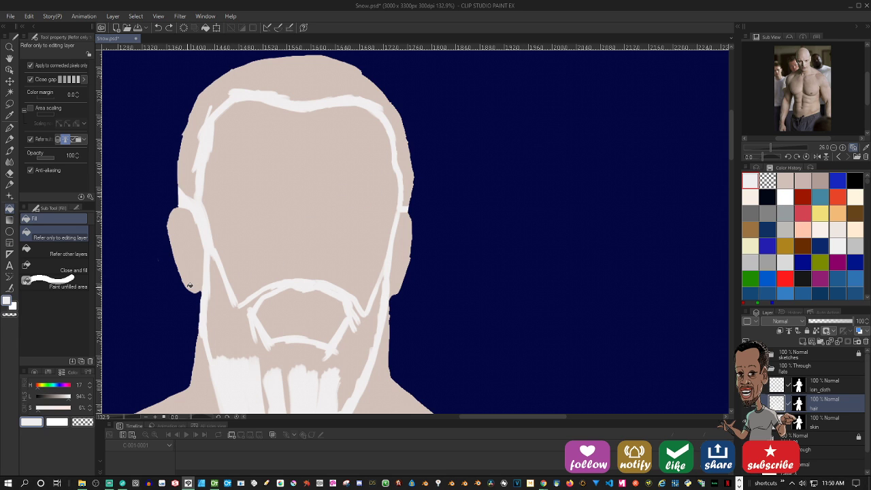
click(40, 137)
click(293, 75)
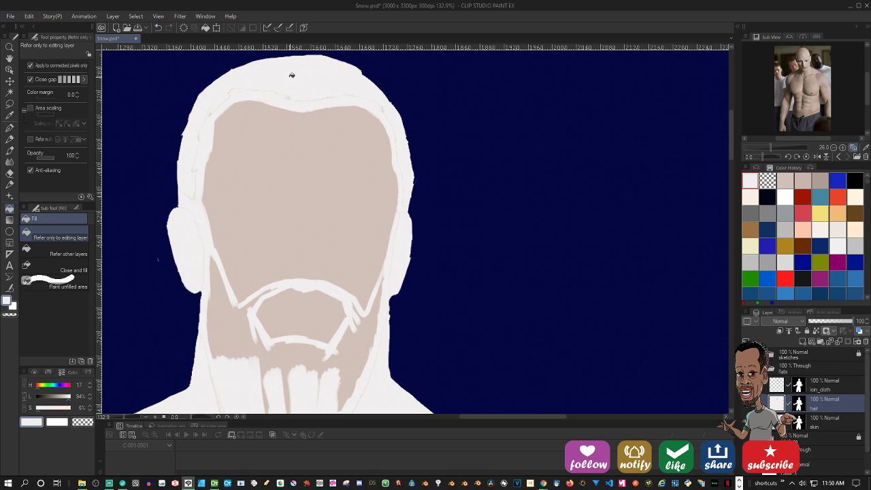
key(ctrl+z)
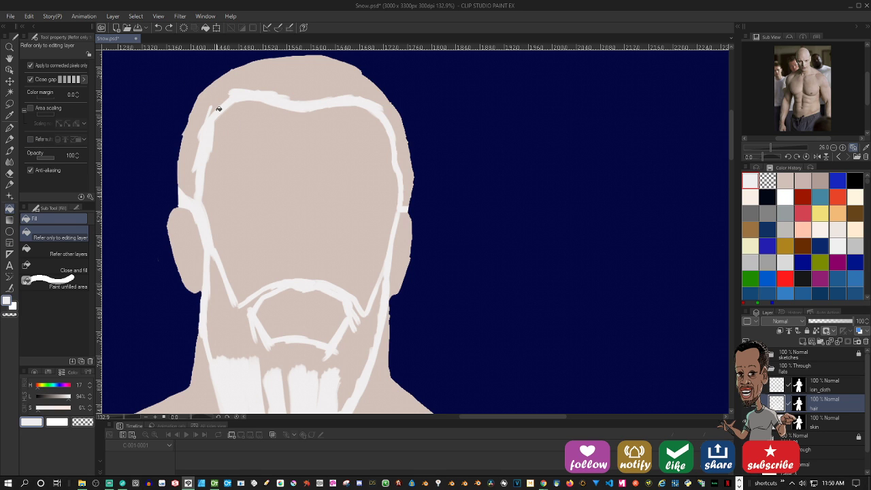
Turn off Close gap for the Fill tool, undo the head fill and fill the outlined beard with off-white
click(31, 80)
click(227, 85)
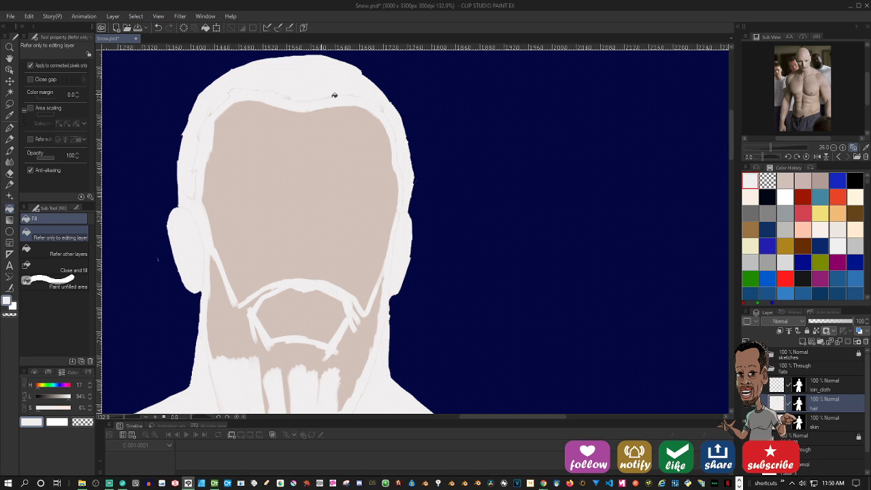
key(ctrl+z)
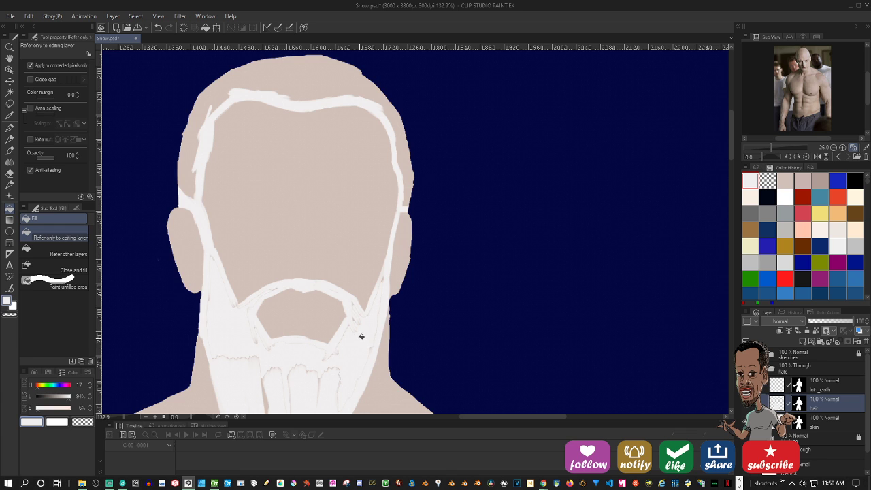
drag(350, 327, 332, 265)
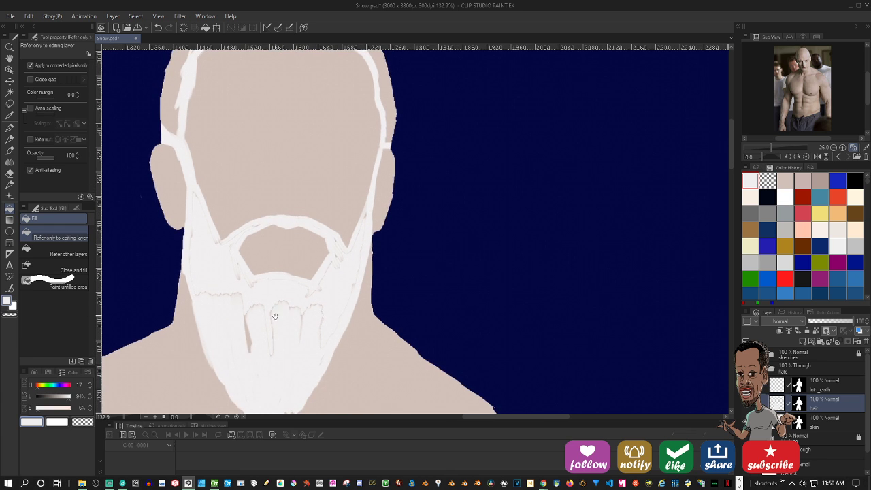
Lasso the hair area from the hairline around the outside of the head, fill it with off-white and deselect
scroll(273, 311, up, 2)
scroll(248, 343, up, 2)
scroll(248, 342, up, 2)
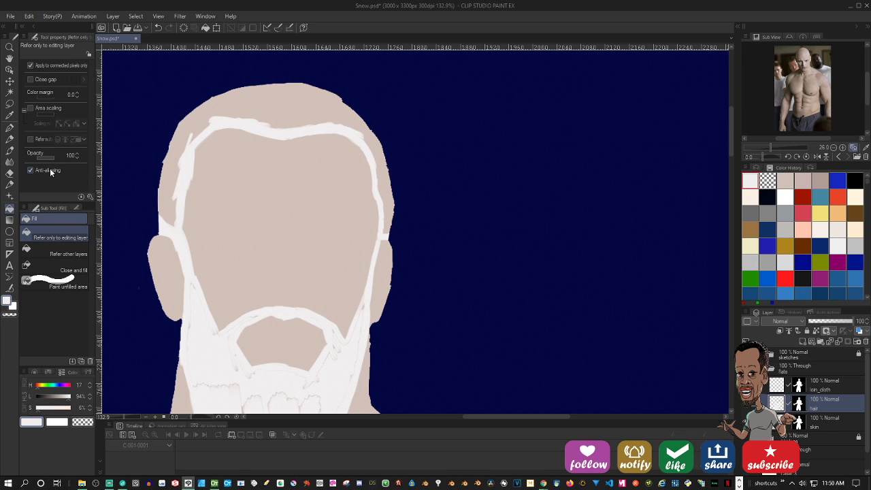
click(7, 105)
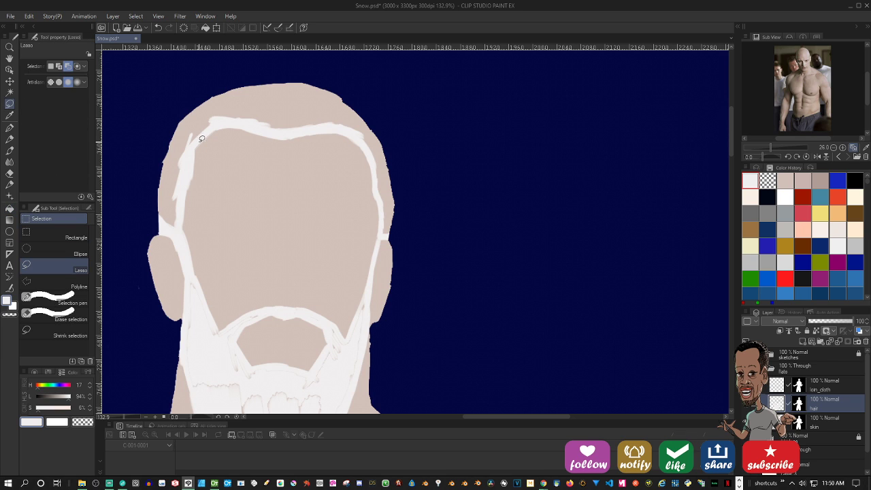
mouse_move(198, 139)
mouse_down()
mouse_move(180, 228)
mouse_move(142, 198)
mouse_move(187, 80)
mouse_move(286, 60)
mouse_move(387, 99)
mouse_move(425, 175)
mouse_move(414, 231)
mouse_move(384, 237)
mouse_move(377, 178)
mouse_move(355, 136)
mouse_move(227, 123)
mouse_move(197, 141)
mouse_up()
key(alt+BackSpace)
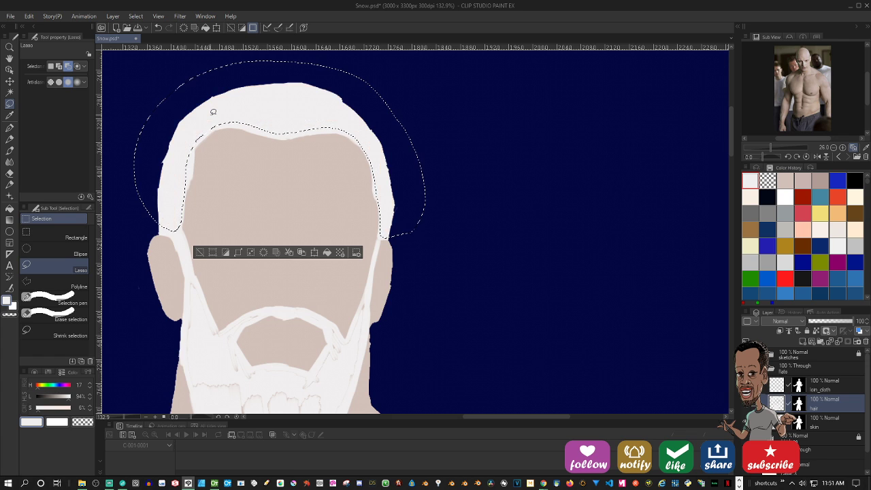
key(ctrl+d)
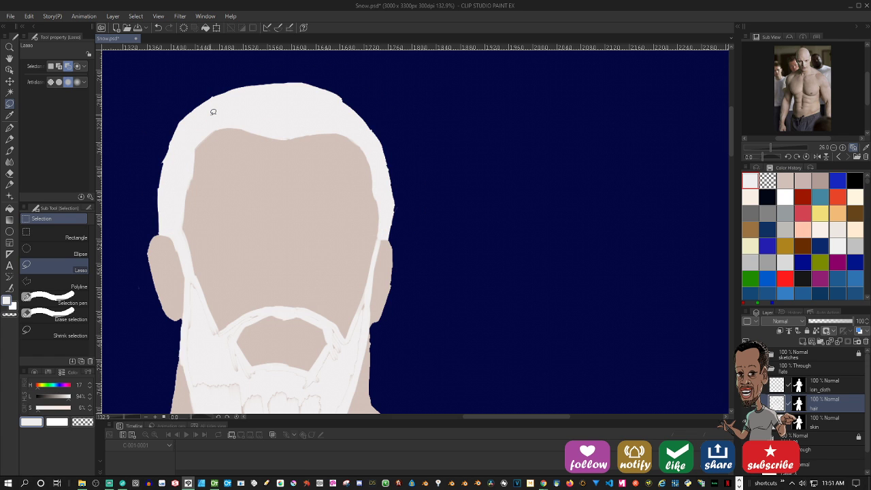
Lasso the beard area around the mouth opening, fill its remaining gaps with off-white and deselect
scroll(361, 293, down, 3)
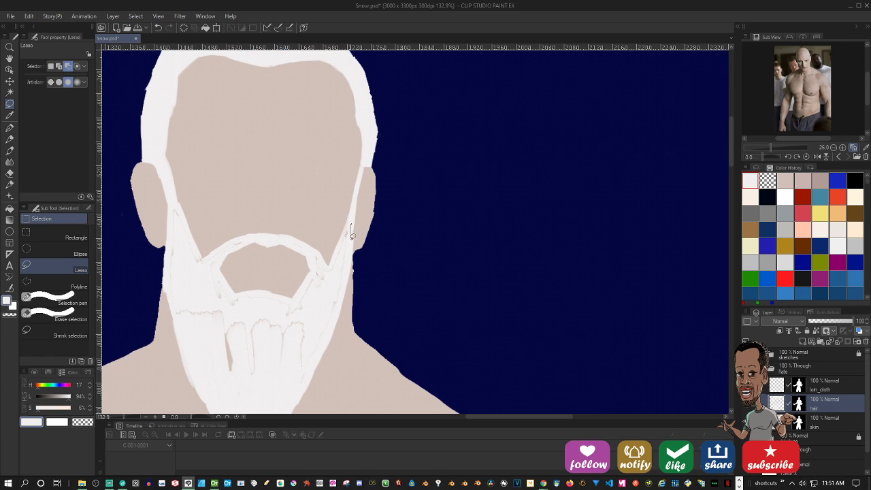
mouse_move(351, 233)
mouse_down()
mouse_move(325, 341)
mouse_move(293, 397)
mouse_move(244, 406)
mouse_move(209, 392)
mouse_move(173, 308)
mouse_move(172, 206)
mouse_move(199, 257)
mouse_move(246, 240)
mouse_move(219, 272)
mouse_move(240, 299)
mouse_move(256, 291)
mouse_move(291, 302)
mouse_move(313, 272)
mouse_move(312, 252)
mouse_move(286, 242)
mouse_move(322, 250)
mouse_move(333, 265)
mouse_move(354, 221)
mouse_up()
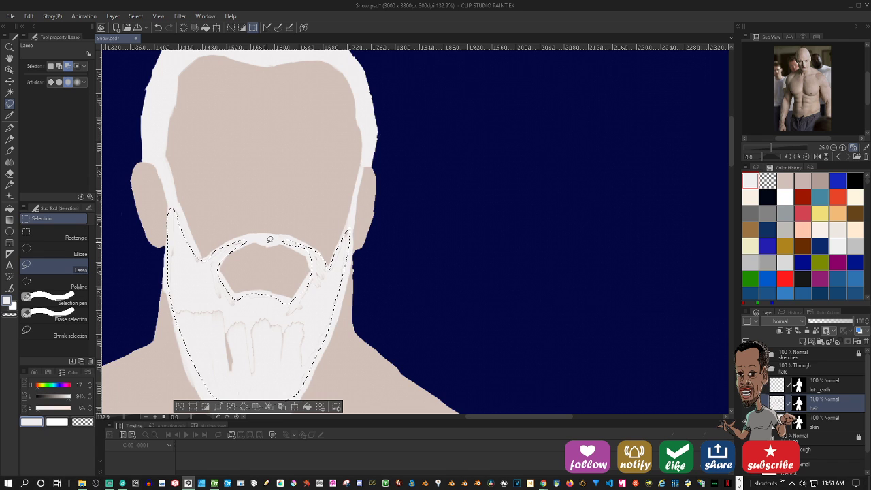
key(alt+Delete)
key(ctrl+d)
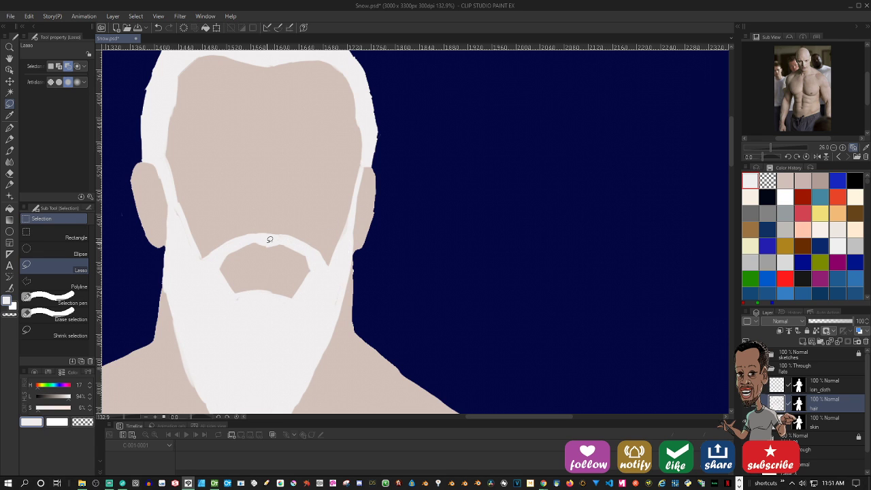
Lasso the remaining gaps along the beard's sides and below the mouth, fill them with off-white and deselect
mouse_move(179, 200)
mouse_down()
mouse_move(201, 255)
mouse_move(174, 204)
mouse_up()
key(alt+Delete)
key(ctrl+d)
drag(350, 269, 344, 267)
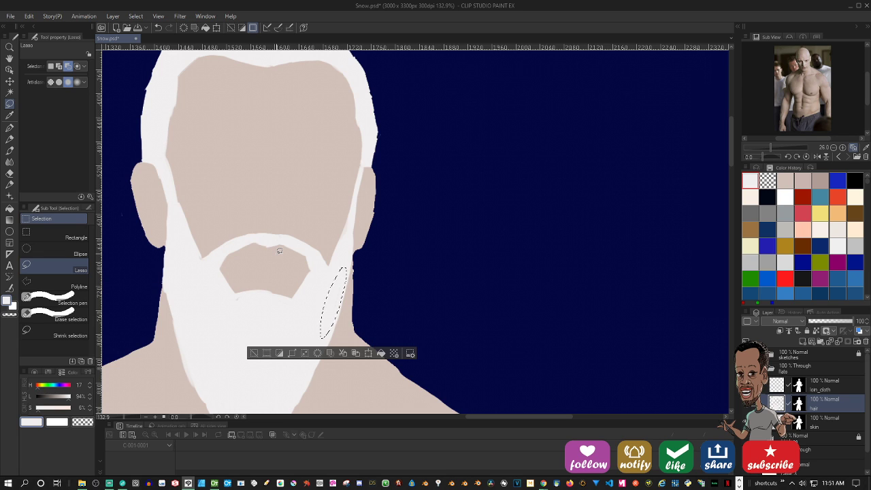
key(alt+Delete)
key(ctrl+d)
mouse_move(257, 300)
mouse_down()
mouse_move(229, 315)
mouse_move(256, 298)
mouse_up()
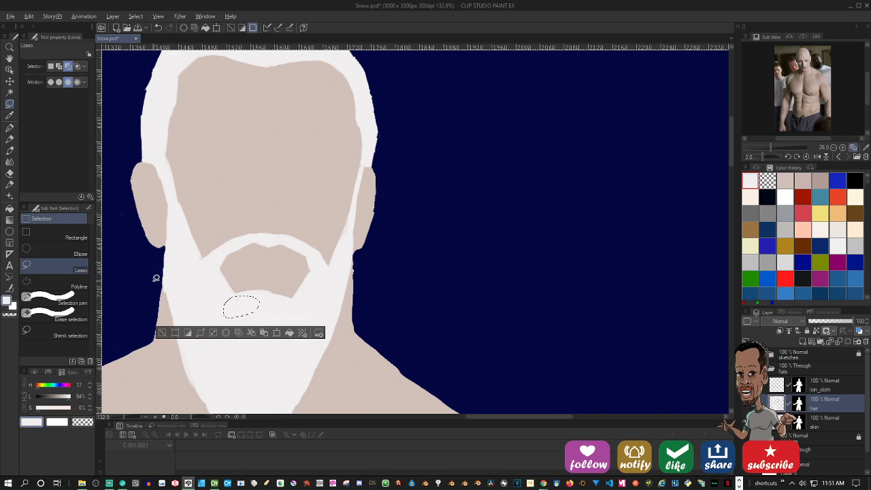
key(ctrl+d)
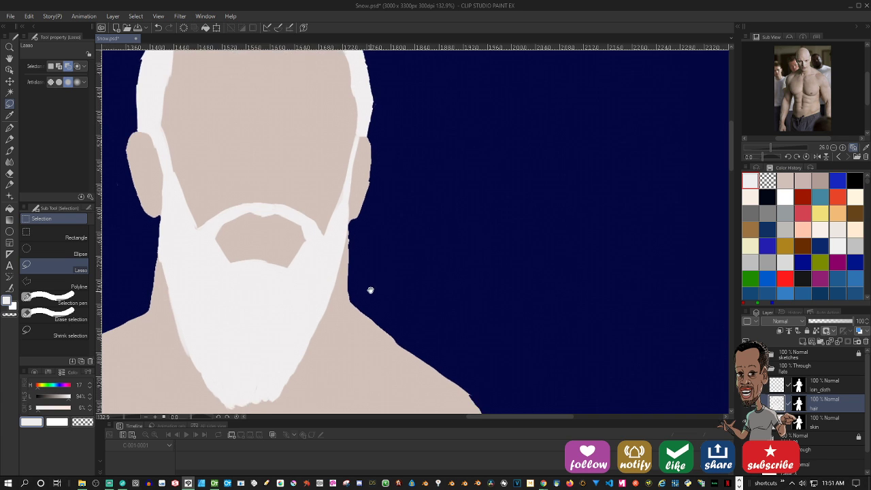
Lasso the thin sideburn strip beside the right-hand ear, fill it with off-white and deselect
drag(376, 318, 370, 334)
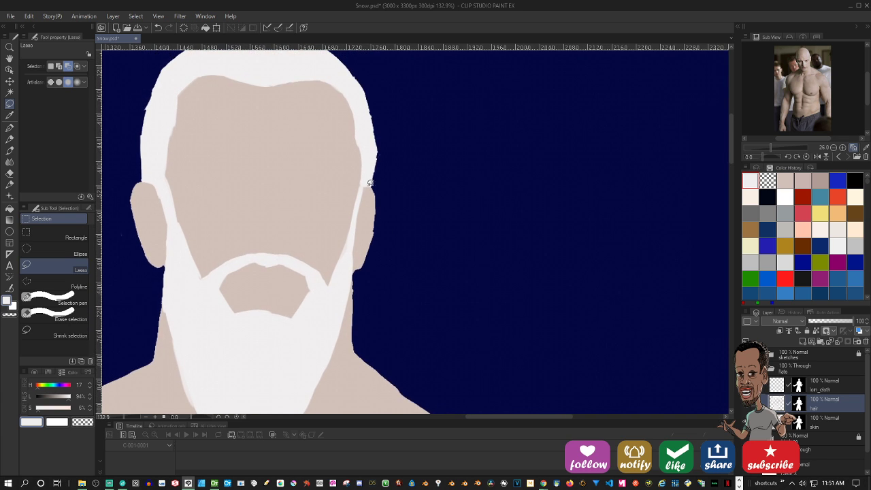
mouse_move(362, 193)
mouse_down()
mouse_move(344, 257)
mouse_move(368, 175)
mouse_up()
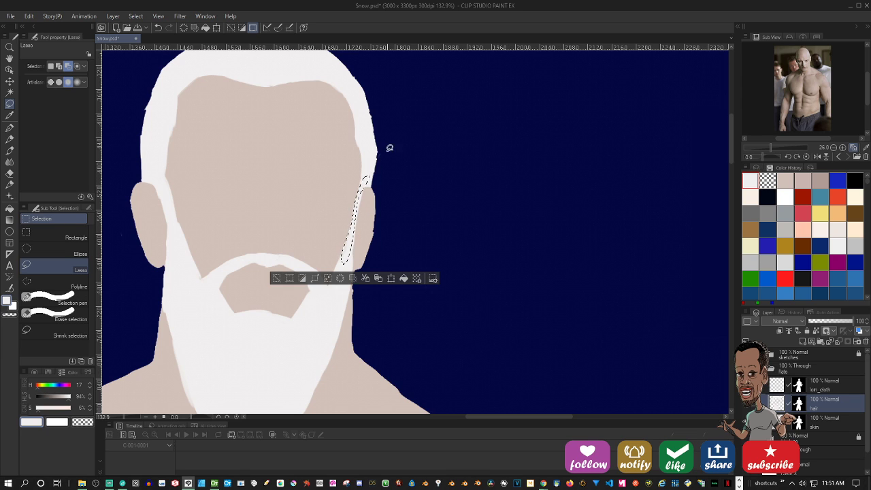
key(Delete)
key(ctrl+d)
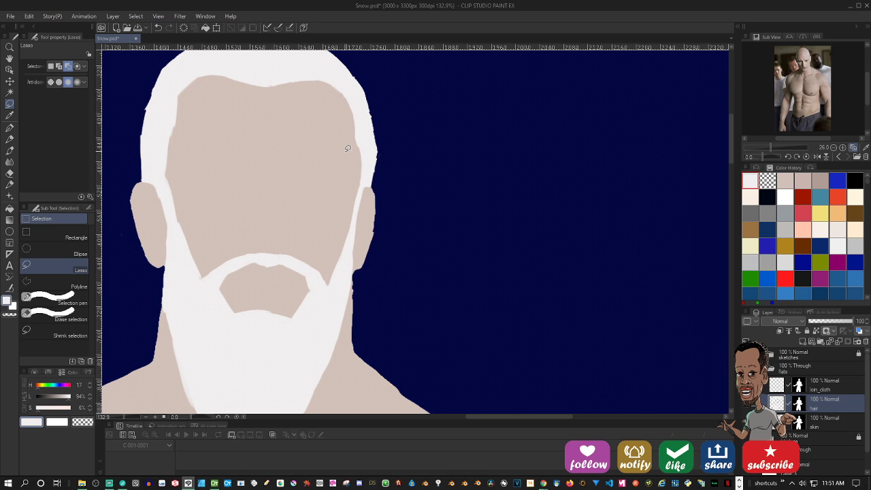
drag(371, 252, 376, 287)
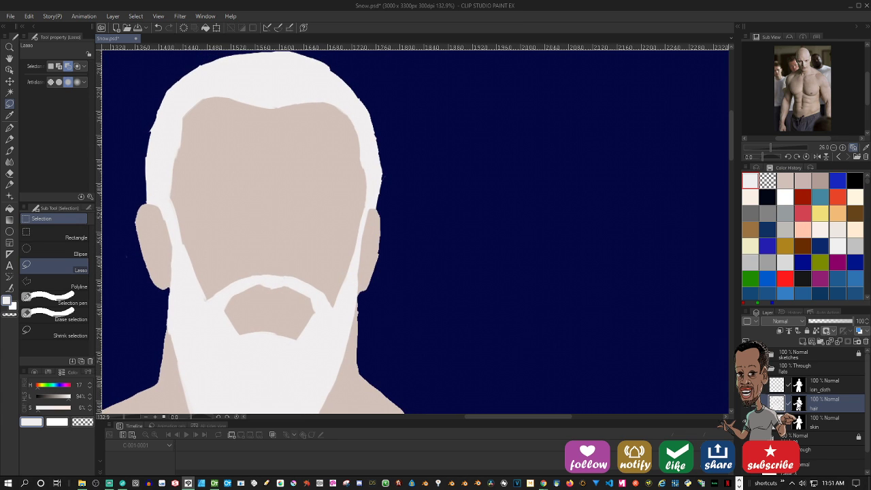
Select the hair layer's mask and smooth the hair outline along the sides of the head using the Bit husky brush at size 10
click(799, 404)
key(p)
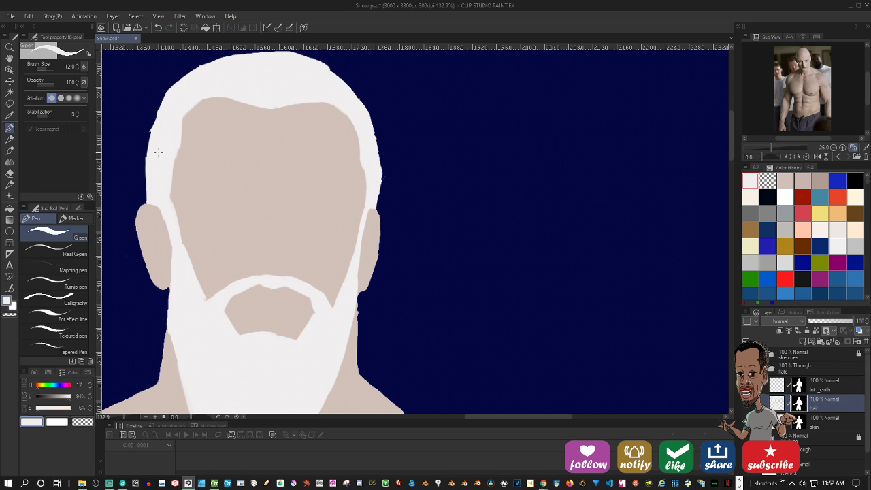
key(b)
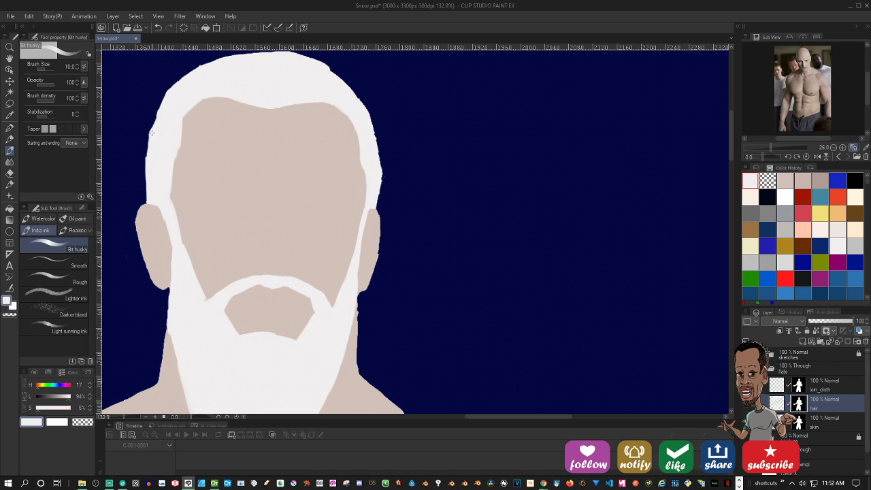
drag(152, 132, 150, 153)
drag(217, 173, 197, 205)
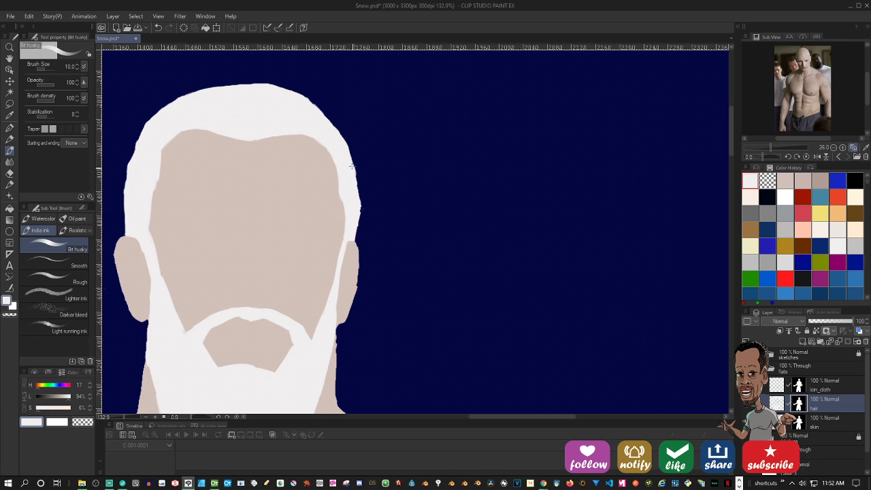
mouse_move(356, 204)
mouse_down()
mouse_move(354, 228)
mouse_move(393, 196)
mouse_move(381, 176)
mouse_up()
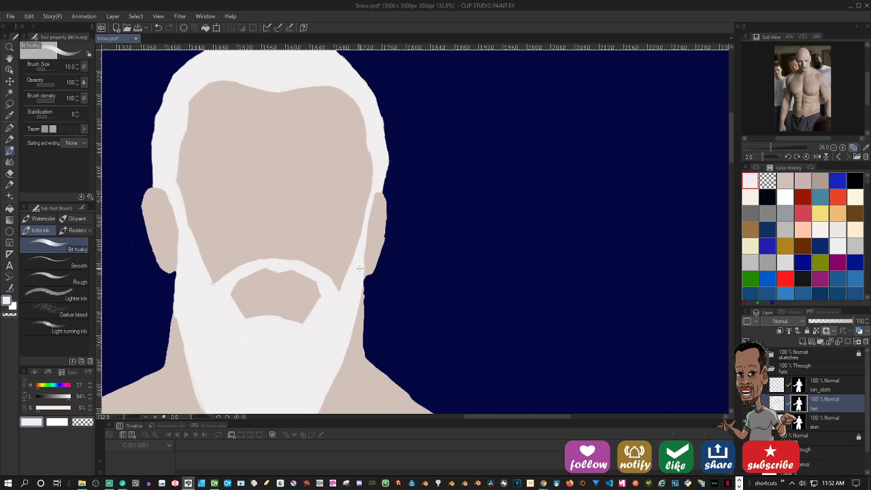
On the skin layer's mask, retouch the neck edge below the right-hand ear with transparent and white brush strokes
click(800, 422)
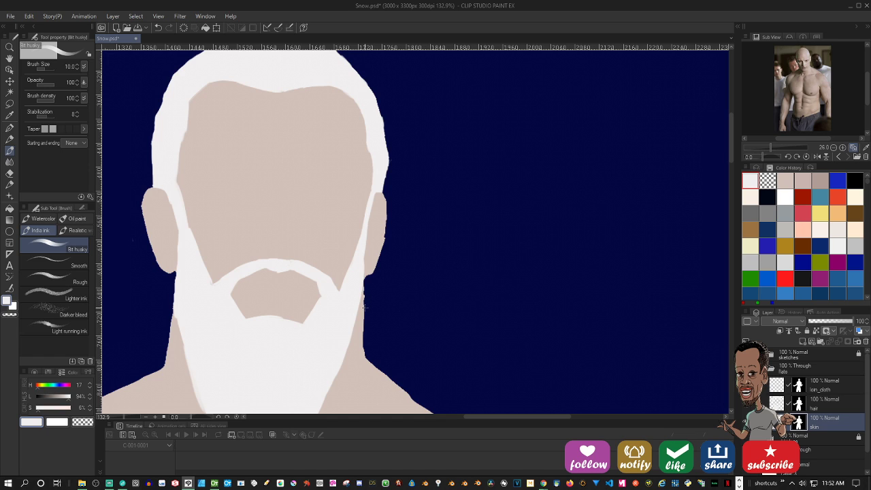
key(c)
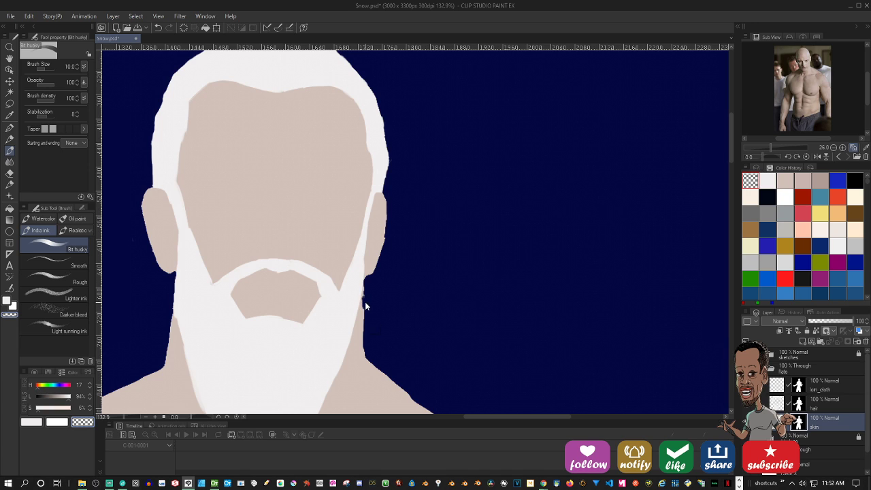
key(ctrl)
key(c)
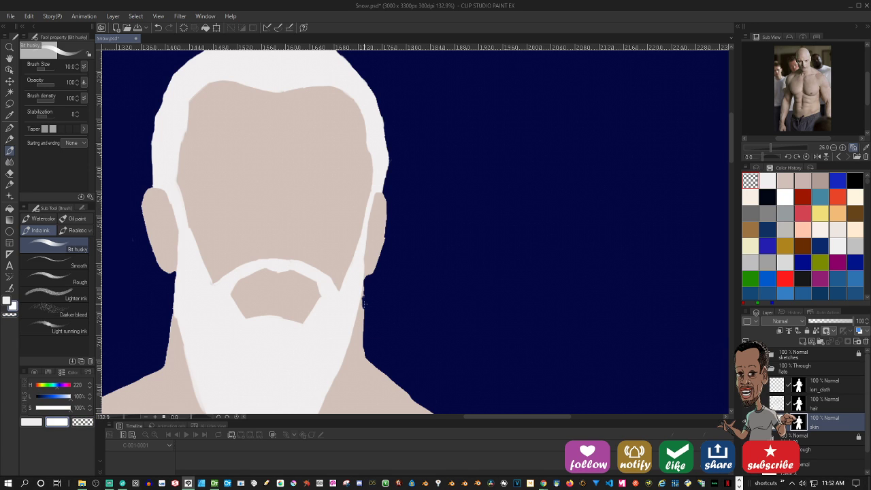
drag(364, 298, 363, 297)
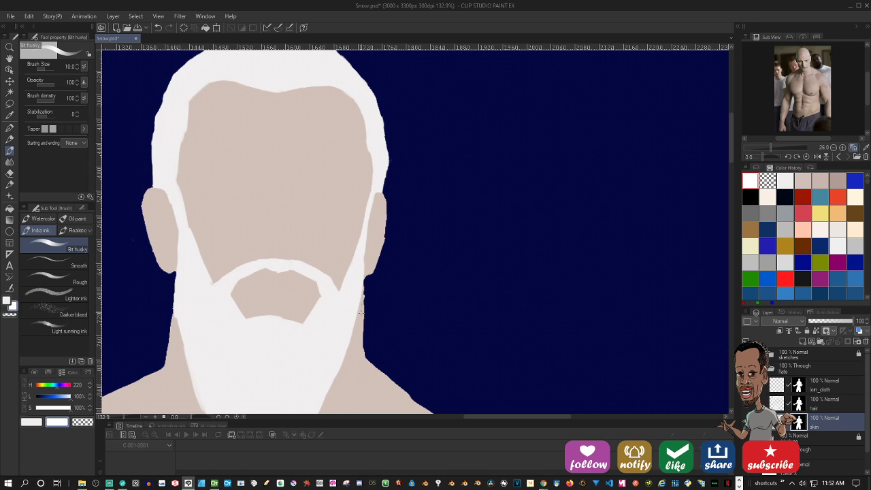
Sample the skin color and reduce the brush size to 4 for touching up the neck edge below the ear
alt+click(356, 362)
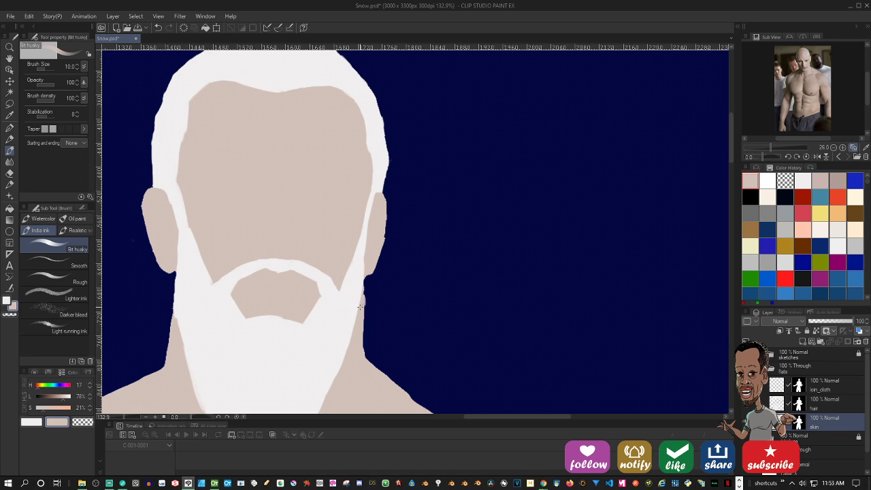
key(bracketleft)
key(bracketleft)
key(bracketleft)
key(bracketleft)
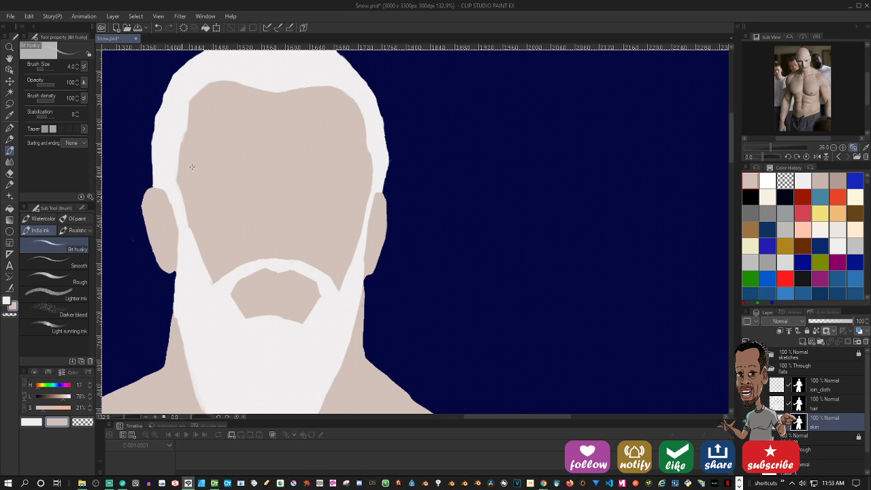
Make the loin_cloth layer active and show the sketches folder over the flats, framing the figure's waist
click(776, 403)
click(775, 385)
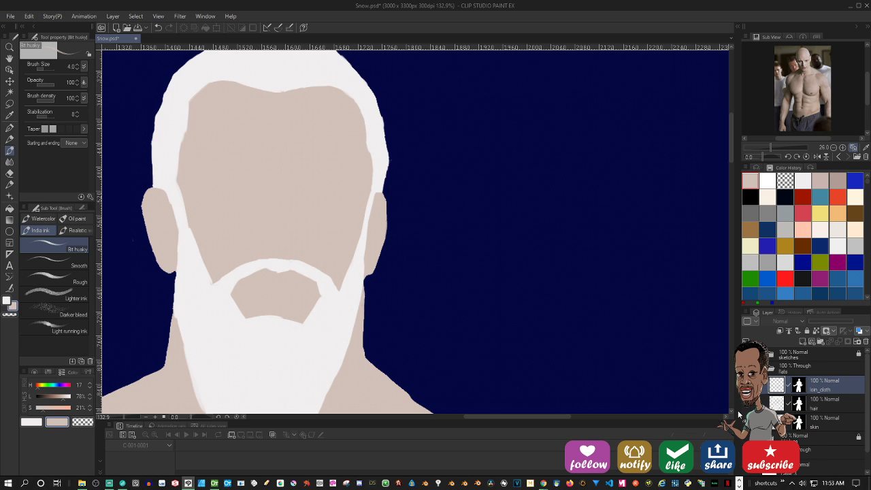
drag(292, 362, 285, 184)
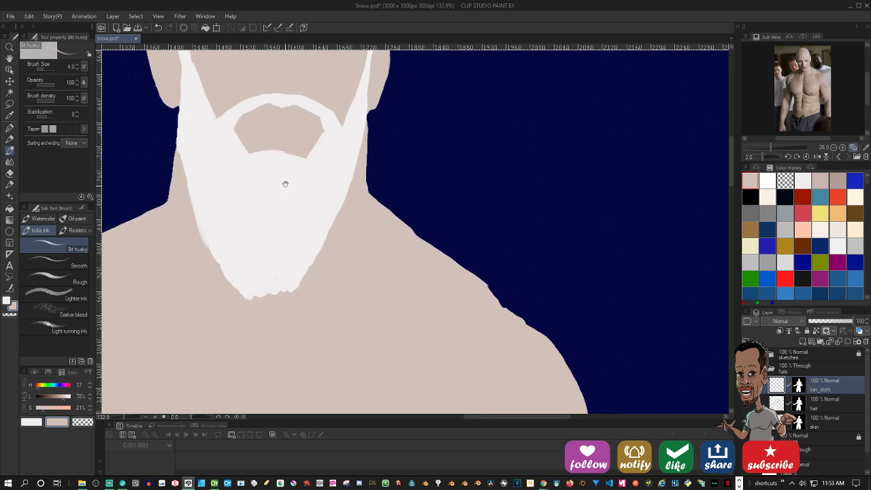
drag(339, 239, 295, 289)
scroll(295, 288, down, 1)
scroll(344, 291, down, 3)
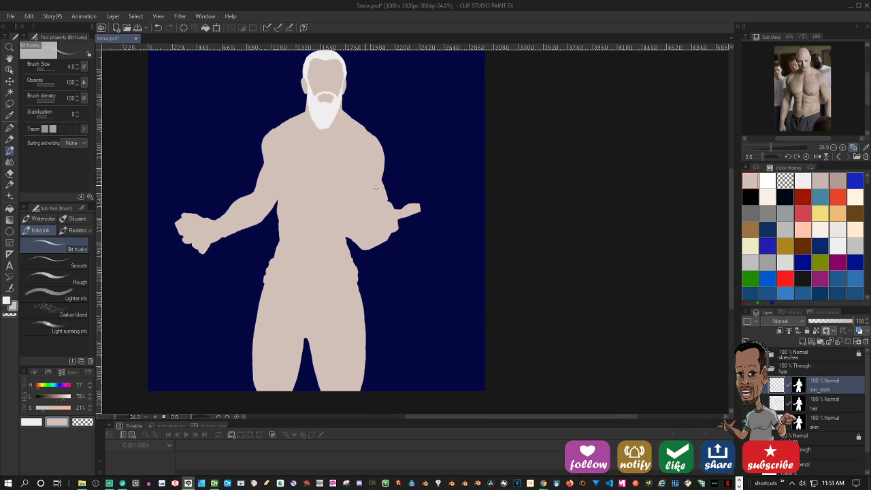
click(771, 354)
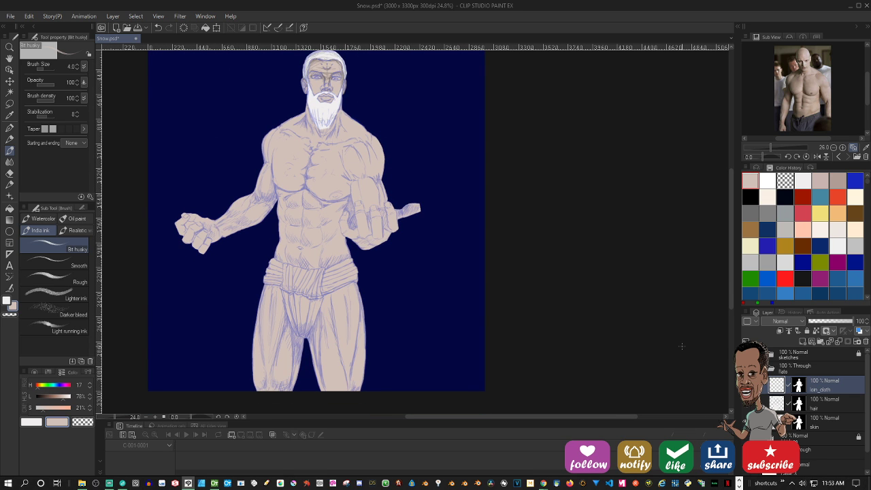
scroll(347, 284, up, 4)
scroll(325, 307, down, 3)
scroll(348, 266, up, 3)
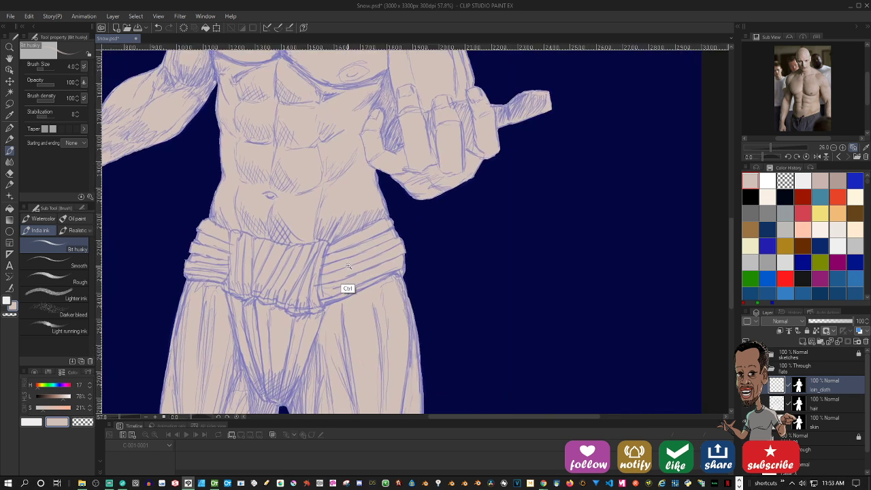
scroll(347, 266, down, 1)
scroll(341, 269, up, 3)
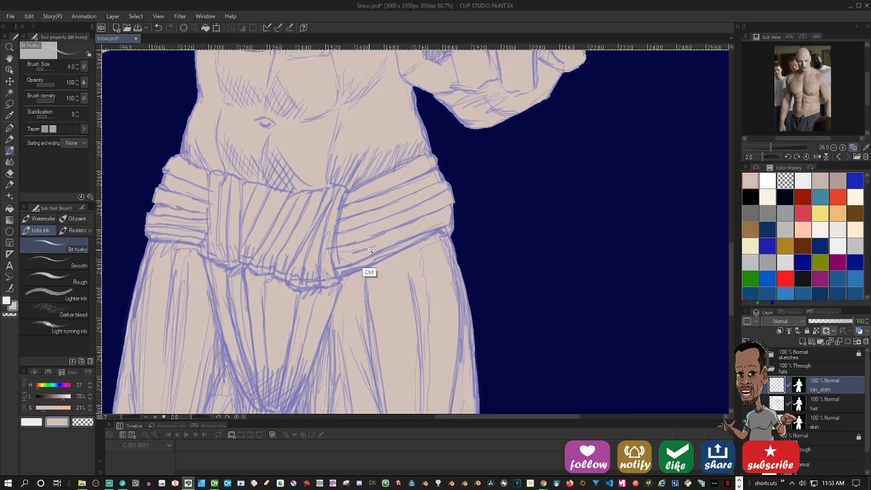
scroll(370, 250, down, 2)
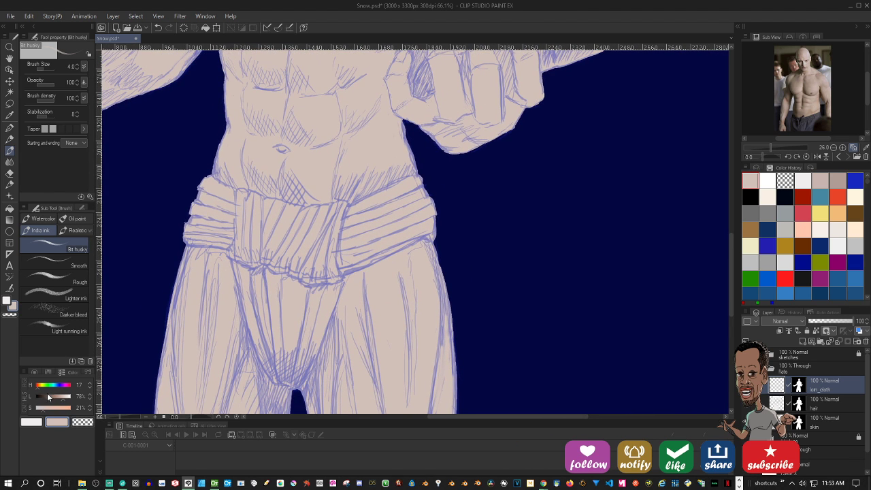
Change the drawing color to a pale teal with hue 164 and start outlining the loin cloth at the waistband's lower edge
click(52, 386)
drag(331, 262, 327, 282)
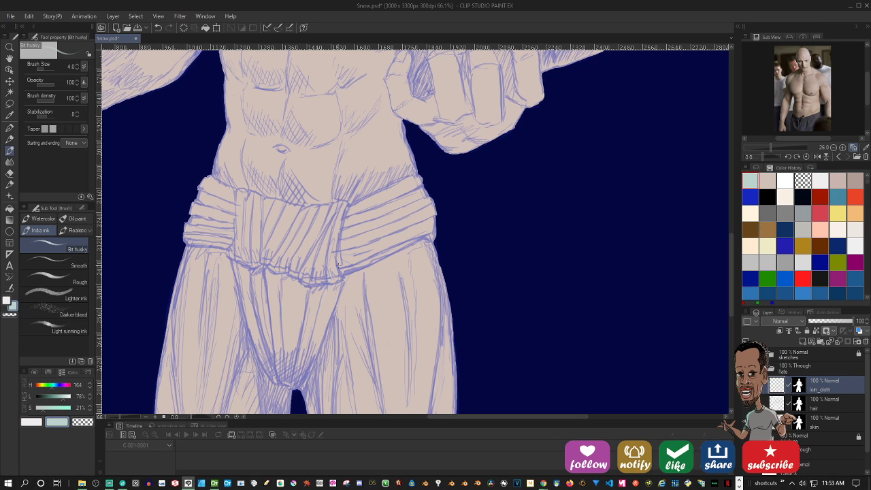
Enlarge the Bit husky brush to size 17 and mix a neutral grey with 57% luminosity and 1% saturation
key(])
key(])
key(])
key(])
key(])
key(])
key(])
key(])
drag(64, 397, 58, 398)
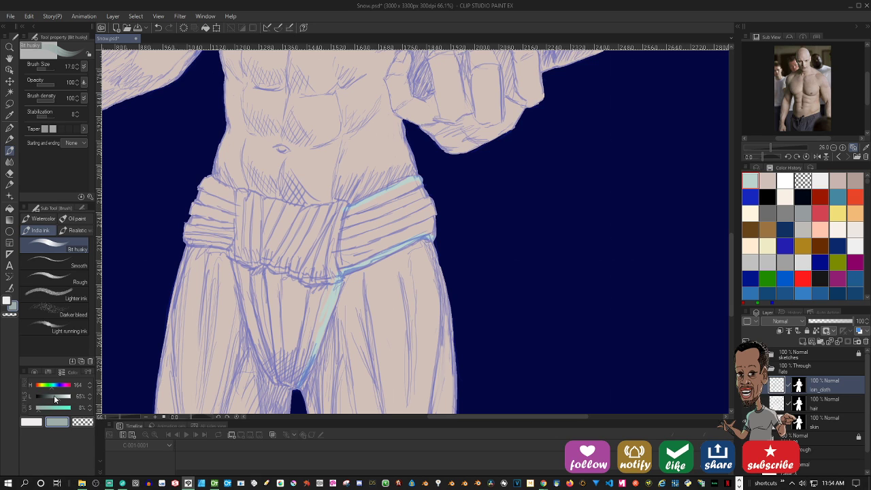
drag(54, 396, 36, 408)
Trace the outer edges of the loincloth's waistband in grey on the loin_cloth layer
mouse_move(367, 202)
mouse_down()
mouse_move(347, 210)
mouse_move(419, 177)
mouse_move(410, 179)
mouse_up()
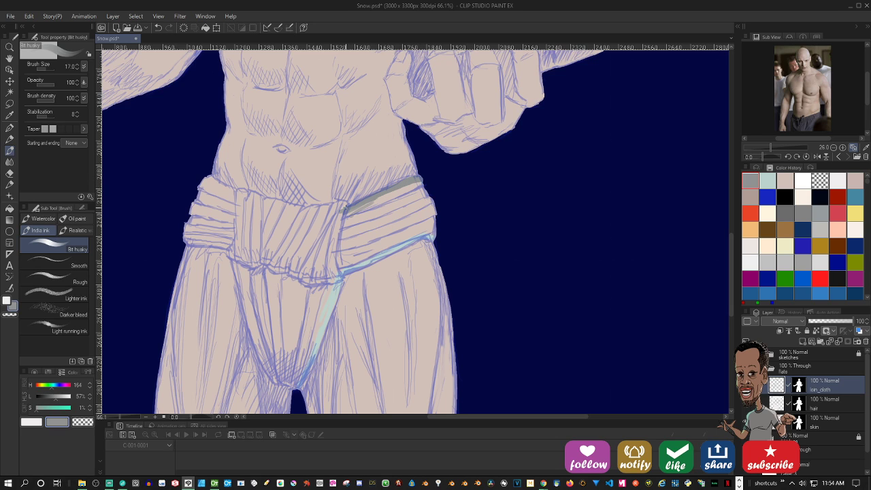
drag(345, 205, 299, 214)
mouse_move(237, 194)
mouse_down()
mouse_move(199, 177)
mouse_move(200, 187)
mouse_up()
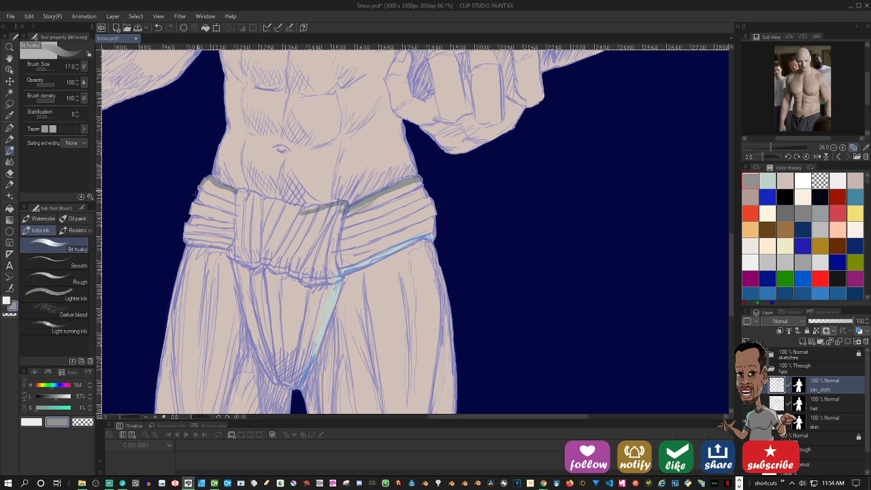
drag(184, 229, 183, 239)
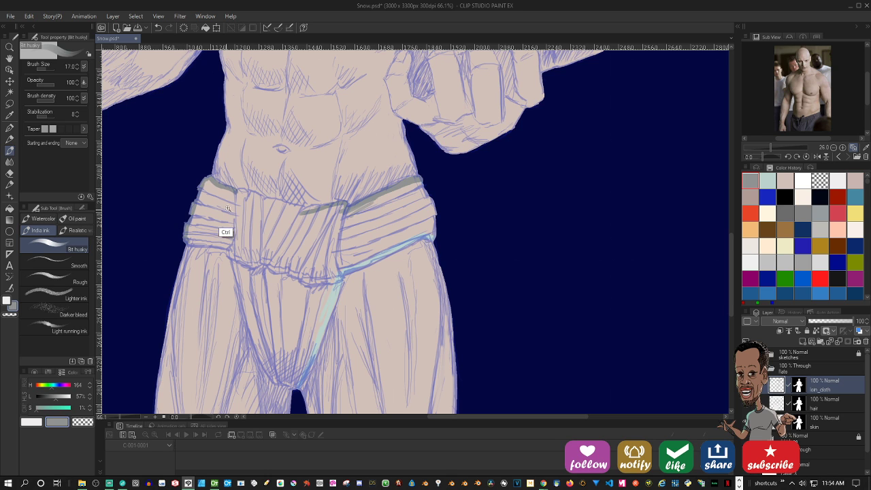
scroll(224, 211, up, 2)
drag(175, 252, 246, 265)
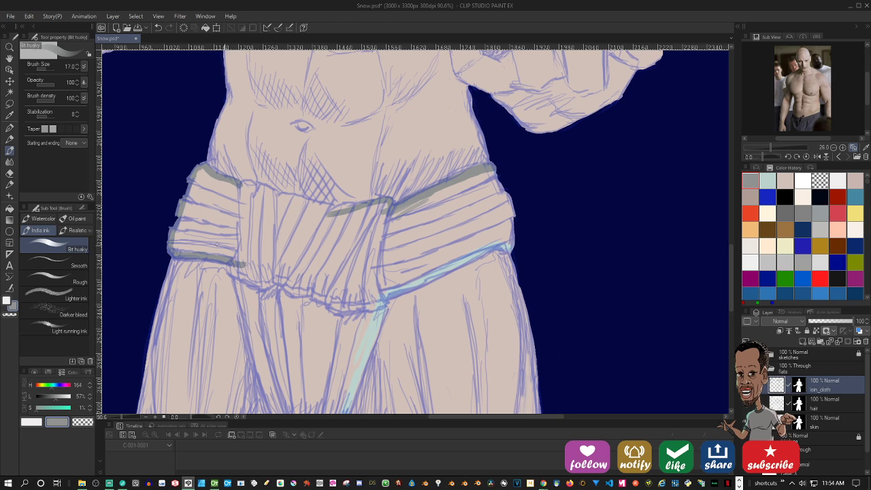
drag(173, 237, 184, 211)
mouse_move(378, 290)
mouse_down()
mouse_move(378, 303)
mouse_move(492, 246)
mouse_move(505, 241)
mouse_move(509, 249)
mouse_move(509, 202)
mouse_move(493, 170)
mouse_move(508, 199)
mouse_move(502, 196)
mouse_up()
drag(508, 222, 522, 175)
mouse_move(467, 218)
mouse_down()
mouse_move(496, 204)
mouse_move(448, 229)
mouse_up()
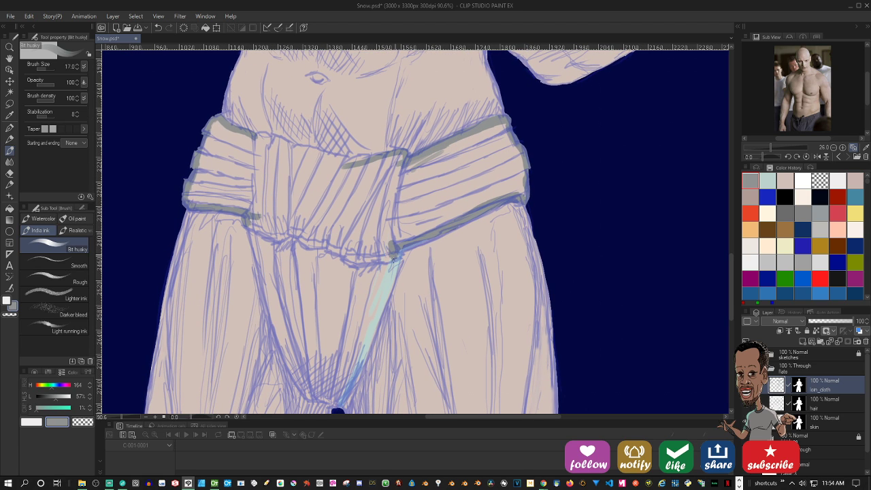
Outline both sides and the lower tip of the loincloth's front flap in grey
mouse_move(393, 259)
mouse_down()
mouse_move(367, 338)
mouse_move(392, 223)
mouse_move(347, 329)
mouse_up()
drag(368, 274, 337, 347)
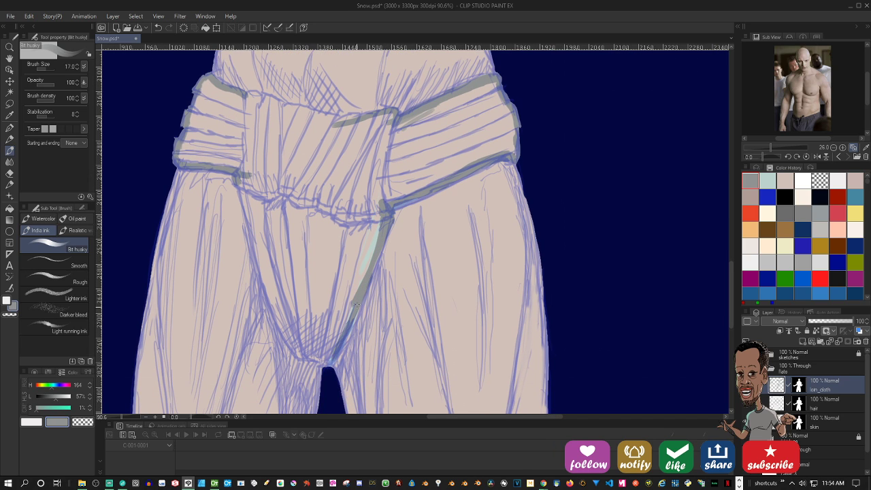
drag(355, 303, 345, 332)
drag(357, 301, 339, 350)
mouse_move(240, 178)
mouse_down()
mouse_move(248, 211)
mouse_move(241, 182)
mouse_move(268, 297)
mouse_move(262, 273)
mouse_move(293, 350)
mouse_up()
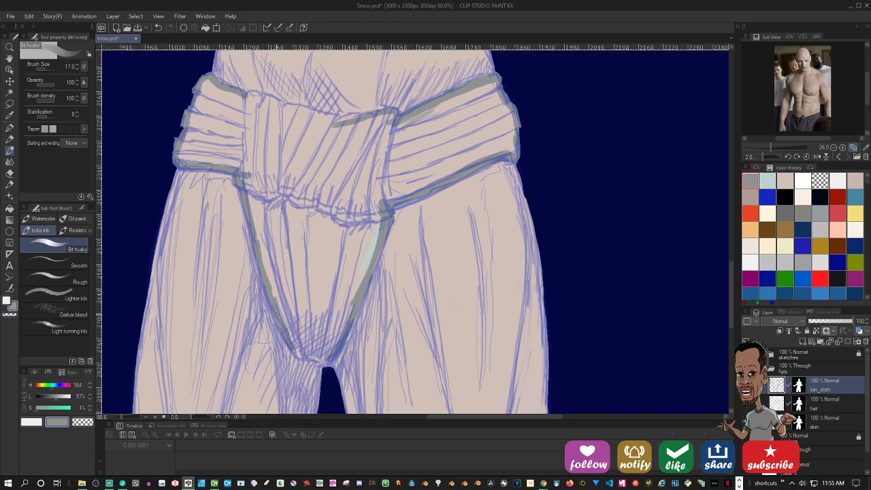
mouse_move(276, 313)
mouse_down()
mouse_move(300, 356)
mouse_move(327, 360)
mouse_move(304, 356)
mouse_move(326, 355)
mouse_up()
drag(343, 321, 335, 344)
Close the outline along the waistband's upper middle edge and fill the loincloth with grey
mouse_move(253, 101)
mouse_down()
mouse_move(357, 121)
mouse_move(332, 126)
mouse_move(386, 116)
mouse_move(409, 122)
mouse_up()
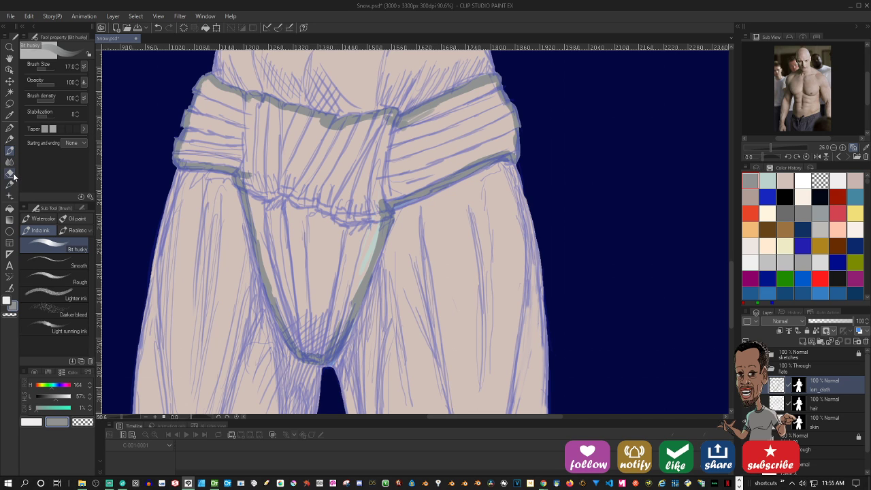
click(9, 207)
click(292, 153)
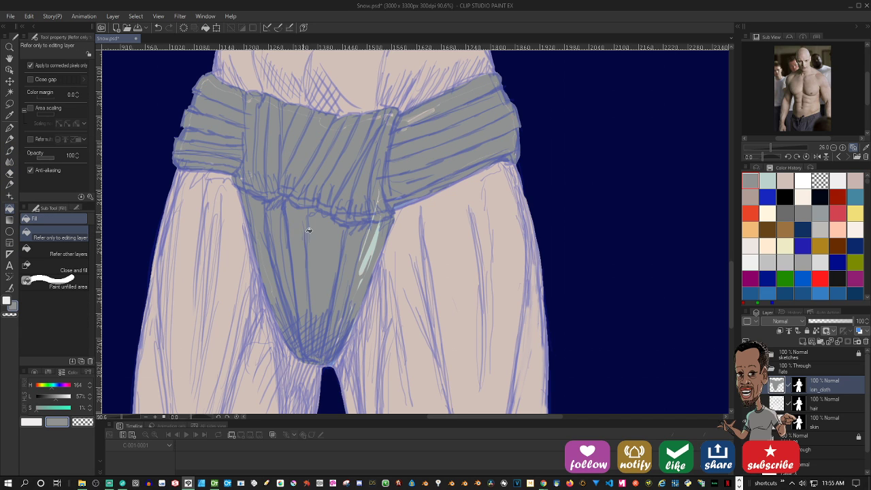
Lasso the loincloth's interior and fill its unpainted slivers with grey, clearing the selection when done
click(9, 104)
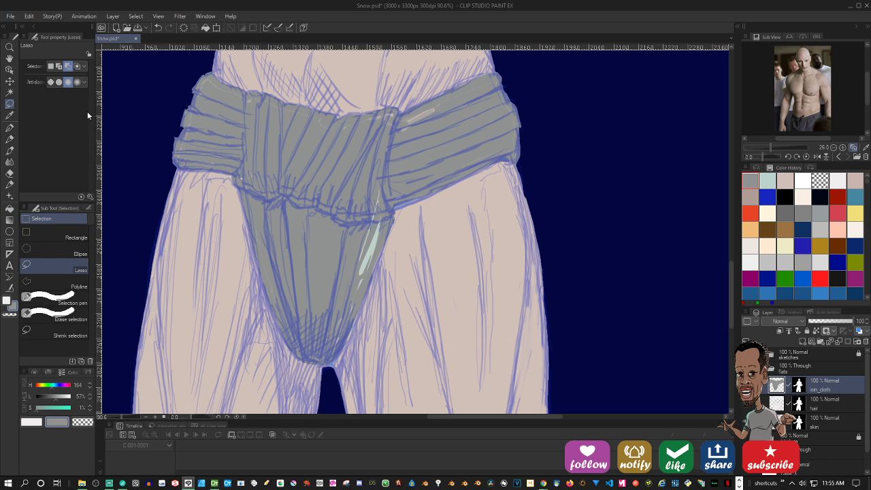
mouse_move(394, 209)
mouse_down()
mouse_move(337, 350)
mouse_move(310, 342)
mouse_move(270, 283)
mouse_move(241, 162)
mouse_move(249, 98)
mouse_move(345, 117)
mouse_move(417, 112)
mouse_move(501, 78)
mouse_move(519, 152)
mouse_move(388, 214)
mouse_up()
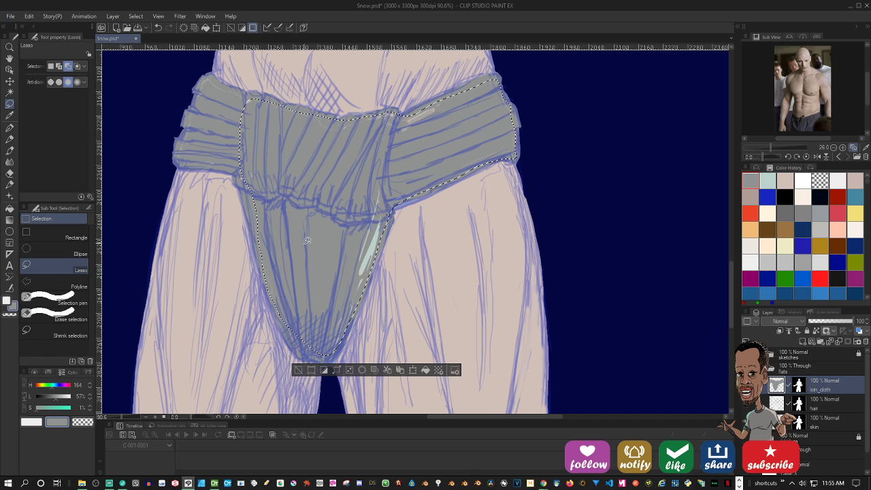
key(alt+Delete)
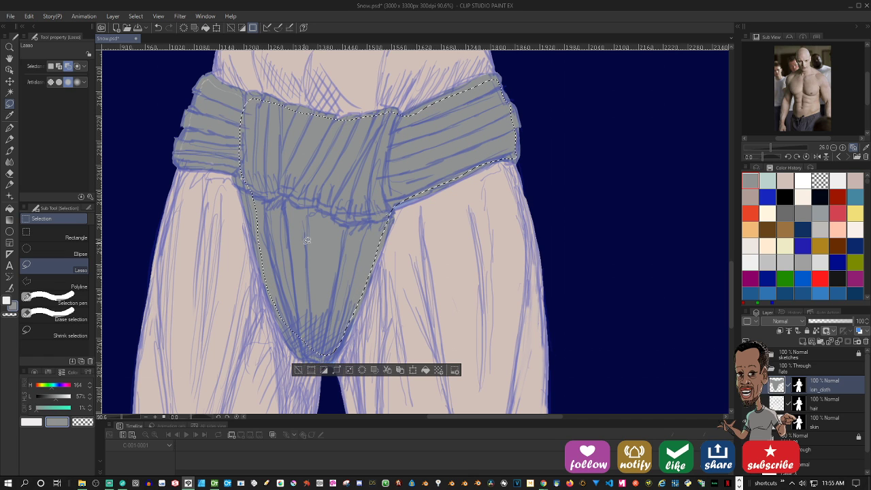
mouse_move(252, 98)
mouse_down()
mouse_move(205, 75)
mouse_move(181, 161)
mouse_move(249, 172)
mouse_move(275, 137)
mouse_move(247, 90)
mouse_move(207, 73)
mouse_move(178, 154)
mouse_move(187, 164)
mouse_move(250, 173)
mouse_move(284, 132)
mouse_up()
key(ctrl+d)
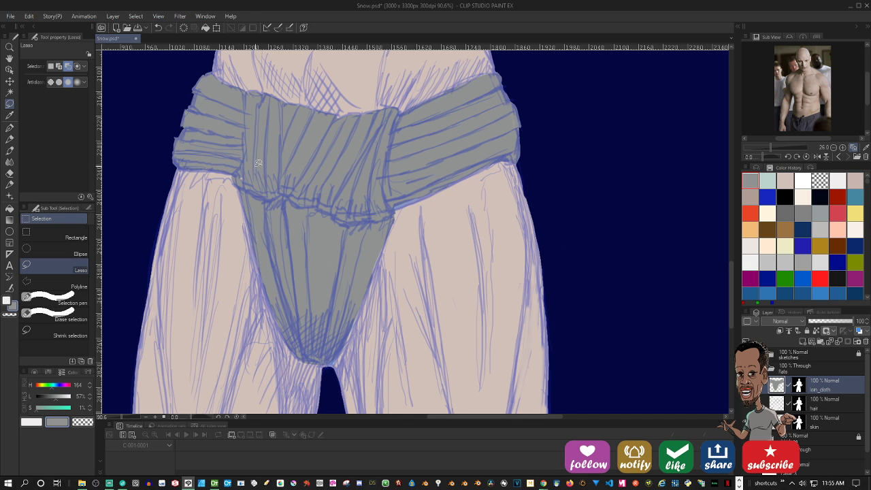
Lasso the left part of the front flap to cover its gaps, hide the sketches folder and clear the selection
mouse_move(242, 166)
mouse_down()
mouse_move(283, 308)
mouse_move(314, 332)
mouse_move(339, 258)
mouse_move(272, 165)
mouse_up()
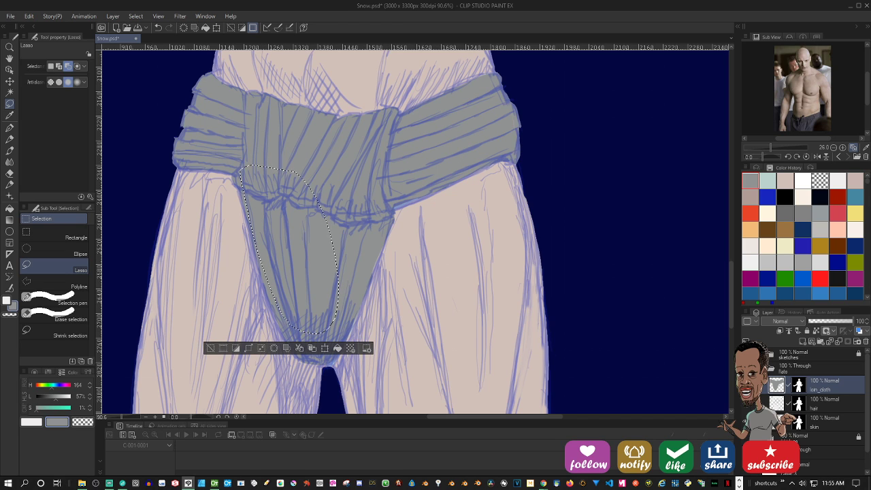
click(747, 354)
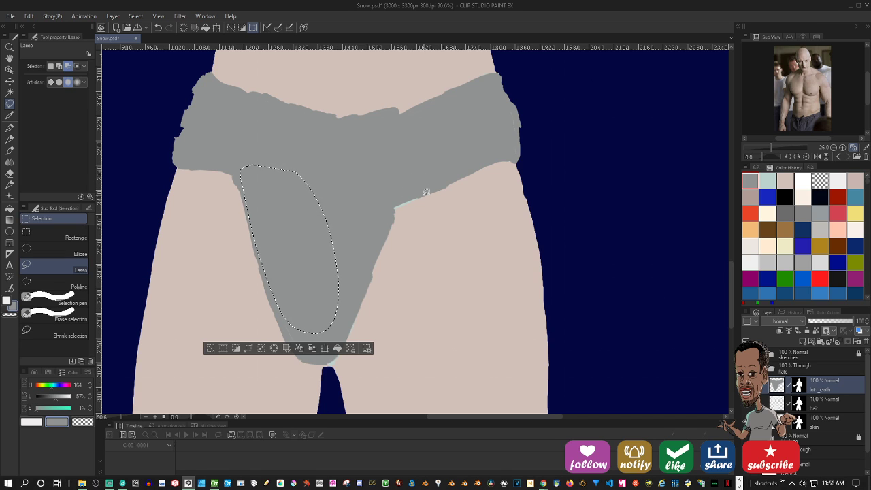
key(ctrl+d)
Fill the remaining gaps along the flap's lower edges with grey and smooth its right corner with the Bit husky brush
mouse_move(422, 194)
mouse_down()
mouse_move(396, 206)
mouse_move(338, 279)
mouse_move(331, 234)
mouse_up()
mouse_move(356, 307)
mouse_down()
mouse_move(337, 358)
mouse_move(317, 364)
mouse_move(296, 350)
mouse_move(277, 311)
mouse_move(352, 170)
mouse_move(357, 222)
mouse_up()
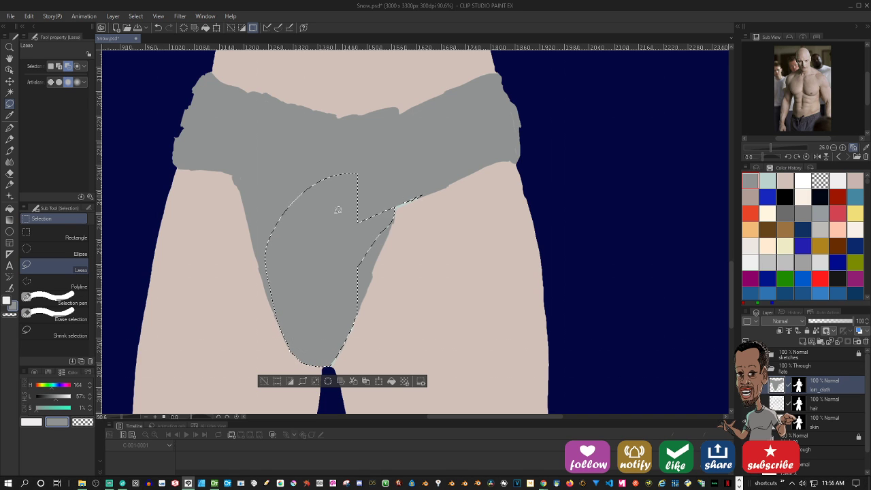
key(ctrl+d)
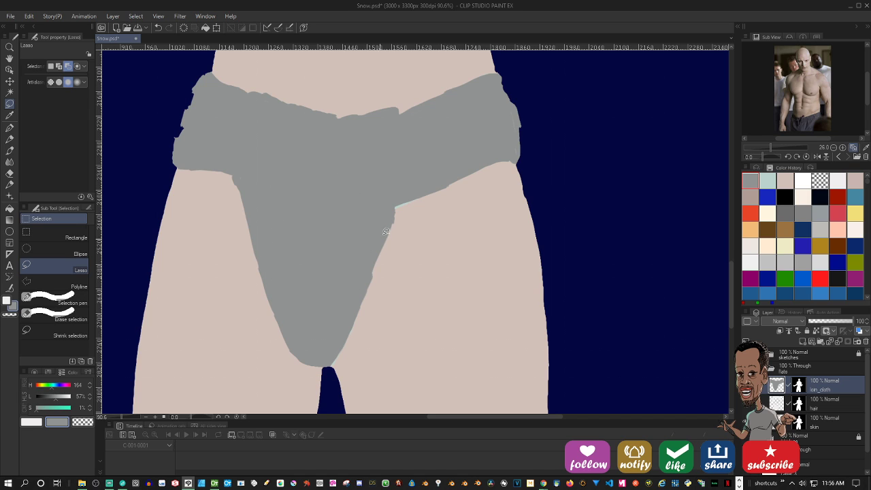
key(p)
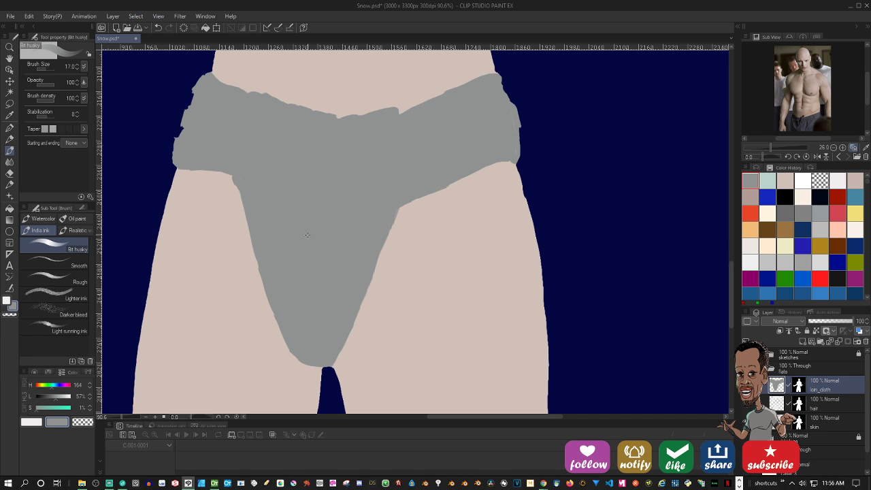
Review the flat colours on the whole figure and make the sketches folder visible again
scroll(316, 258, up, 3)
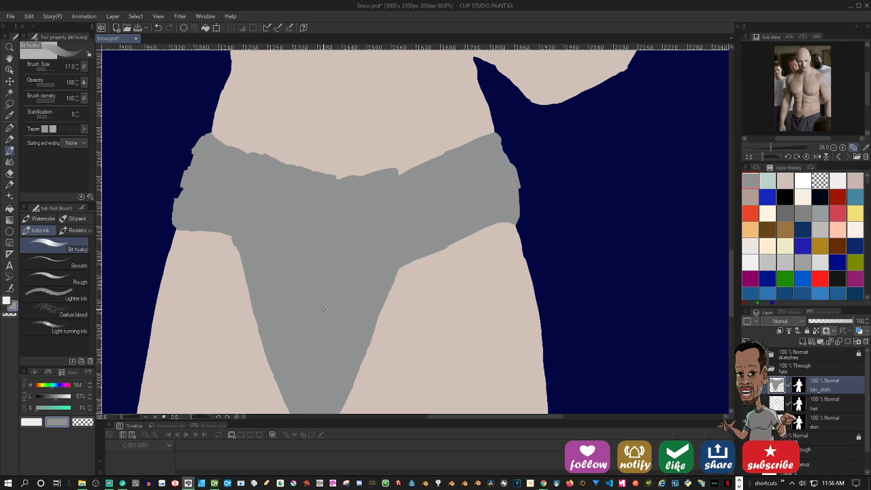
scroll(323, 309, down, 8)
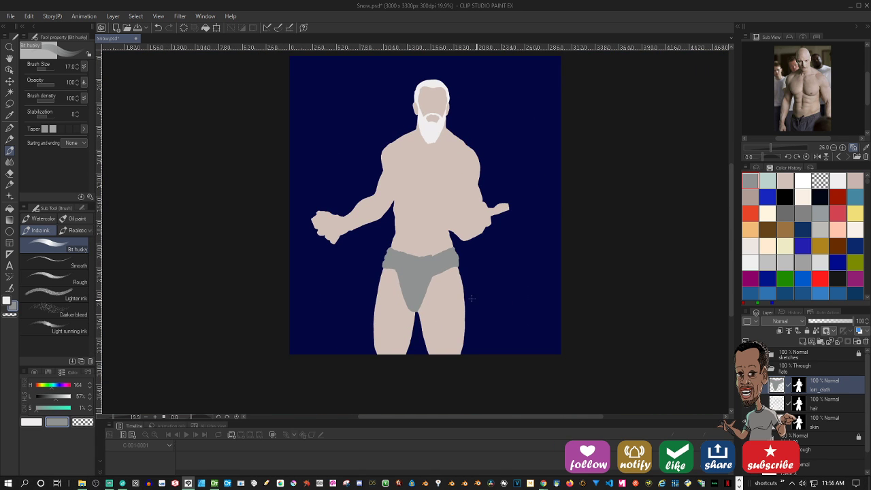
drag(452, 305, 418, 345)
ctrl+drag(424, 254, 430, 250)
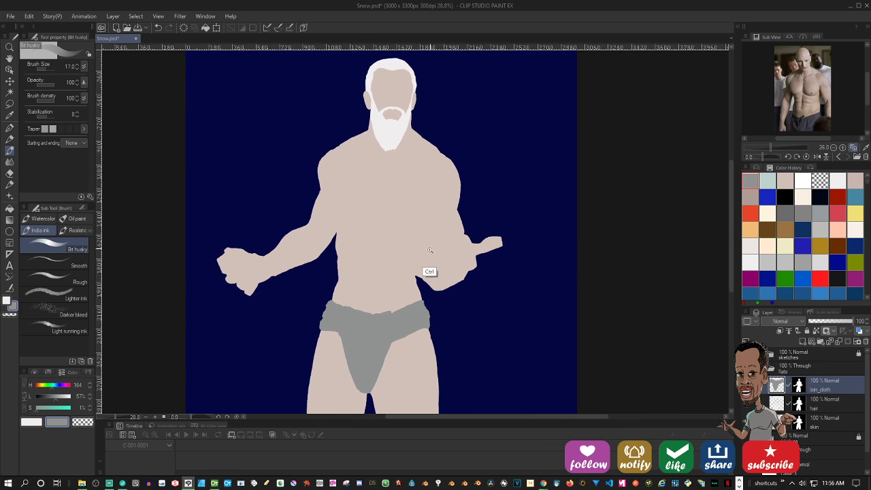
scroll(430, 250, down, 1)
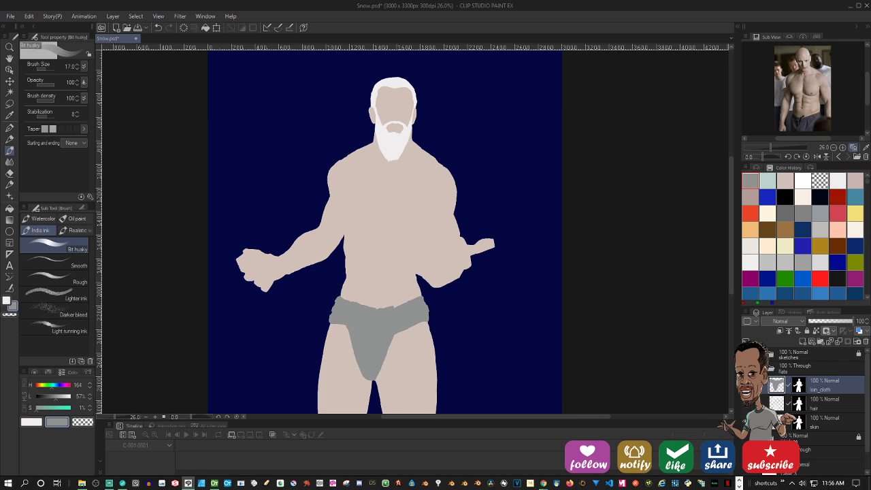
click(747, 354)
click(746, 354)
click(746, 354)
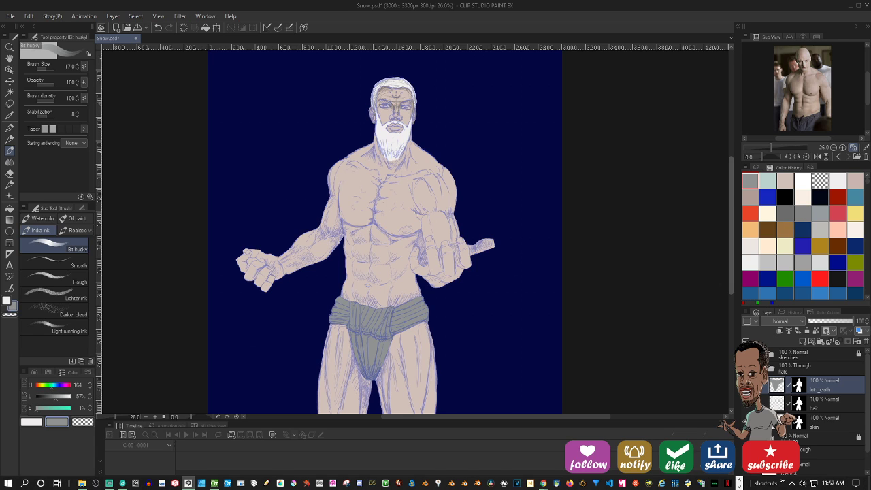
Add a new layer above loin_cloth and name it "tones"
drag(389, 86, 384, 156)
scroll(383, 157, up, 5)
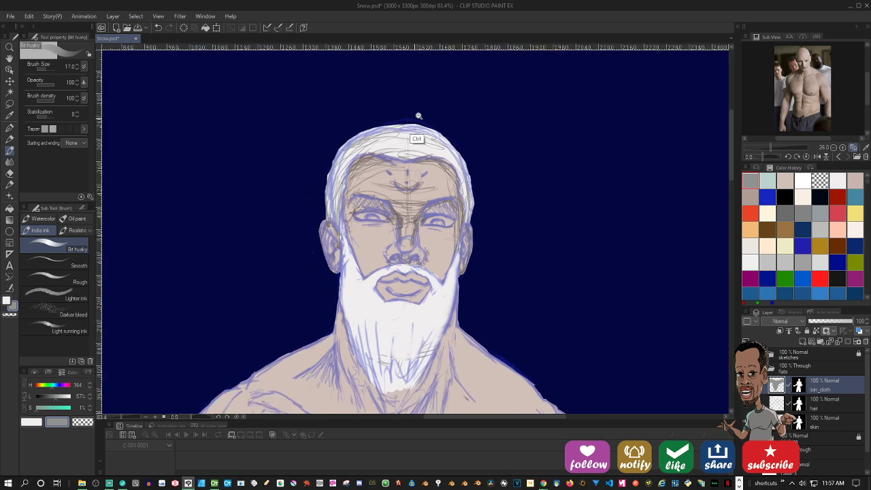
scroll(419, 115, down, 1)
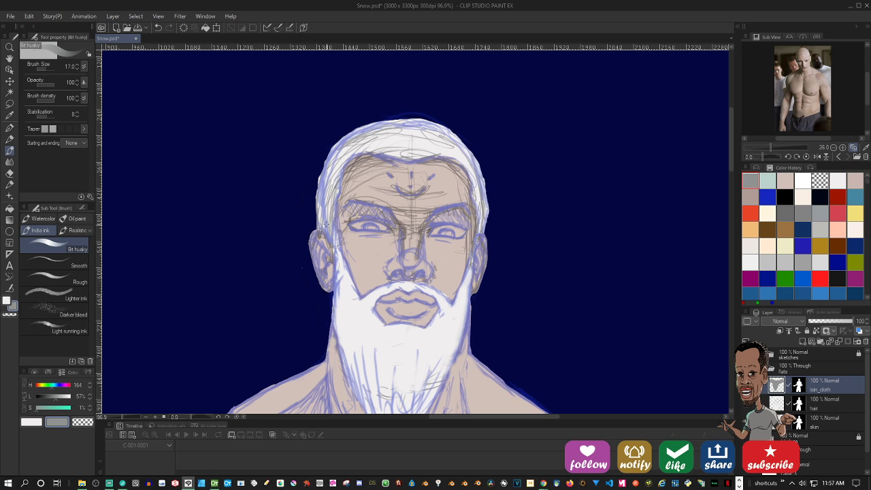
scroll(455, 170, down, 1)
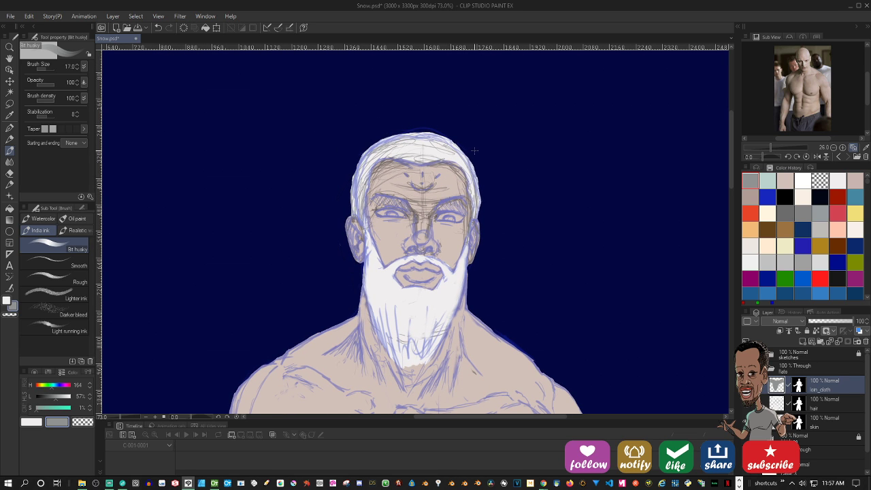
drag(516, 199, 500, 171)
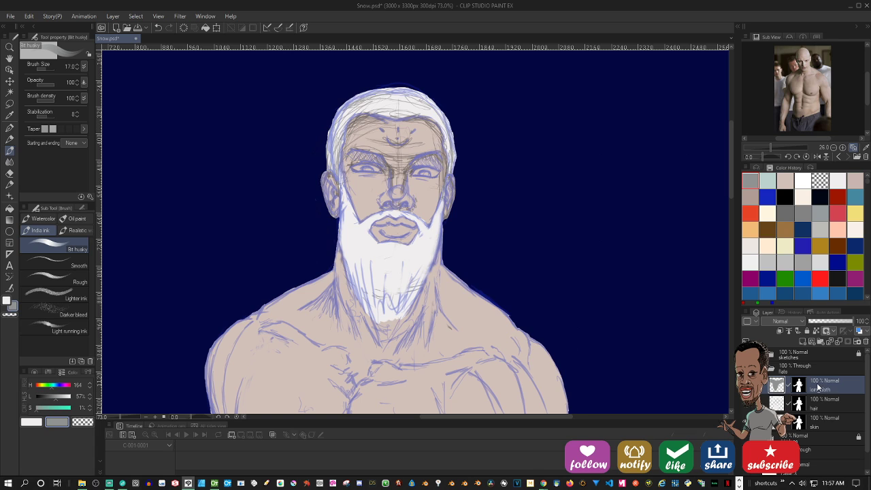
click(803, 346)
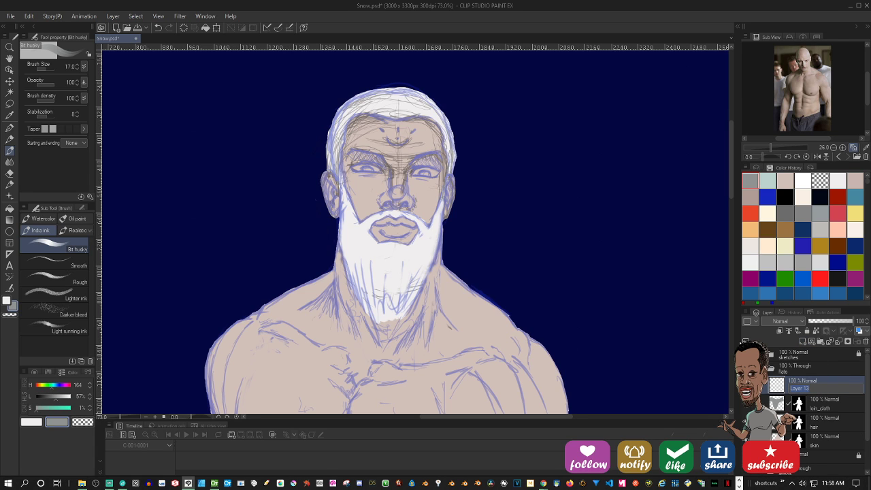
text(tones)
key(Return)
Sample the skin colour from the figure and set the tones layer to Multiply at 40% opacity
alt+click(469, 323)
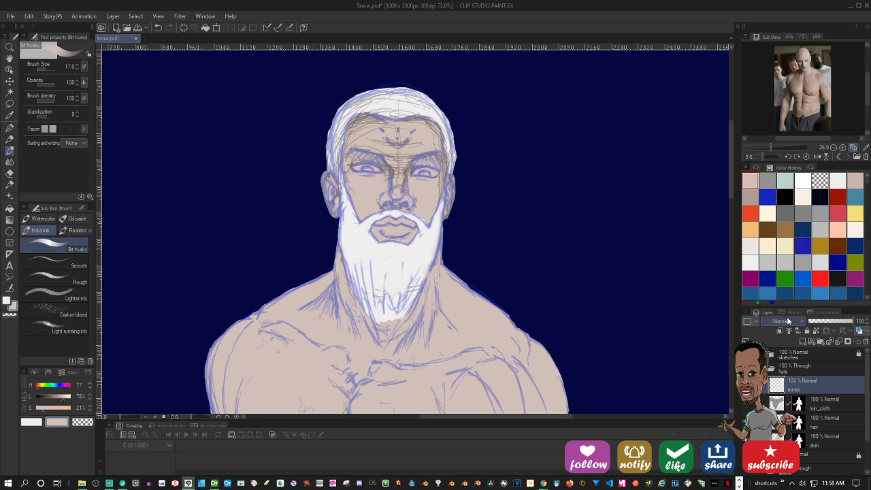
click(790, 321)
click(783, 97)
key(b)
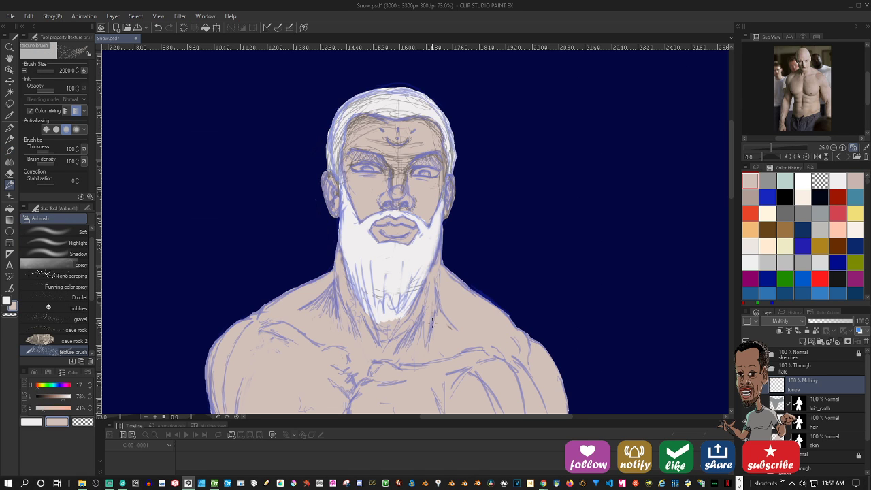
key(p)
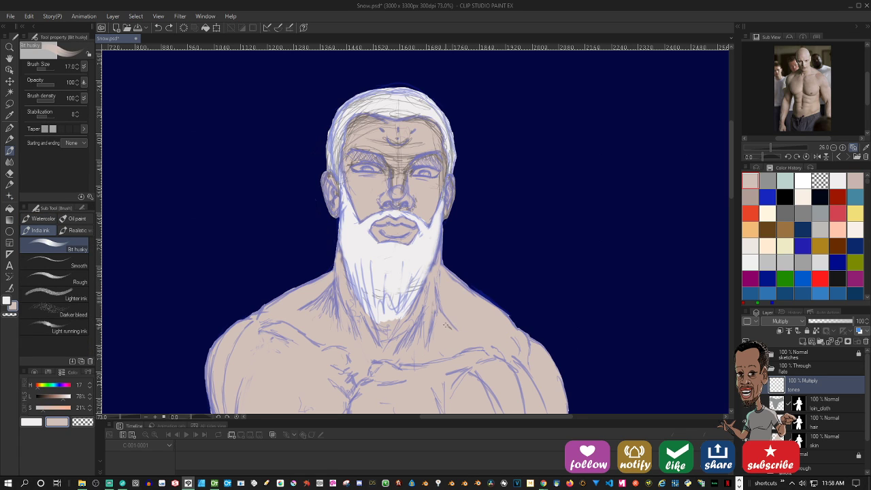
drag(849, 321, 827, 321)
Add another layer above tones and set its blending mode to Linear burn
click(803, 342)
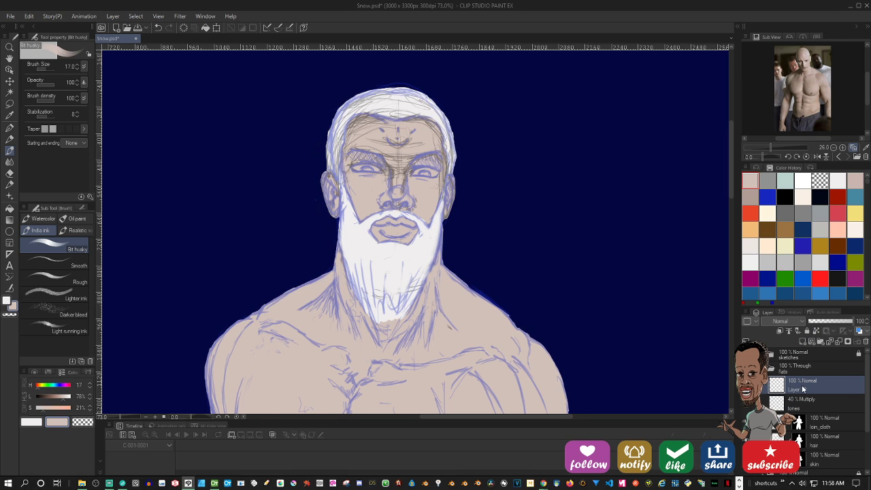
click(789, 321)
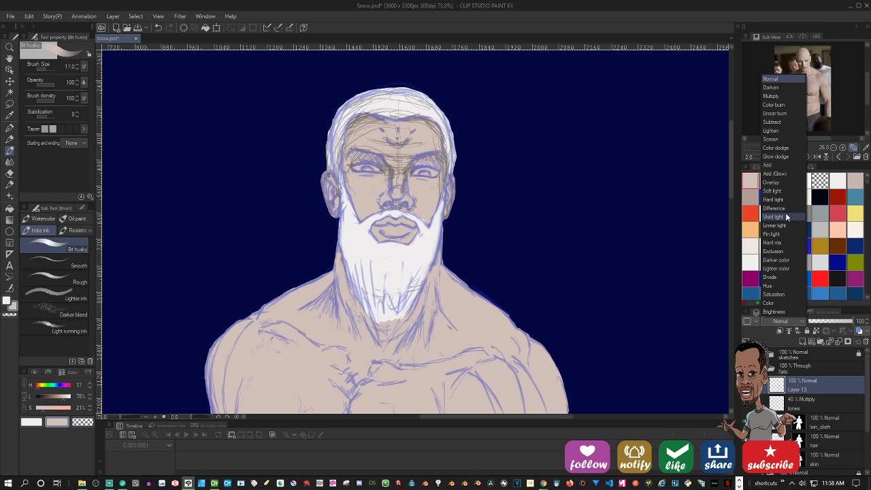
click(781, 113)
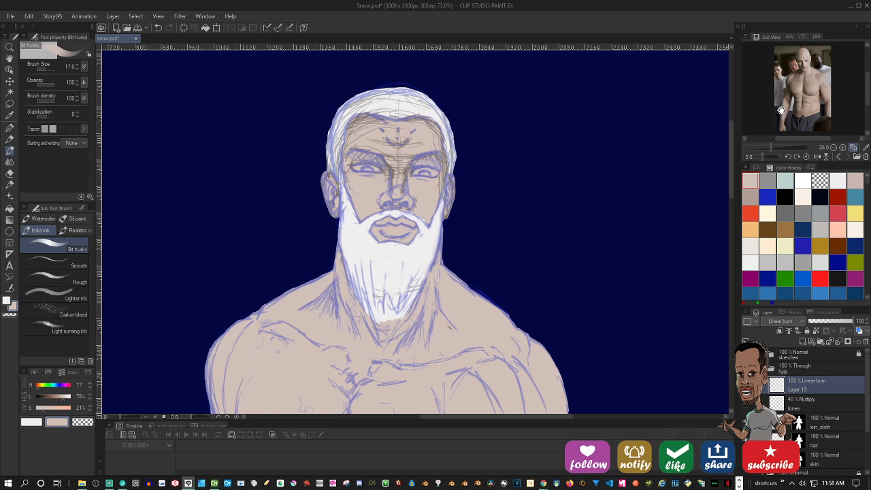
Test the skin tone with strokes on the chest and nipple, and change the new layer's blending mode to Color burn
mouse_move(453, 315)
mouse_down()
mouse_move(446, 340)
mouse_move(469, 354)
mouse_up()
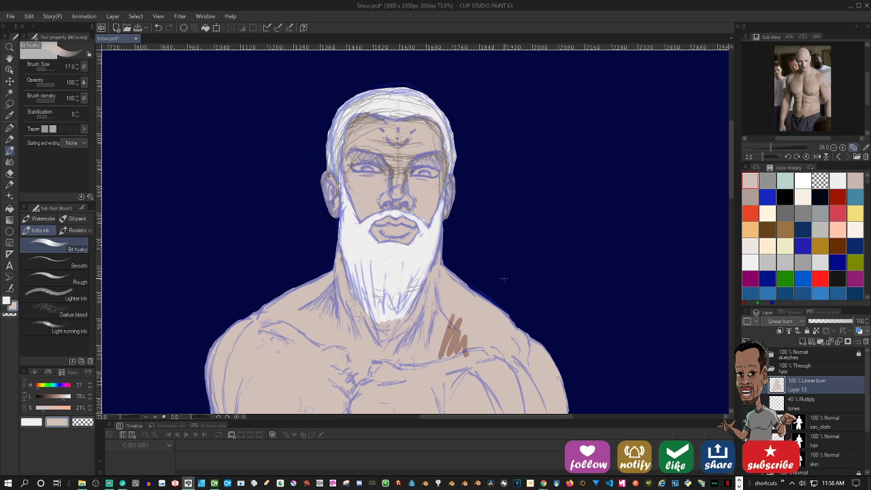
key(ctrl+z)
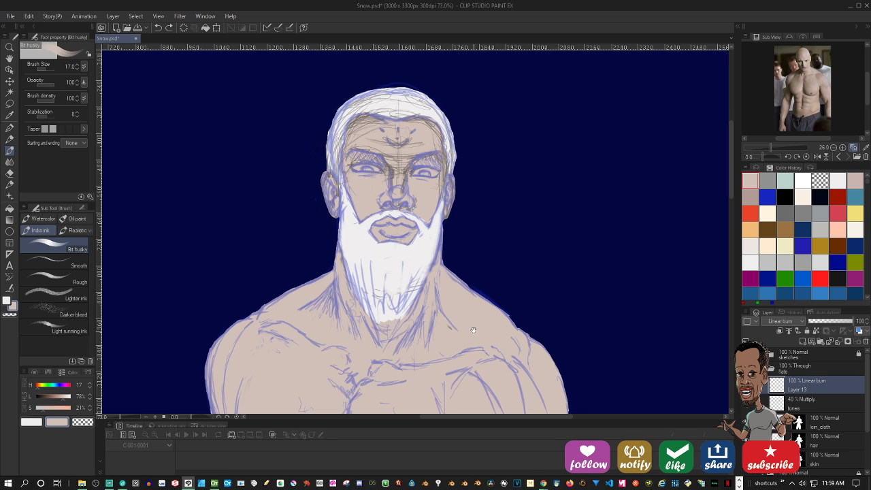
drag(473, 330, 492, 180)
mouse_move(446, 361)
mouse_down()
mouse_move(427, 373)
mouse_move(451, 368)
mouse_up()
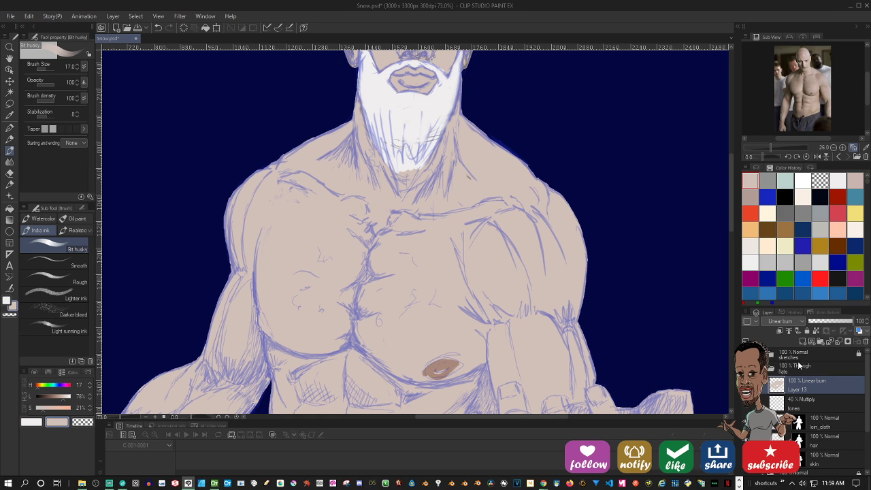
click(786, 321)
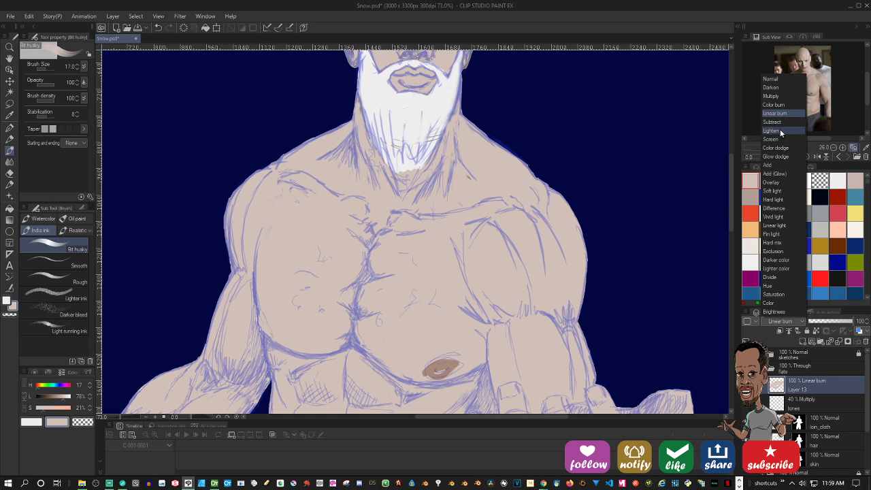
click(779, 104)
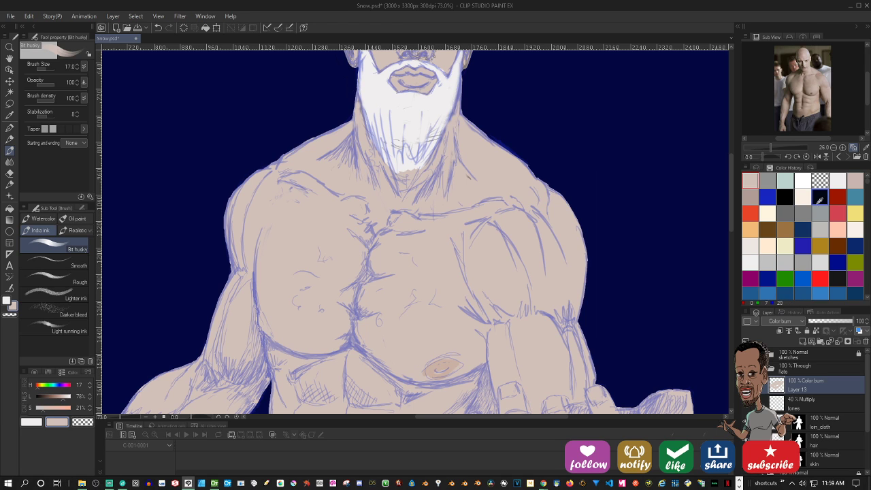
Try the bright red and the skin tone over the nipple on the Color burn layer
click(750, 214)
mouse_move(443, 359)
mouse_down()
mouse_move(432, 361)
mouse_move(451, 373)
mouse_move(430, 376)
mouse_up()
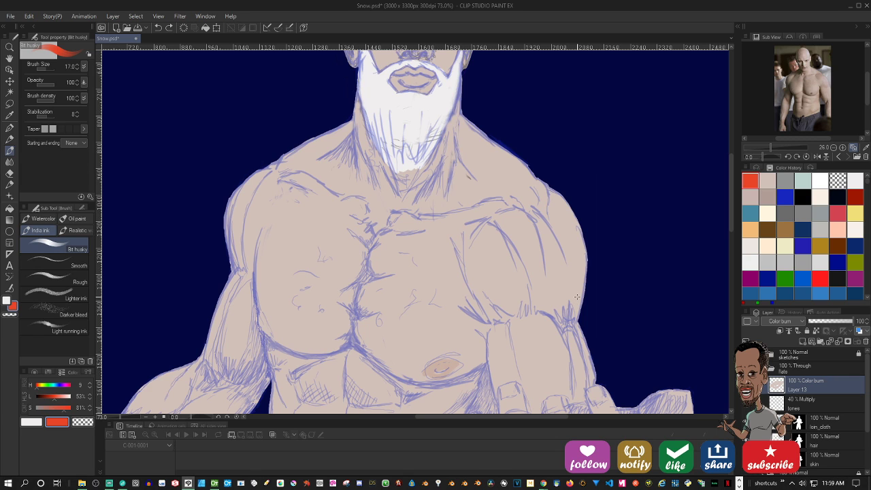
click(767, 181)
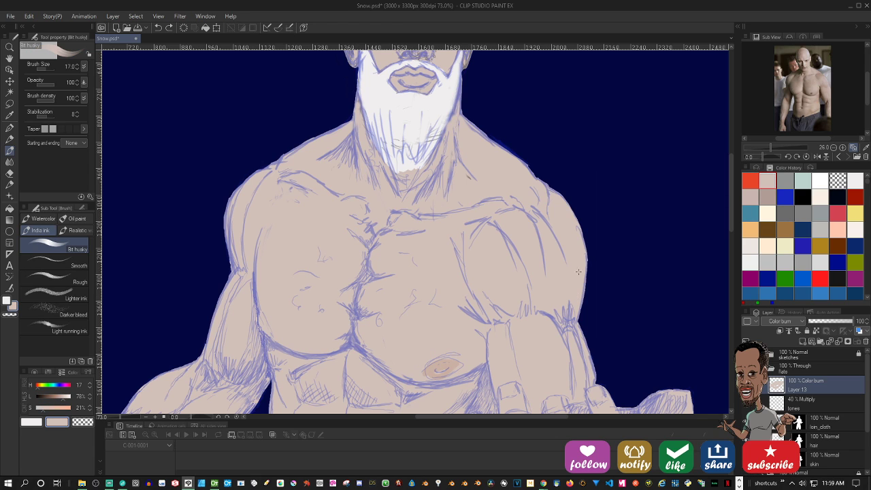
drag(428, 373, 441, 375)
key(ctrl+z)
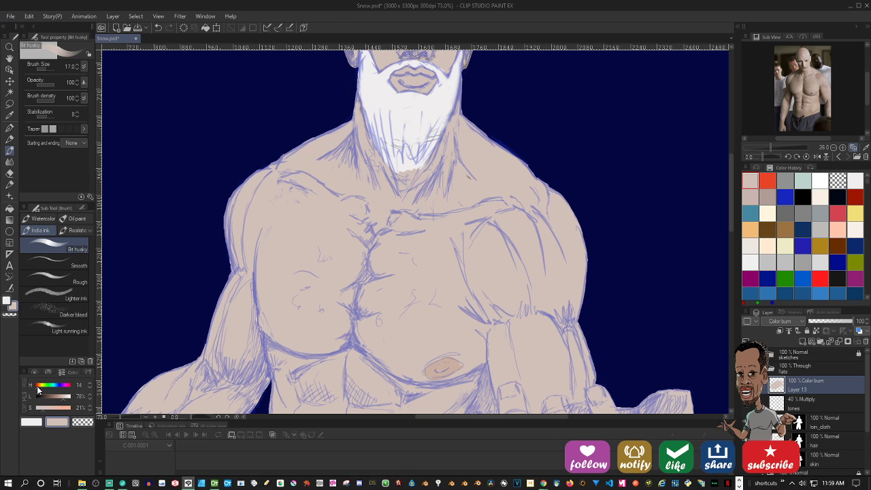
Set the paint colour to hue 14 and saturation 71%, and paint over the nipple with it
click(41, 386)
drag(402, 305, 446, 342)
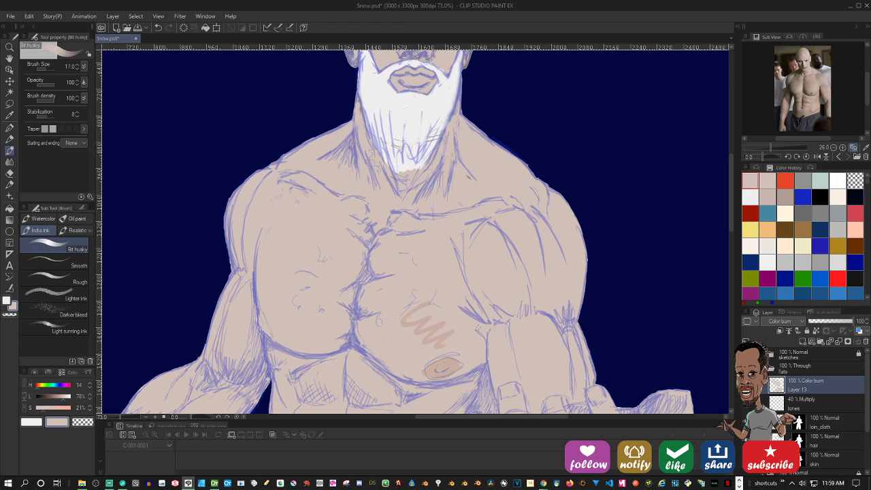
key(ctrl+z)
click(58, 407)
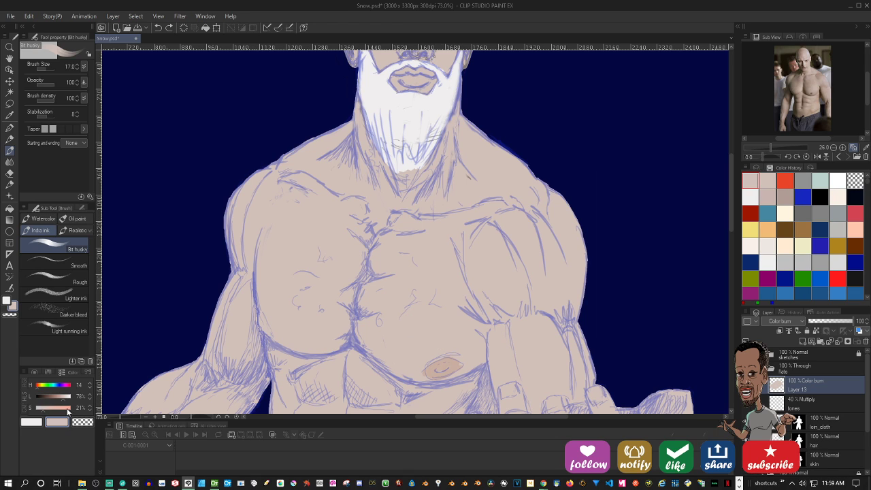
click(60, 408)
drag(436, 369, 456, 363)
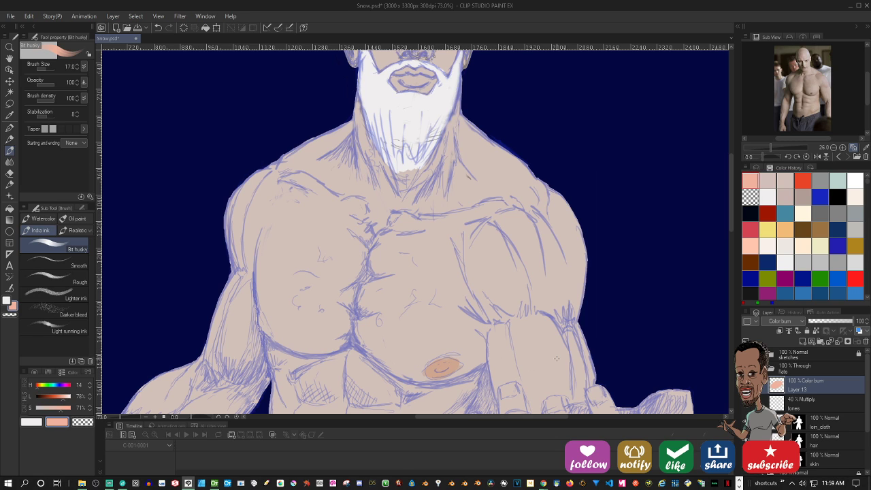
Rename the Color burn layer "blushies" and clear the test paint from it
double_click(803, 387)
text(blushes)
key(Return)
double_click(795, 407)
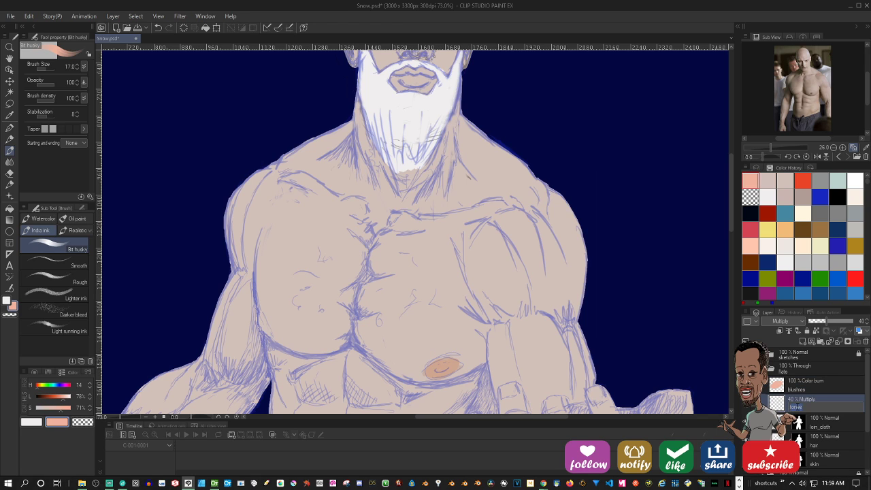
click(780, 385)
key(Delete)
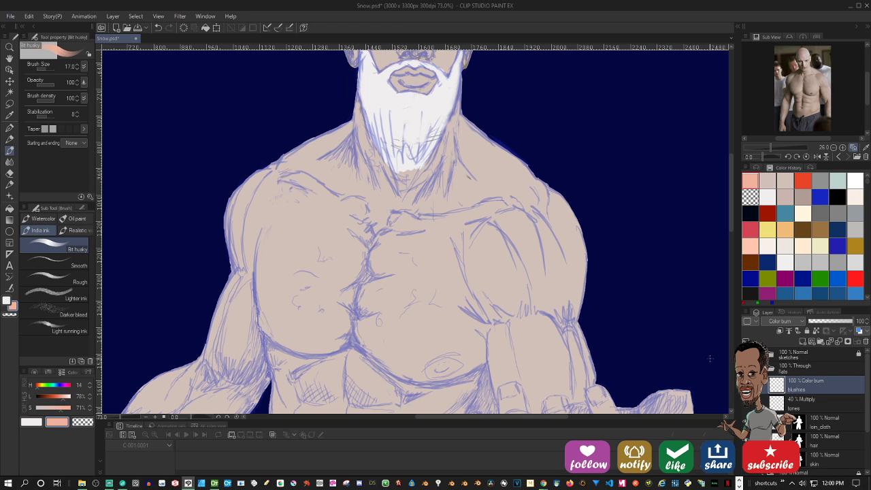
Lower the blushies layer to 60% opacity using a test blush on the nipple, and clear that paint
drag(440, 362, 433, 372)
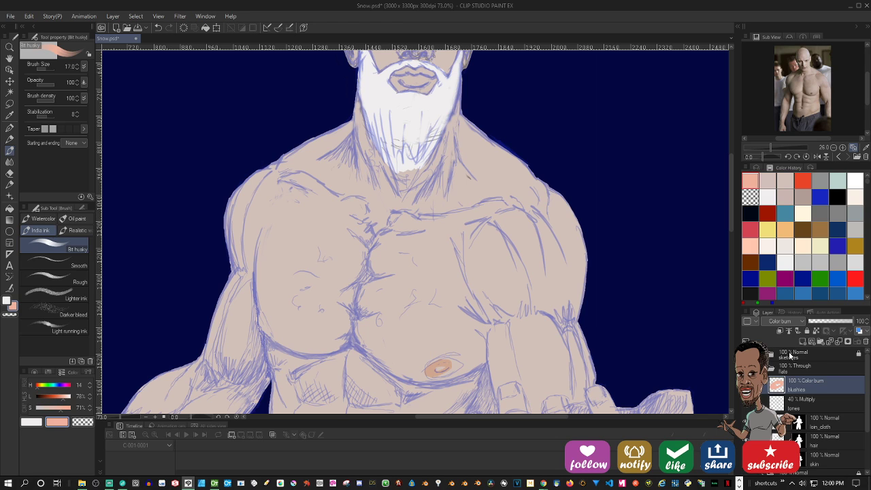
drag(844, 321, 831, 321)
key(Delete)
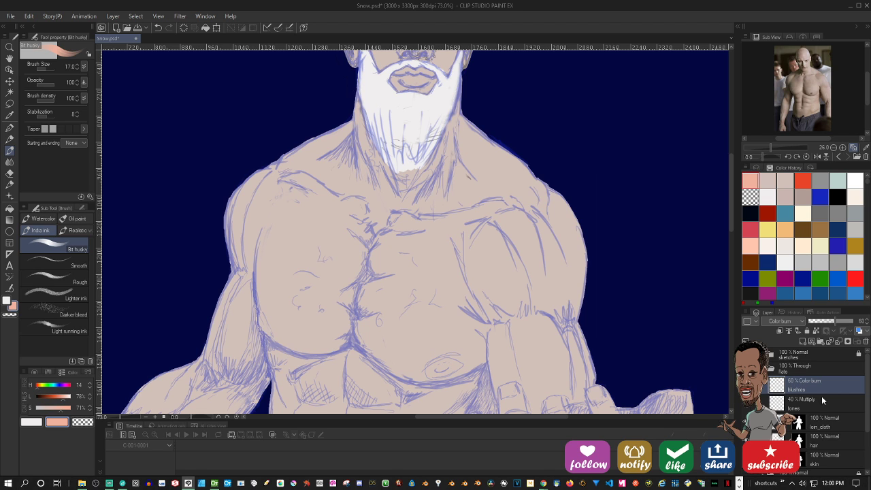
Make the tones layer active and pick the skin colour from the colour history
click(806, 403)
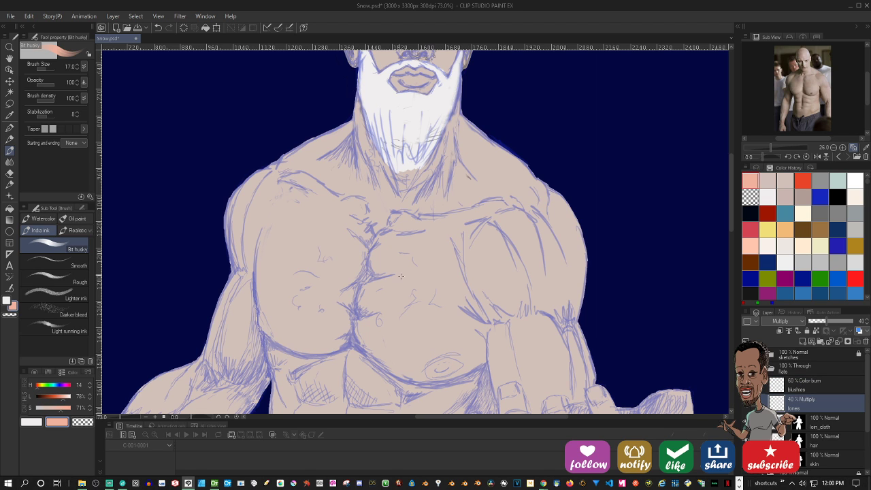
click(786, 181)
drag(519, 300, 522, 181)
scroll(519, 250, down, 2)
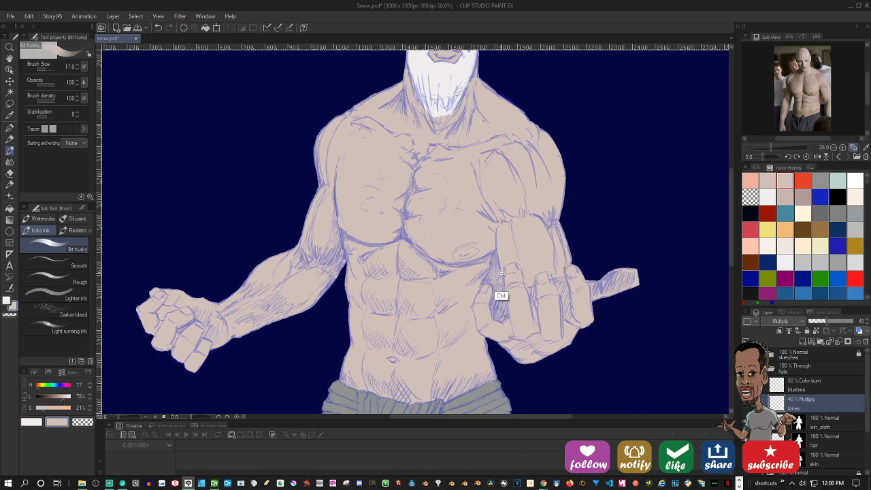
Try a pale green shading stroke on the tones layer along the torso beside the raised hand
click(837, 181)
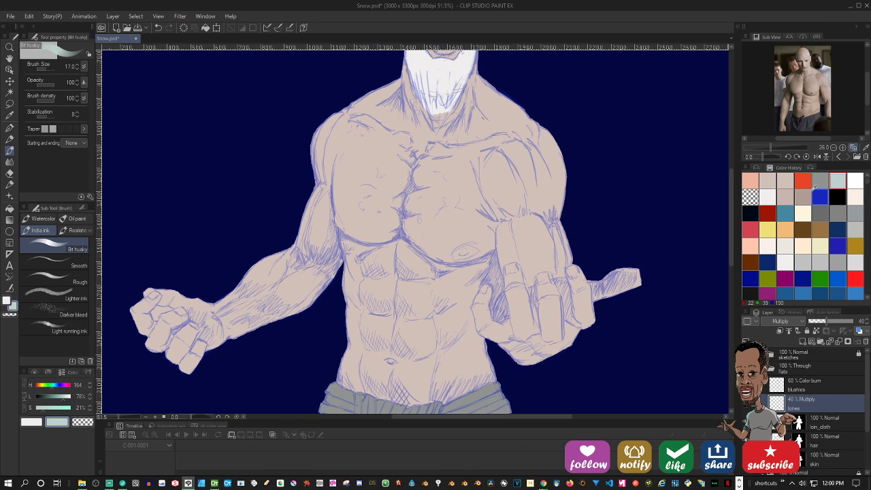
drag(469, 300, 489, 269)
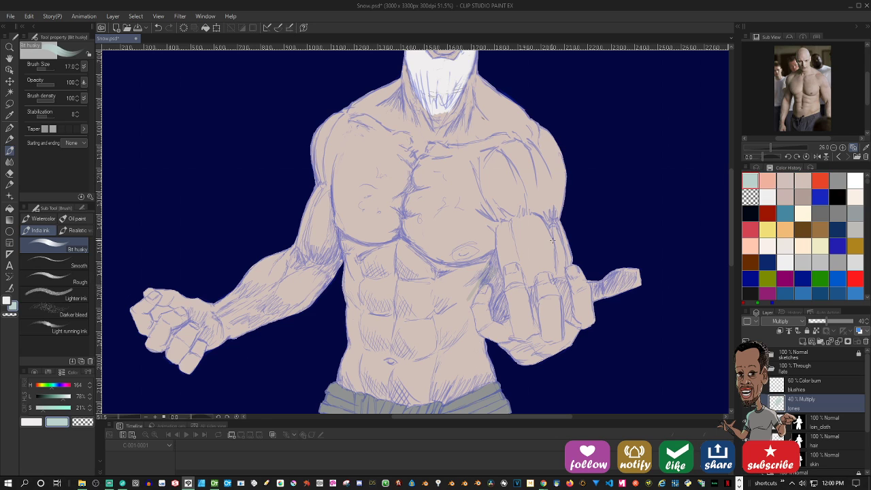
key(ctrl+z)
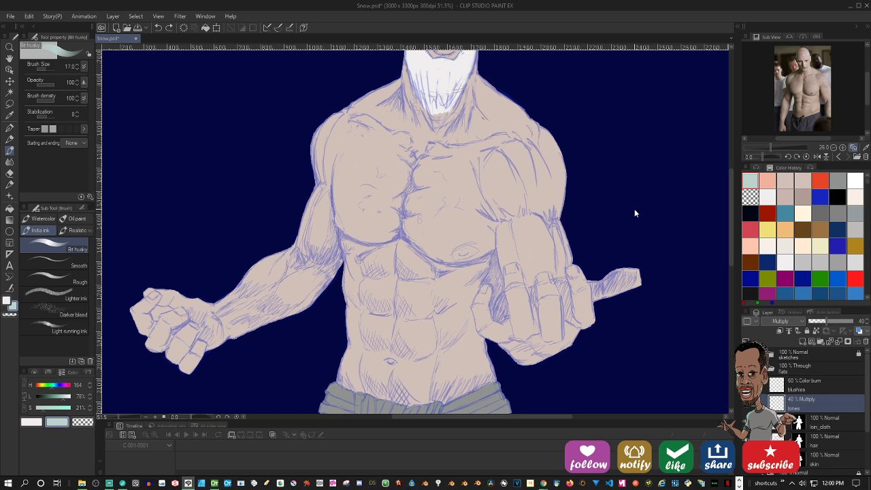
Enlarge the brush to 100 and shade the lower abdomen above the loincloth with the skin colour on the tones layer
click(801, 182)
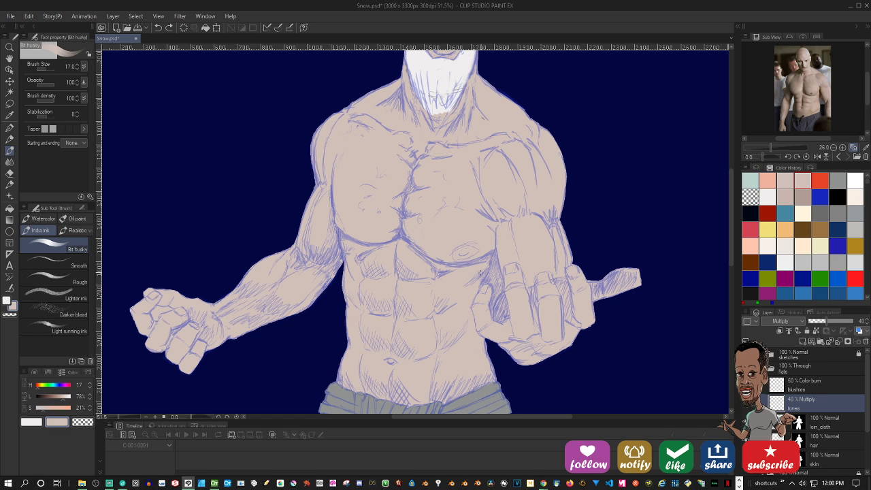
scroll(480, 273, down, 3)
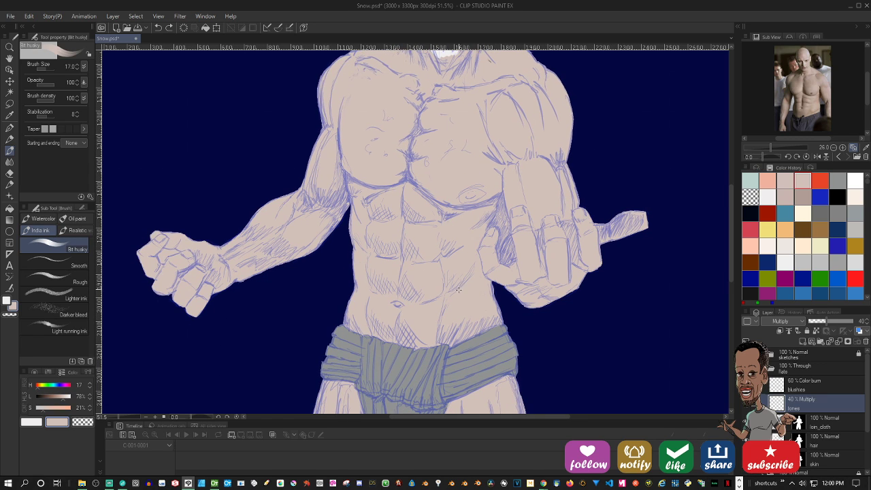
key(bracketright)
key(bracketright)
key(bracketright)
key(bracketright)
key(bracketright)
key(bracketright)
key(bracketright)
key(bracketright)
key(bracketright)
mouse_move(451, 299)
mouse_down()
mouse_move(438, 338)
mouse_move(446, 313)
mouse_move(493, 313)
mouse_up()
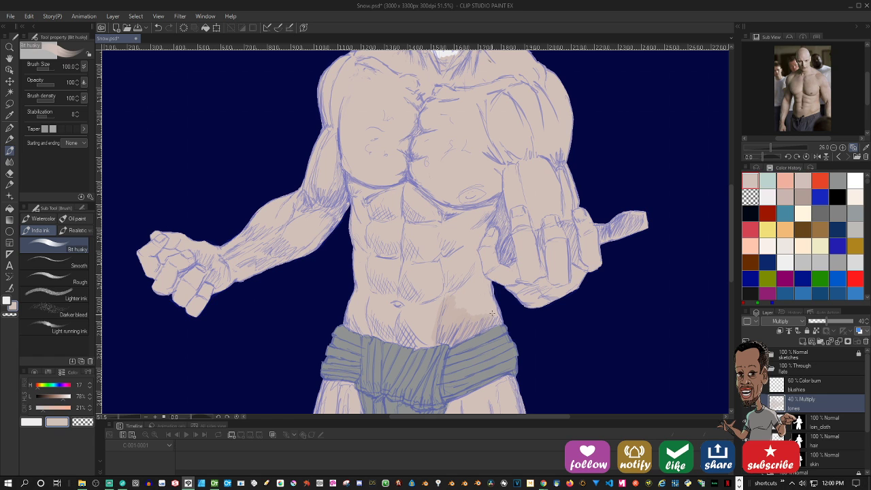
Add a new layer above the sketches folder and swap the drawing colour to off-white
drag(538, 259, 481, 291)
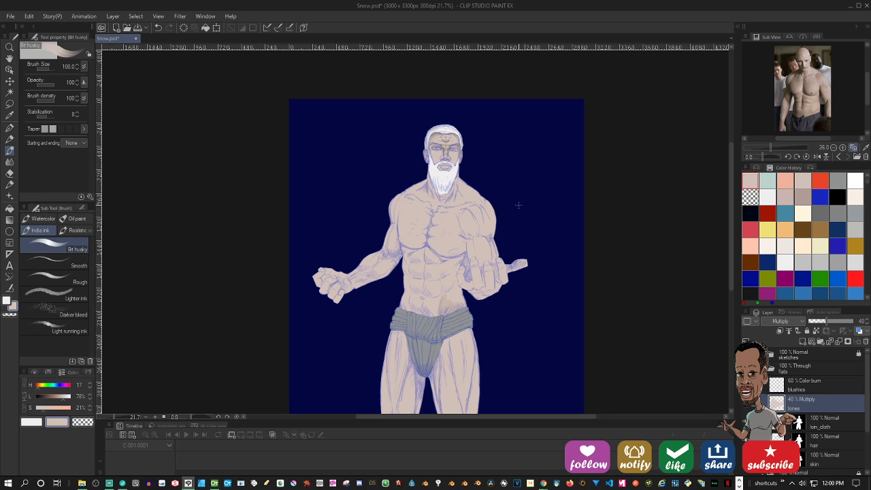
click(797, 352)
click(804, 340)
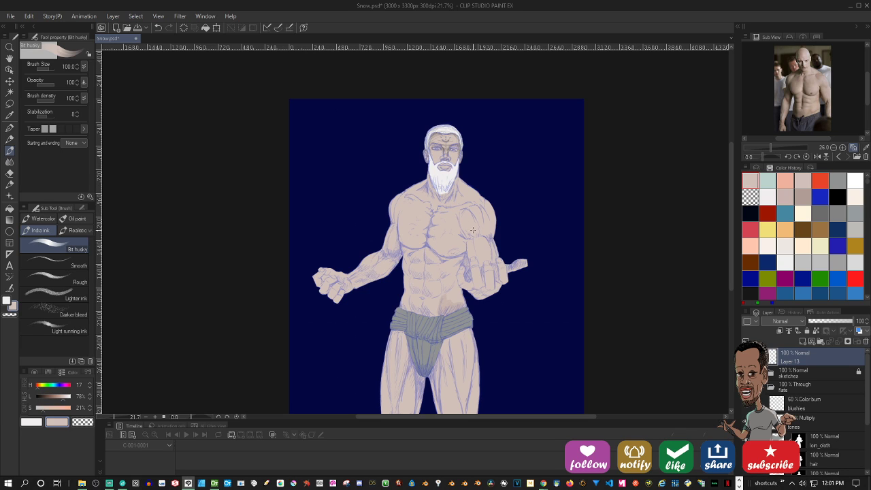
key(x)
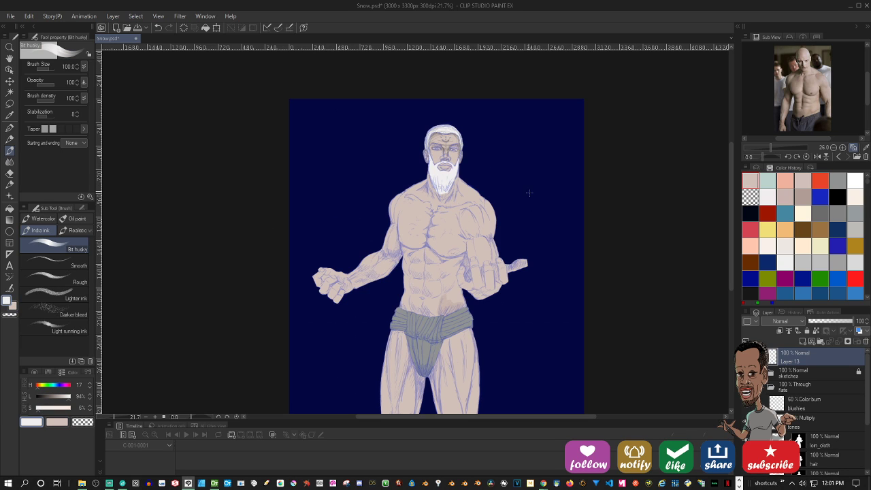
Draw off-white G-pen arrows beside the raised arm and across its forearm and chest to mark the light direction
drag(532, 224, 519, 242)
key(ctrl+z)
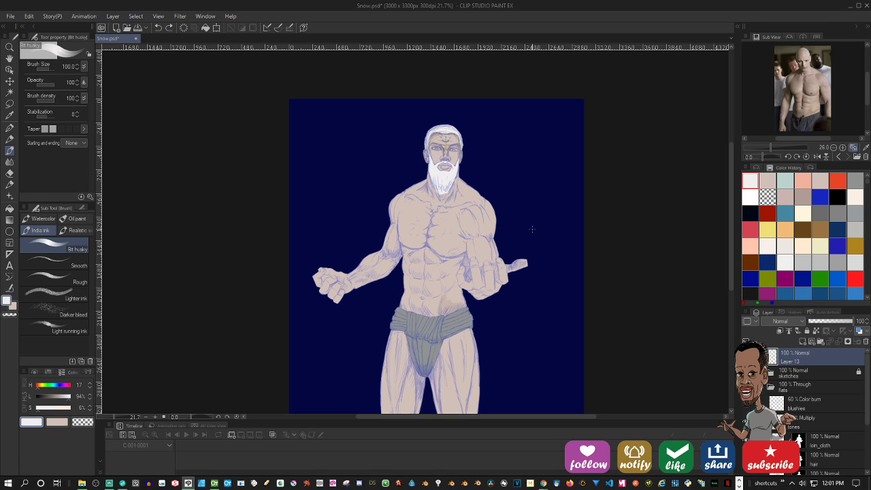
key(p)
drag(521, 231, 541, 222)
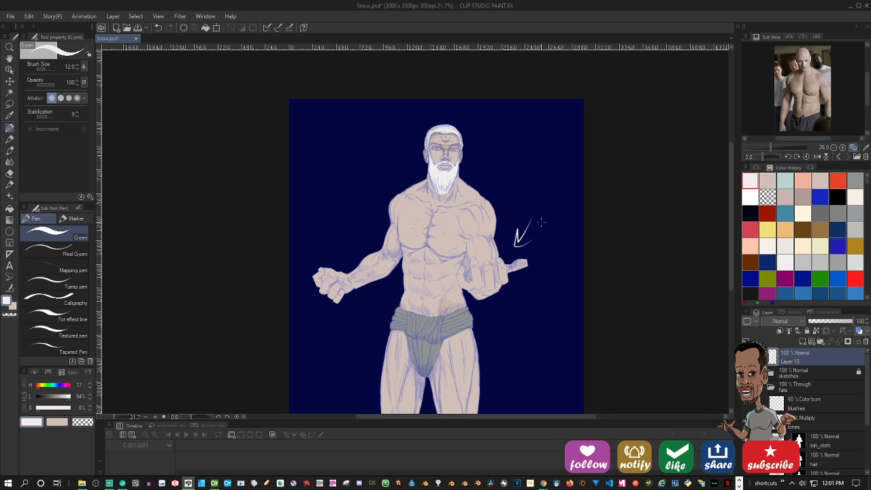
mouse_move(509, 254)
mouse_down()
mouse_move(497, 234)
mouse_move(501, 244)
mouse_move(466, 245)
mouse_move(489, 237)
mouse_move(481, 258)
mouse_move(443, 257)
mouse_up()
drag(515, 247, 507, 229)
Draw more light-direction arrows pointing down at both shoulders
drag(323, 283, 354, 233)
scroll(353, 234, down, 3)
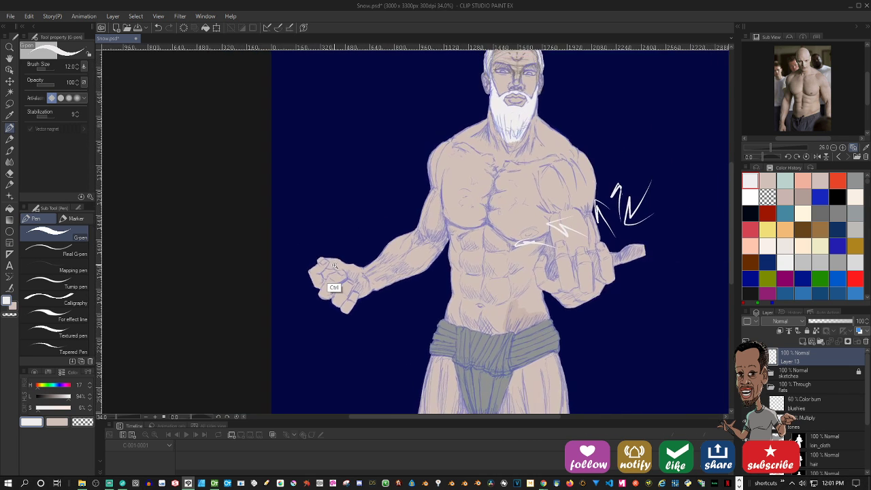
drag(468, 208, 421, 262)
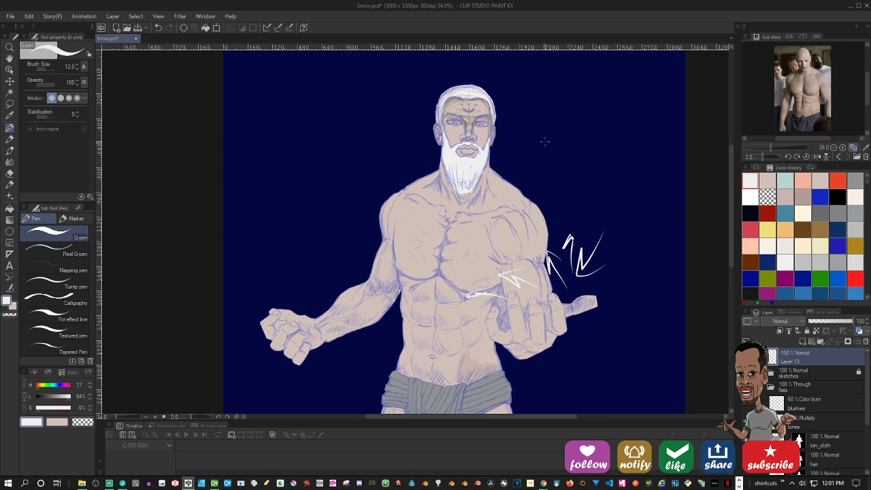
mouse_move(544, 141)
mouse_down()
mouse_move(519, 174)
mouse_move(535, 169)
mouse_move(573, 187)
mouse_move(556, 208)
mouse_up()
drag(558, 197, 570, 210)
mouse_move(378, 150)
mouse_down()
mouse_move(371, 174)
mouse_move(394, 172)
mouse_up()
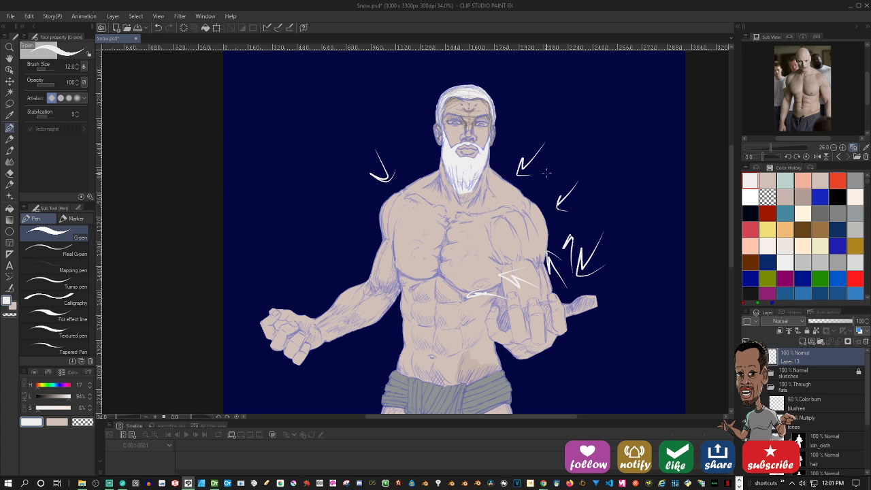
Draw an arc around the raised forearm and trace the lit edges along the shoulders, arms, waist and outer thigh
mouse_move(543, 221)
mouse_down()
mouse_move(525, 162)
mouse_move(528, 186)
mouse_up()
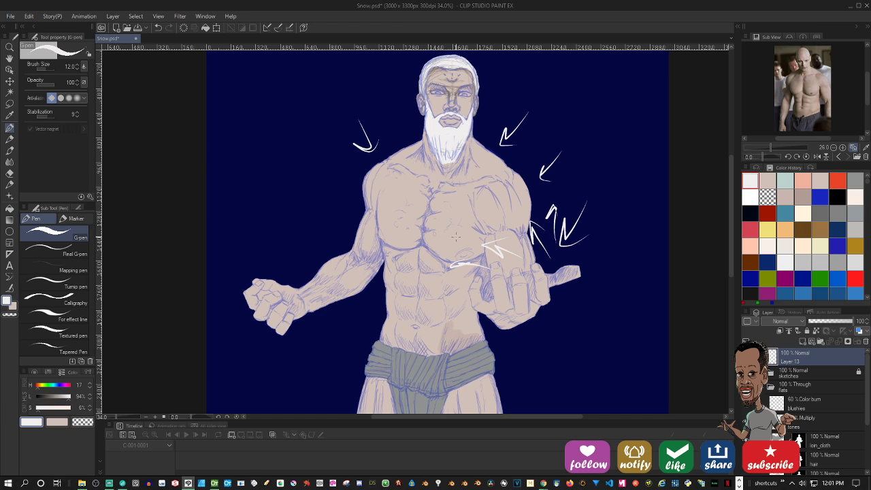
mouse_move(476, 204)
mouse_down()
mouse_move(441, 286)
mouse_move(472, 306)
mouse_move(441, 217)
mouse_move(532, 213)
mouse_up()
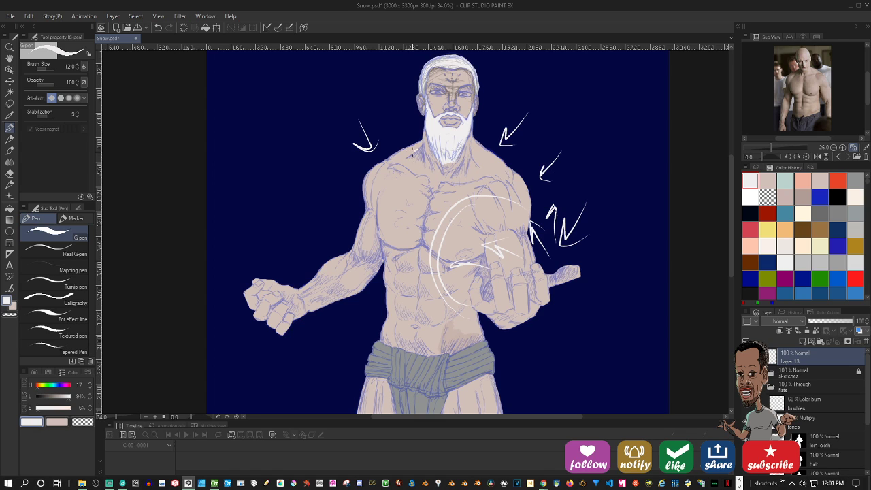
mouse_move(413, 151)
mouse_down()
mouse_move(382, 171)
mouse_move(367, 228)
mouse_move(348, 259)
mouse_move(300, 291)
mouse_move(239, 297)
mouse_move(224, 316)
mouse_up()
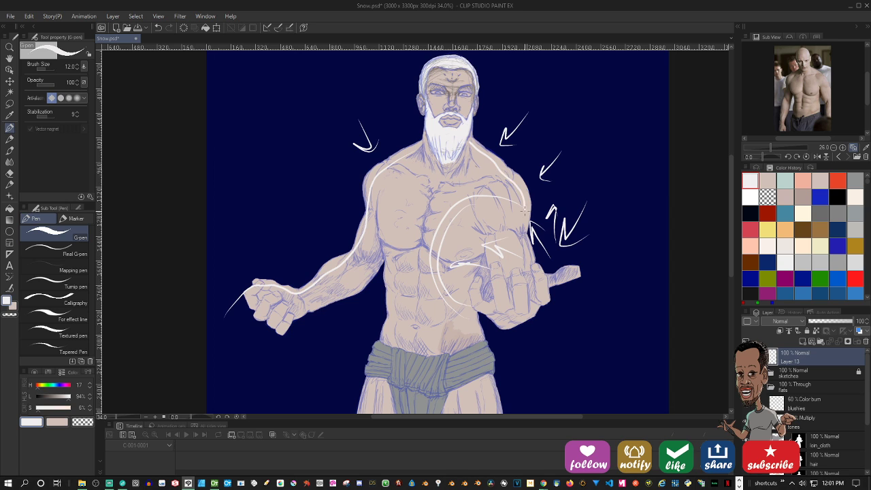
drag(540, 294, 522, 182)
mouse_move(457, 208)
mouse_down()
mouse_move(477, 277)
mouse_move(487, 411)
mouse_up()
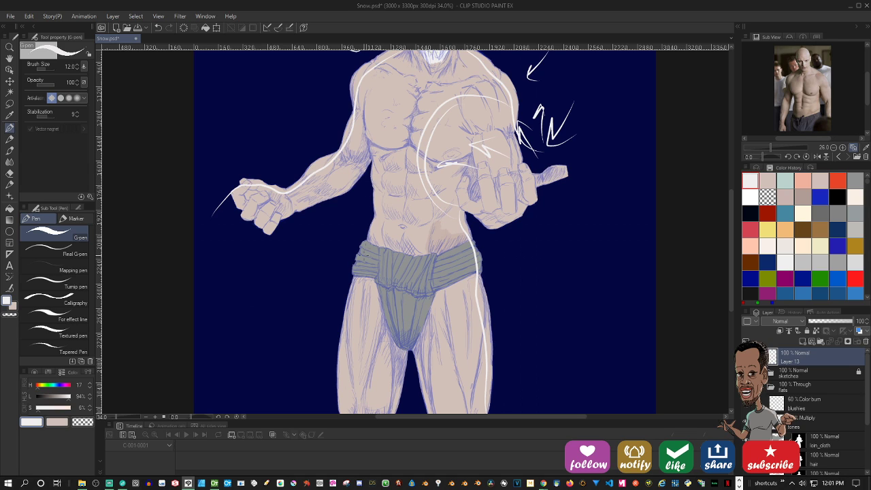
Trace the lit edges along the opposite side of the waist and outer thigh, and handwrite "lights" beside the head
mouse_move(369, 238)
mouse_down()
mouse_move(353, 292)
mouse_move(340, 413)
mouse_up()
mouse_move(371, 240)
mouse_down()
mouse_move(370, 162)
mouse_move(419, 232)
mouse_move(422, 299)
mouse_up()
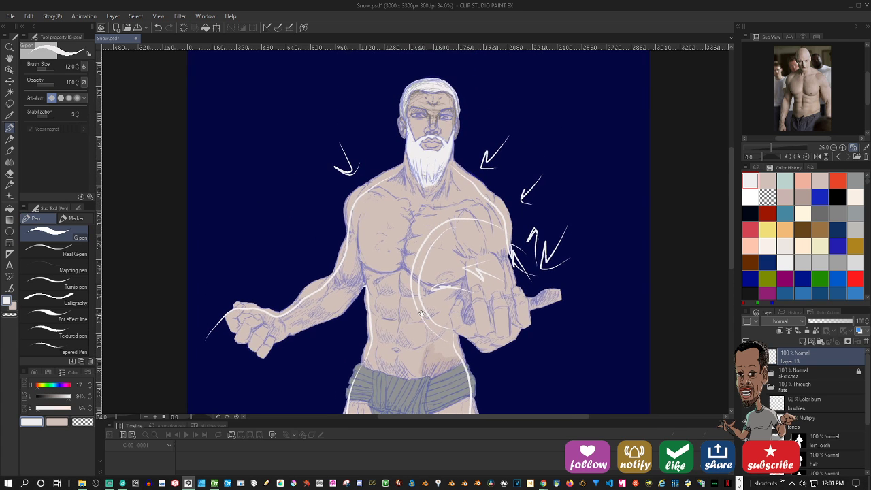
mouse_move(419, 160)
mouse_down()
mouse_move(410, 196)
mouse_move(390, 149)
mouse_move(398, 125)
mouse_move(430, 116)
mouse_move(446, 134)
mouse_move(446, 205)
mouse_up()
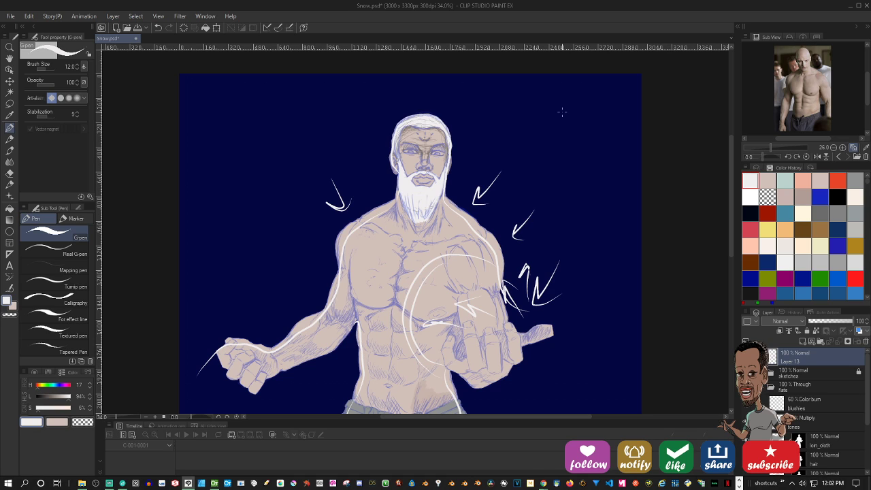
mouse_move(542, 152)
mouse_down()
mouse_move(546, 175)
mouse_move(551, 158)
mouse_move(552, 171)
mouse_move(580, 167)
mouse_up()
On the skin layer, start cutting out the gap between the thumb and fingers of the lowered hand with the G-pen in transparent colour
scroll(563, 156, down, 3)
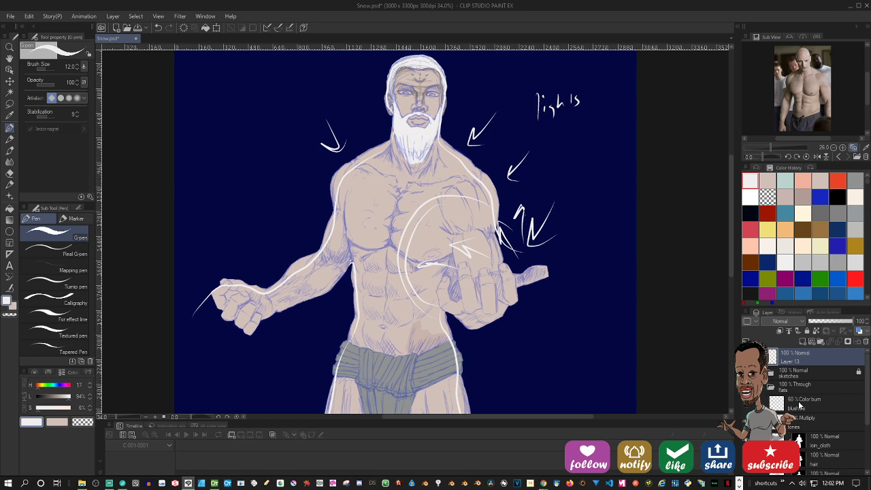
click(805, 422)
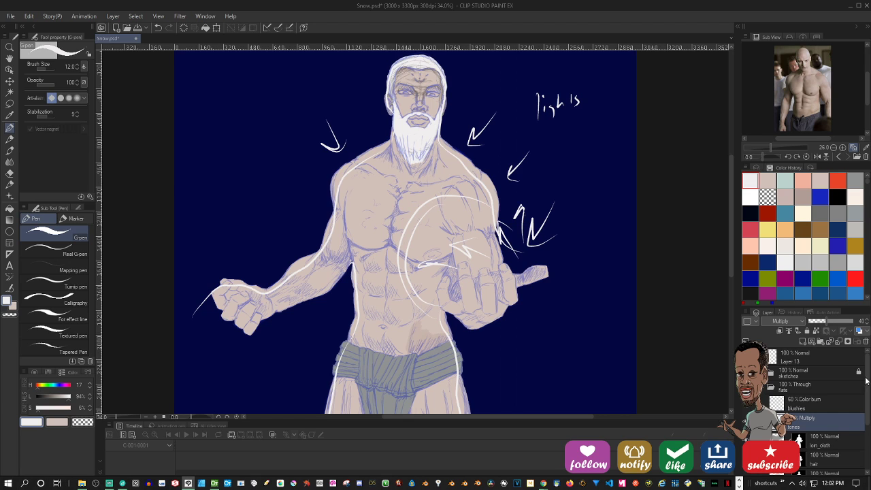
scroll(865, 415, down, 3)
click(824, 414)
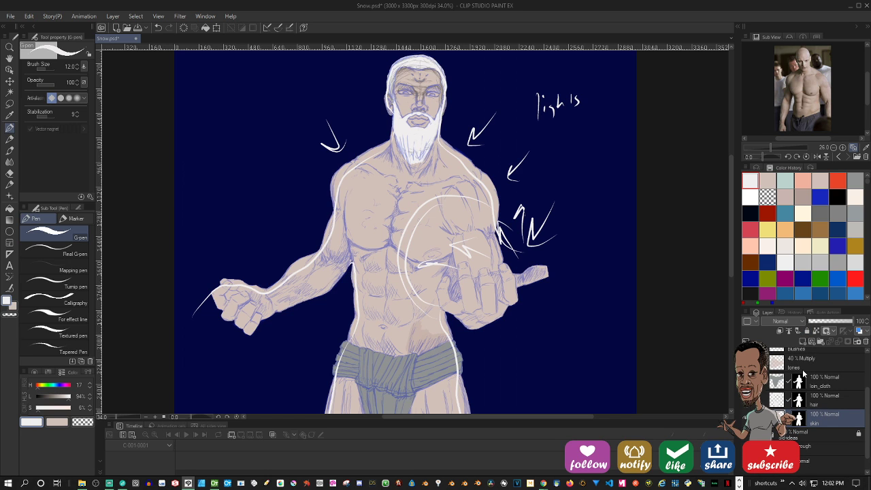
drag(295, 320, 427, 325)
drag(392, 289, 411, 258)
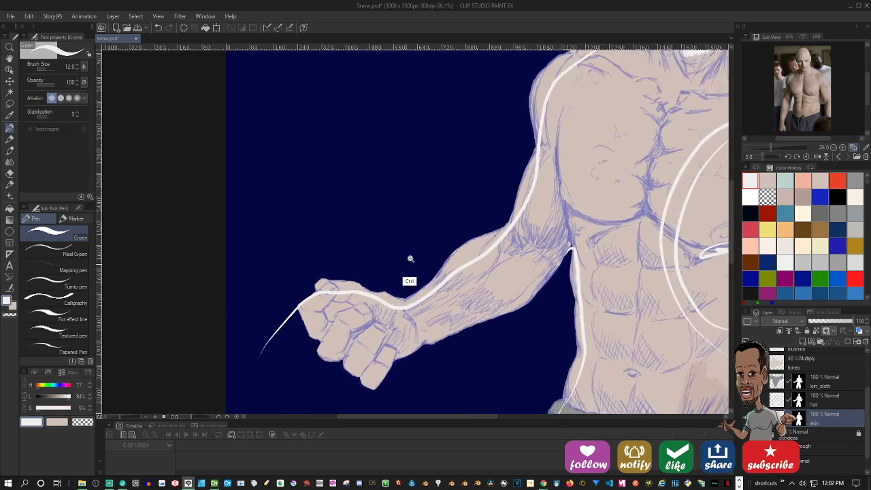
scroll(410, 258, up, 4)
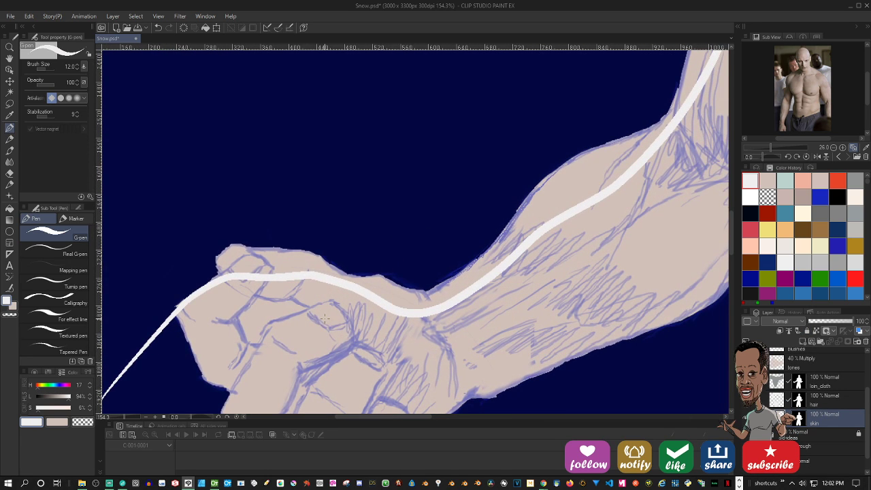
key(c)
mouse_move(252, 307)
mouse_down()
mouse_move(239, 326)
mouse_move(251, 345)
mouse_up()
key(ctrl+z)
scroll(276, 333, up, 4)
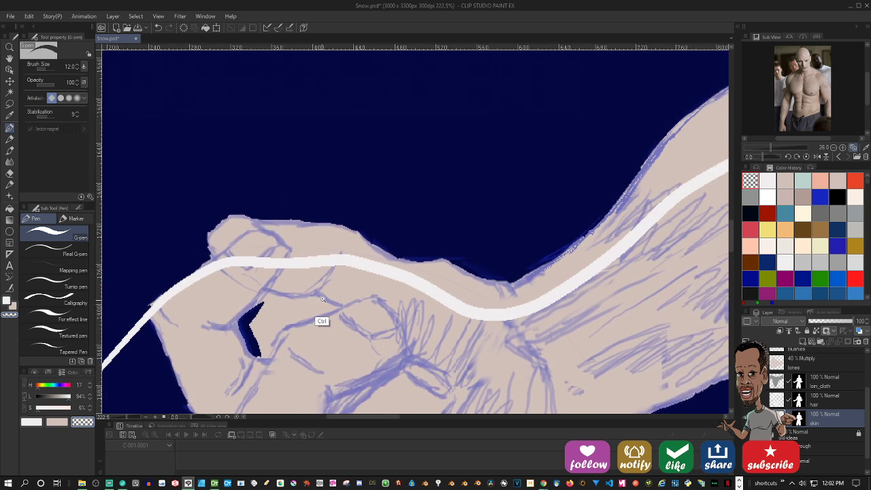
key(b)
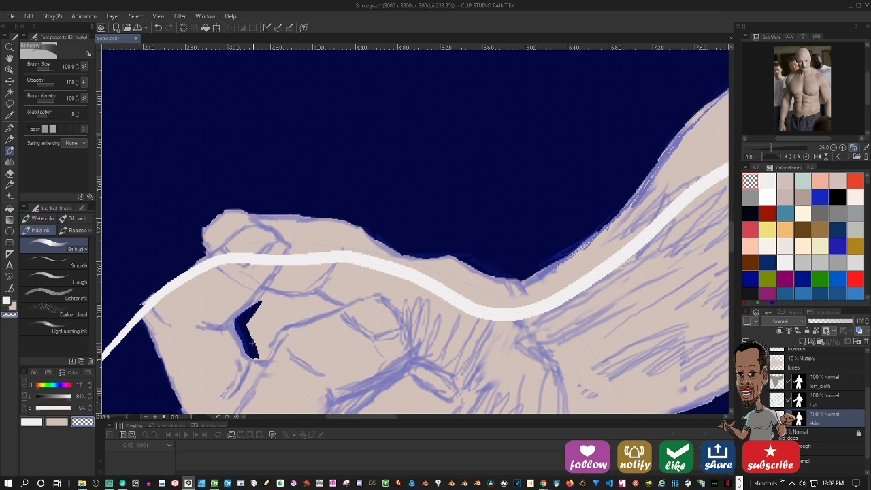
drag(261, 339, 257, 320)
key(ctrl+z)
key(p)
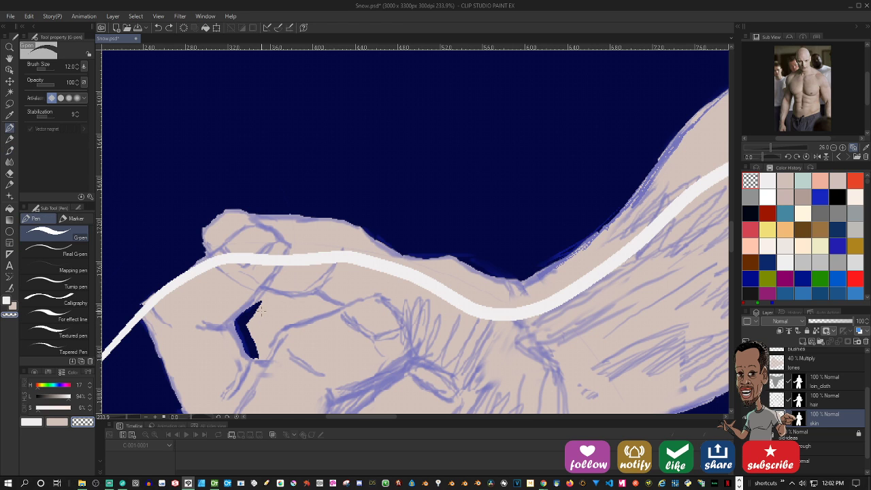
Set the G-pen to the strongest anti-aliasing and reduce its brush size to 6
click(76, 97)
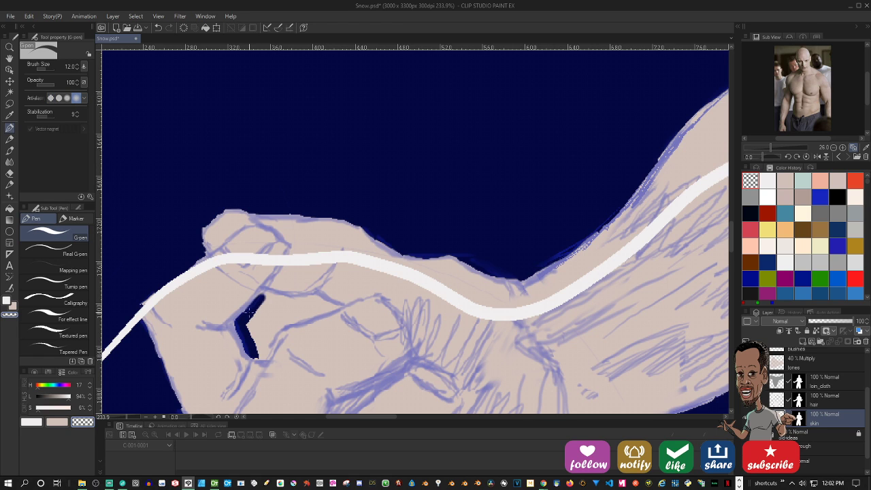
key(bracketleft)
key(bracketleft)
key(bracketleft)
key(bracketleft)
Erase an outline around the gap between the thumb and fingers, following the sketch lines and redoing strokes that miss
mouse_move(260, 293)
mouse_down()
mouse_move(341, 307)
mouse_move(276, 333)
mouse_move(260, 362)
mouse_up()
key(ctrl+z)
key(ctrl+z)
key(ctrl+z)
drag(277, 333, 267, 357)
drag(235, 324, 250, 356)
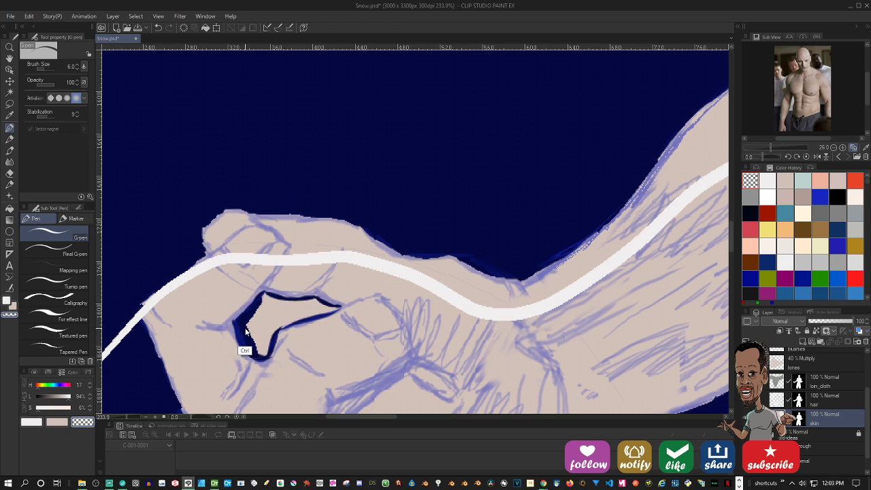
key(ctrl+z)
drag(235, 325, 250, 357)
key(ctrl+z)
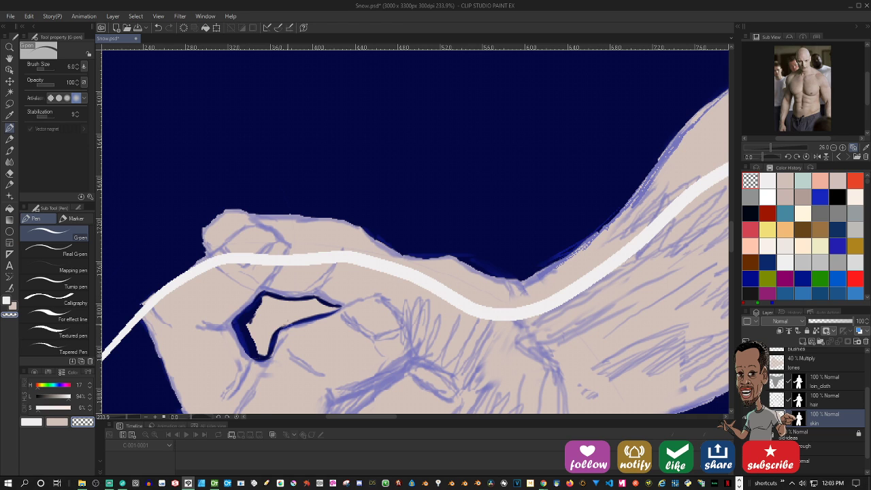
Auto select the skin colour enclosed by the outlined finger gap, delete it and clear the selection
key(w)
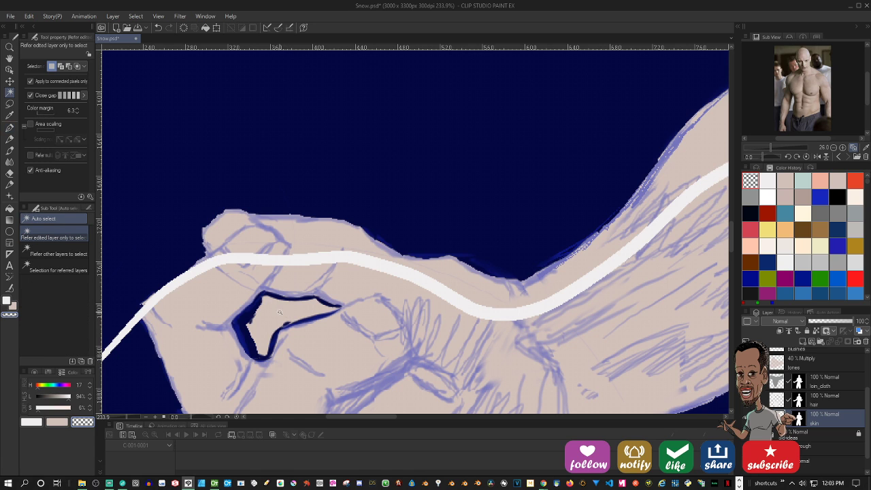
click(288, 311)
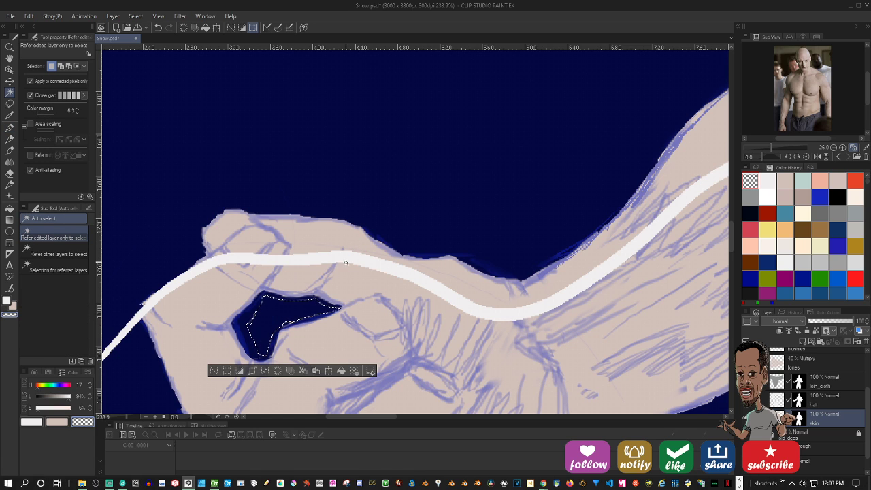
key(ctrl+d)
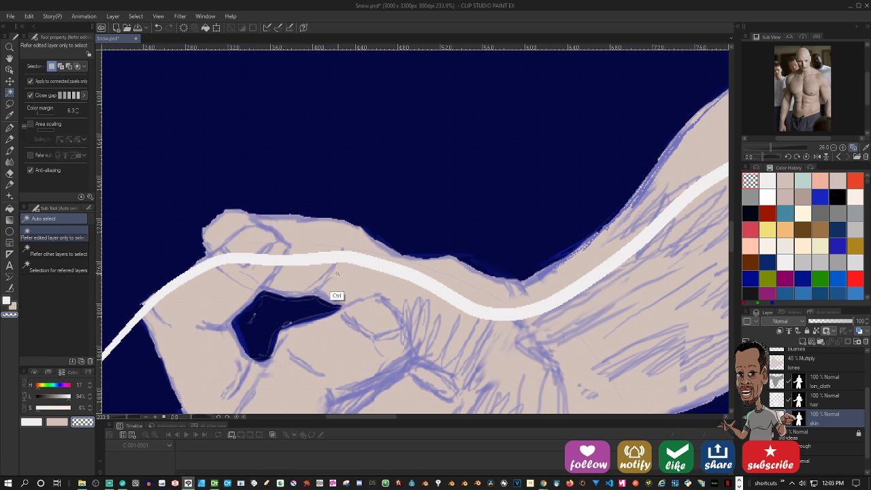
click(244, 329)
key(Delete)
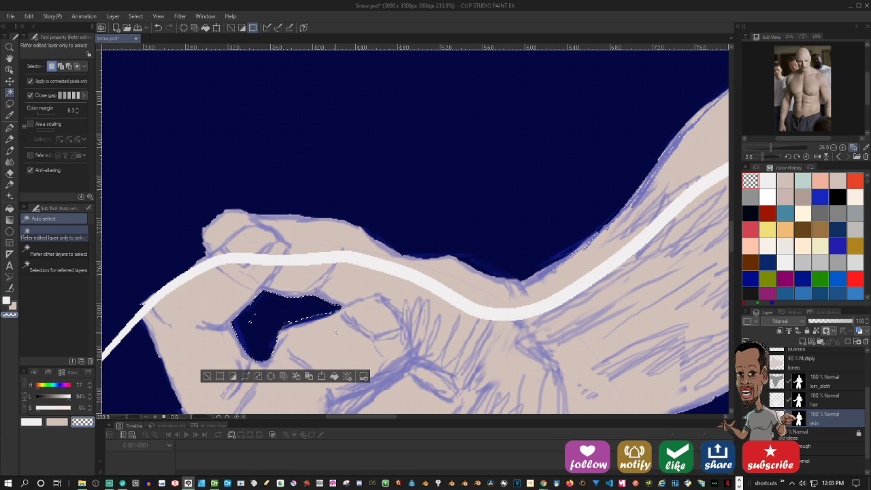
key(ctrl+d)
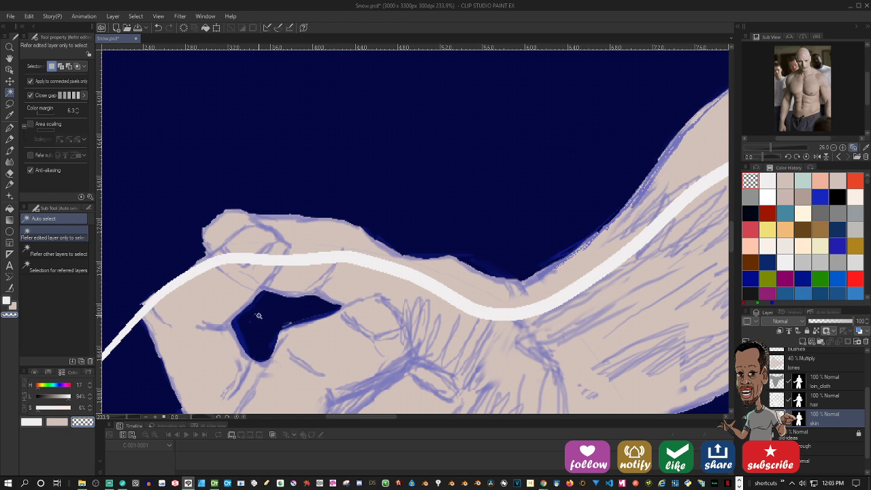
Clean the leftover specks and rough edges of the finger gap with the transparent G-pen
key(p)
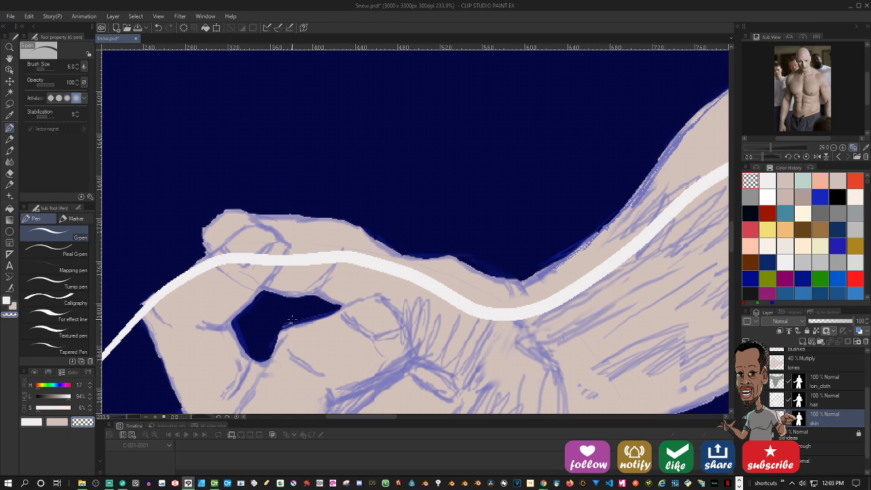
drag(285, 326, 297, 323)
mouse_move(324, 302)
mouse_down()
mouse_move(265, 311)
mouse_move(273, 295)
mouse_move(298, 300)
mouse_move(255, 304)
mouse_up()
key(ctrl+z)
drag(235, 324, 238, 334)
scroll(334, 320, down, 4)
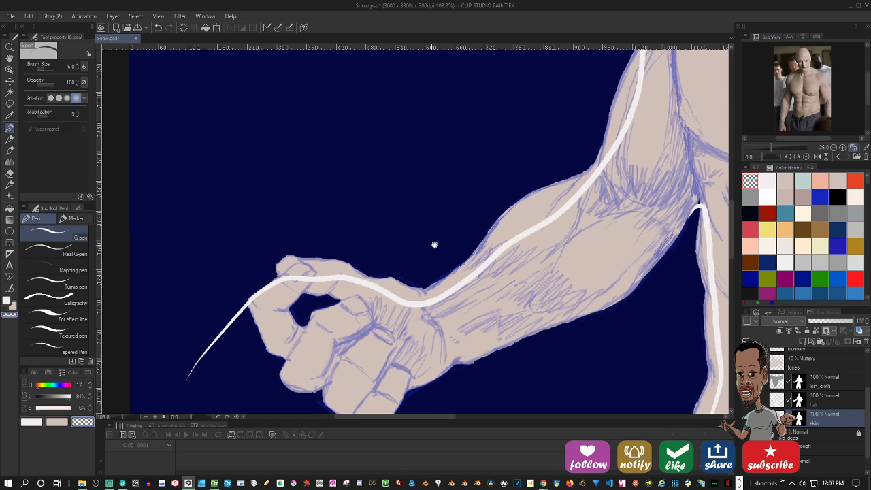
Erase the skin colour spilling past the sketch line along the forearm's lower edge near the wrist
drag(434, 245, 372, 198)
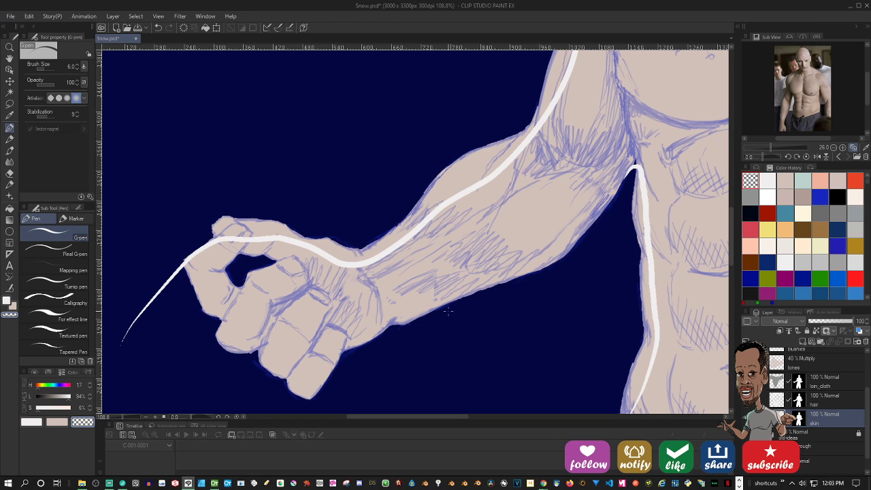
scroll(463, 313, up, 5)
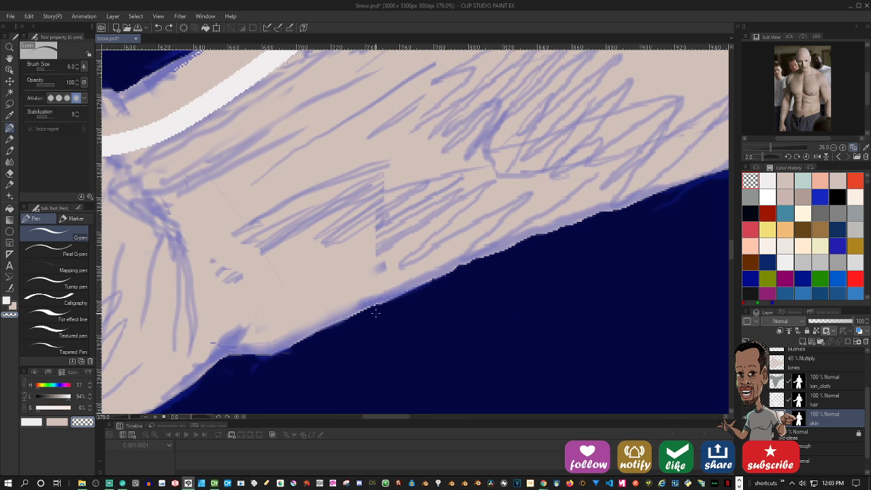
drag(390, 300, 430, 282)
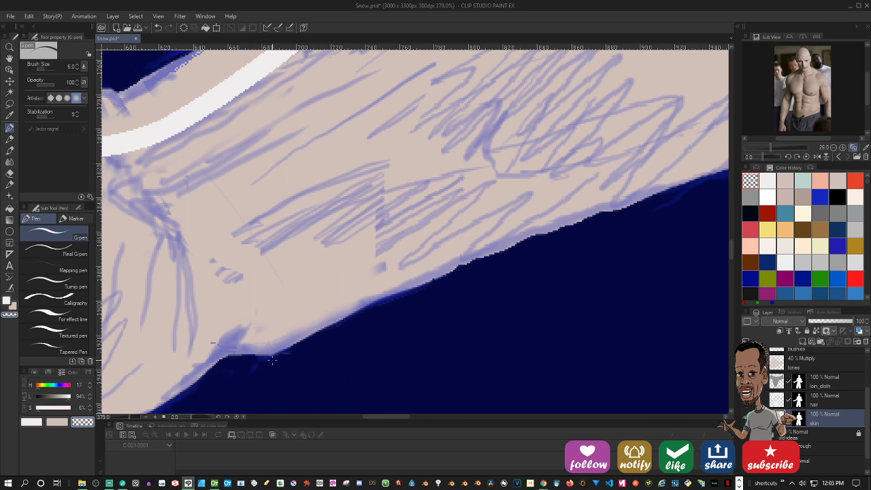
mouse_move(274, 354)
mouse_down()
mouse_move(382, 297)
mouse_move(522, 247)
mouse_move(412, 292)
mouse_move(324, 311)
mouse_up()
drag(253, 325, 404, 264)
drag(447, 253, 466, 244)
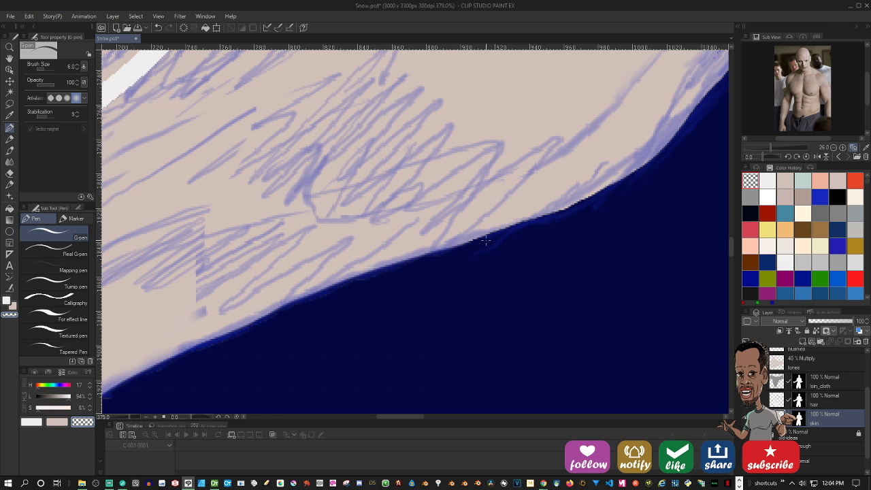
Trim the skin colour along the underside of the arm from mid-forearm up towards the armpit
mouse_move(563, 229)
mouse_down()
mouse_move(348, 313)
mouse_move(378, 277)
mouse_move(501, 186)
mouse_move(462, 249)
mouse_move(381, 303)
mouse_up()
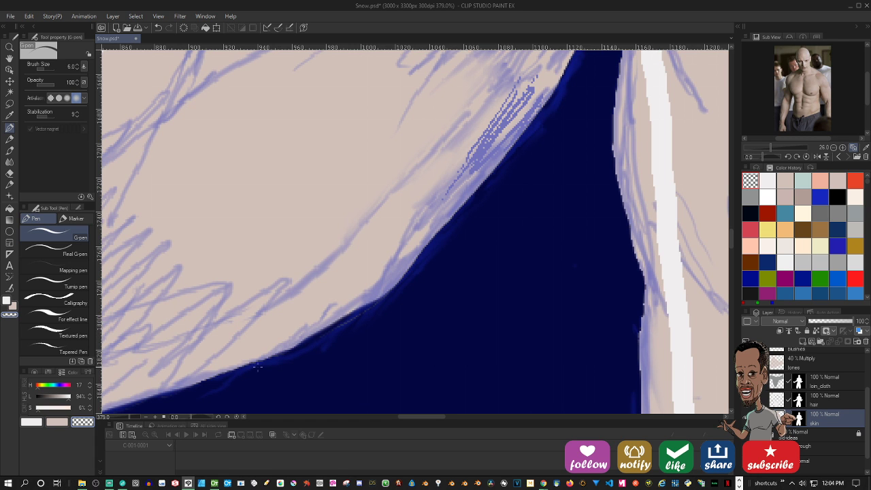
drag(428, 279, 319, 368)
drag(412, 267, 377, 320)
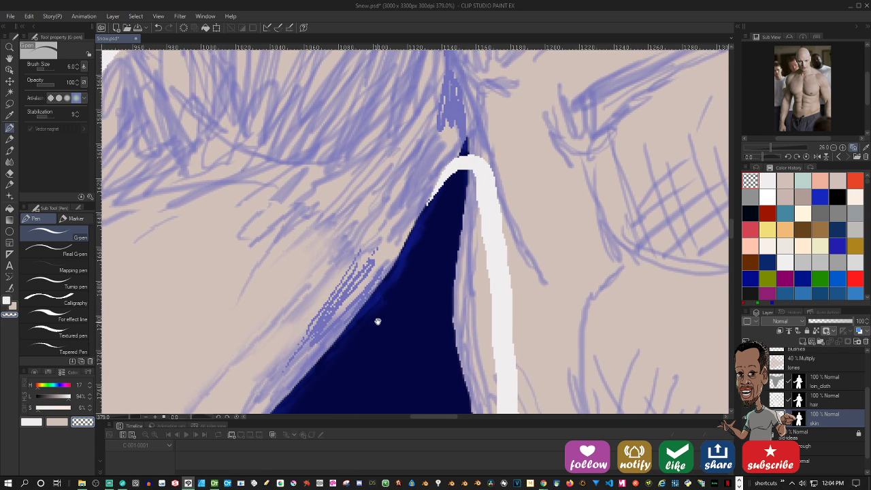
drag(455, 286, 446, 151)
mouse_move(445, 182)
mouse_down()
mouse_move(460, 286)
mouse_move(443, 206)
mouse_up()
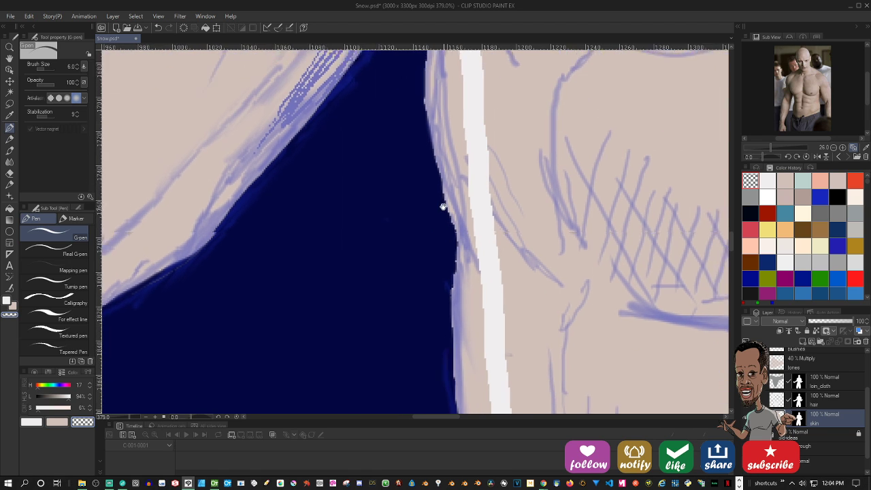
Smooth the skin edge down the side of the torso to the loincloth, undoing and redrawing poor strokes
mouse_move(439, 174)
mouse_down()
mouse_move(455, 245)
mouse_move(451, 280)
mouse_move(448, 173)
mouse_move(461, 355)
mouse_up()
key(ctrl+z)
key(ctrl+z)
key(ctrl+z)
drag(479, 323, 484, 166)
mouse_move(465, 204)
mouse_down()
mouse_move(474, 235)
mouse_move(467, 277)
mouse_move(416, 398)
mouse_up()
key(ctrl+z)
mouse_move(439, 354)
mouse_down()
mouse_move(458, 204)
mouse_move(415, 331)
mouse_move(460, 222)
mouse_move(448, 258)
mouse_up()
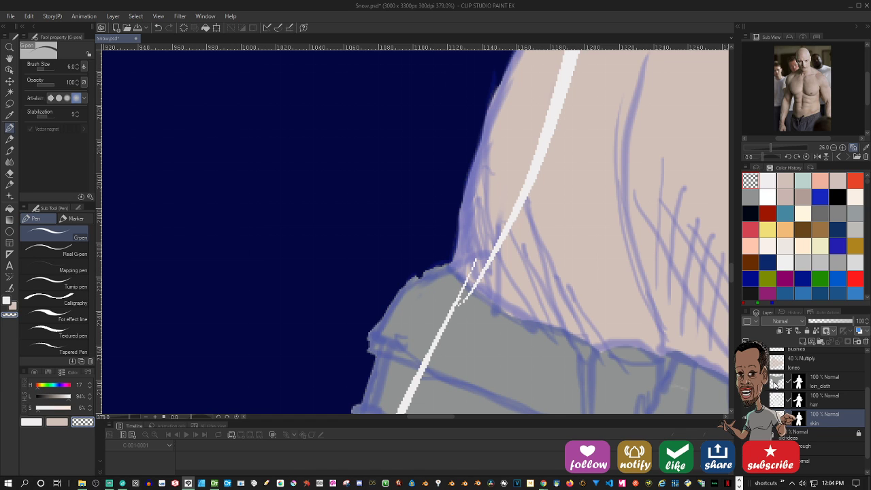
Tidy the outer corner where the loincloth meets the waist by erasing stray edges on the loin_cloth and skin layers
click(777, 383)
mouse_move(446, 267)
mouse_down()
mouse_move(392, 288)
mouse_move(445, 260)
mouse_move(408, 278)
mouse_move(433, 275)
mouse_up()
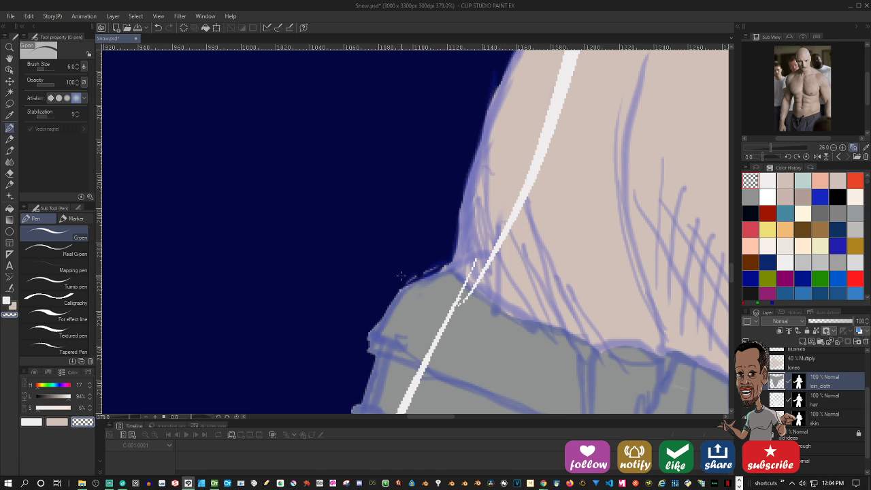
click(825, 418)
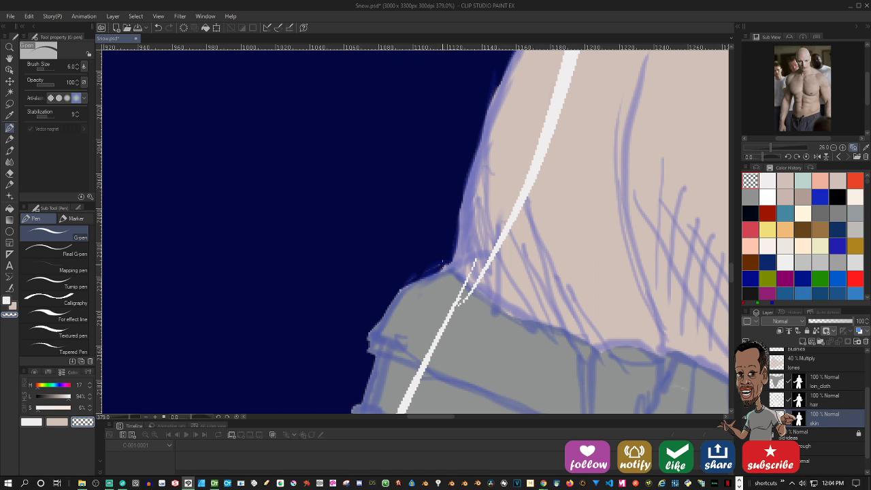
drag(453, 262, 439, 271)
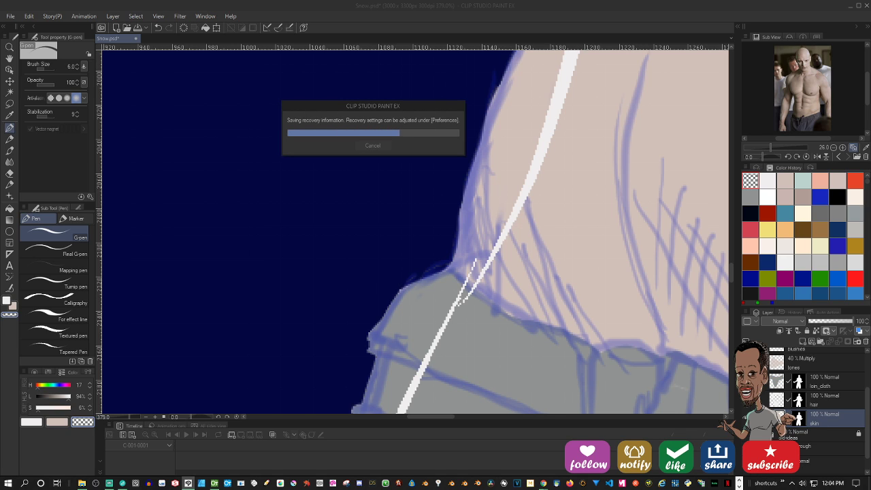
click(779, 382)
drag(443, 322, 502, 255)
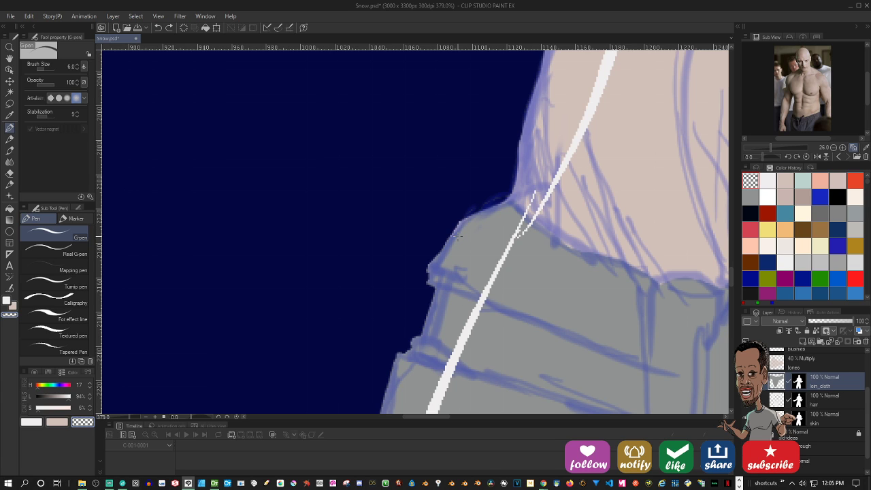
click(831, 418)
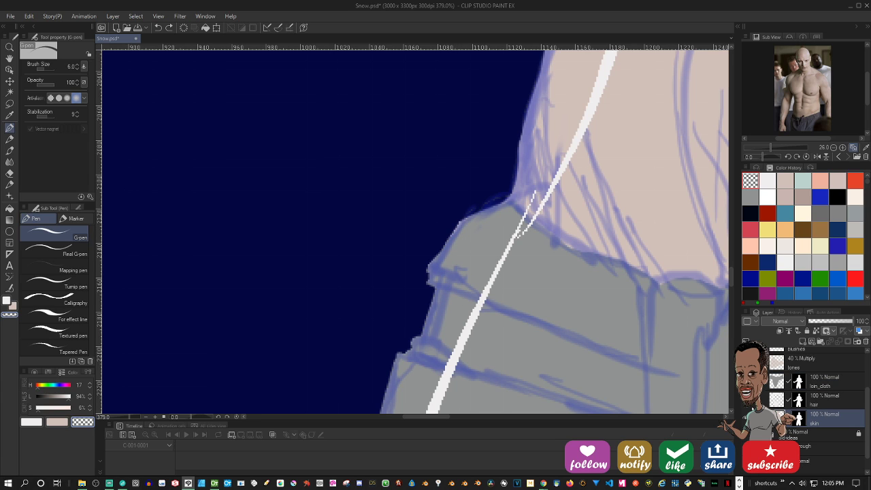
drag(471, 217, 450, 233)
Erase leftover skin colour along the outer folds of the loincloth at the hip, using brush size 20 and transparent colour
drag(432, 320, 416, 233)
key(])
key(])
key(])
key(])
key(])
key(])
key(])
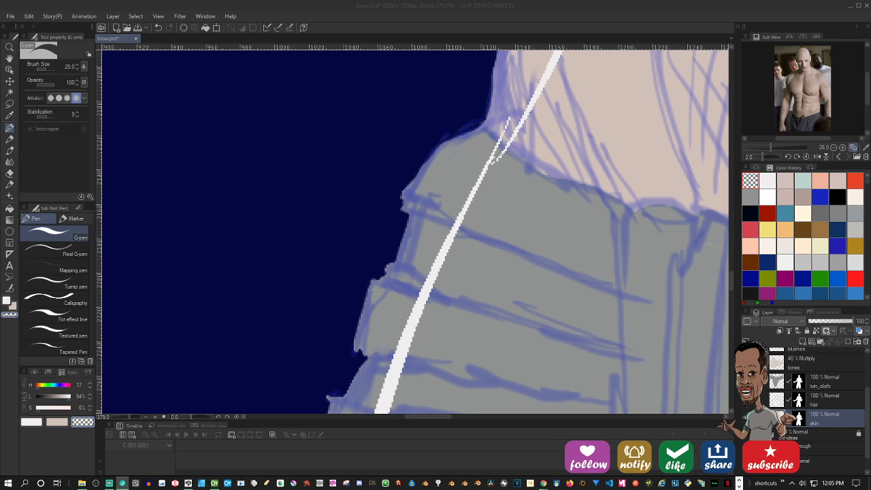
click(362, 334)
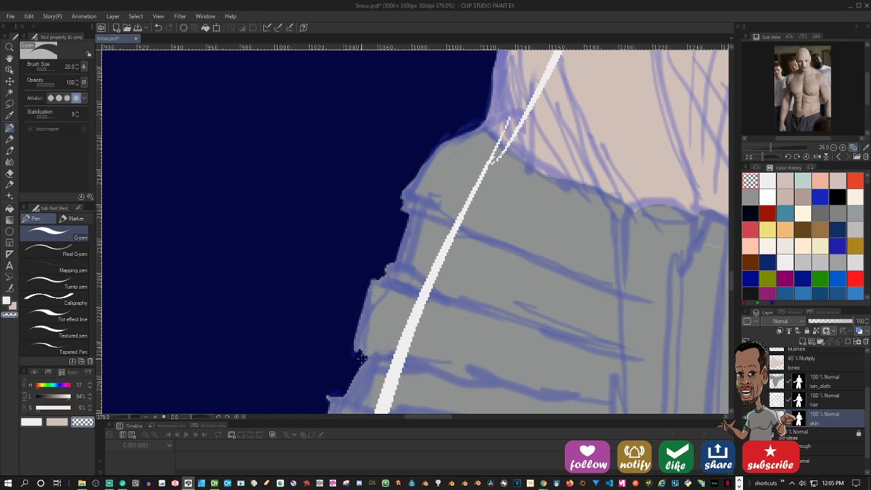
drag(385, 344, 402, 229)
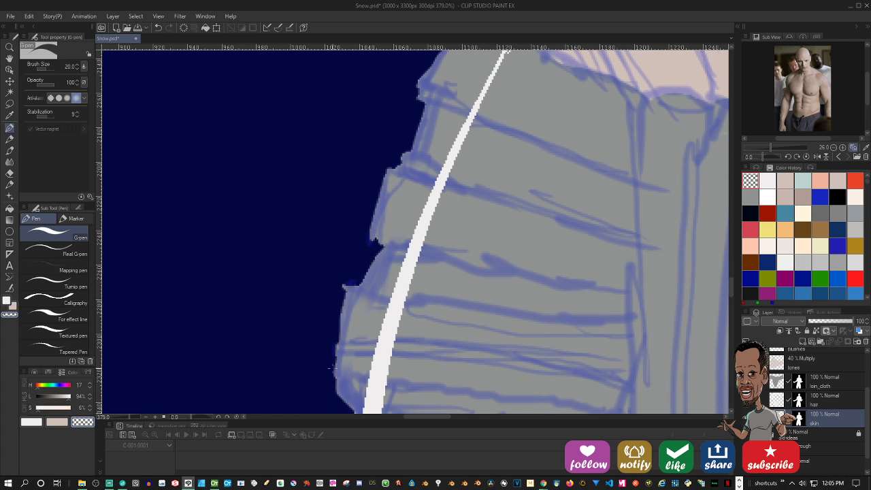
drag(334, 367, 367, 241)
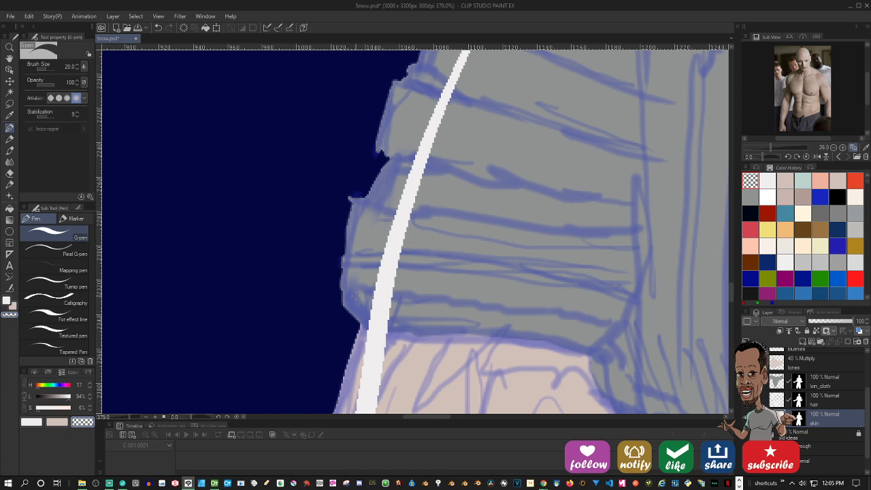
Trim the skin edge just below the loincloth at the top of the outer thigh with brush size 7, redoing poor strokes
drag(364, 326, 349, 365)
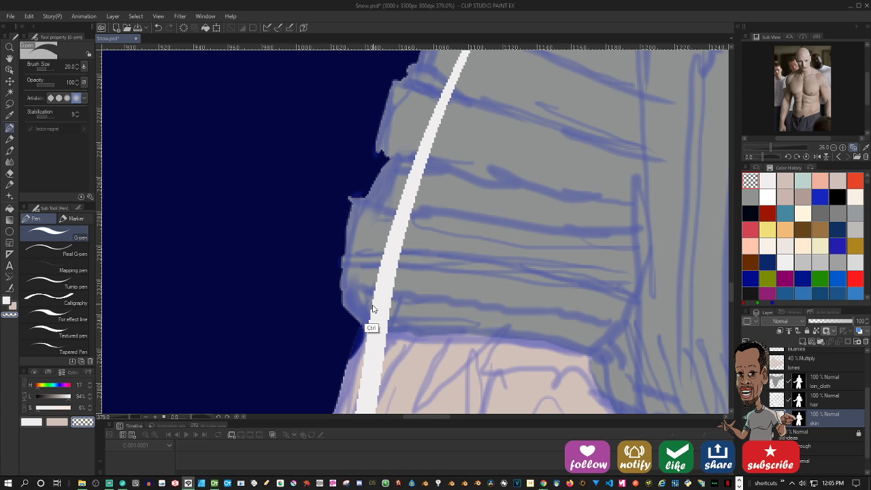
key(ctrl+z)
key([)
key([)
key([)
key([)
key([)
key([)
drag(363, 323, 338, 368)
drag(328, 409, 357, 281)
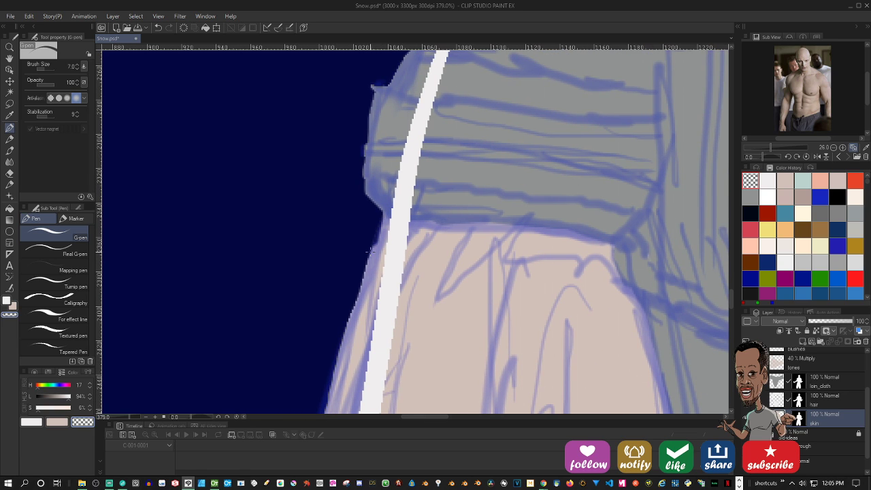
key(ctrl+z)
drag(383, 211, 370, 249)
Continue trimming the skin edge down the side of the outer thigh to follow the sketch line
drag(344, 344, 379, 224)
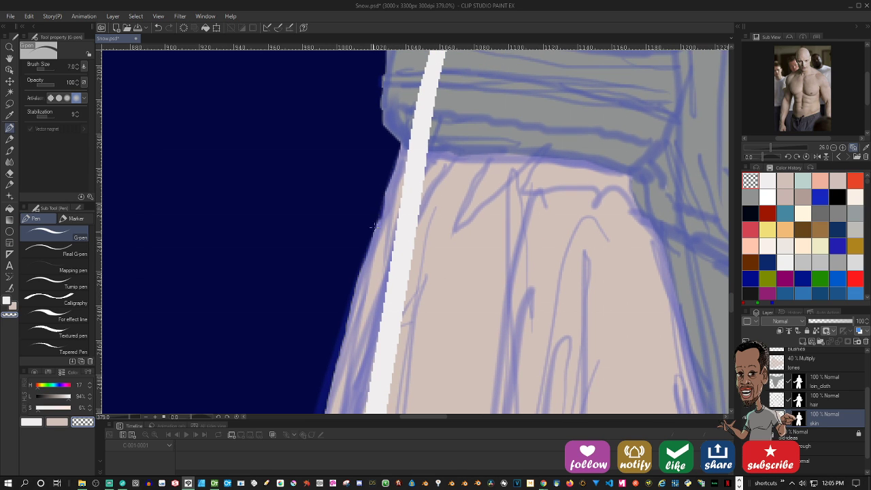
drag(388, 185, 378, 222)
mouse_move(368, 301)
mouse_down()
mouse_move(380, 227)
mouse_move(345, 296)
mouse_move(356, 218)
mouse_up()
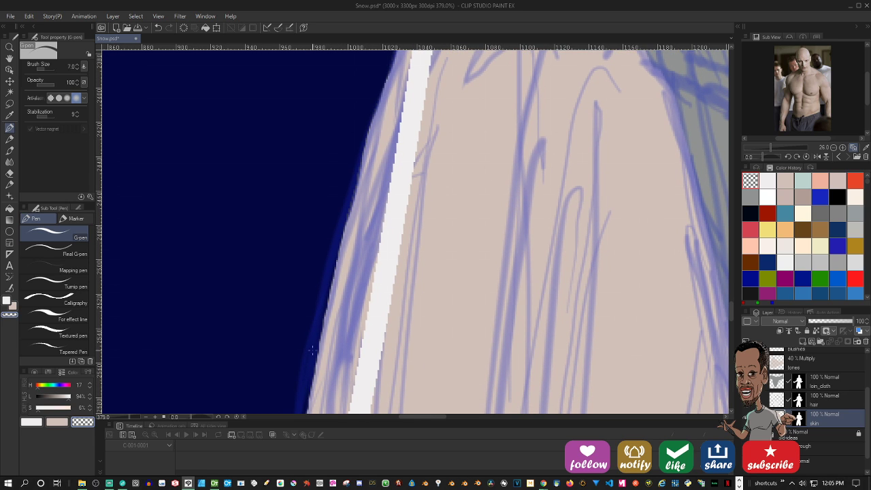
drag(332, 387, 340, 239)
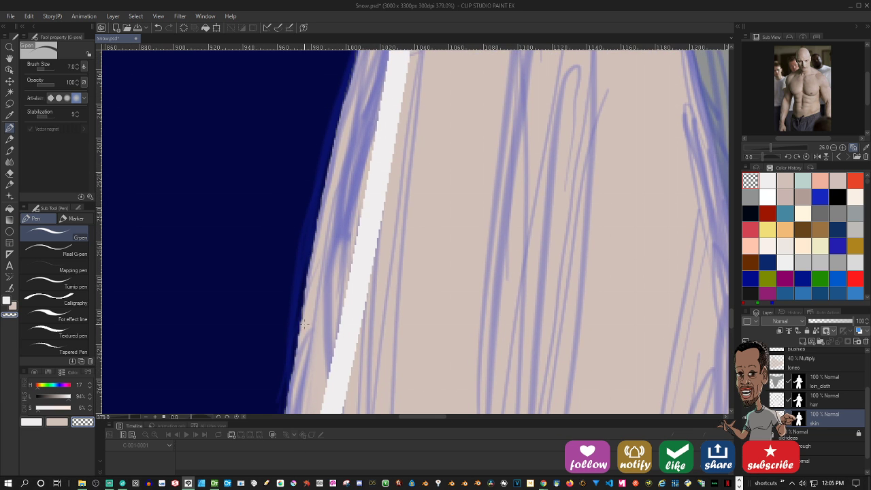
drag(295, 370, 308, 246)
drag(295, 315, 314, 223)
mouse_move(340, 333)
mouse_down()
mouse_move(357, 189)
mouse_move(361, 203)
mouse_up()
Review the cleaned edges of the thighs, loincloth and torso at a wider view
scroll(362, 202, down, 5)
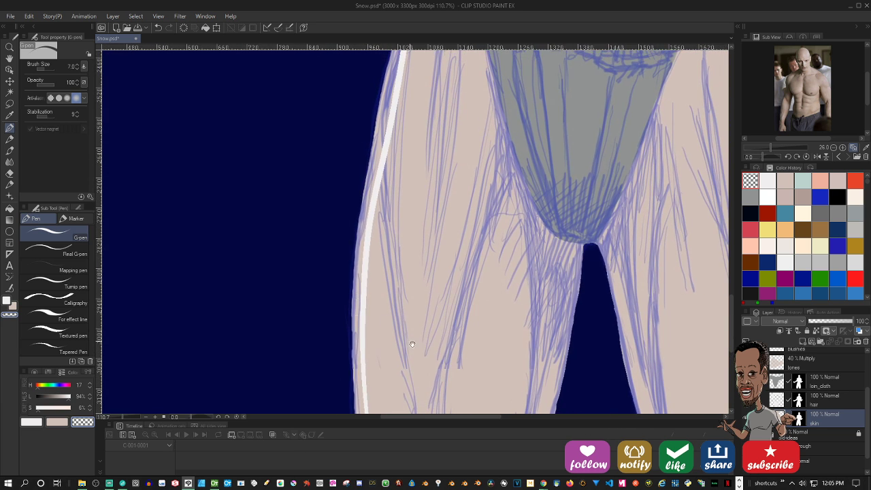
mouse_move(506, 272)
mouse_down()
mouse_move(467, 243)
mouse_move(323, 346)
mouse_move(316, 340)
mouse_up()
drag(422, 254, 438, 345)
drag(422, 170, 475, 347)
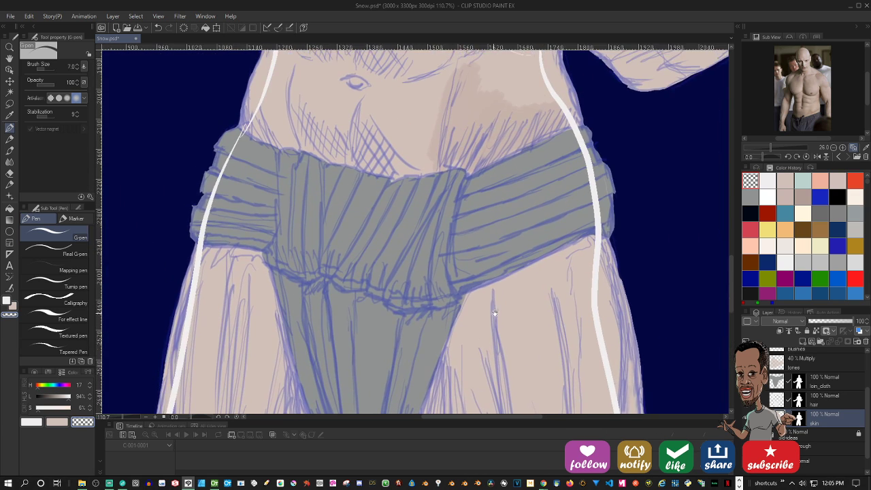
drag(499, 288, 448, 343)
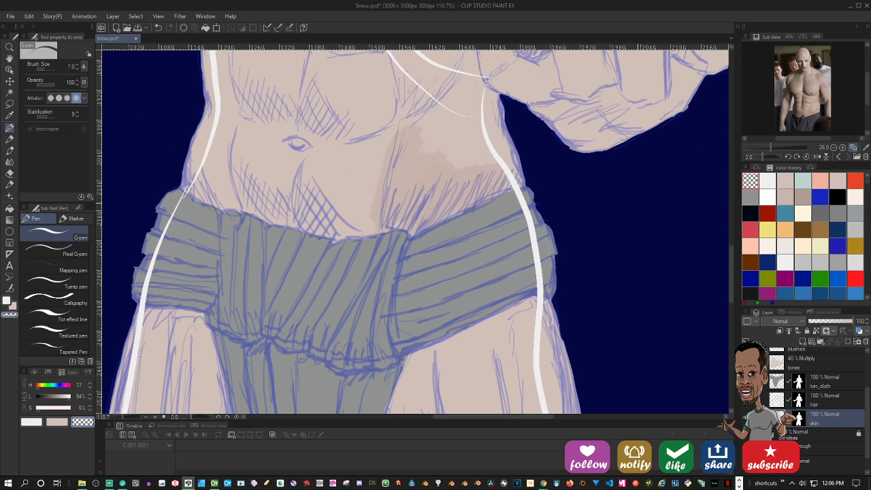
mouse_move(558, 200)
mouse_down()
mouse_move(560, 266)
mouse_move(560, 259)
mouse_move(500, 346)
mouse_up()
drag(567, 240, 523, 321)
mouse_move(503, 260)
mouse_down()
mouse_move(480, 292)
mouse_move(507, 270)
mouse_up()
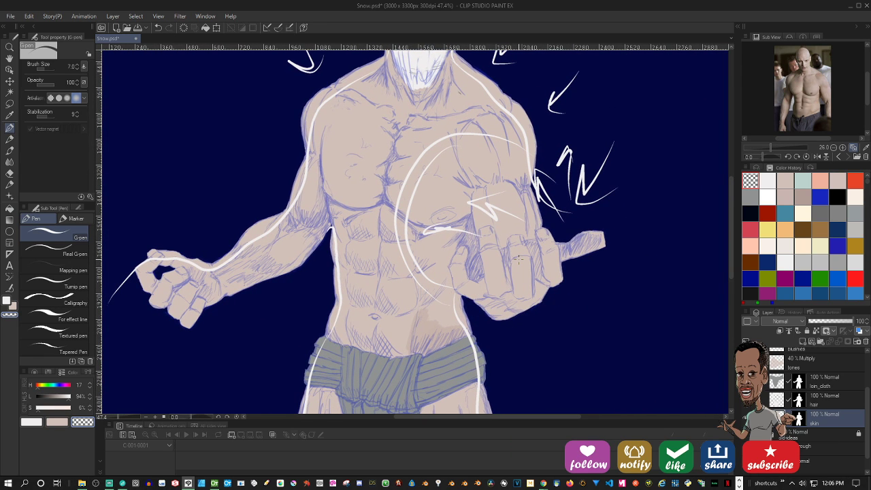
On the tones layer, shade the inner upper arm of the lowered arm with the Bit husky brush in the skin tone
click(777, 364)
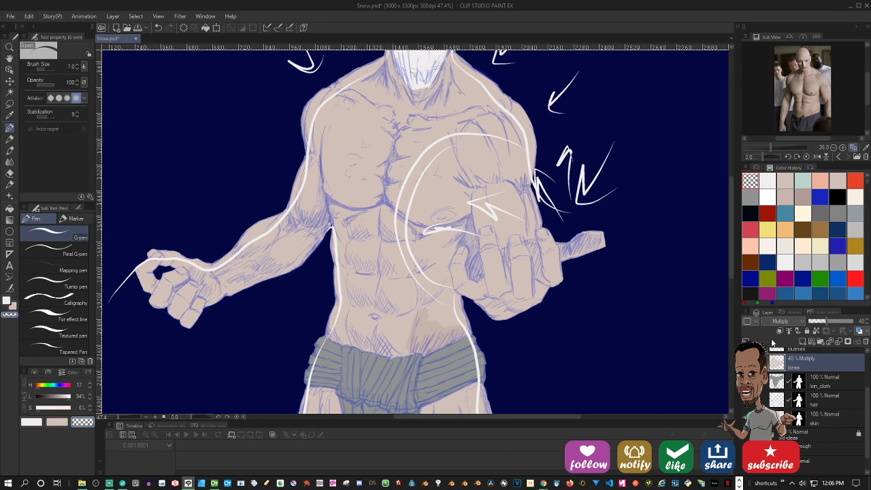
click(13, 305)
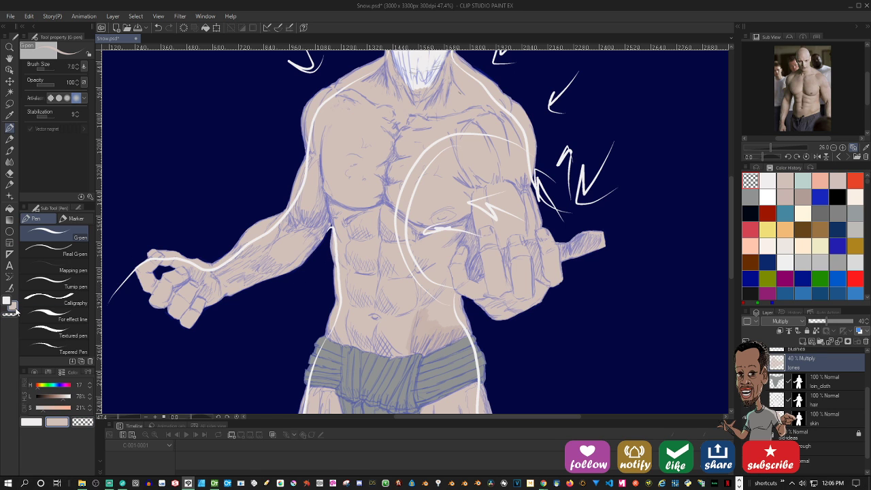
key(b)
drag(399, 252, 479, 301)
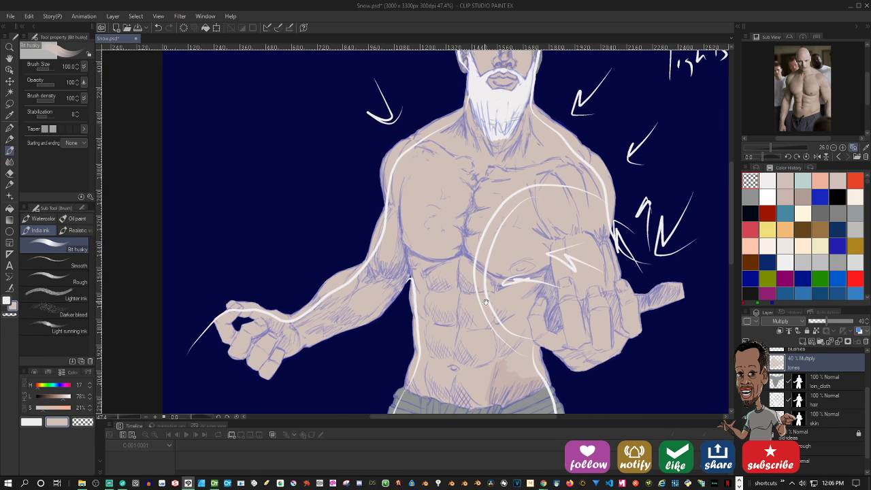
ctrl+click(416, 240)
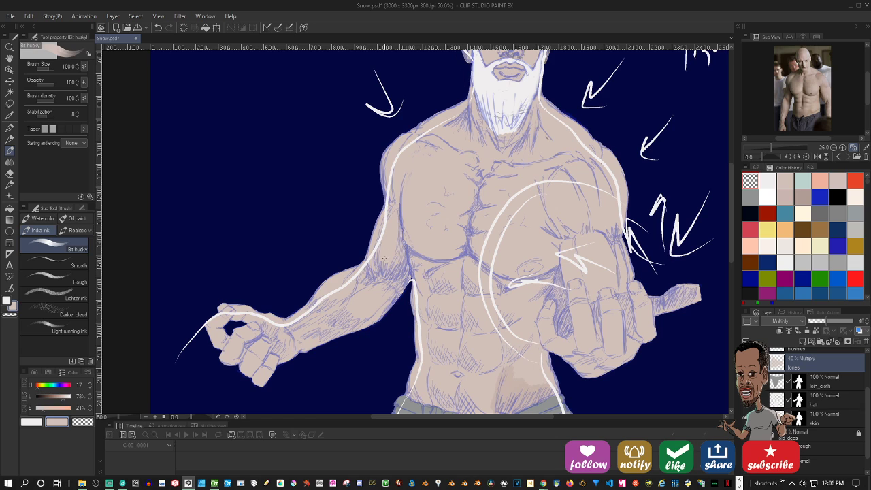
mouse_move(384, 257)
mouse_down()
mouse_move(373, 276)
mouse_move(390, 269)
mouse_move(405, 287)
mouse_up()
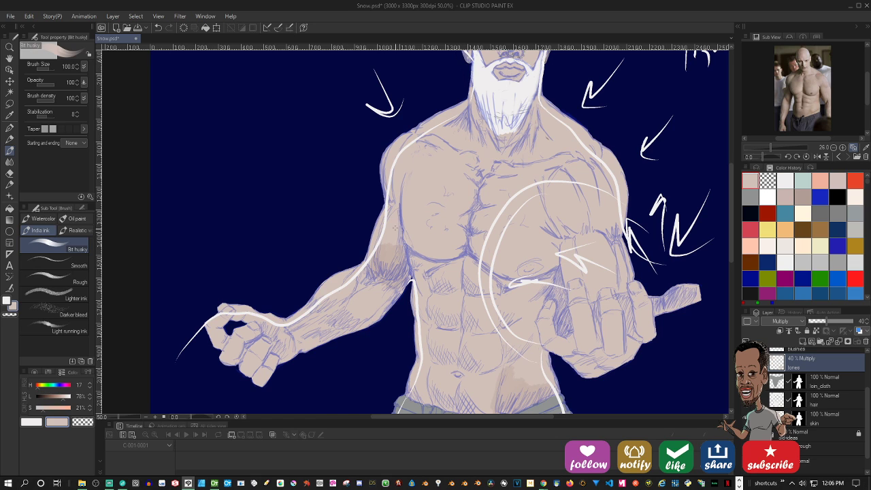
drag(395, 247, 394, 219)
Shade the fingers and forearm of the lowered arm and extend the tone over the chest muscle on that side
mouse_move(394, 292)
mouse_down()
mouse_move(378, 316)
mouse_move(384, 306)
mouse_move(351, 331)
mouse_move(347, 294)
mouse_move(328, 313)
mouse_move(366, 294)
mouse_move(369, 309)
mouse_move(329, 319)
mouse_move(340, 311)
mouse_move(328, 318)
mouse_move(338, 334)
mouse_move(319, 340)
mouse_move(352, 323)
mouse_move(419, 311)
mouse_move(454, 263)
mouse_move(381, 325)
mouse_move(349, 328)
mouse_move(351, 341)
mouse_move(361, 342)
mouse_move(340, 360)
mouse_up()
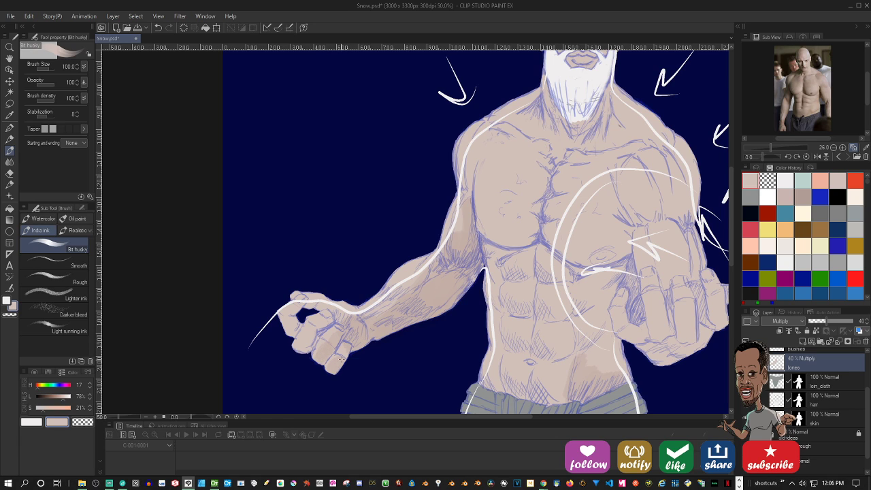
mouse_move(315, 329)
mouse_down()
mouse_move(302, 348)
mouse_move(330, 319)
mouse_up()
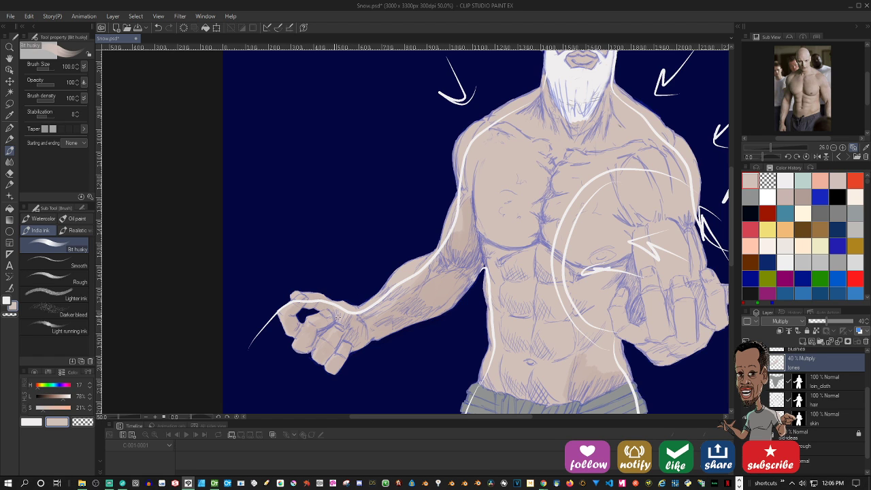
mouse_move(458, 285)
mouse_down()
mouse_move(405, 285)
mouse_move(350, 353)
mouse_up()
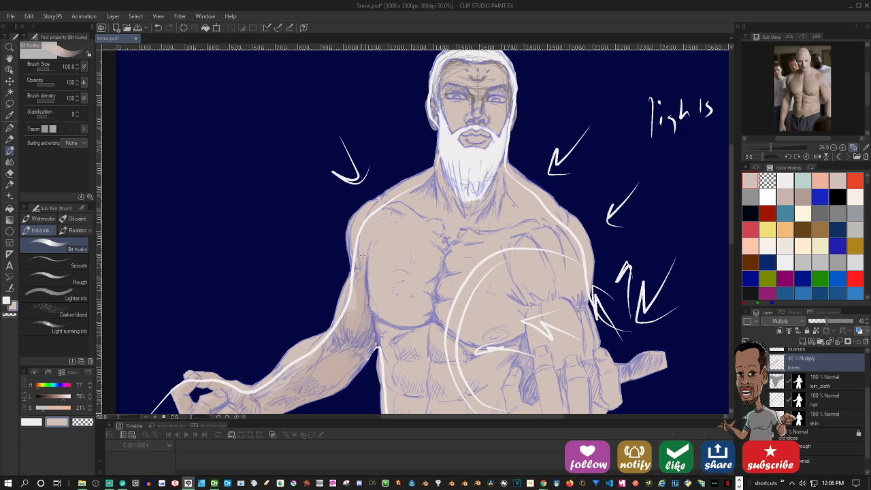
mouse_move(389, 298)
mouse_down()
mouse_move(378, 304)
mouse_move(375, 275)
mouse_move(391, 318)
mouse_move(392, 299)
mouse_move(407, 318)
mouse_move(412, 299)
mouse_move(395, 282)
mouse_move(413, 272)
mouse_move(437, 278)
mouse_move(426, 318)
mouse_move(422, 256)
mouse_move(433, 254)
mouse_move(391, 232)
mouse_move(412, 219)
mouse_move(387, 213)
mouse_move(438, 175)
mouse_move(455, 219)
mouse_move(411, 204)
mouse_move(477, 251)
mouse_move(471, 208)
mouse_move(462, 206)
mouse_move(484, 199)
mouse_move(448, 189)
mouse_move(486, 194)
mouse_move(485, 241)
mouse_up()
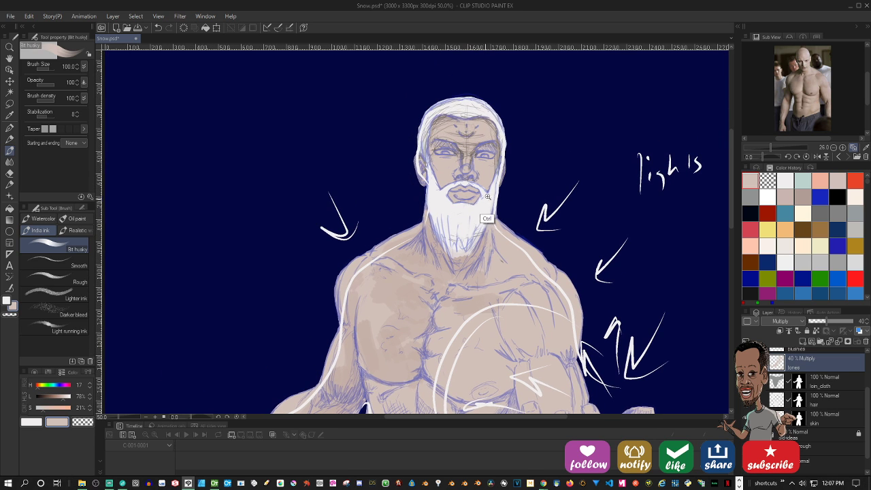
Shade the face around the eyes, cheeks, mouth and ear, and add tone at the edge of the beard
scroll(474, 207, up, 2)
mouse_move(434, 192)
mouse_down()
mouse_move(460, 208)
mouse_move(469, 200)
mouse_up()
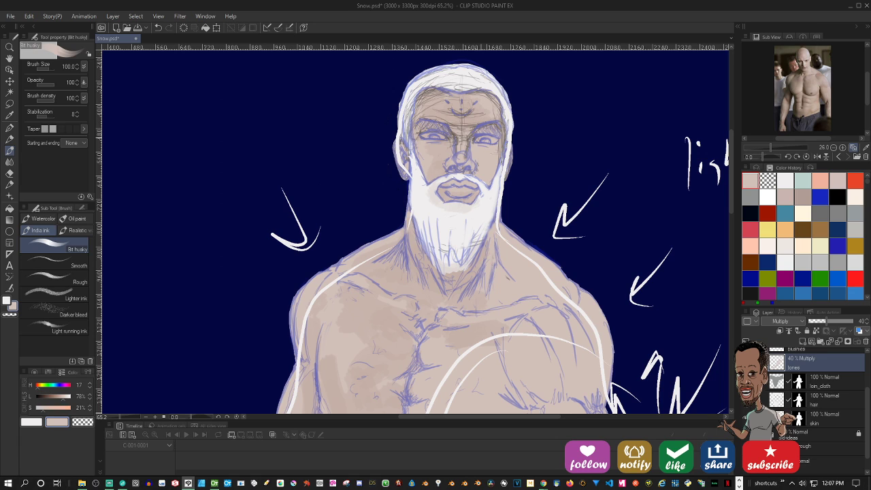
drag(481, 149, 471, 152)
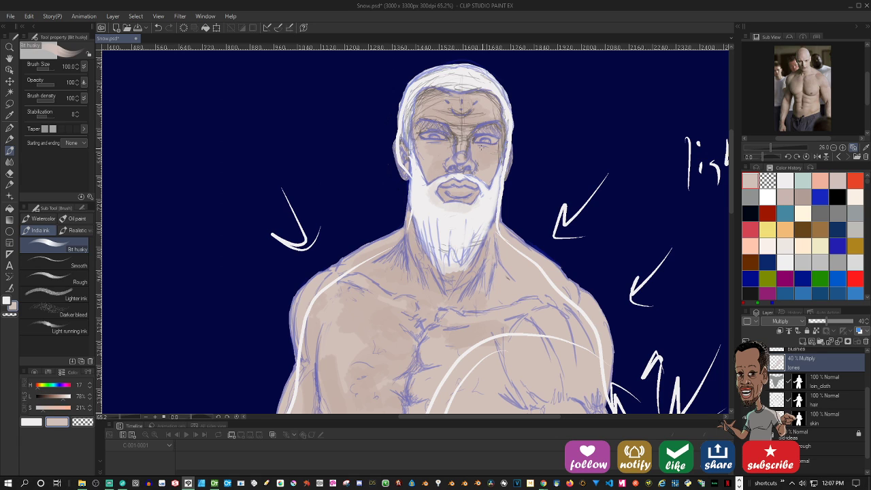
mouse_move(481, 147)
mouse_down()
mouse_move(477, 142)
mouse_move(485, 178)
mouse_up()
drag(422, 176, 404, 148)
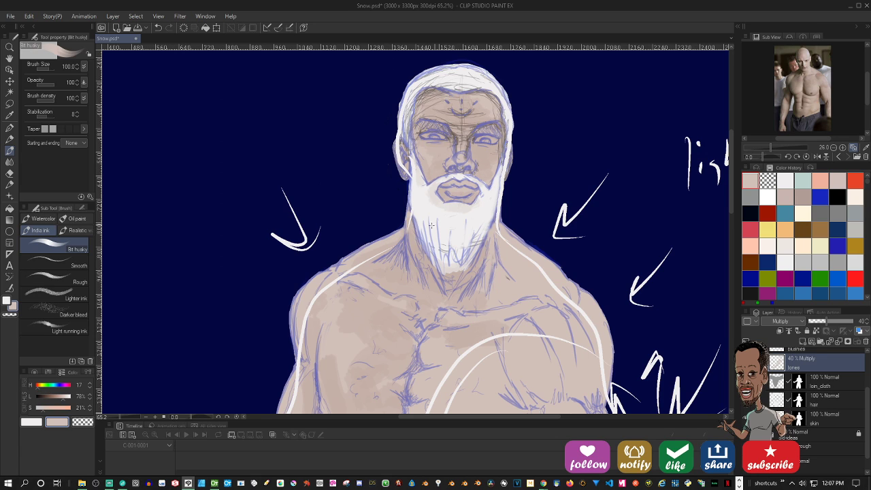
mouse_move(426, 221)
mouse_down()
mouse_move(413, 201)
mouse_move(436, 257)
mouse_up()
Shade the shoulder and upper arm above the raised hand, reducing the brush size to 60 for the narrower muscle strips
mouse_move(547, 273)
mouse_down()
mouse_move(525, 255)
mouse_move(516, 197)
mouse_up()
mouse_move(464, 174)
mouse_down()
mouse_move(471, 209)
mouse_move(460, 227)
mouse_up()
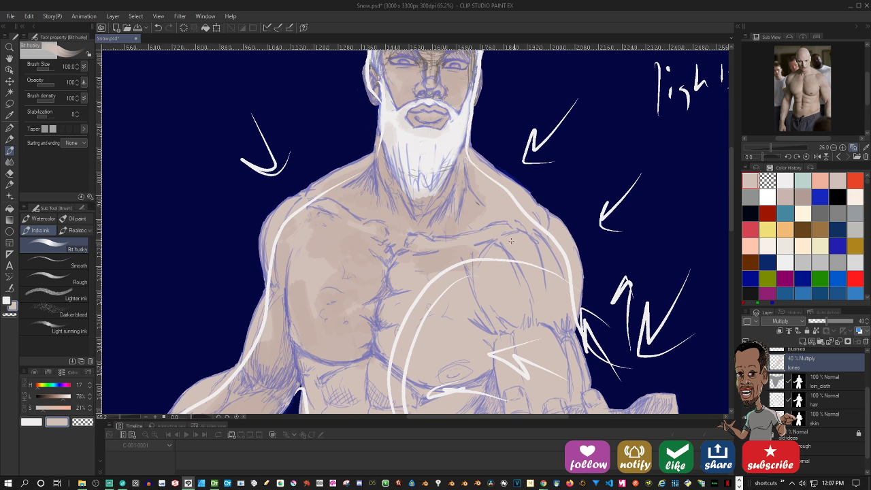
mouse_move(511, 241)
mouse_down()
mouse_move(512, 233)
mouse_move(533, 302)
mouse_up()
drag(535, 249, 469, 206)
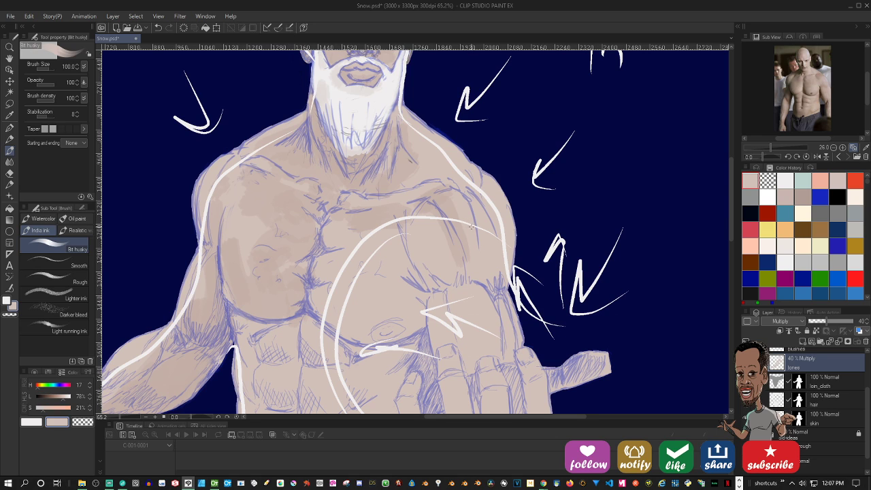
key([)
drag(458, 262, 473, 283)
drag(466, 247, 479, 282)
mouse_move(471, 240)
mouse_down()
mouse_move(483, 276)
mouse_move(501, 280)
mouse_up()
drag(500, 230, 502, 276)
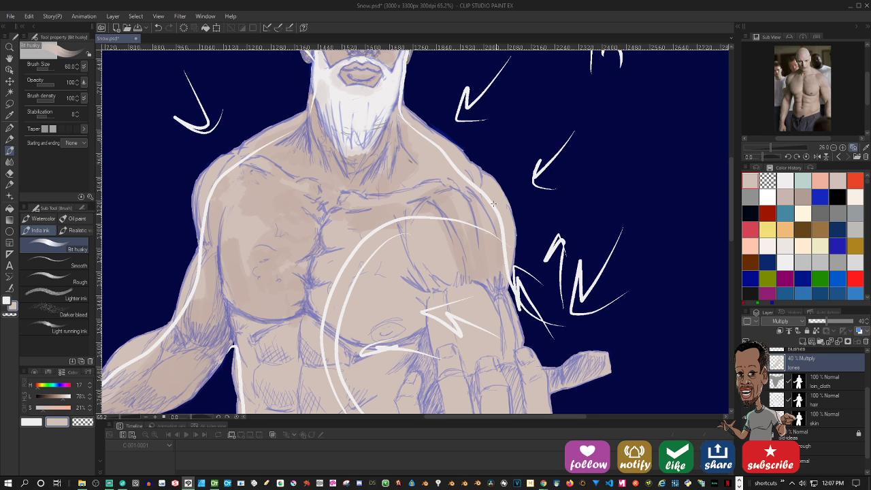
drag(505, 223, 504, 286)
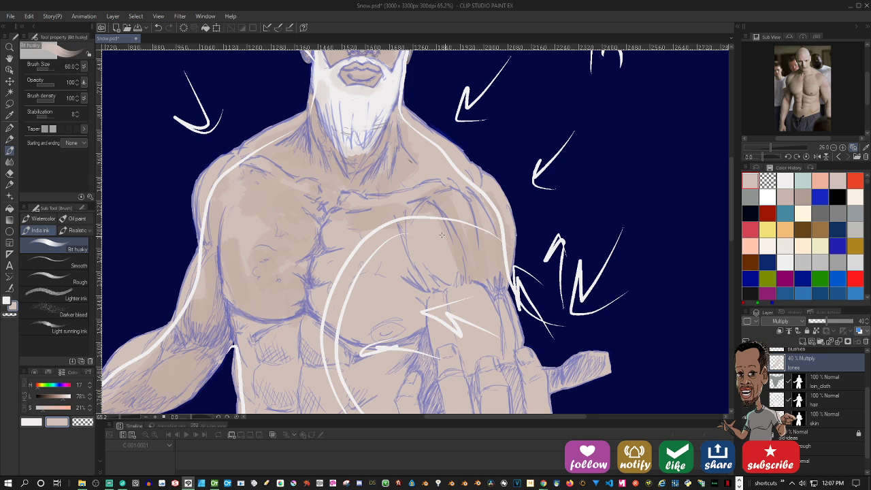
Shade the chest muscle beside the raised arm and touch up the tones at the wrist and neck
mouse_move(409, 221)
mouse_down()
mouse_move(413, 244)
mouse_move(399, 253)
mouse_move(425, 272)
mouse_move(443, 271)
mouse_move(454, 286)
mouse_up()
mouse_move(400, 256)
mouse_down()
mouse_move(382, 274)
mouse_move(325, 284)
mouse_move(343, 286)
mouse_up()
drag(326, 230, 329, 243)
mouse_move(323, 228)
mouse_down()
mouse_move(352, 247)
mouse_move(361, 282)
mouse_move(376, 288)
mouse_move(314, 310)
mouse_move(343, 331)
mouse_move(363, 321)
mouse_move(374, 346)
mouse_move(412, 339)
mouse_move(422, 315)
mouse_move(401, 289)
mouse_move(403, 271)
mouse_up()
mouse_move(396, 306)
mouse_down()
mouse_move(373, 311)
mouse_move(392, 318)
mouse_up()
mouse_move(461, 306)
mouse_down()
mouse_move(459, 215)
mouse_move(435, 257)
mouse_up()
drag(439, 224, 441, 207)
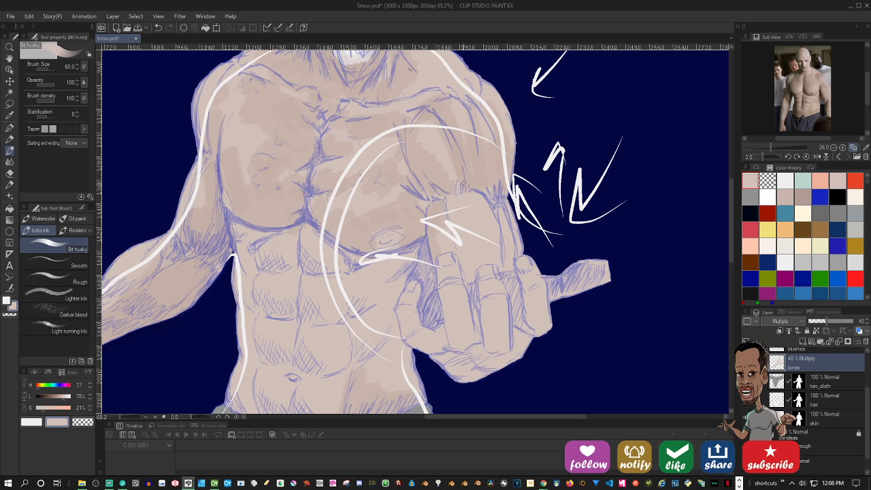
drag(462, 196, 452, 202)
mouse_move(452, 103)
mouse_down()
mouse_move(459, 121)
mouse_move(468, 117)
mouse_move(476, 194)
mouse_up()
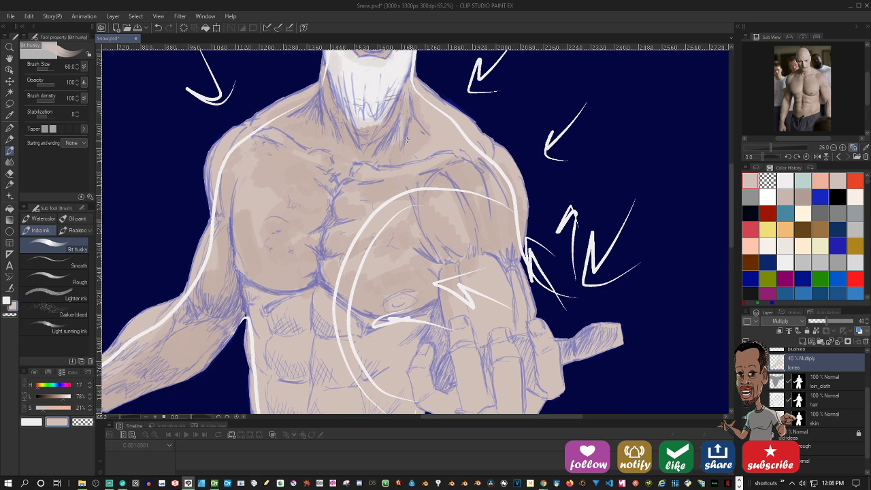
drag(401, 130, 393, 143)
Shade the palm of the raised hand and the ribs below the chest muscle beside it
drag(513, 269, 497, 190)
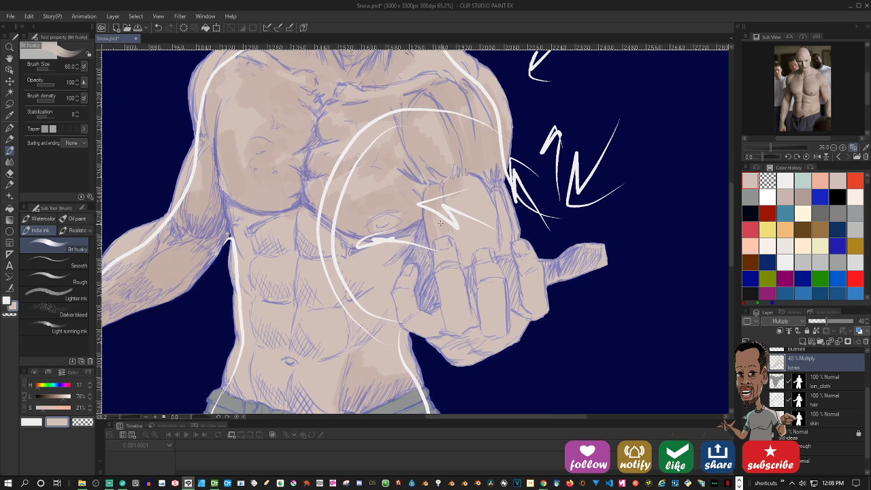
mouse_move(441, 224)
mouse_down()
mouse_move(480, 283)
mouse_move(467, 239)
mouse_up()
mouse_move(399, 205)
mouse_down()
mouse_move(381, 222)
mouse_move(364, 220)
mouse_up()
drag(398, 184, 392, 193)
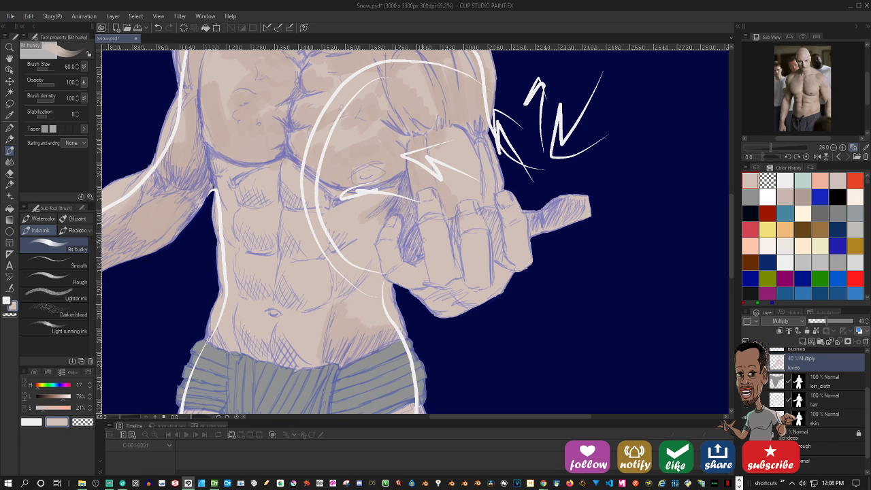
Shade the curled fingers and outstretched thumb of the raised hand, adding tone along each finger segment
drag(422, 257, 426, 241)
mouse_move(425, 200)
mouse_down()
mouse_move(421, 214)
mouse_move(442, 259)
mouse_up()
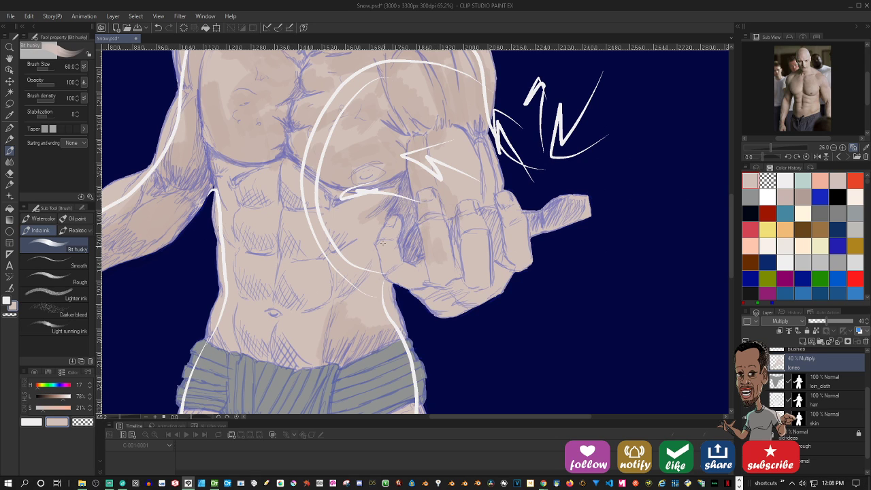
mouse_move(391, 227)
mouse_down()
mouse_move(399, 281)
mouse_move(417, 286)
mouse_move(428, 303)
mouse_move(422, 300)
mouse_move(464, 311)
mouse_move(449, 289)
mouse_move(471, 302)
mouse_move(439, 310)
mouse_move(490, 293)
mouse_move(504, 277)
mouse_up()
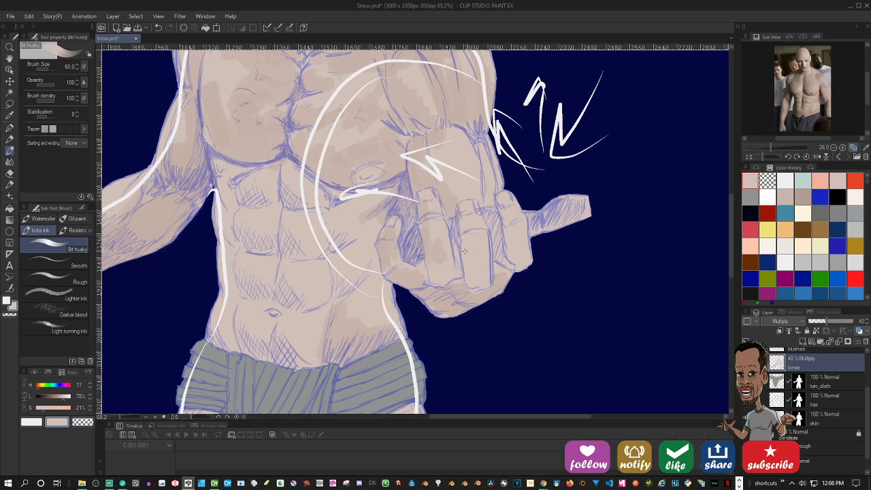
mouse_move(463, 251)
mouse_down()
mouse_move(448, 221)
mouse_move(416, 214)
mouse_move(447, 192)
mouse_move(484, 199)
mouse_move(494, 212)
mouse_up()
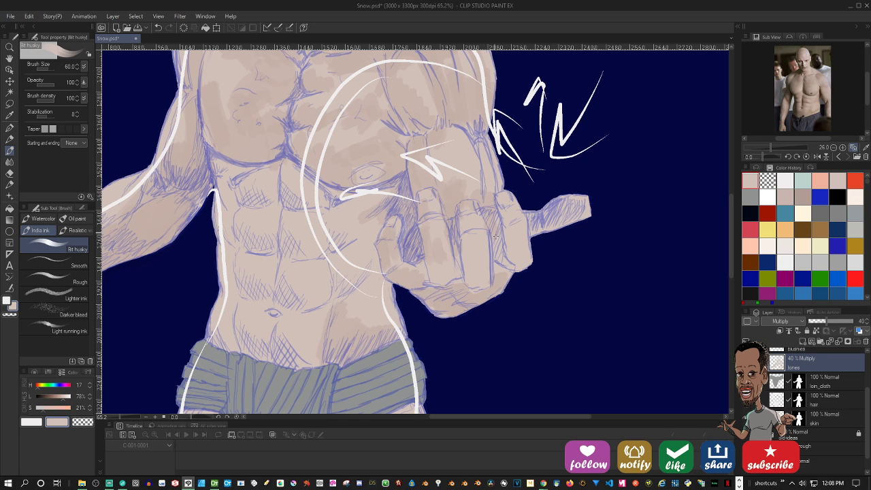
mouse_move(535, 227)
mouse_down()
mouse_move(576, 219)
mouse_move(568, 201)
mouse_move(568, 216)
mouse_move(585, 198)
mouse_up()
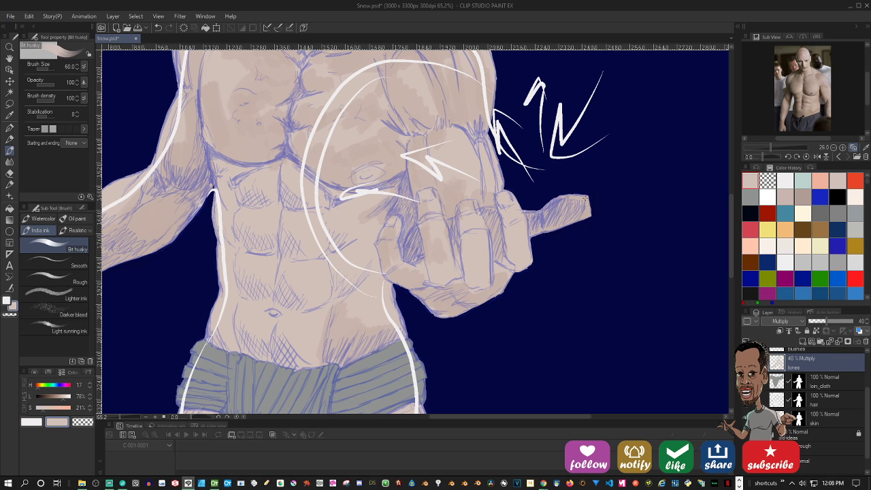
mouse_move(511, 266)
mouse_down()
mouse_move(502, 249)
mouse_move(469, 236)
mouse_up()
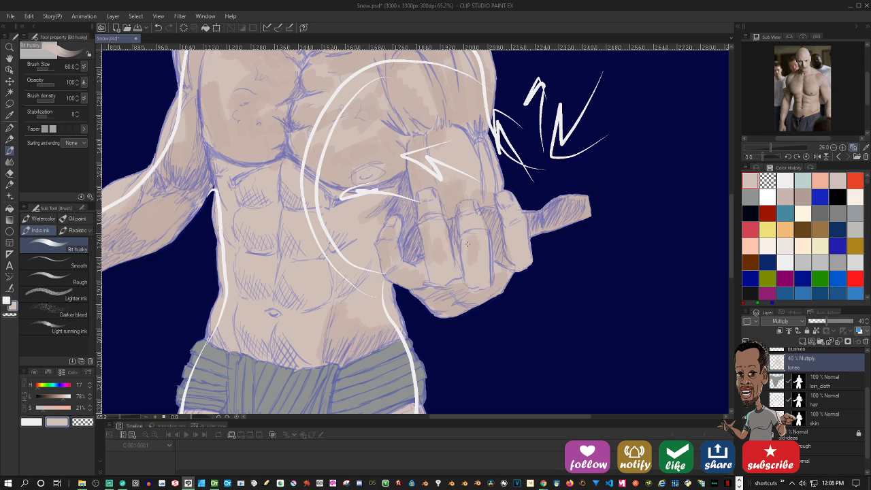
mouse_move(474, 273)
mouse_down()
mouse_move(463, 241)
mouse_move(480, 258)
mouse_move(462, 227)
mouse_move(472, 216)
mouse_up()
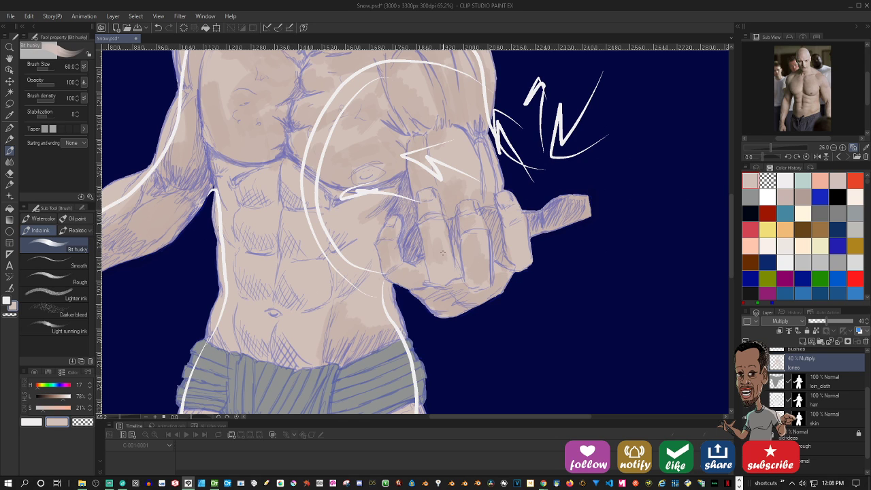
drag(443, 276, 434, 264)
mouse_move(505, 207)
mouse_down()
mouse_move(516, 246)
mouse_move(564, 278)
mouse_move(583, 279)
mouse_up()
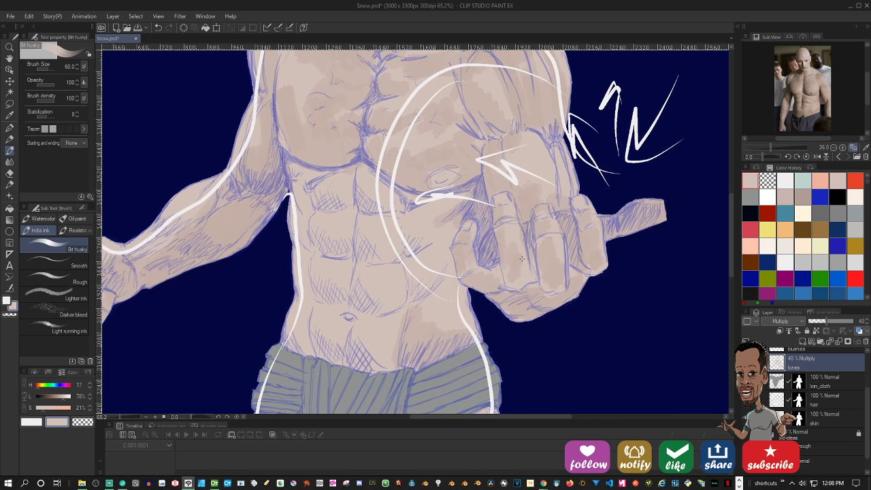
Shade the side of the torso below the lowered arm, from the ribs down past the waist to the loincloth's edge
drag(442, 270, 461, 301)
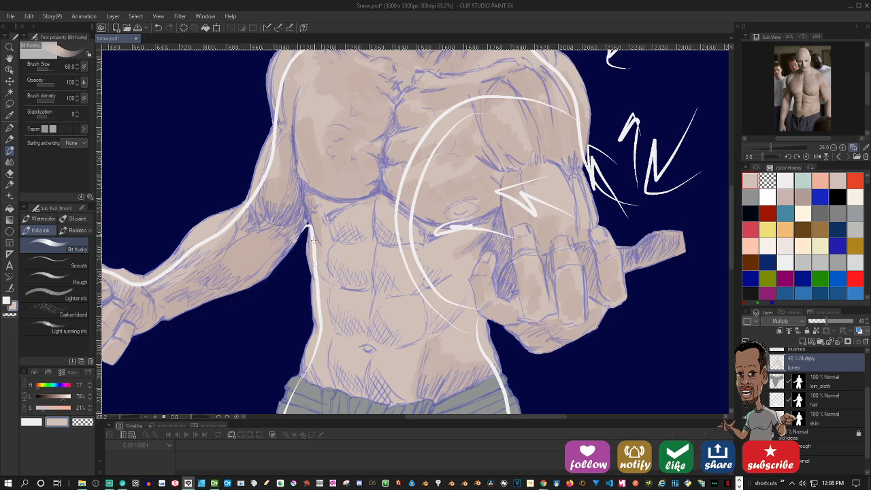
mouse_move(314, 240)
mouse_down()
mouse_move(322, 331)
mouse_move(307, 378)
mouse_up()
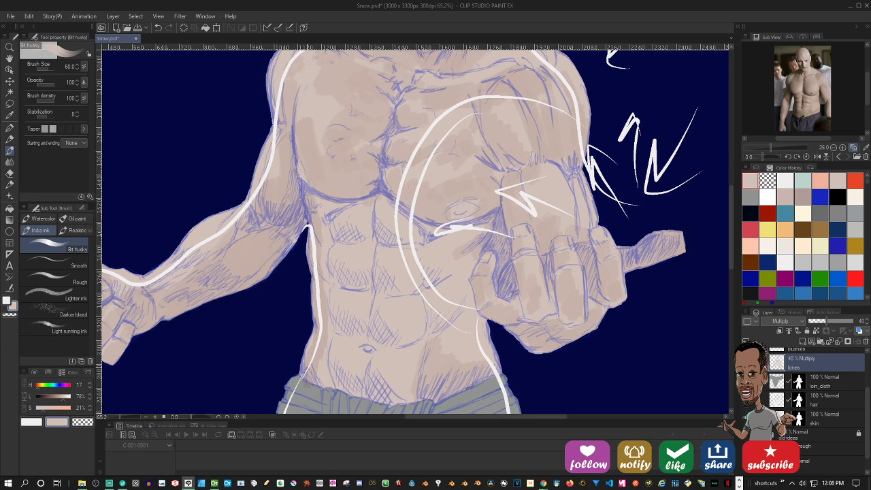
drag(309, 346, 330, 385)
mouse_move(377, 333)
mouse_down()
mouse_move(430, 226)
mouse_move(457, 202)
mouse_up()
drag(371, 252, 364, 279)
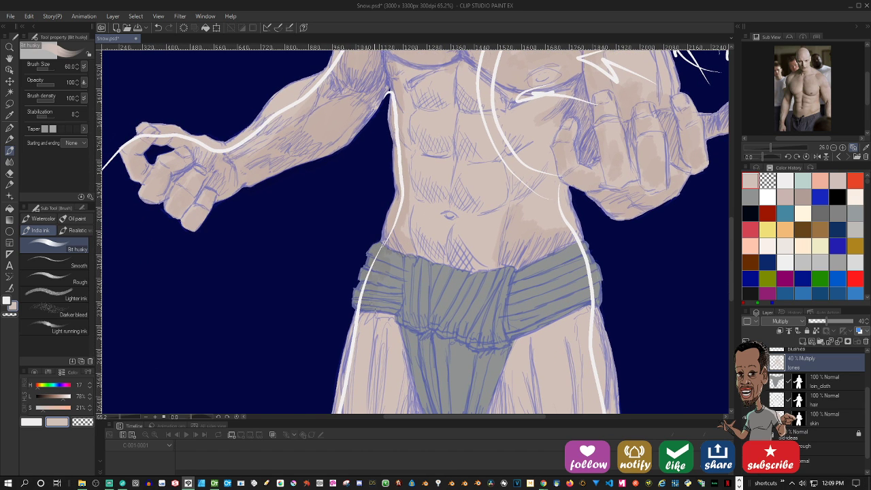
Shade the outer and front muscle strips of the thigh on the lowered arm's side
mouse_move(411, 327)
mouse_down()
mouse_move(424, 236)
mouse_move(366, 255)
mouse_move(357, 333)
mouse_up()
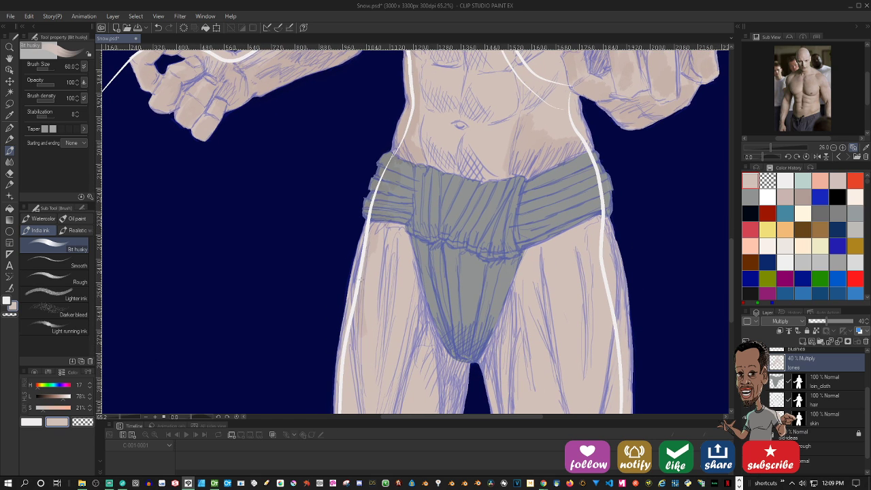
mouse_move(366, 273)
mouse_down()
mouse_move(358, 341)
mouse_move(362, 328)
mouse_move(370, 410)
mouse_up()
drag(384, 360, 393, 294)
drag(360, 270, 354, 391)
ctrl+drag(396, 300, 387, 330)
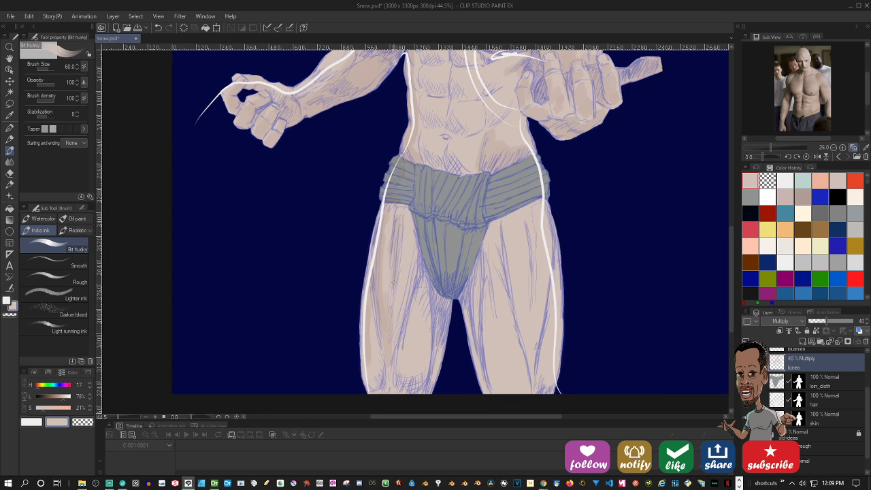
drag(395, 290, 393, 311)
drag(414, 278, 410, 299)
drag(418, 247, 397, 344)
drag(430, 284, 433, 338)
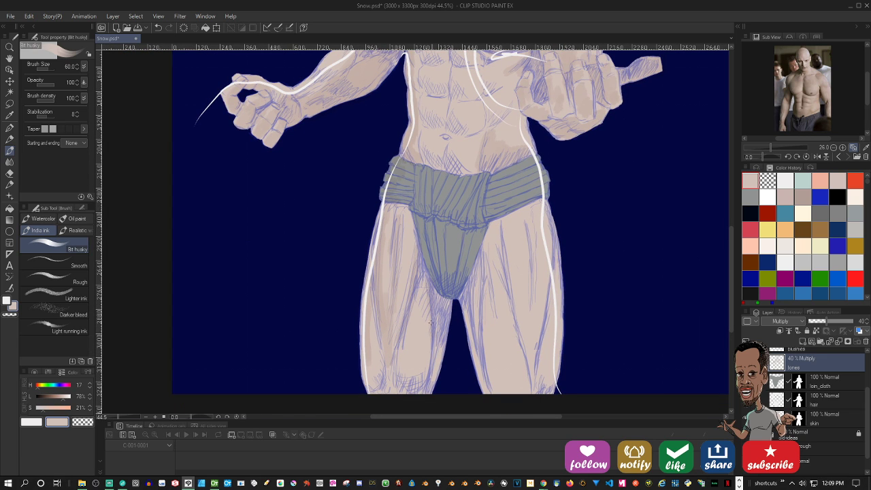
Shade the inner thigh on the lowered arm's side and the area above its knee
mouse_move(427, 265)
mouse_down()
mouse_move(422, 282)
mouse_move(437, 347)
mouse_up()
drag(448, 309, 424, 399)
drag(428, 349, 417, 392)
mouse_move(429, 289)
mouse_down()
mouse_move(422, 360)
mouse_move(404, 392)
mouse_up()
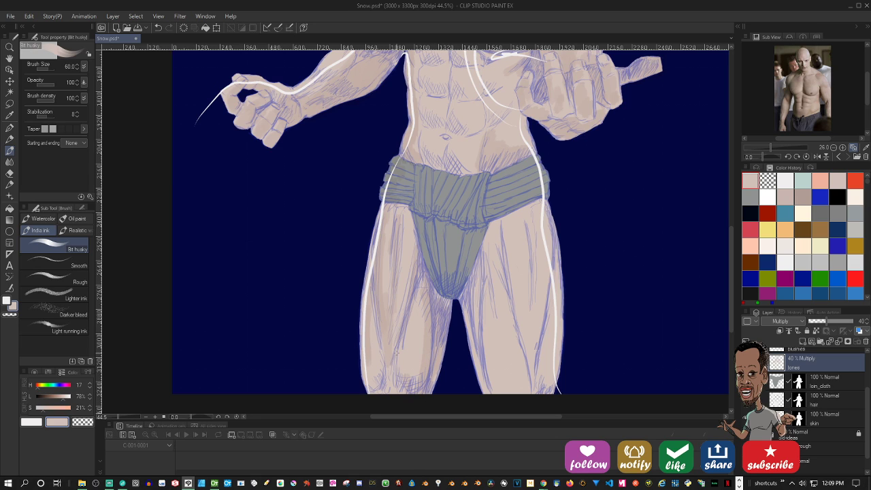
mouse_move(400, 350)
mouse_down()
mouse_move(393, 389)
mouse_move(384, 393)
mouse_up()
drag(382, 339, 377, 392)
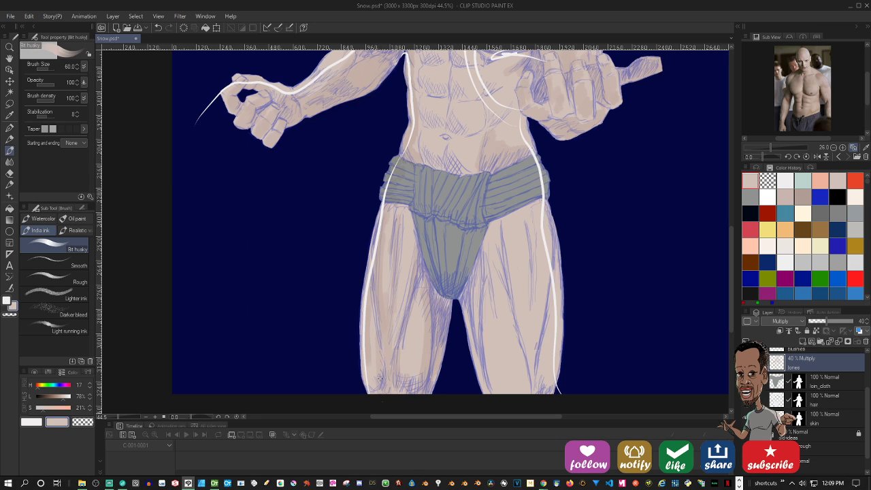
Shade the inner and front areas of the thigh on the raised arm's side, enlarging the brush for the broader patches
mouse_move(482, 269)
mouse_down()
mouse_move(476, 323)
mouse_move(466, 301)
mouse_move(489, 394)
mouse_up()
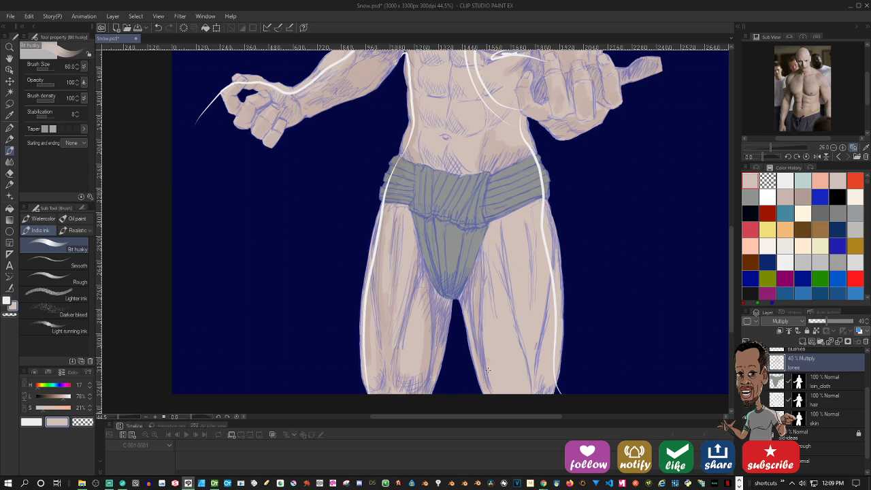
mouse_move(492, 253)
mouse_down()
mouse_move(510, 344)
mouse_move(499, 278)
mouse_up()
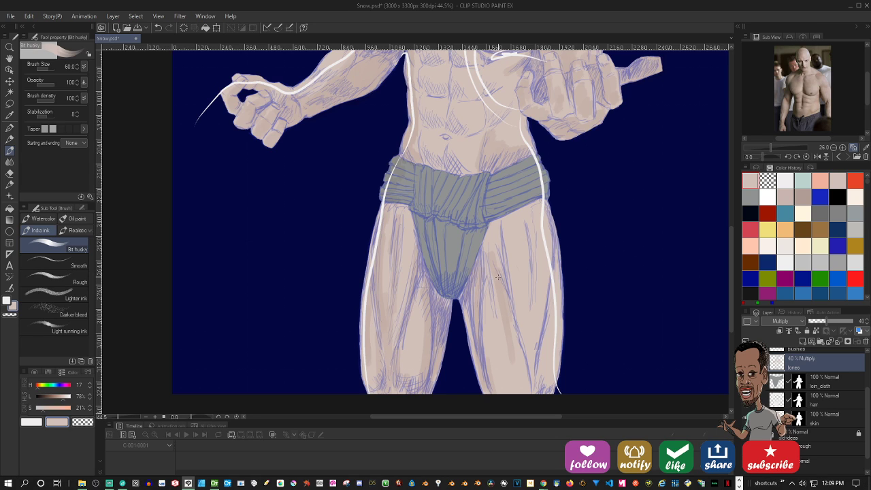
key(bracketright)
key(bracketright)
key(bracketright)
key(bracketright)
drag(482, 260, 495, 231)
mouse_move(494, 278)
mouse_down()
mouse_move(511, 336)
mouse_move(496, 287)
mouse_up()
drag(515, 332, 537, 393)
mouse_move(528, 285)
mouse_down()
mouse_move(516, 331)
mouse_move(536, 295)
mouse_up()
Reduce the brush size to 60 and shade the outer edge and upper part of the thigh on the raised arm's side
key(bracketleft)
key(bracketleft)
key(bracketleft)
key(bracketleft)
key(bracketleft)
key(bracketleft)
key(bracketleft)
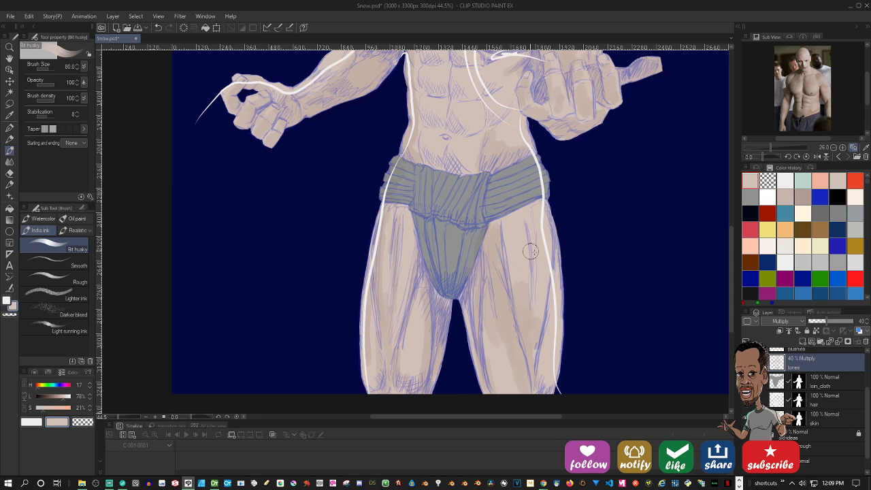
mouse_move(550, 257)
mouse_down()
mouse_move(545, 209)
mouse_move(544, 407)
mouse_up()
mouse_move(501, 222)
mouse_down()
mouse_move(533, 206)
mouse_move(504, 243)
mouse_move(531, 294)
mouse_up()
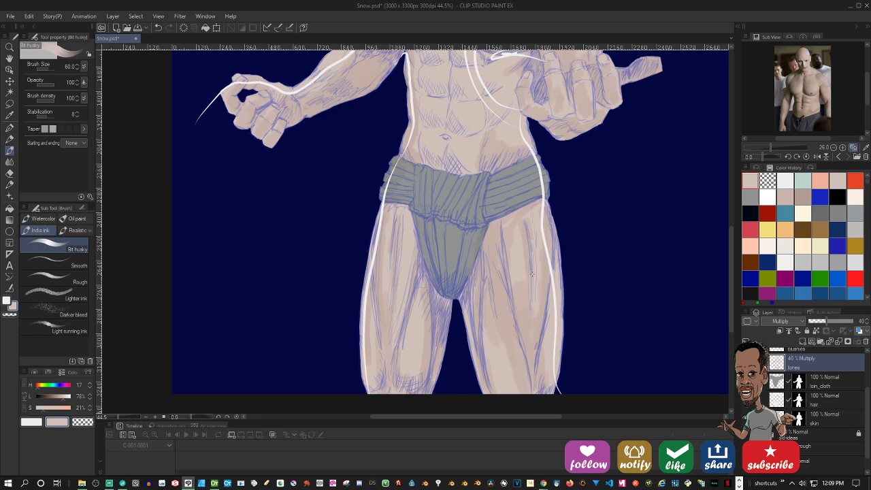
drag(527, 212, 533, 289)
Touch up the thigh tone beside the loincloth and shade the loincloth's waistband folds and hanging front flap
mouse_move(415, 234)
mouse_down()
mouse_move(408, 205)
mouse_move(405, 222)
mouse_up()
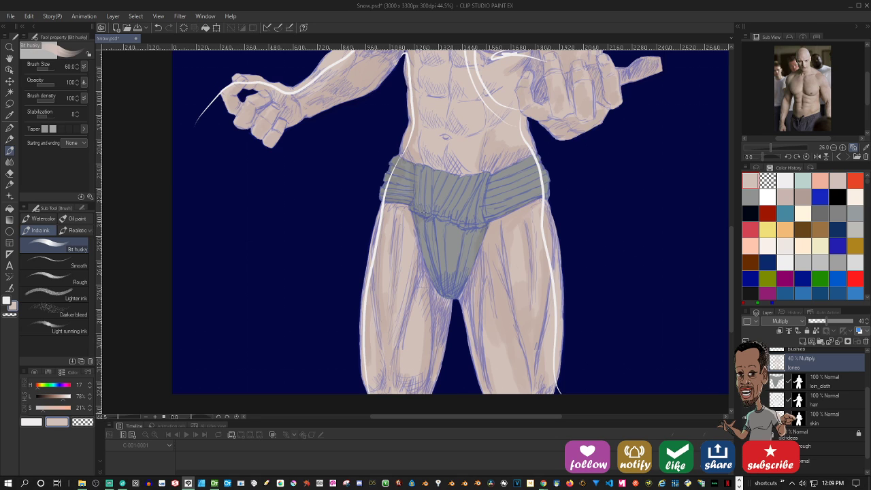
drag(451, 204, 455, 216)
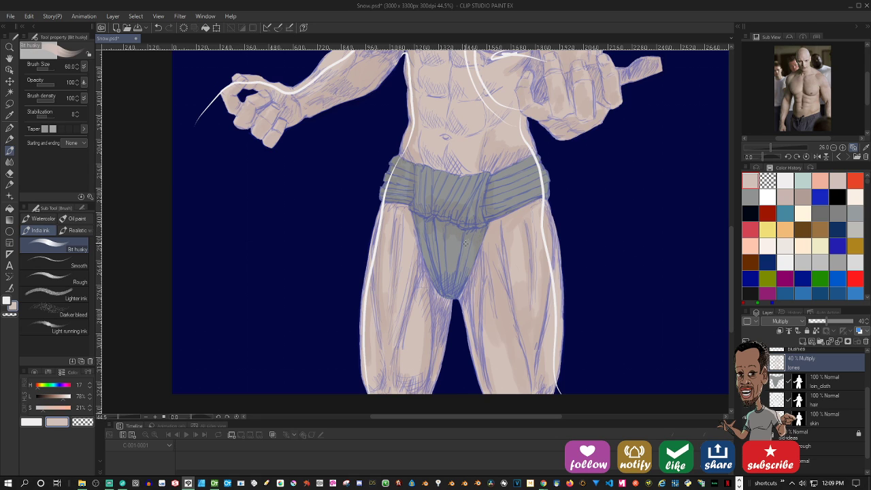
drag(446, 237, 447, 269)
drag(451, 301, 442, 304)
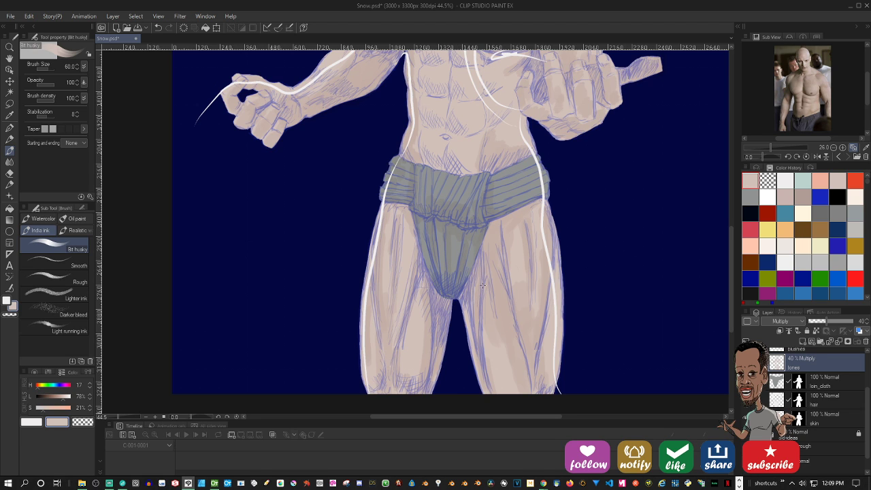
Shade the lower belly above the loincloth and the abdominal muscles up to the ribs
drag(496, 210, 481, 338)
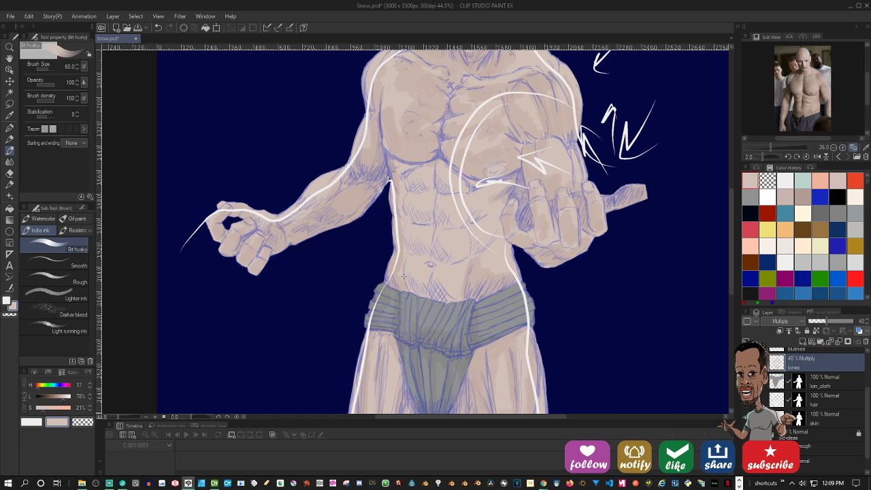
mouse_move(404, 276)
mouse_down()
mouse_move(458, 301)
mouse_move(429, 300)
mouse_move(465, 301)
mouse_up()
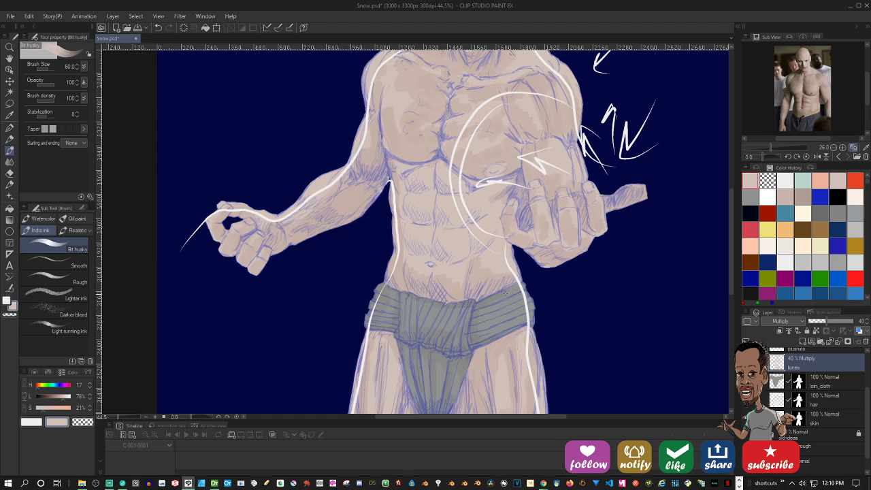
scroll(505, 291, up, 2)
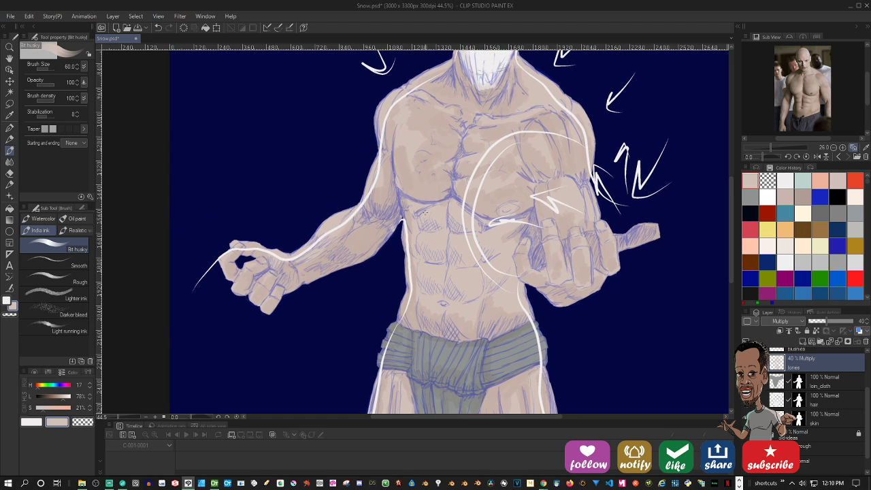
mouse_move(425, 213)
mouse_down()
mouse_move(426, 231)
mouse_move(439, 235)
mouse_move(424, 252)
mouse_move(445, 268)
mouse_move(442, 298)
mouse_move(452, 271)
mouse_move(485, 297)
mouse_up()
mouse_move(447, 236)
mouse_down()
mouse_move(459, 263)
mouse_move(478, 262)
mouse_up()
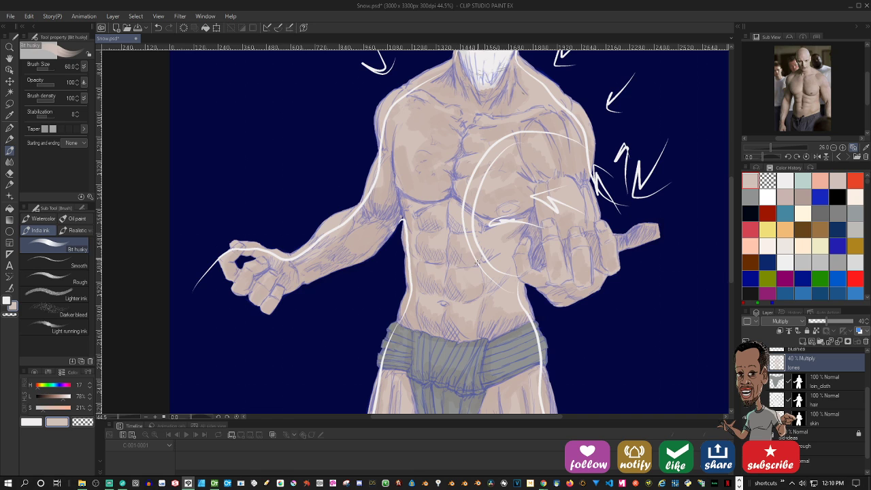
scroll(476, 259, up, 2)
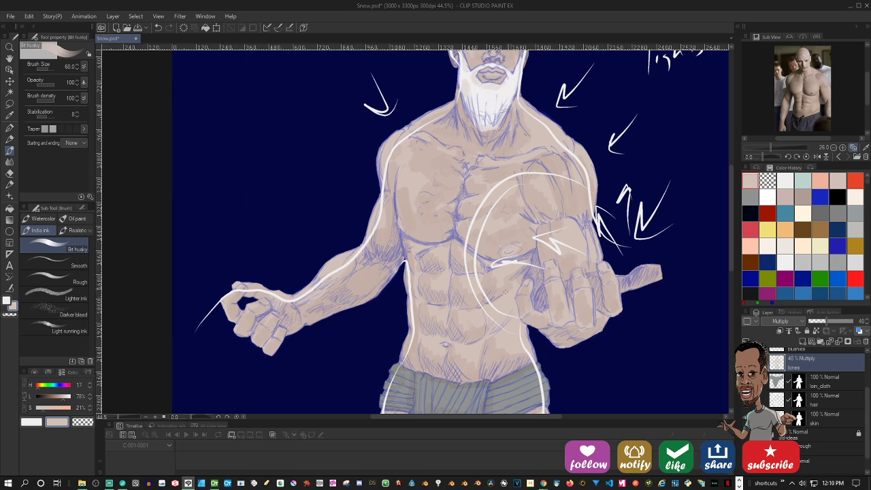
mouse_move(488, 318)
mouse_down()
mouse_move(502, 330)
mouse_move(489, 338)
mouse_up()
Set the drawing colour to hue 192, luminance 53, saturation 21 and add a new layer directly above the tones layer
scroll(519, 295, up, 3)
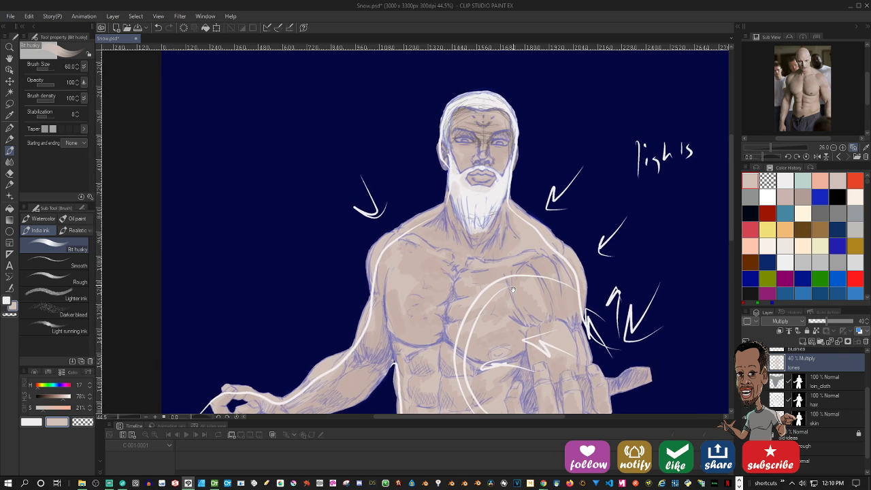
scroll(513, 290, up, 2)
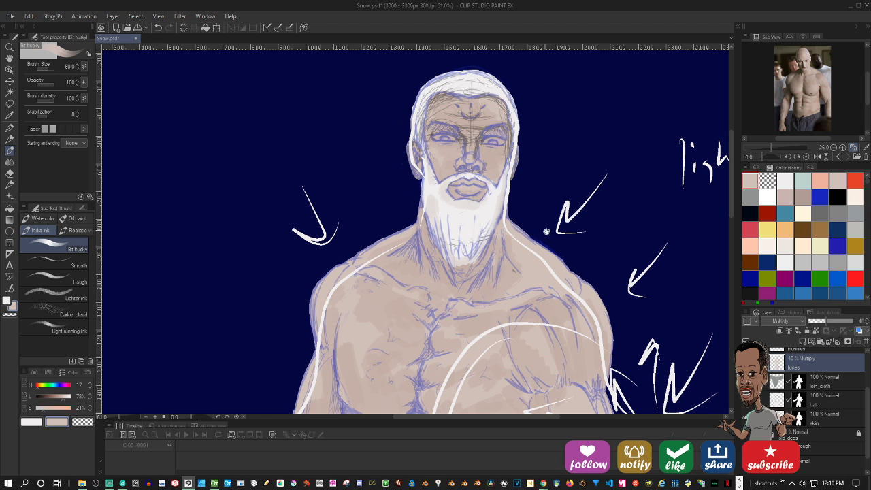
drag(552, 266, 560, 155)
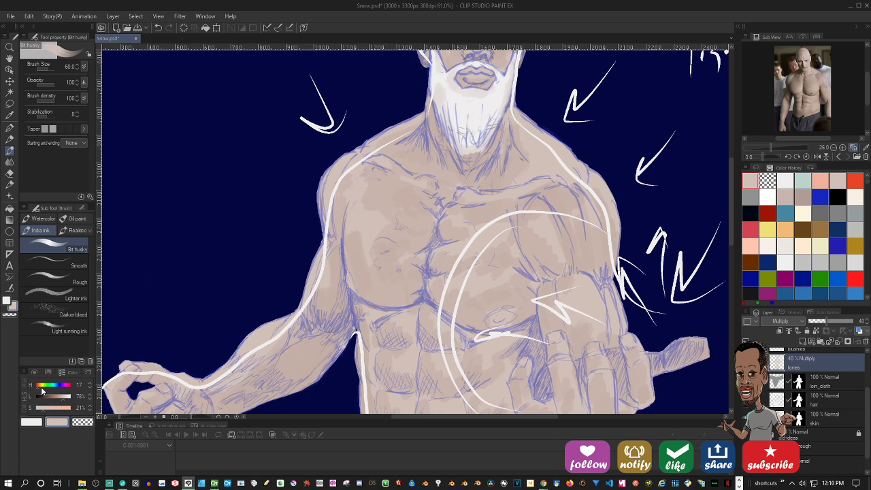
drag(43, 393, 56, 391)
drag(63, 397, 56, 404)
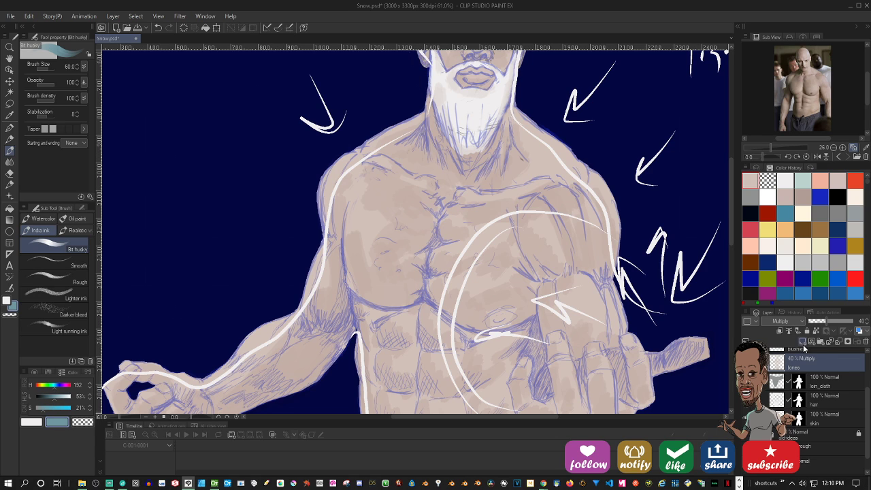
click(803, 342)
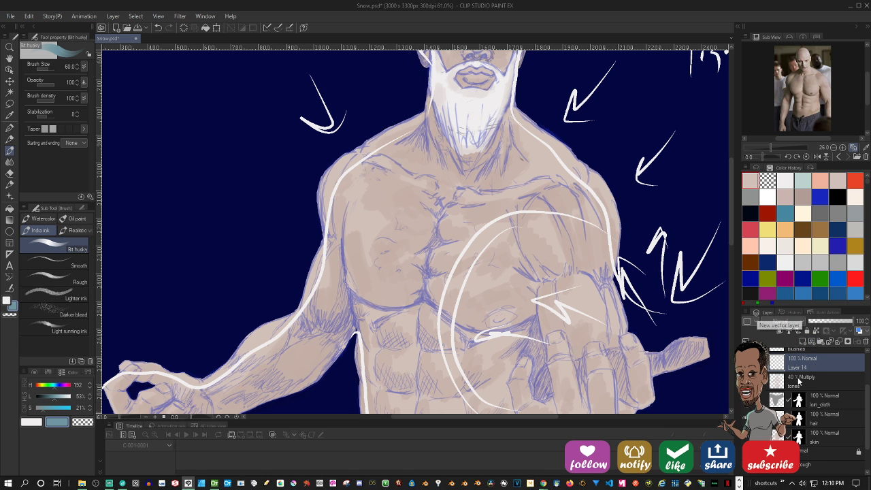
scroll(612, 279, down, 1)
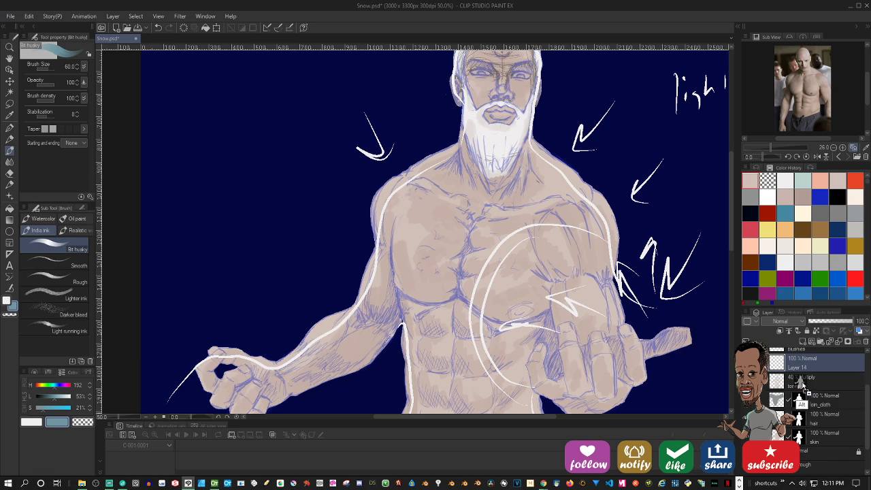
Copy the tones layer's mask onto the new layer directly above it and rename that layer tones2
click(807, 402)
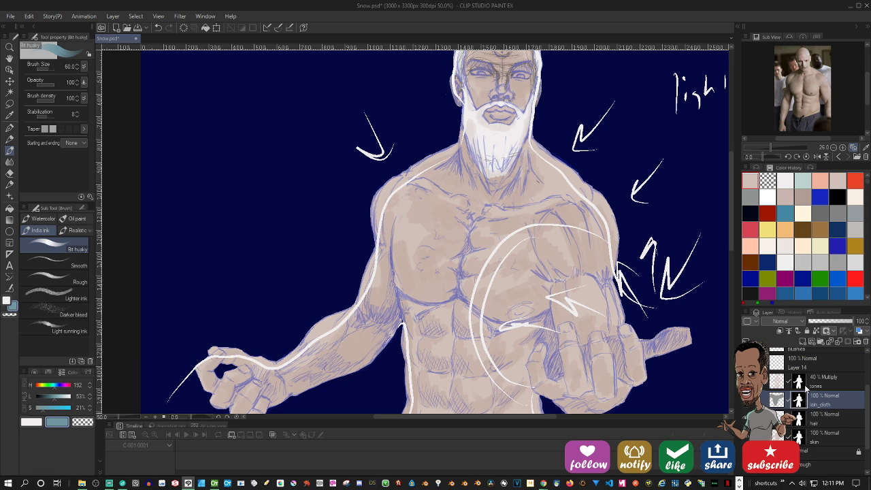
click(798, 365)
drag(801, 383, 801, 365)
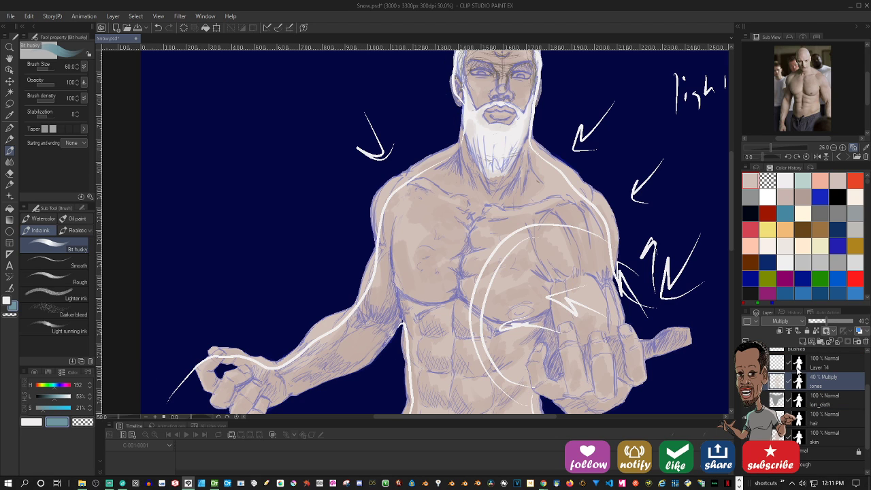
double_click(816, 367)
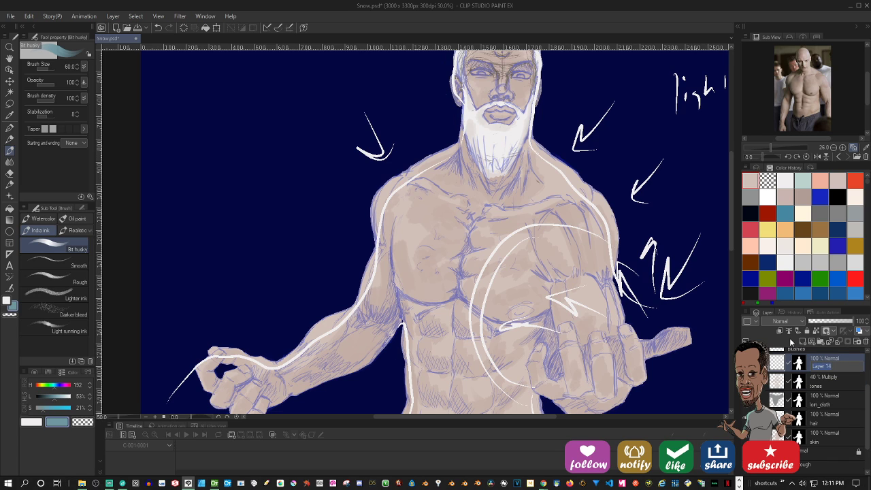
text(tones2)
key(Return)
mouse_move(368, 312)
mouse_down()
mouse_move(379, 276)
mouse_move(393, 306)
mouse_up()
key(ctrl+z)
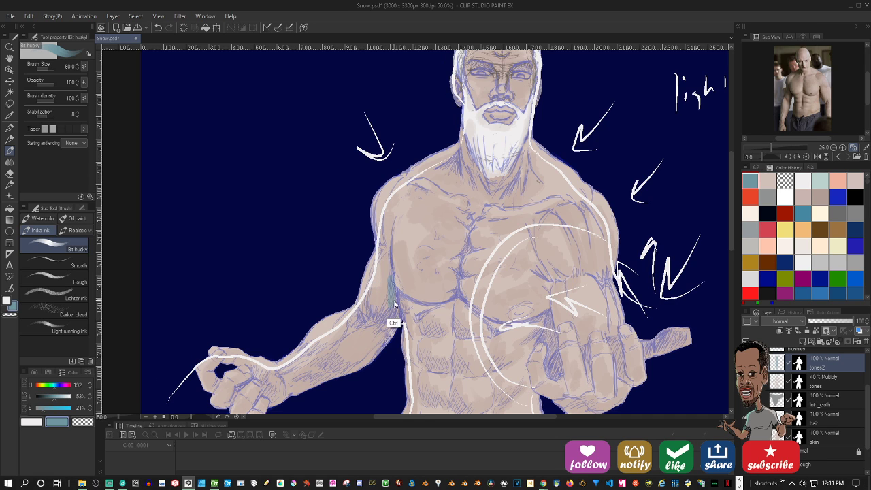
key(ctrl+z)
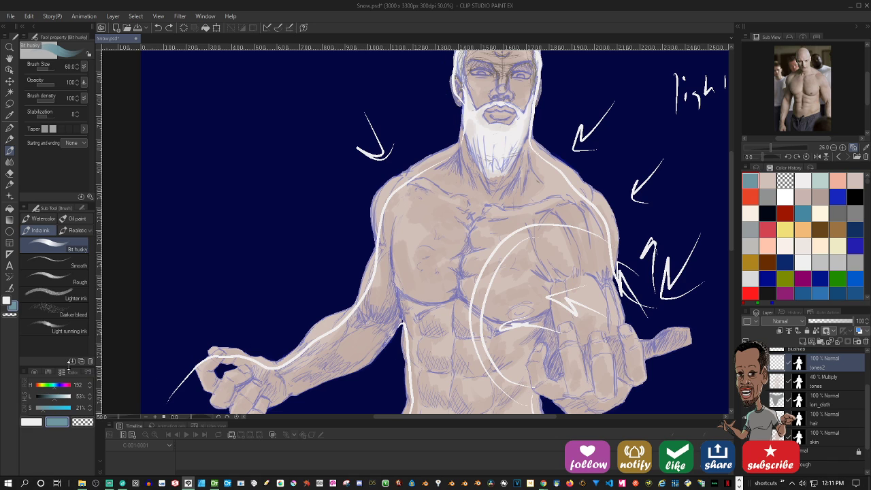
click(34, 371)
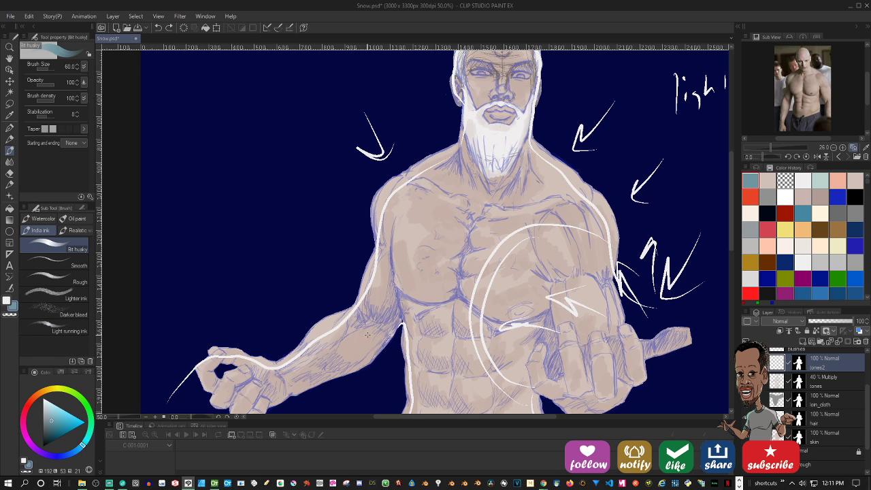
drag(365, 360, 372, 351)
key(ctrl+z)
Enlarge the brush to 120 and set the tones2 layer to Soft light at 100% opacity
key(bracketright)
key(bracketright)
key(bracketright)
click(828, 321)
click(786, 324)
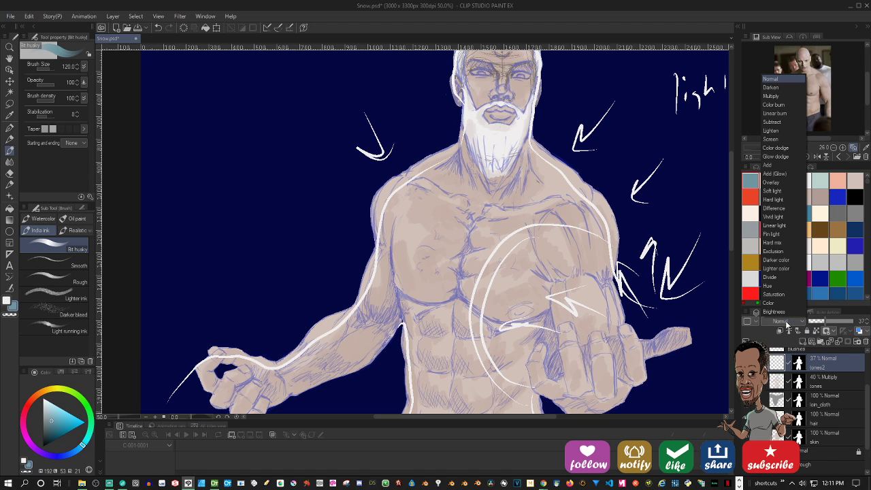
click(795, 190)
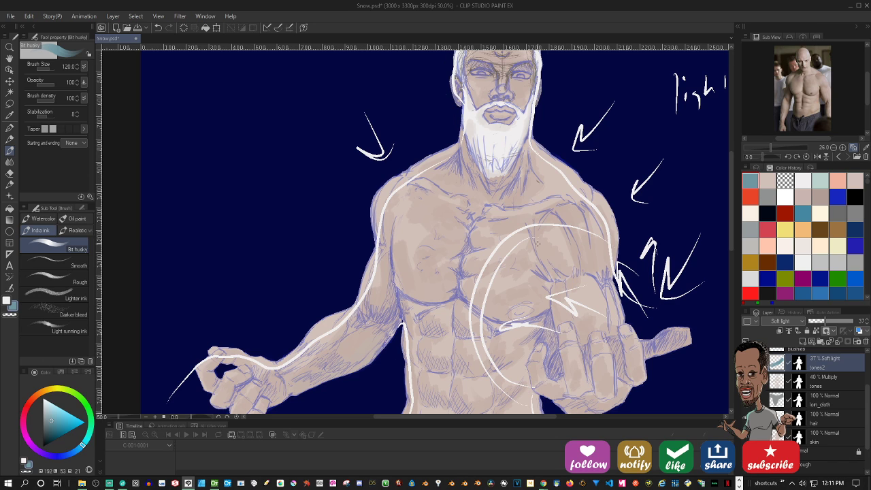
click(796, 322)
click(831, 321)
click(852, 322)
click(854, 326)
click(849, 323)
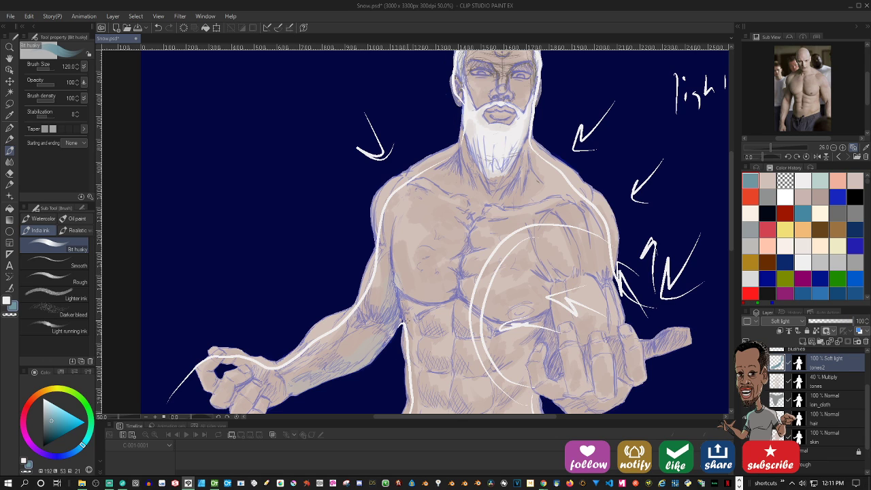
Reduce the brush size to 50 and shade the lowered arm's underside and fingers, the side ribs and the area around the opposite nipple
key(bracketleft)
key(bracketleft)
key(bracketleft)
drag(406, 290, 465, 245)
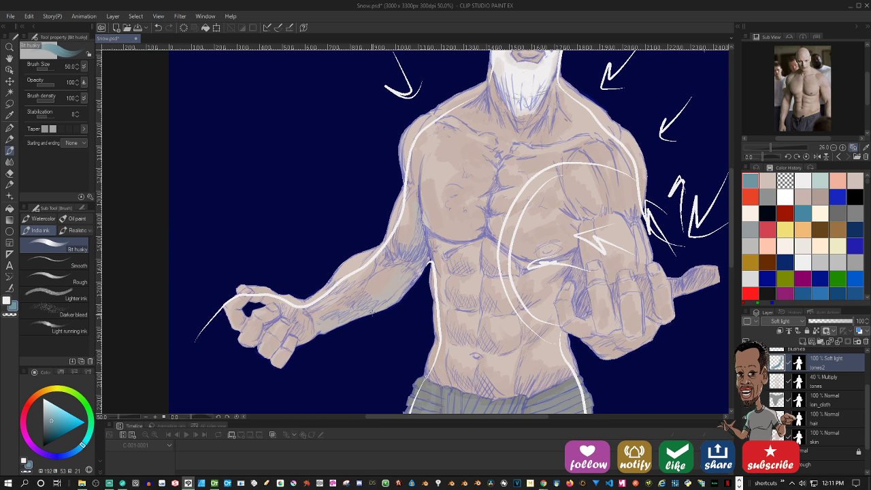
drag(313, 324, 277, 356)
drag(442, 254, 447, 267)
drag(547, 237, 554, 246)
Try the Hard light, Multiply and Darken blending modes on the tones2 layer
click(782, 320)
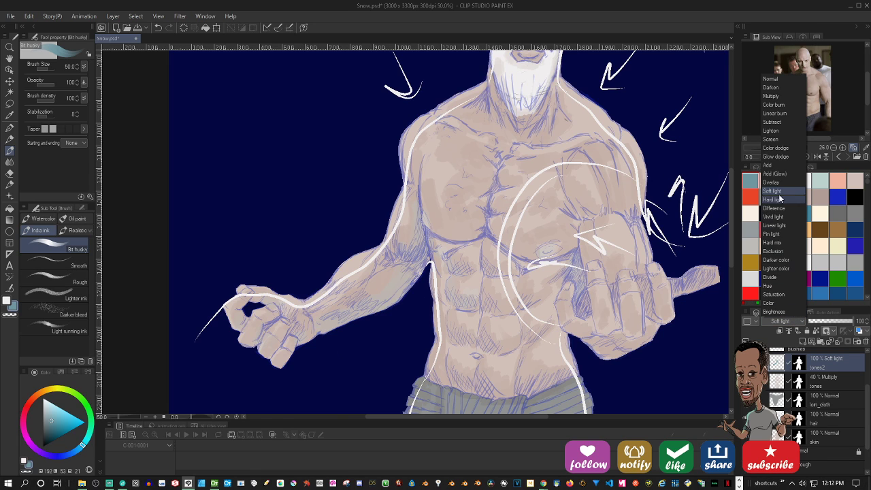
click(780, 199)
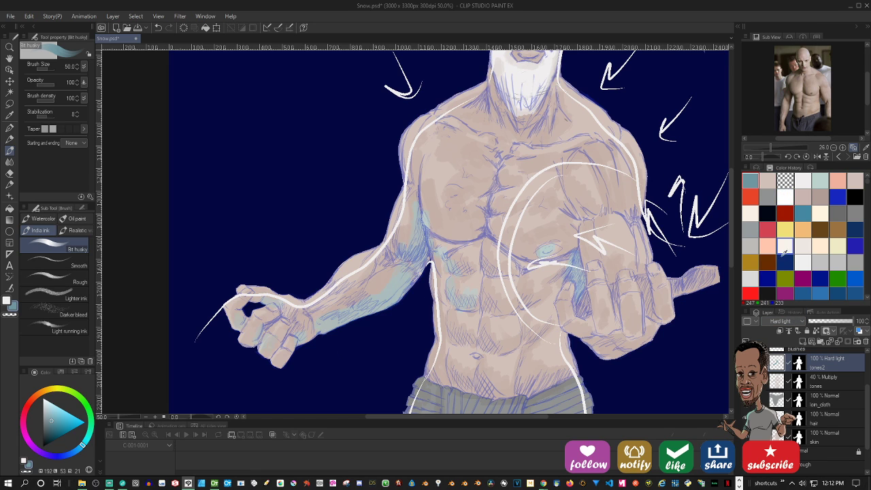
click(783, 321)
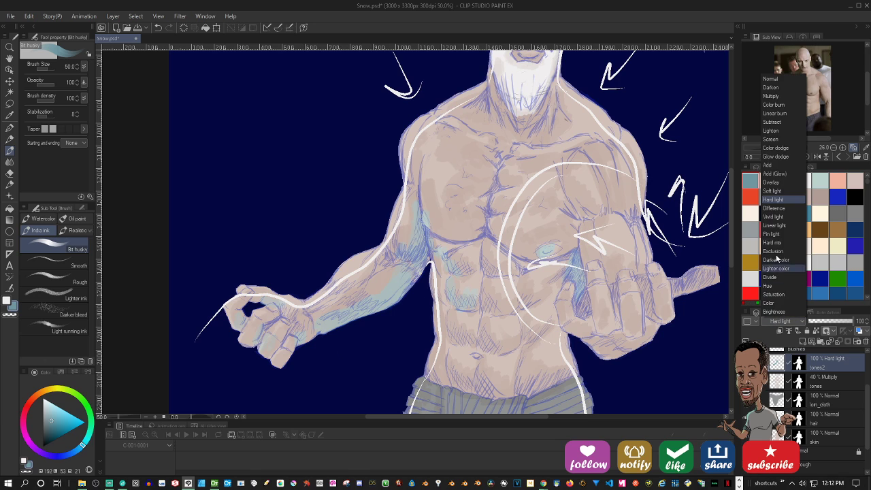
click(777, 96)
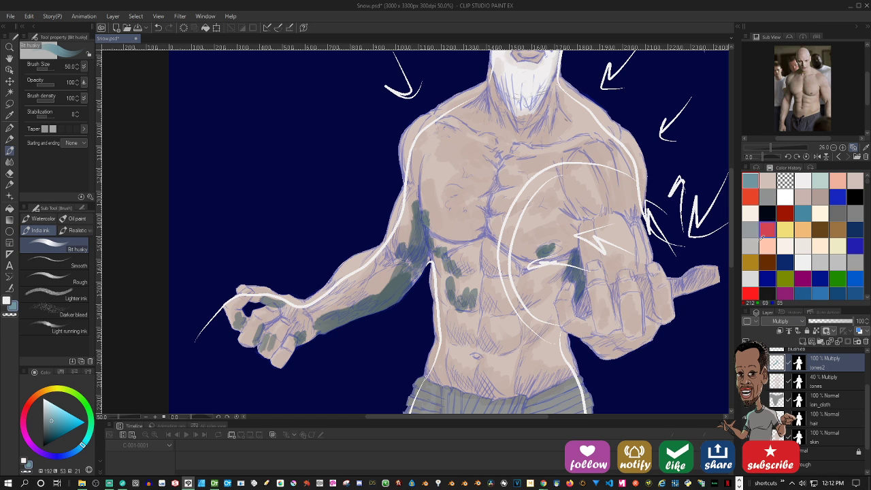
click(780, 321)
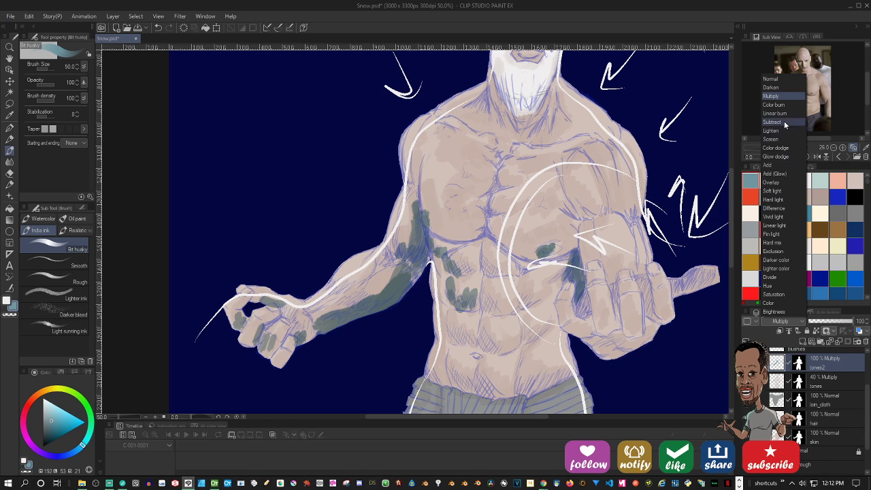
click(783, 87)
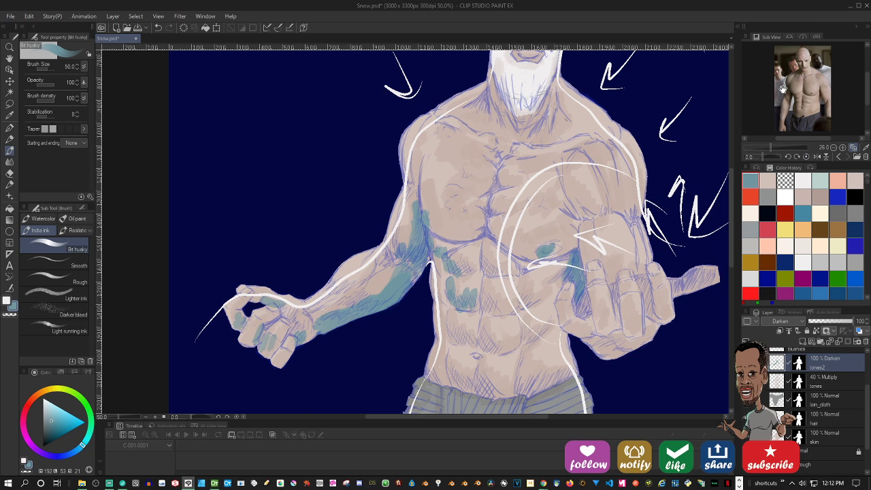
Set the tones2 layer's blending mode to Multiply and its opacity to 31%
click(789, 323)
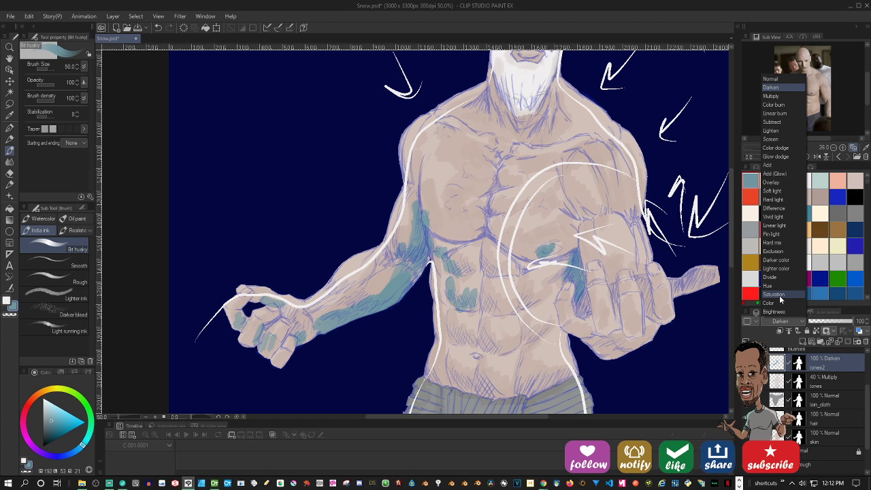
click(775, 96)
drag(825, 324, 822, 325)
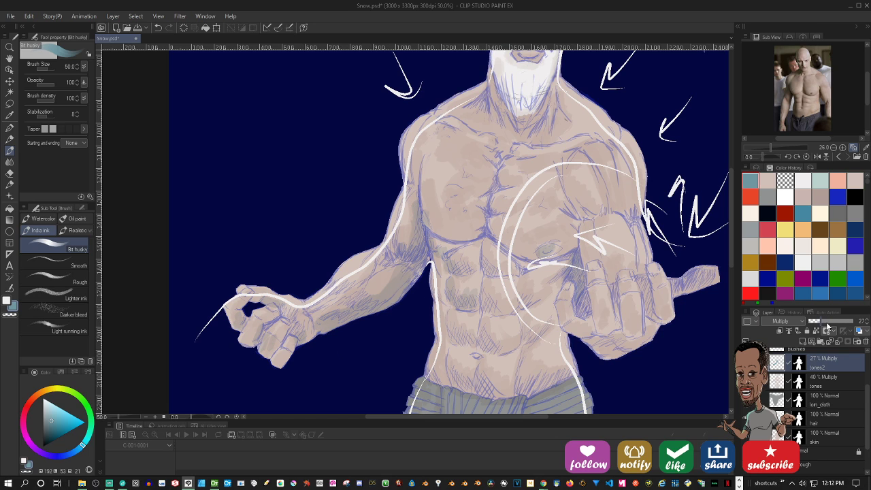
click(867, 319)
click(868, 319)
Shade the fingers of the raised hand and the abdominal muscles along the lowered arm's side down to the waist
drag(589, 293, 589, 311)
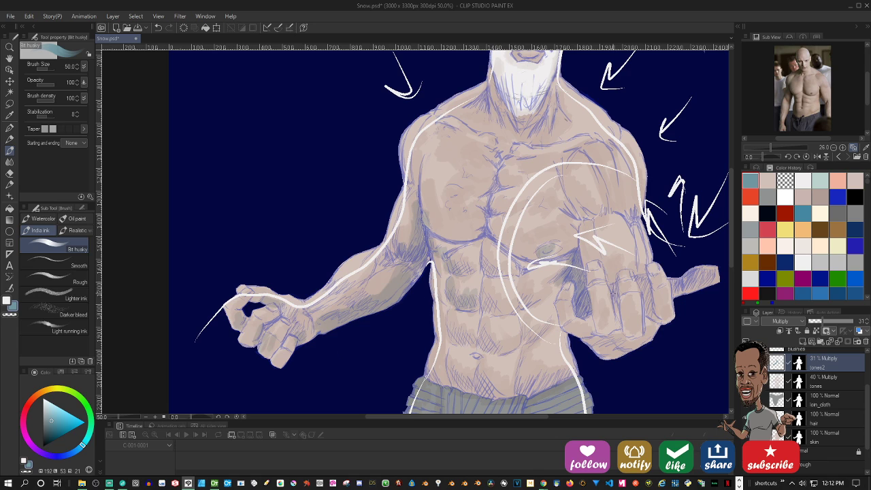
mouse_move(614, 293)
mouse_down()
mouse_move(616, 307)
mouse_move(646, 290)
mouse_move(649, 312)
mouse_up()
mouse_move(644, 280)
mouse_down()
mouse_move(653, 317)
mouse_move(694, 271)
mouse_move(701, 292)
mouse_move(719, 288)
mouse_move(700, 272)
mouse_move(720, 268)
mouse_up()
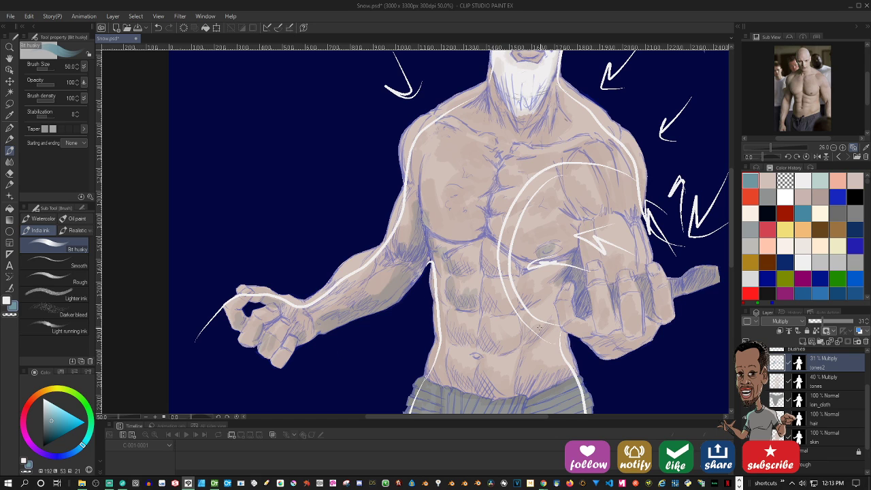
mouse_move(436, 304)
mouse_down()
mouse_move(432, 383)
mouse_move(447, 362)
mouse_move(464, 391)
mouse_move(476, 393)
mouse_up()
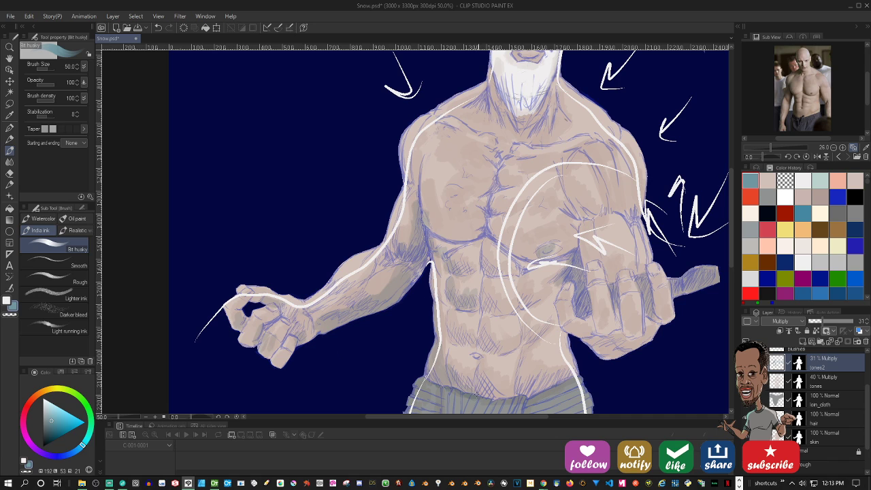
mouse_move(436, 301)
mouse_down()
mouse_move(436, 244)
mouse_move(432, 262)
mouse_move(482, 222)
mouse_move(480, 196)
mouse_move(478, 224)
mouse_up()
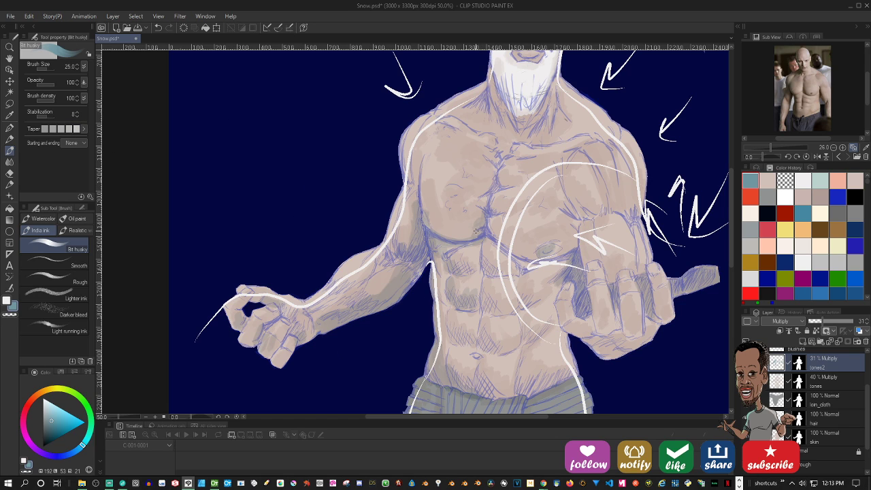
Reduce the brush size to 25 and shade under the lowered arm's side pectoral, along the sternum and at the neck
drag(472, 236, 445, 237)
mouse_move(483, 210)
mouse_down()
mouse_move(478, 203)
mouse_move(488, 202)
mouse_up()
drag(485, 160, 496, 164)
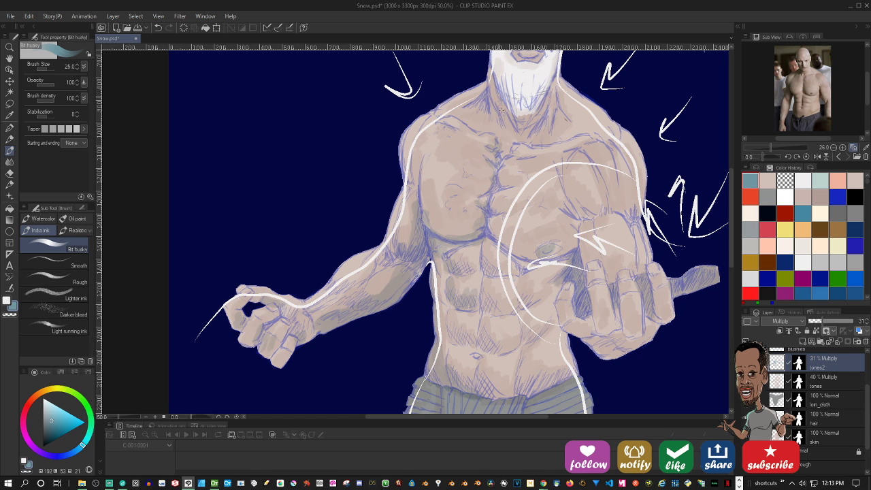
mouse_move(502, 108)
mouse_down()
mouse_move(485, 163)
mouse_move(473, 171)
mouse_up()
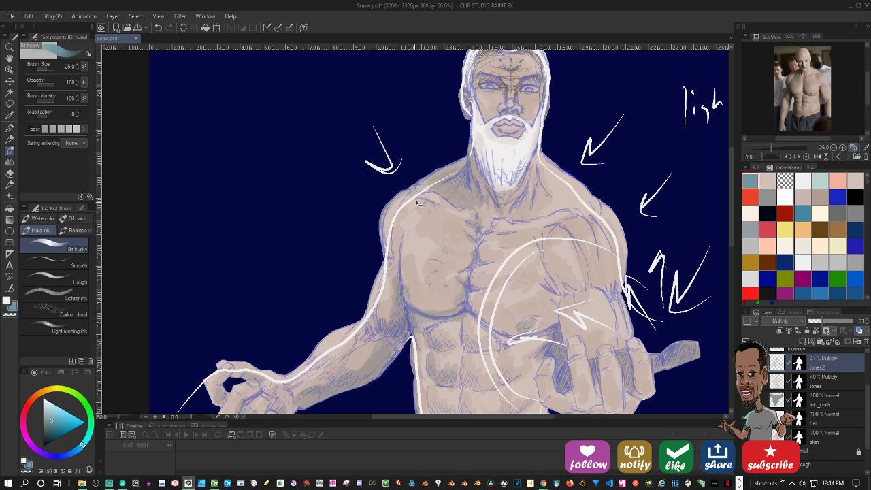
key(ctrl+t)
key(ctrl+z)
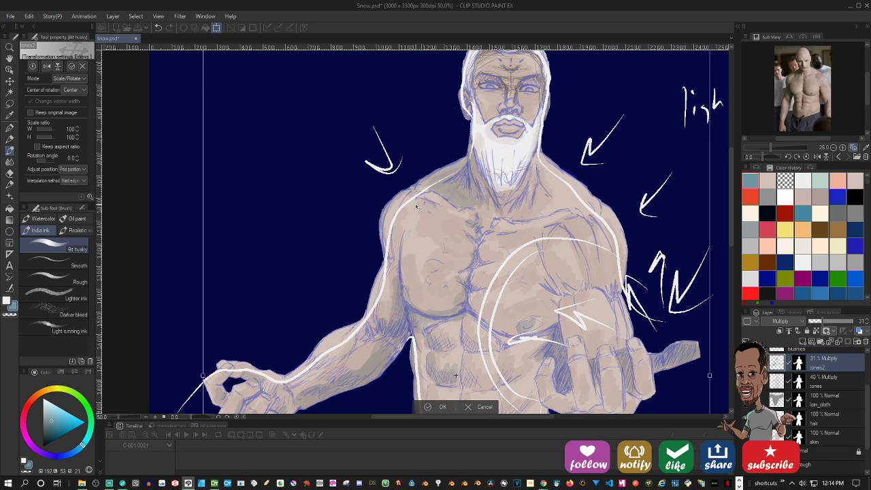
key(Return)
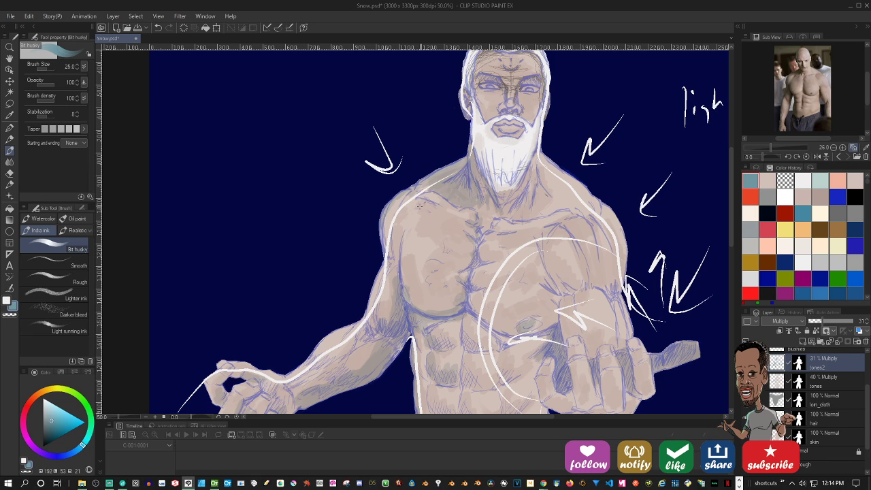
Enlarge the brush to 80 and shade the upper chest below the collarbone on the lowered arm's side
key(])
key(])
key(])
key(])
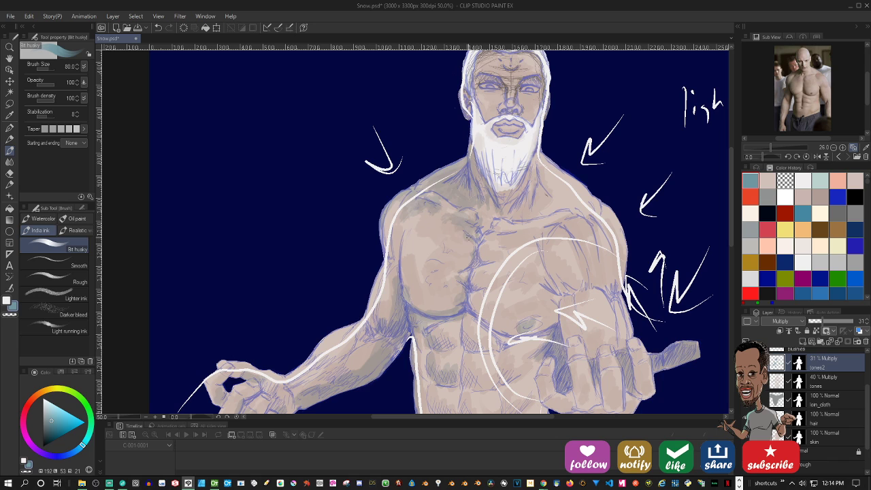
mouse_move(469, 236)
mouse_down()
mouse_move(424, 224)
mouse_move(400, 259)
mouse_up()
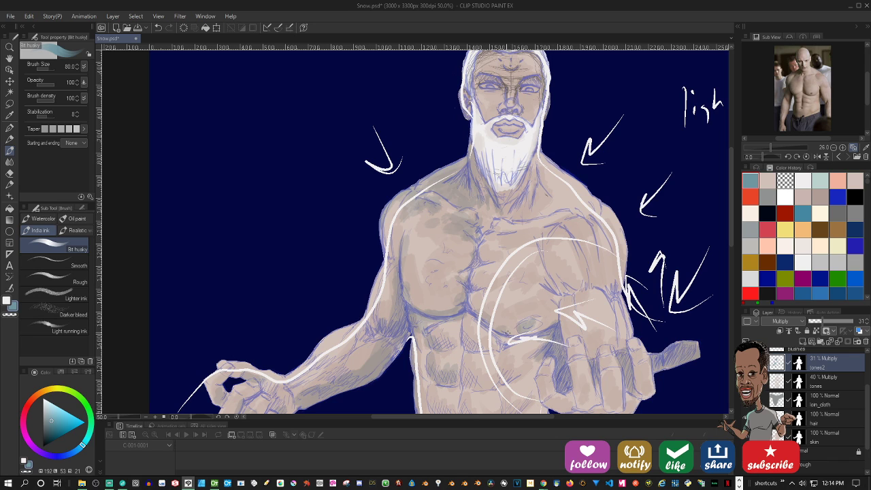
Reduce the brush size to 50 and shade the inner and lower edge of the pectoral on the raised arm's side
key([)
key([)
key([)
mouse_move(476, 304)
mouse_down()
mouse_move(471, 312)
mouse_move(497, 329)
mouse_move(472, 305)
mouse_up()
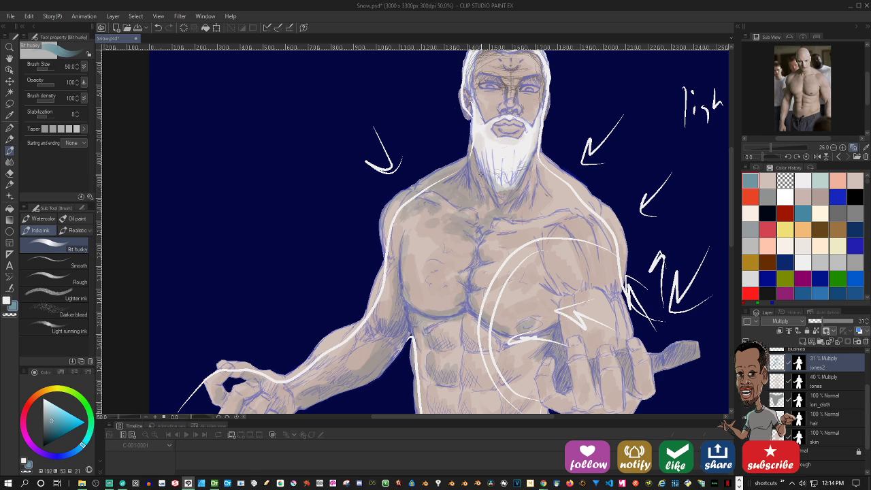
Shade the lips, the side of the nose, the eye socket and the forehead edge below the hairline
scroll(479, 174, up, 2)
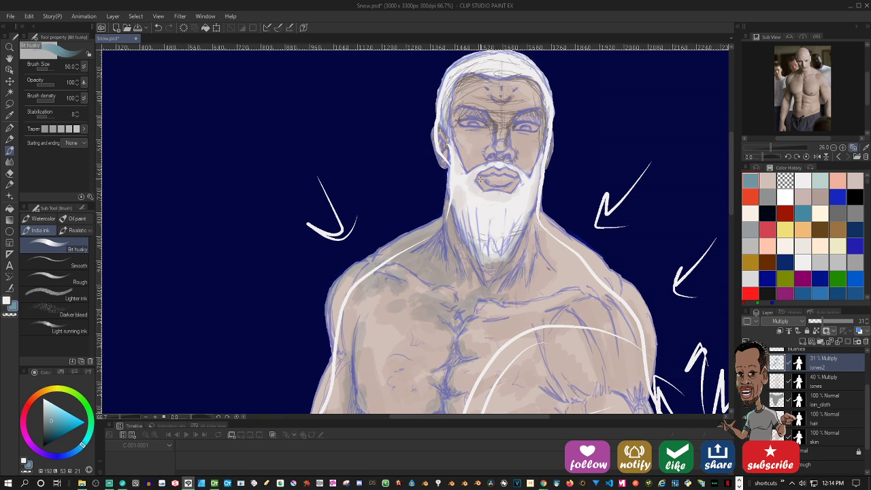
drag(479, 177, 505, 190)
mouse_move(491, 136)
mouse_down()
mouse_move(491, 126)
mouse_move(480, 160)
mouse_up()
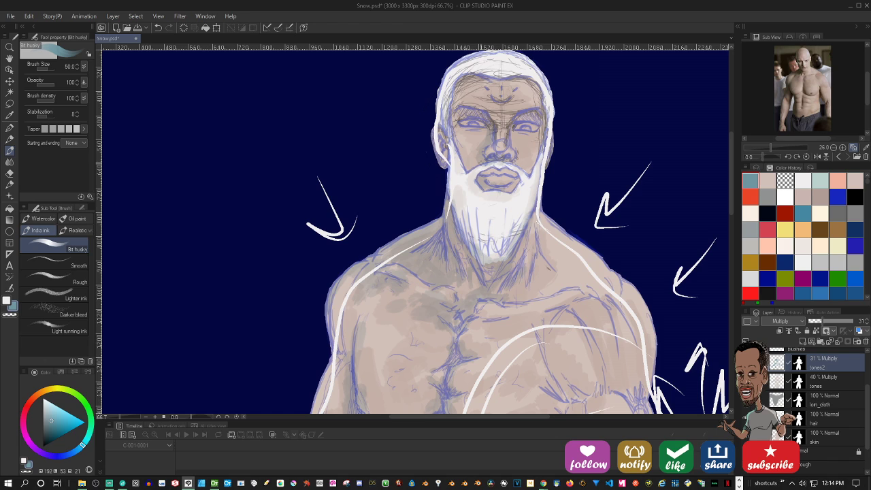
mouse_move(460, 122)
mouse_down()
mouse_move(479, 122)
mouse_move(456, 115)
mouse_up()
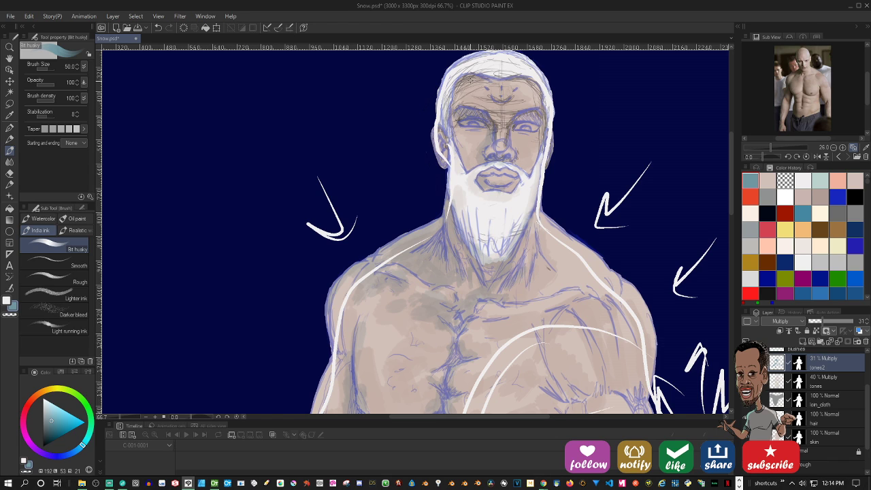
mouse_move(458, 73)
mouse_down()
mouse_move(489, 80)
mouse_move(451, 75)
mouse_move(445, 126)
mouse_up()
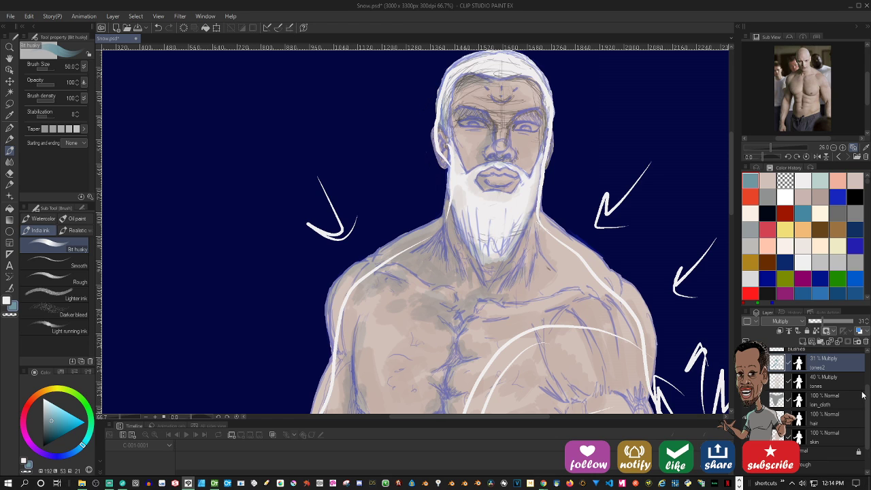
Hide the layer holding the white light-direction arrows and guide lines
drag(867, 395, 868, 357)
click(748, 357)
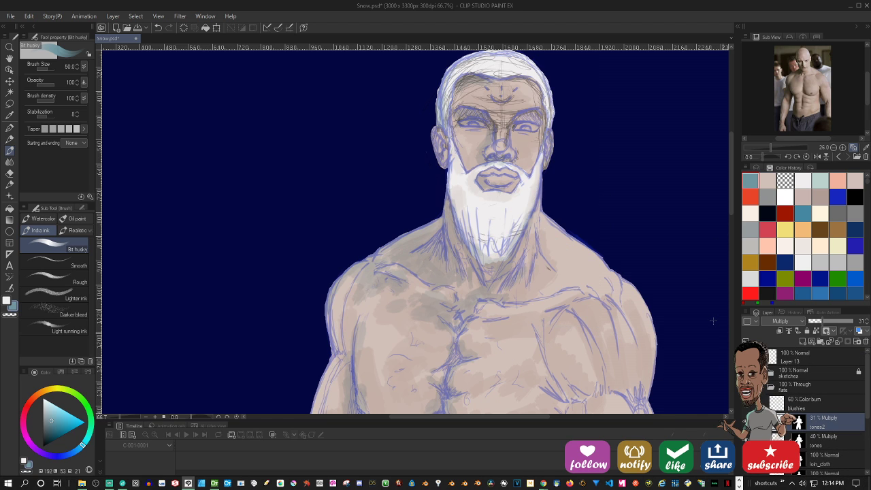
drag(454, 220, 433, 280)
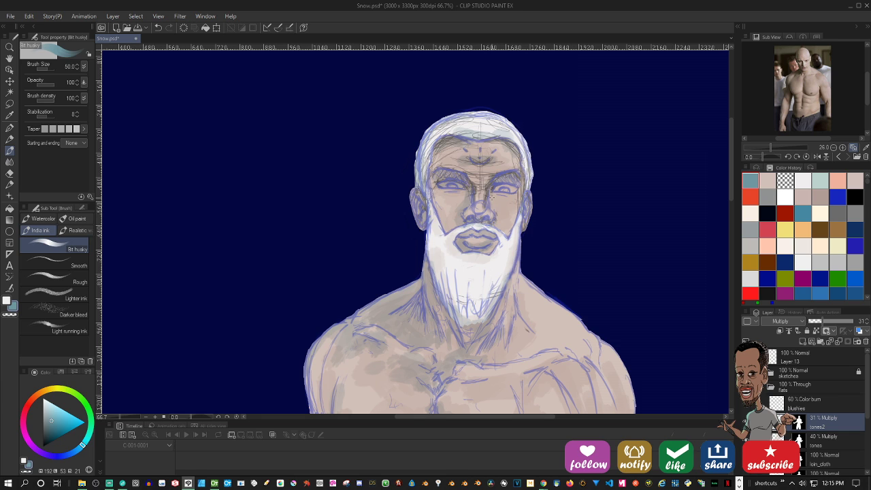
Shade the inner edge of the forearm and the shoulder muscle of the raised arm on the tones2 layer
drag(499, 311, 471, 227)
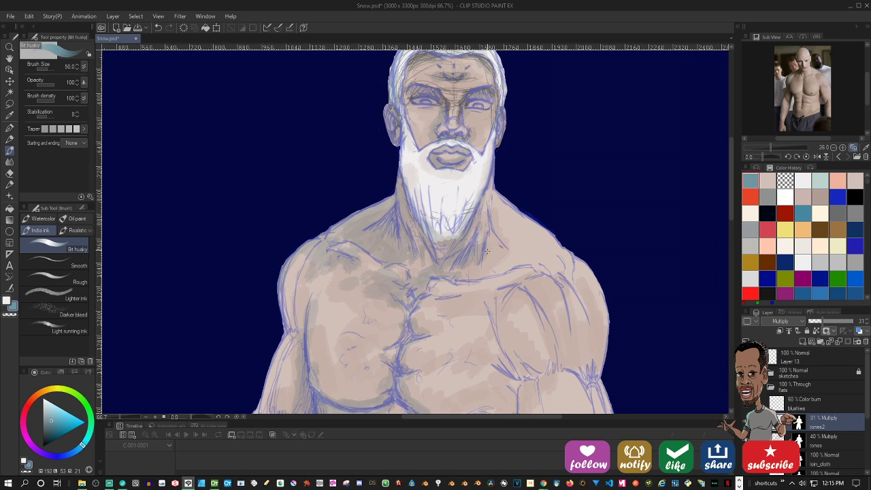
scroll(525, 297, down, 5)
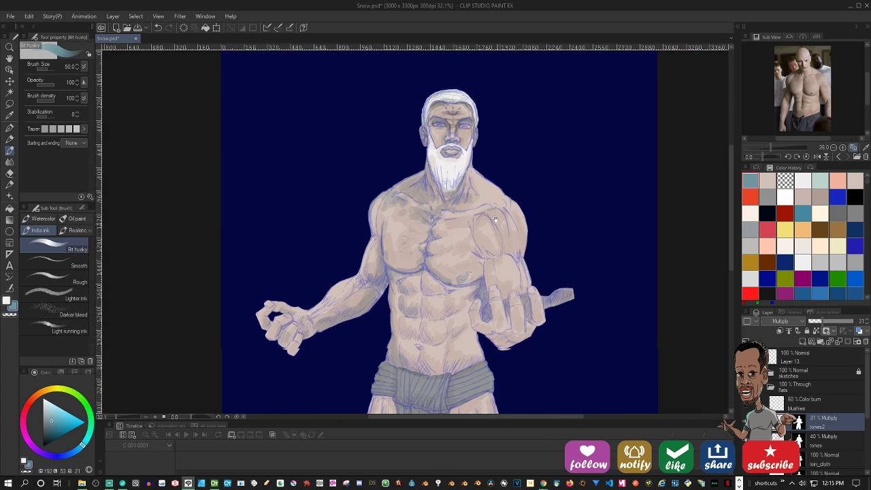
scroll(497, 231, up, 4)
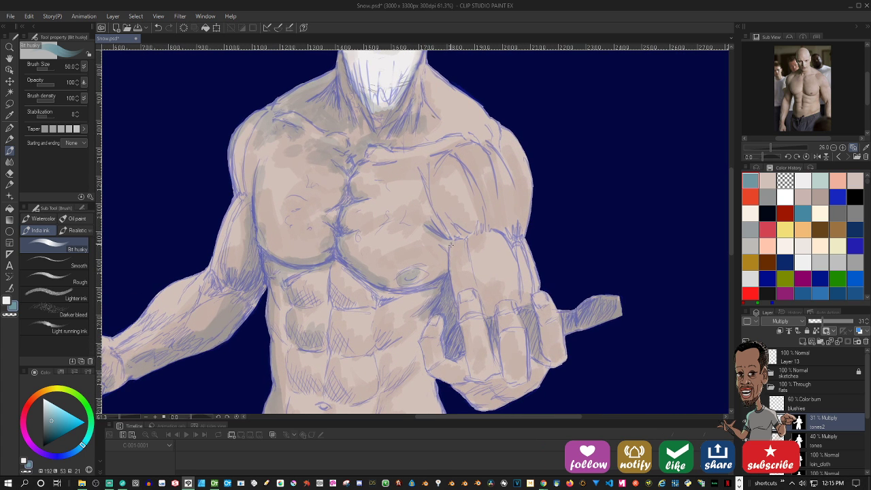
drag(451, 245, 448, 270)
mouse_move(455, 307)
mouse_down()
mouse_move(447, 229)
mouse_move(479, 233)
mouse_up()
mouse_move(426, 159)
mouse_down()
mouse_move(455, 162)
mouse_move(400, 162)
mouse_move(442, 150)
mouse_move(430, 149)
mouse_move(444, 137)
mouse_move(470, 139)
mouse_move(467, 132)
mouse_move(483, 144)
mouse_move(493, 137)
mouse_move(512, 177)
mouse_up()
drag(484, 147, 485, 196)
mouse_move(478, 150)
mouse_down()
mouse_move(459, 158)
mouse_move(475, 180)
mouse_up()
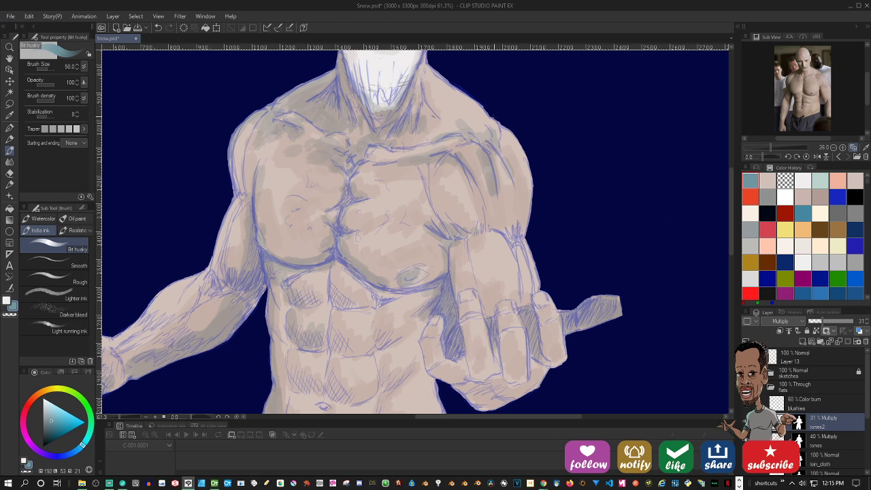
Set the Blend tool to size 40 and soften the shading on the raised arm's shoulder and the adjoining collarbone
key(j)
key(ctrl)
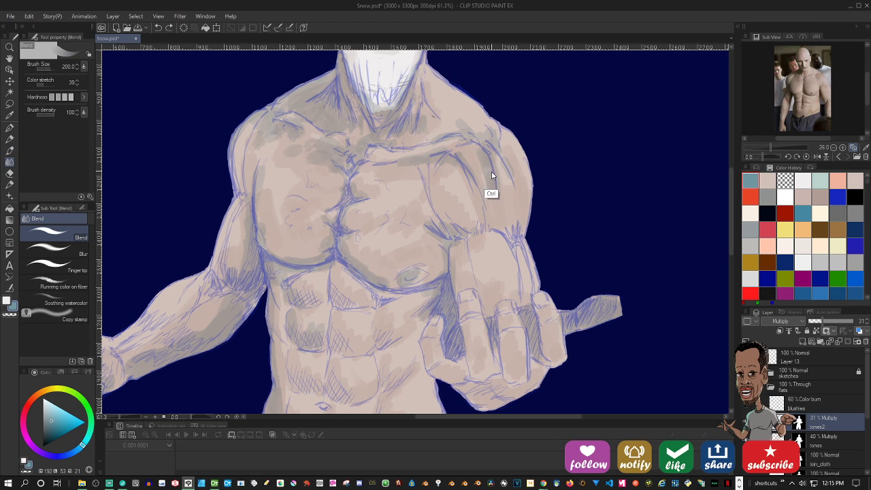
key(bracketleft)
key(bracketleft)
key(bracketleft)
key(bracketleft)
key(bracketleft)
key(bracketleft)
key(bracketleft)
drag(481, 163, 487, 192)
drag(479, 133, 456, 115)
Blend the shading on the upper chest, upper arm and forearm on the lowered arm's side
drag(310, 159, 323, 166)
drag(248, 241, 246, 217)
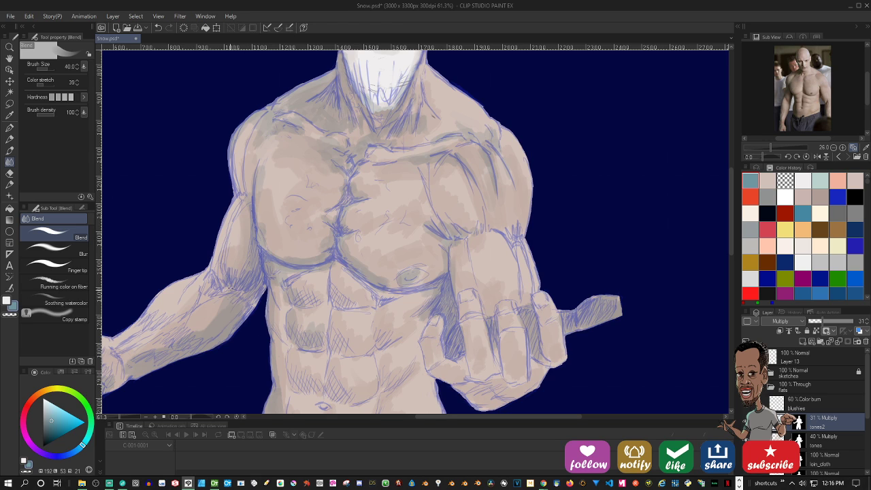
drag(226, 303, 192, 332)
Blend the shading around the nipple on the raised arm's side and along the edges of both pectorals
drag(274, 328, 369, 297)
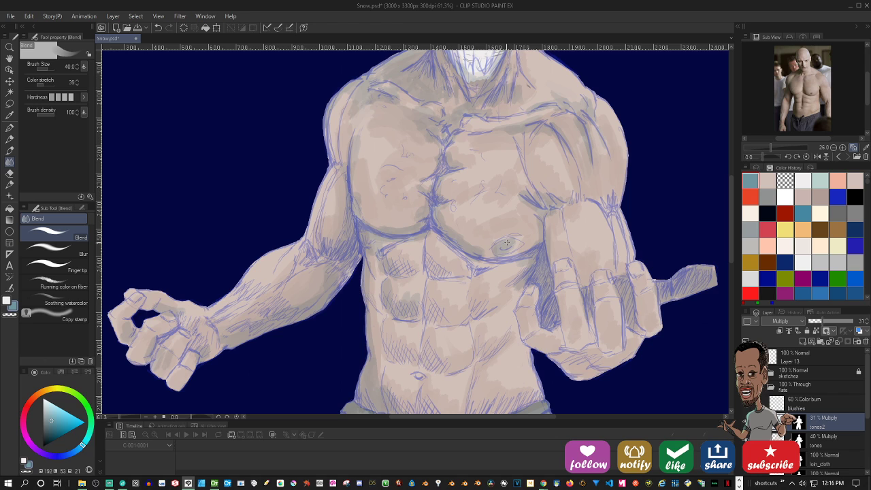
drag(507, 242, 519, 246)
drag(488, 247, 473, 242)
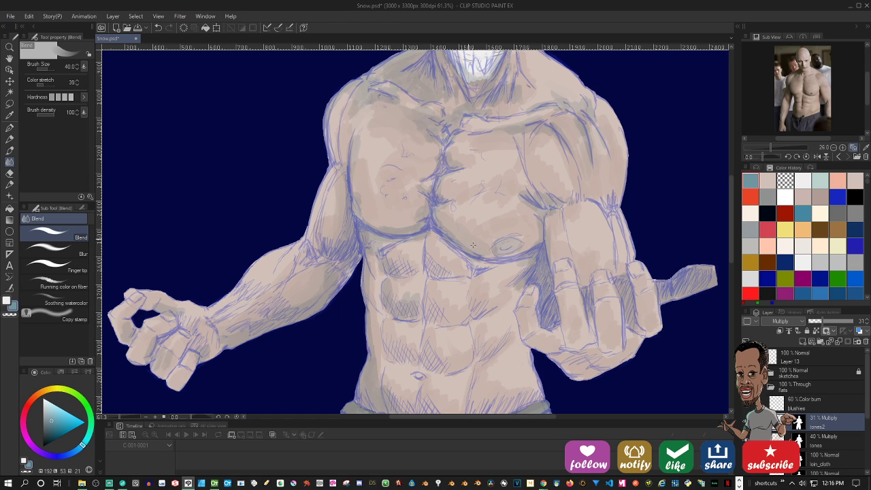
mouse_move(401, 228)
mouse_down()
mouse_move(374, 217)
mouse_move(383, 211)
mouse_move(408, 222)
mouse_move(366, 215)
mouse_move(396, 213)
mouse_move(369, 212)
mouse_move(356, 175)
mouse_move(355, 144)
mouse_up()
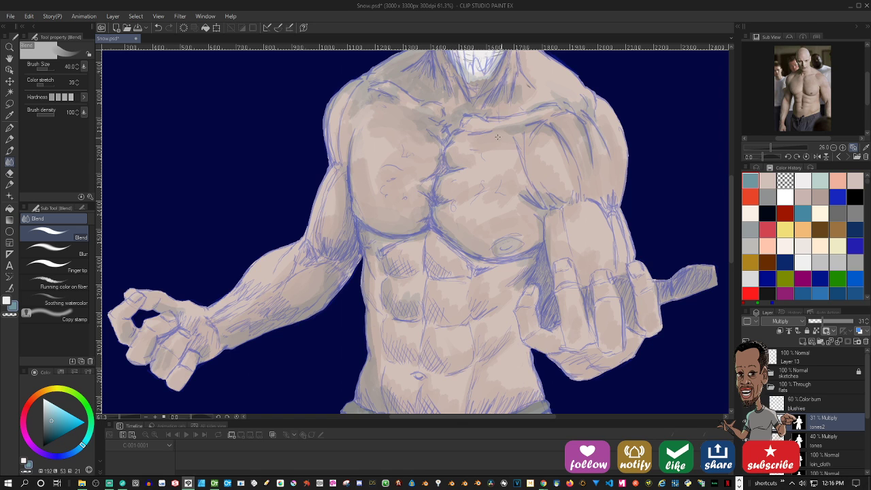
drag(591, 139, 555, 185)
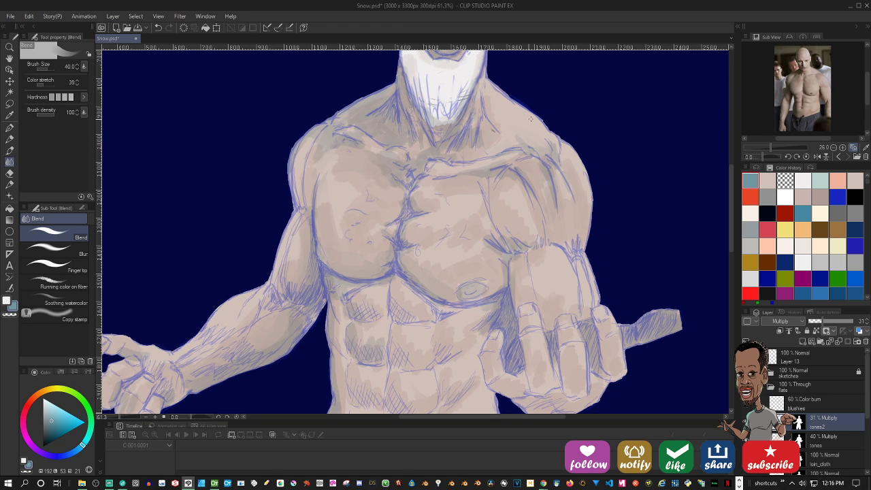
Shade the raised forearm above the fingers and the outer upper arm with the India ink brush at size 50
drag(603, 195, 517, 181)
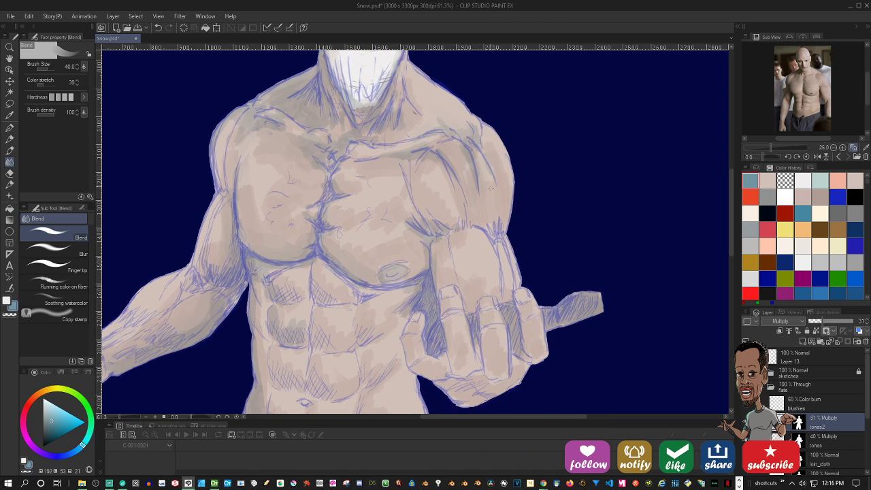
key(p)
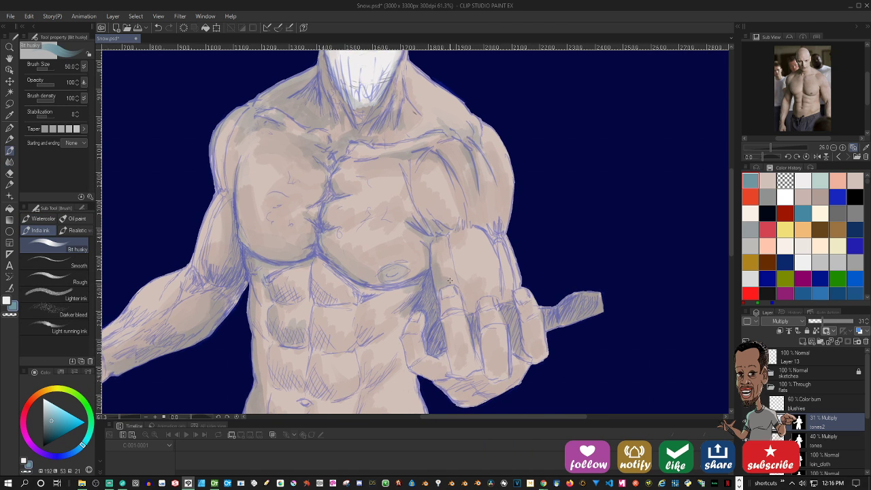
mouse_move(464, 294)
mouse_down()
mouse_move(468, 308)
mouse_move(488, 294)
mouse_move(507, 296)
mouse_move(495, 240)
mouse_up()
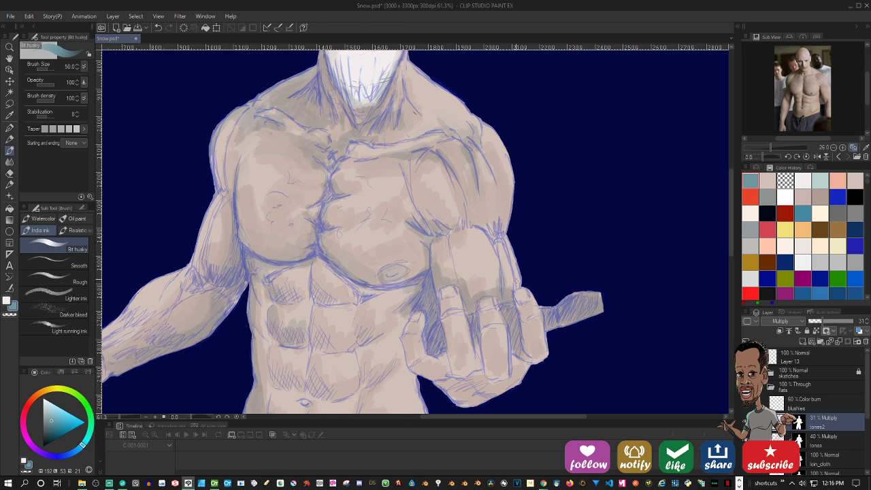
mouse_move(515, 267)
mouse_down()
mouse_move(504, 237)
mouse_move(469, 218)
mouse_move(470, 207)
mouse_move(462, 221)
mouse_move(499, 217)
mouse_move(507, 199)
mouse_move(508, 228)
mouse_move(512, 174)
mouse_move(507, 161)
mouse_move(488, 155)
mouse_move(502, 206)
mouse_move(484, 210)
mouse_up()
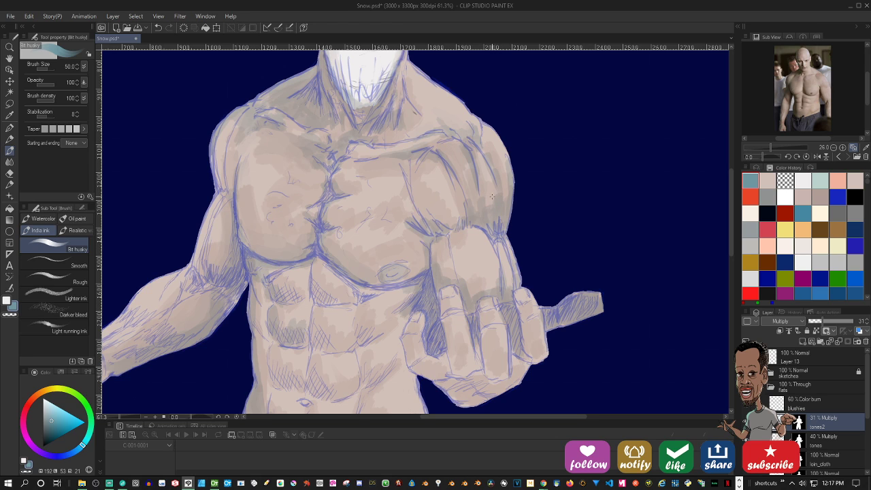
Blend the new shading on the raised arm's outer upper arm and forearm
key(b)
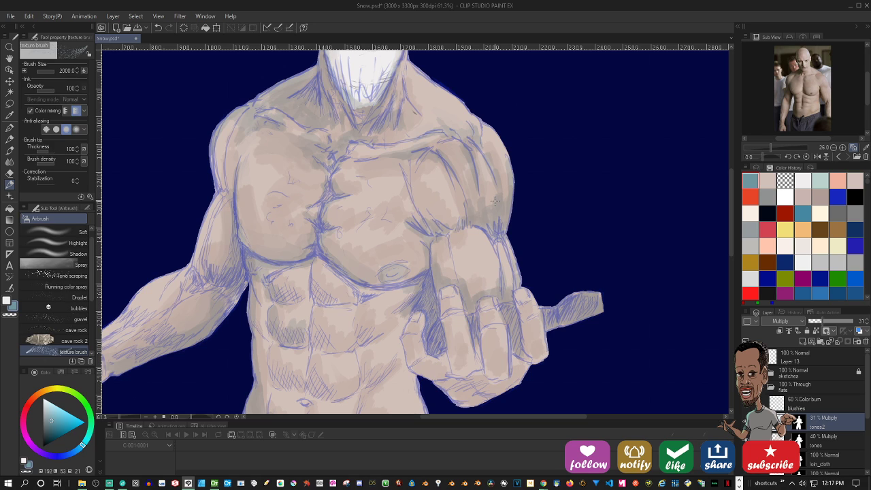
key(b)
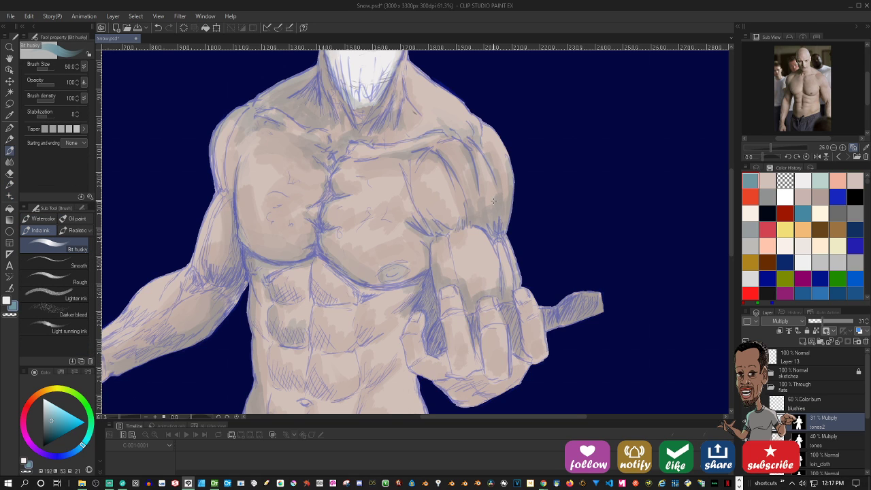
key(j)
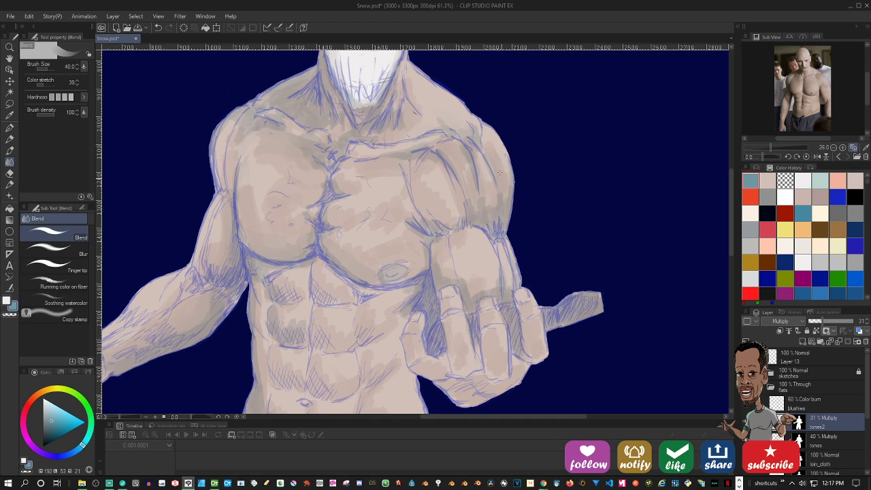
drag(496, 209, 483, 183)
drag(506, 208, 507, 195)
drag(440, 271, 437, 252)
Smooth the shading of the tones layer across the chest, the raised arm and the lowered arm with the Blend tool
click(779, 439)
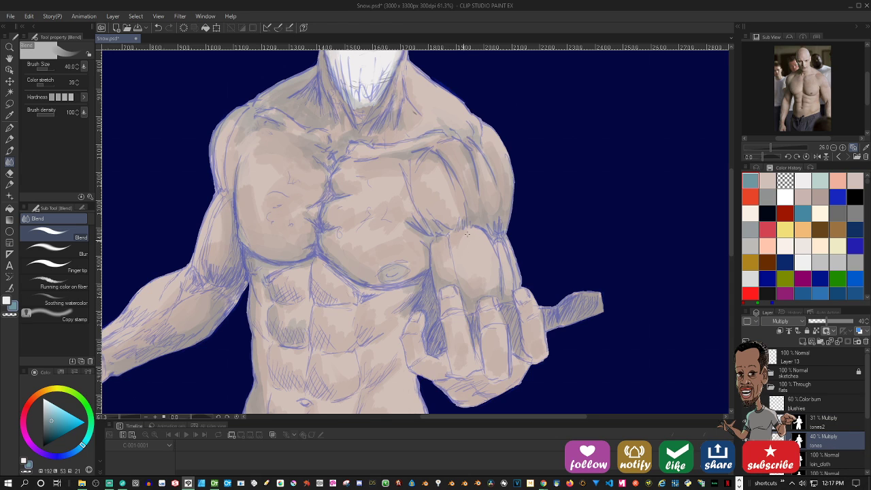
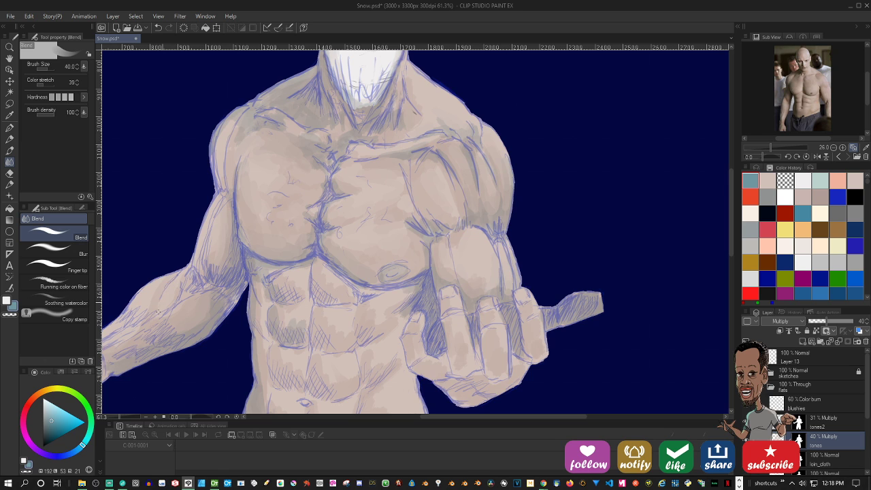
mouse_move(156, 316)
mouse_down()
mouse_move(249, 301)
mouse_move(223, 309)
mouse_up()
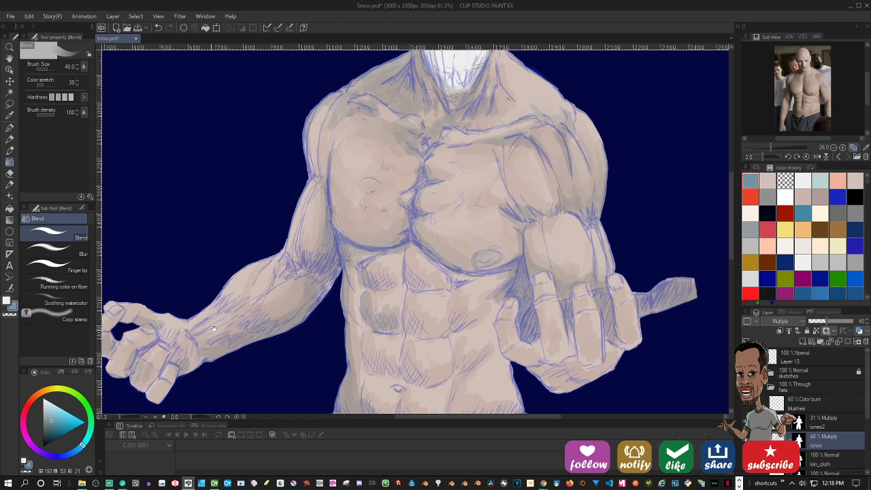
drag(178, 335, 250, 339)
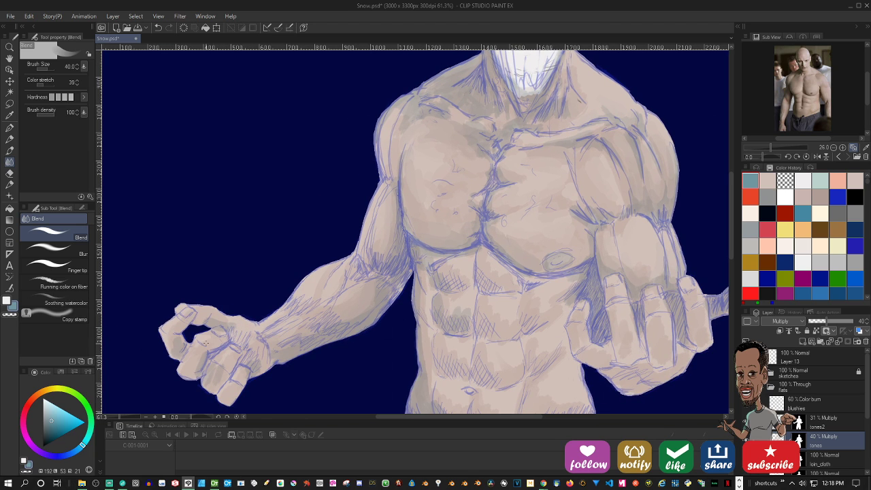
Blend the tones2 layer's shading on the fingers of the lowered hand
click(832, 422)
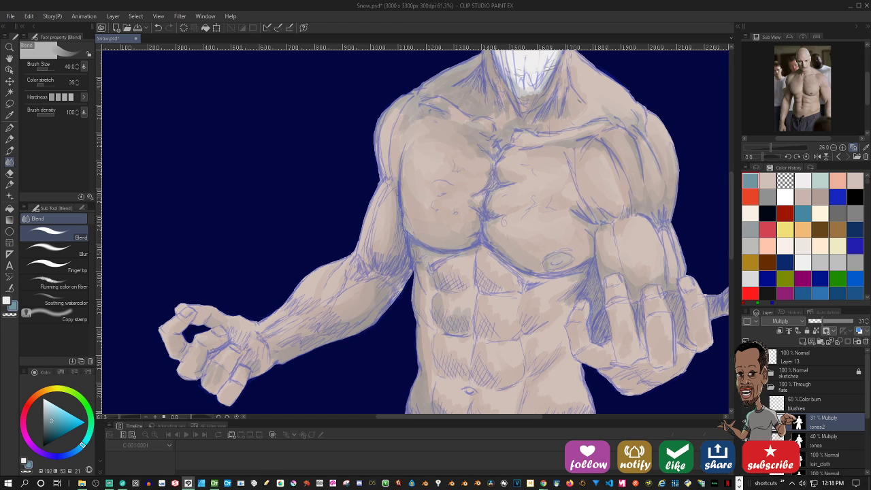
drag(196, 369, 187, 376)
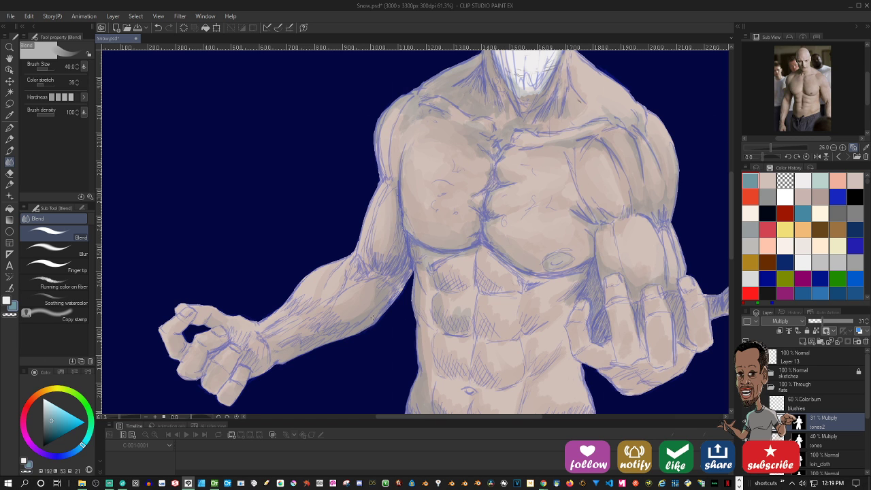
scroll(567, 317, down, 5)
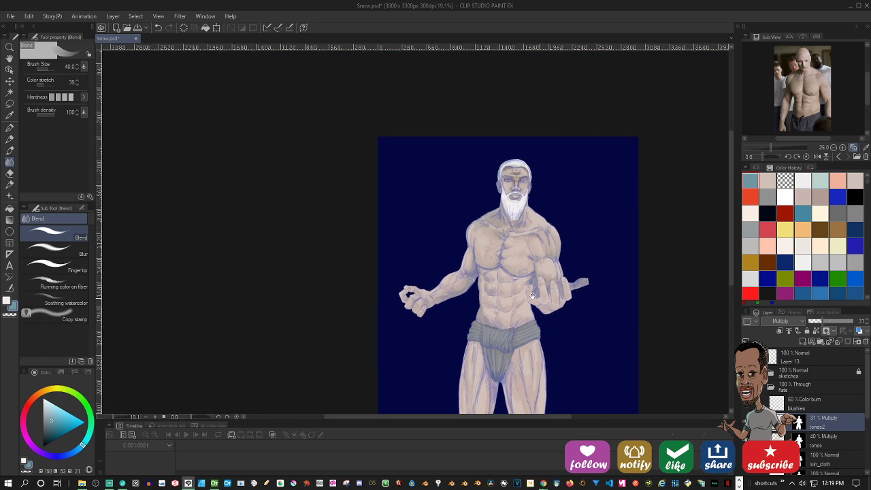
Blend the shading across the abdominal muscles on the tones layer and return to the tones2 layer
scroll(532, 297, up, 4)
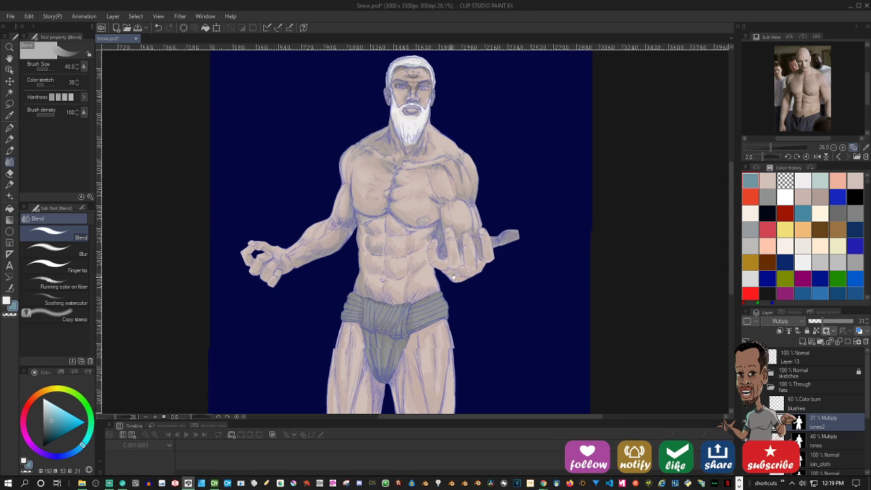
click(778, 436)
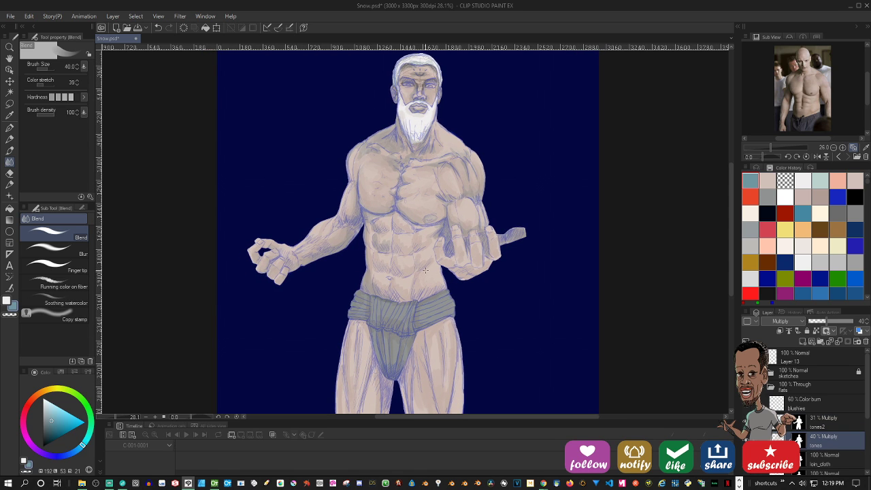
scroll(436, 255, up, 2)
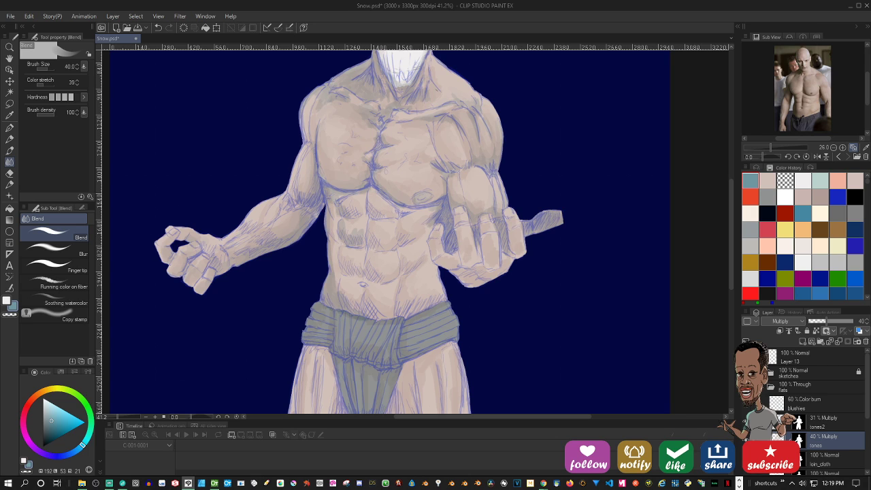
click(832, 422)
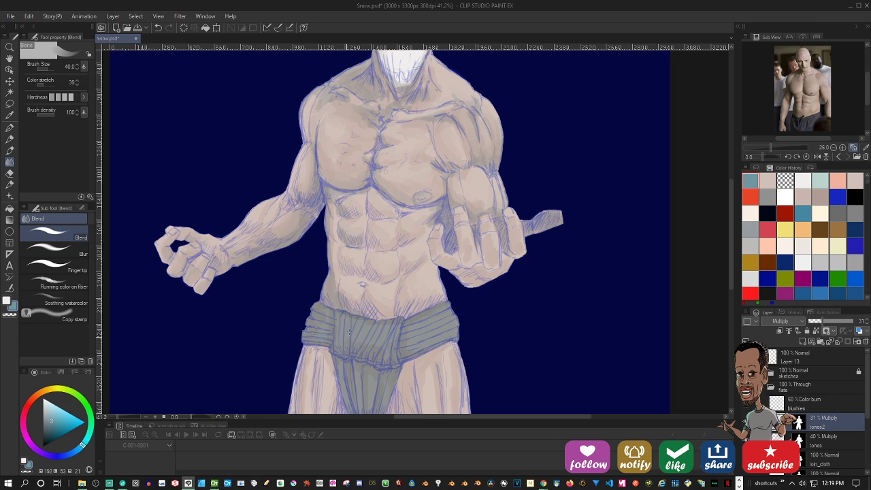
Blend the tones layer's shading on the thigh on the raised arm's side
click(827, 439)
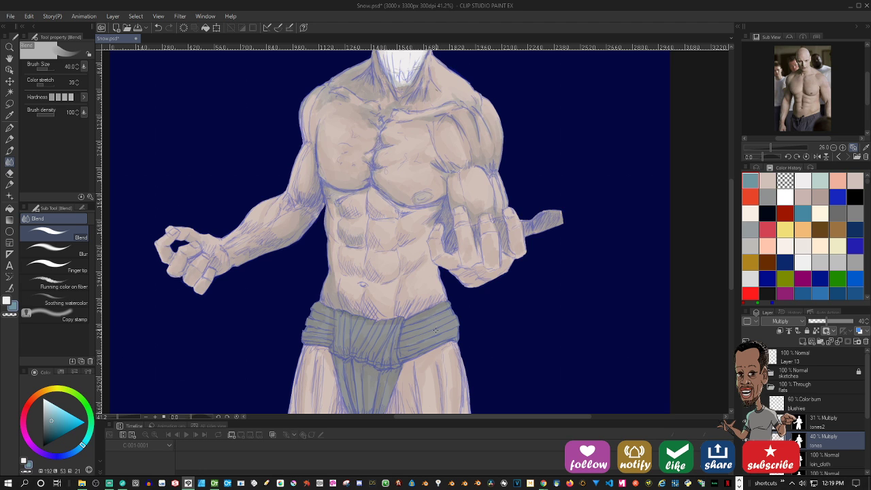
scroll(436, 331, down, 3)
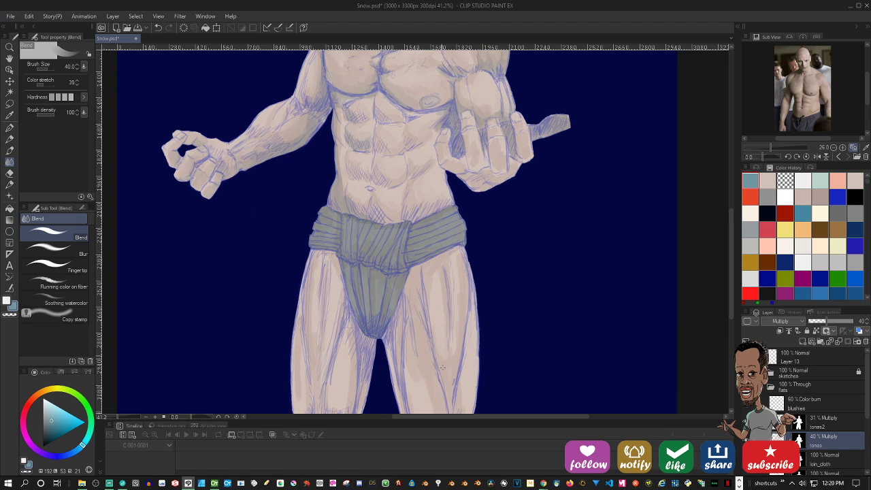
drag(433, 292, 430, 269)
drag(451, 365, 442, 314)
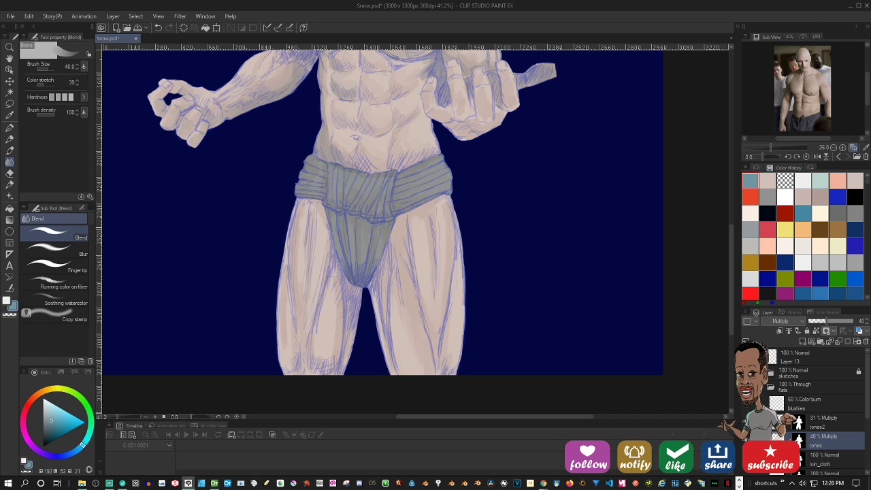
Blend the inner and outer shading of the thigh on the lowered arm's side
drag(346, 348, 344, 364)
drag(341, 307, 332, 366)
drag(286, 302, 284, 323)
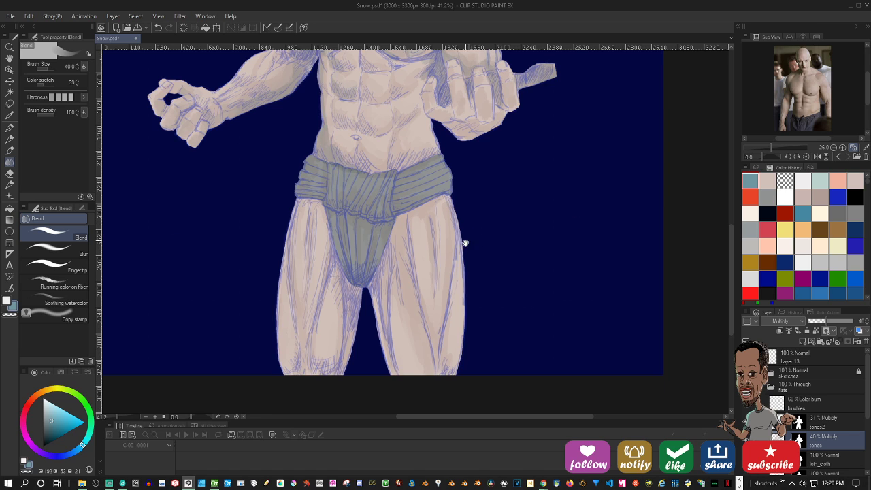
Blend the tones2 layer's shading on the lower abdomen beside the navel, above the loincloth
scroll(463, 241, up, 2)
scroll(383, 249, up, 2)
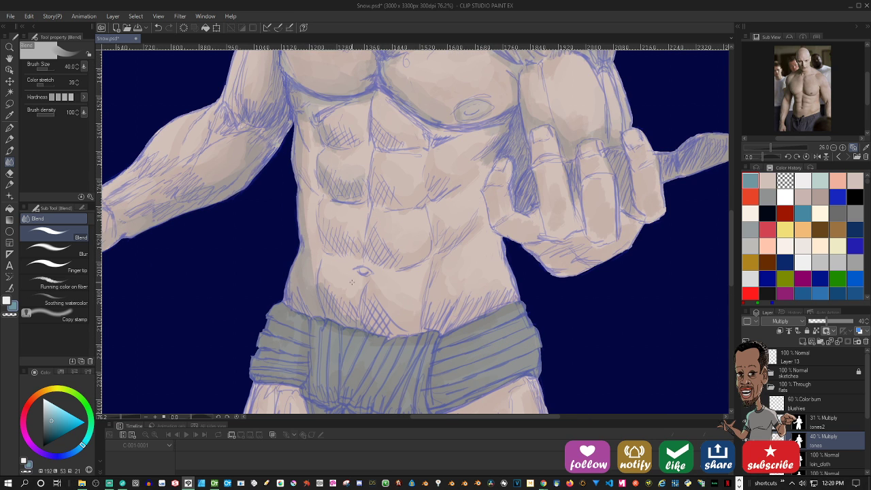
key(alt+bracketright)
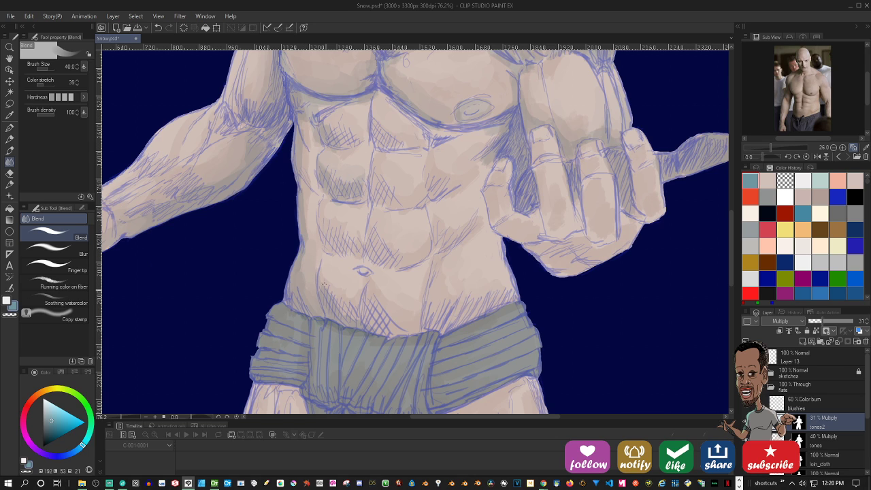
drag(324, 285, 343, 312)
scroll(467, 298, down, 8)
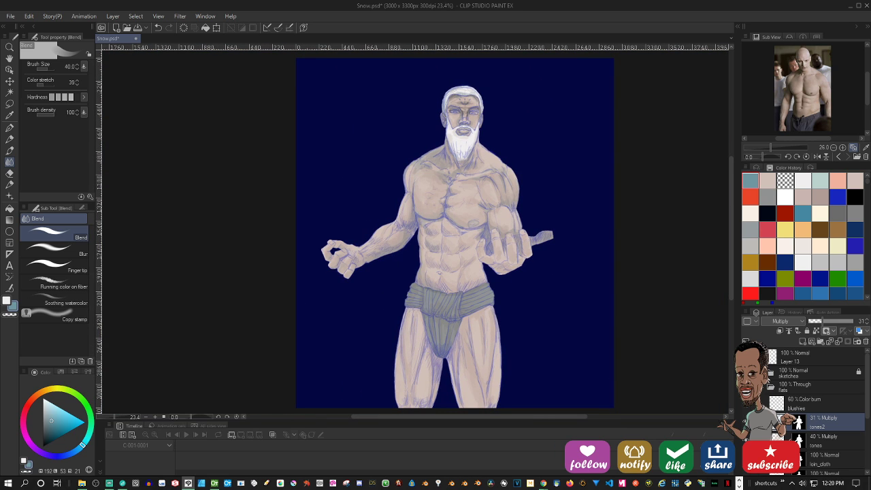
Hide the sketches folder and examine the figure's blended shading without line art, from the head down to the thighs
click(748, 373)
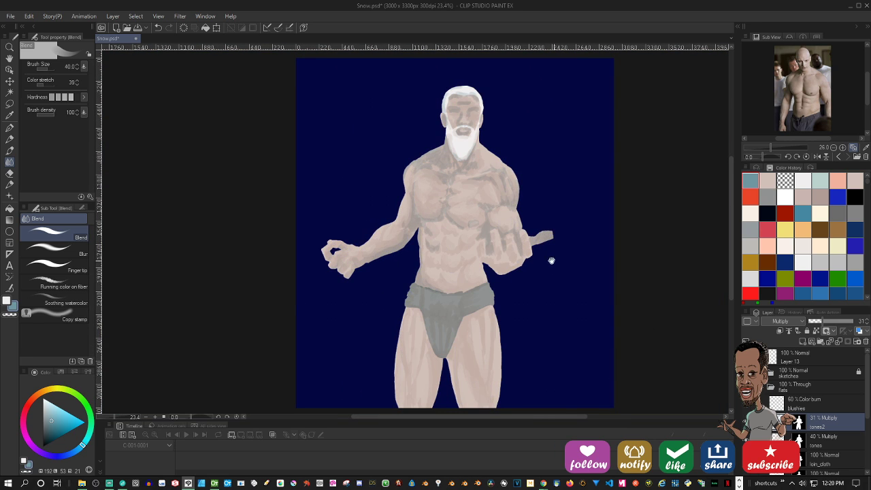
drag(537, 224, 535, 268)
scroll(550, 210, down, 1)
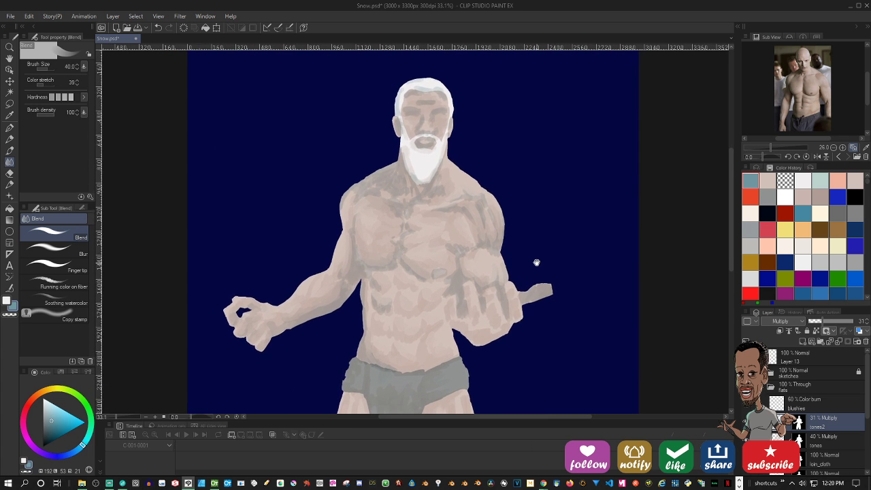
scroll(541, 252, down, 1)
drag(541, 253, 539, 253)
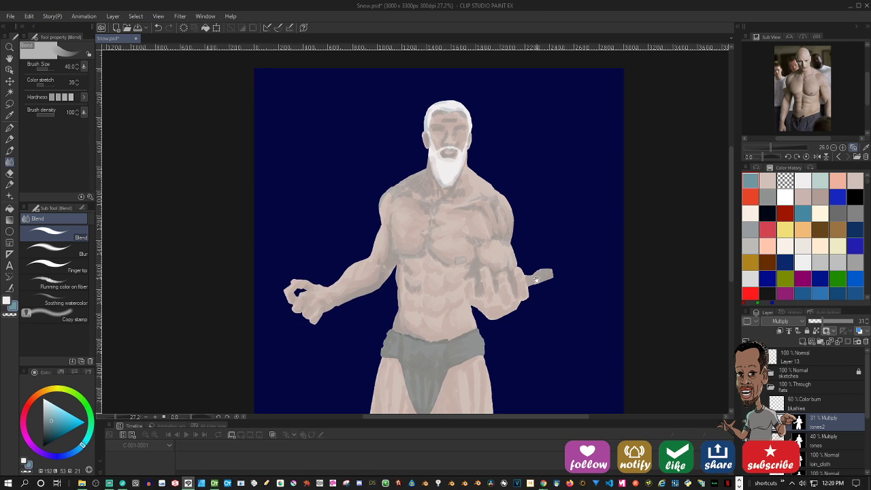
drag(542, 285, 527, 222)
scroll(538, 247, down, 1)
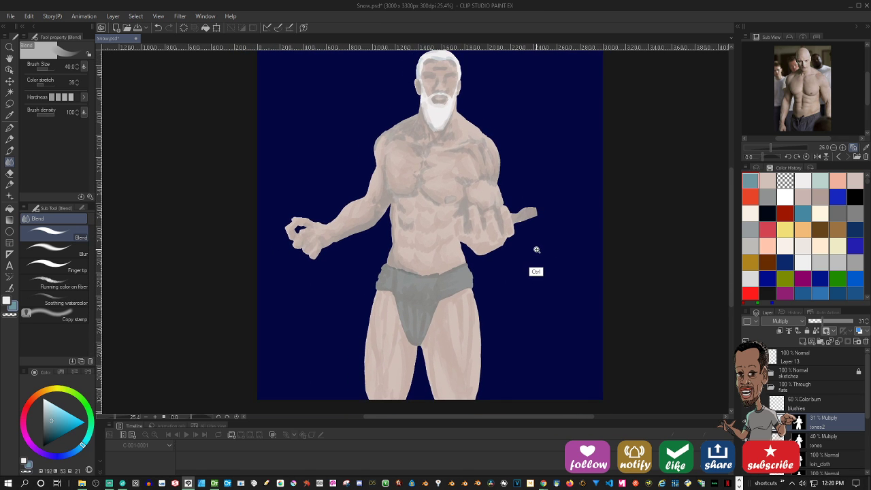
scroll(535, 250, up, 1)
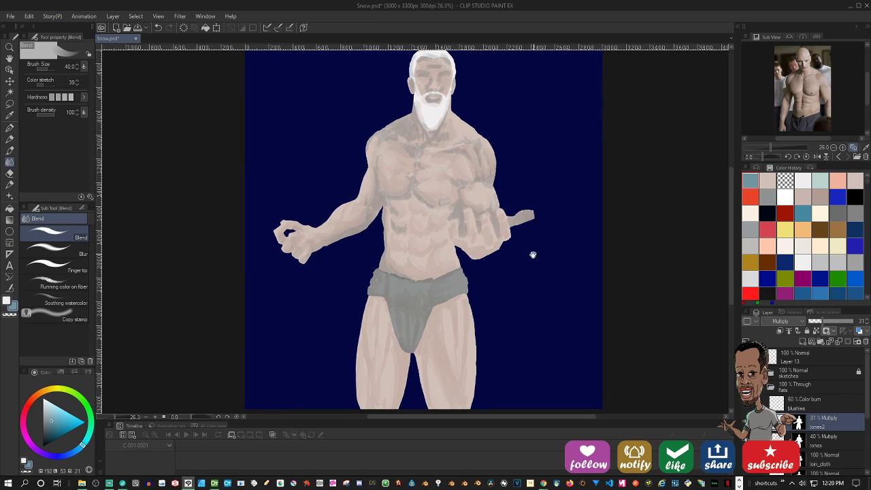
drag(533, 253, 523, 269)
scroll(525, 264, up, 1)
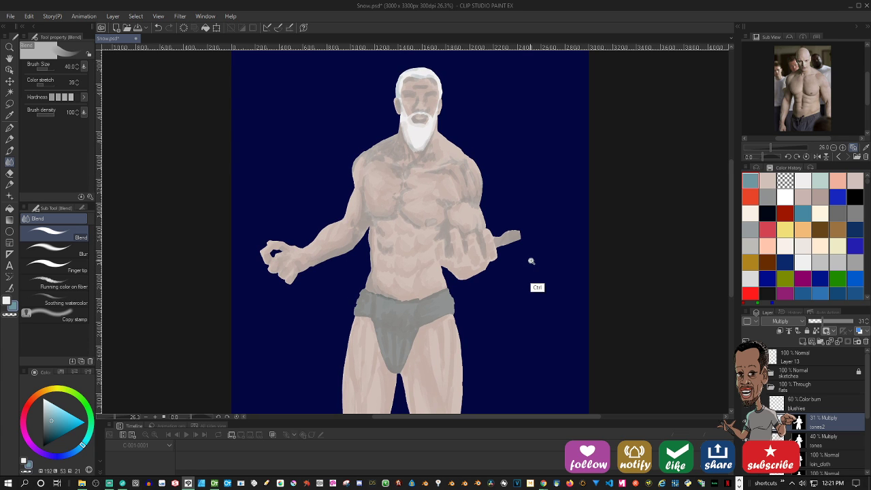
scroll(534, 257, up, 1)
scroll(535, 257, down, 2)
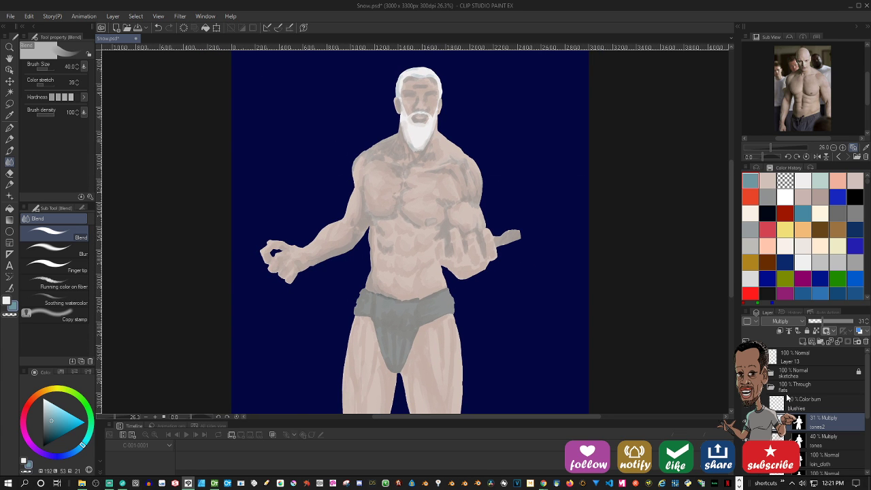
Show and unlock the sketches folder, lower its opacity to 30%, and lock it again
click(806, 371)
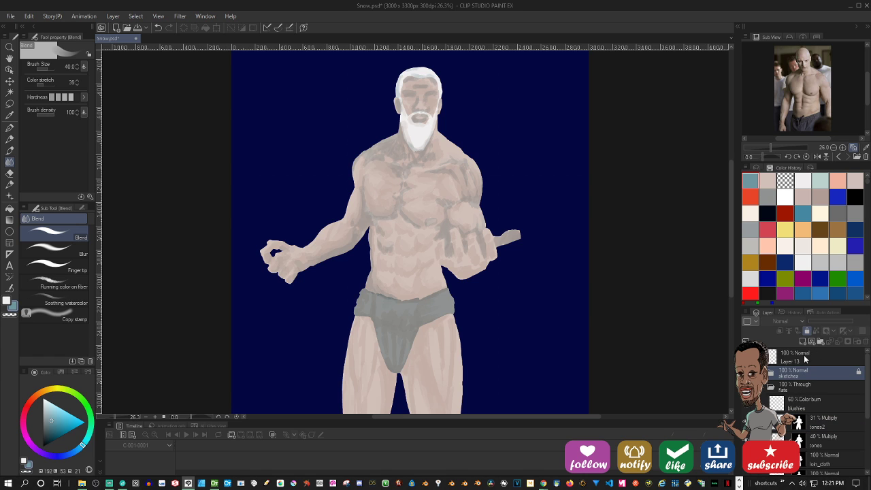
click(771, 371)
click(807, 331)
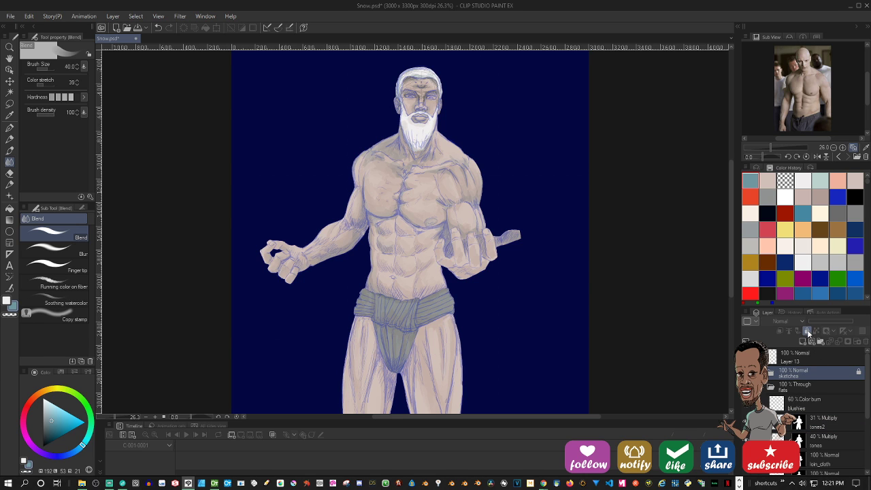
drag(840, 322, 825, 323)
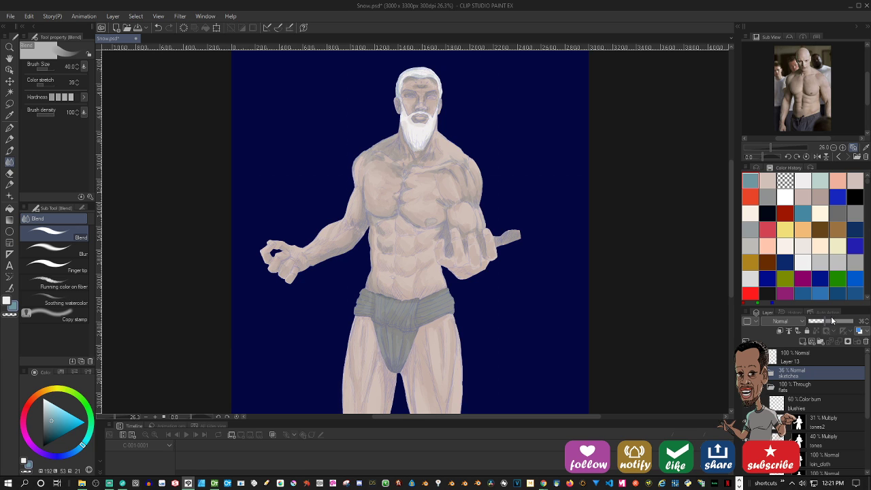
click(866, 324)
click(866, 324)
click(866, 324)
click(866, 324)
click(866, 324)
click(866, 324)
click(808, 331)
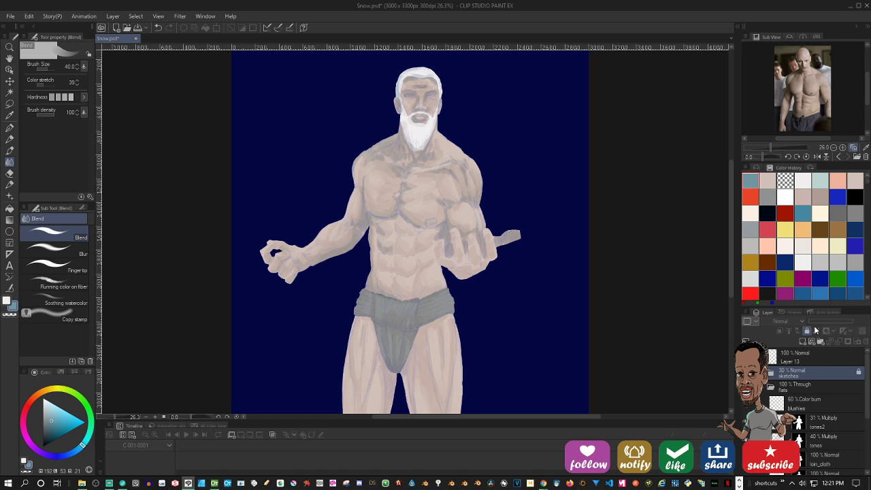
Return to the tones2 layer and switch to the Bit husky brush for shading the abdomen
drag(397, 224, 345, 293)
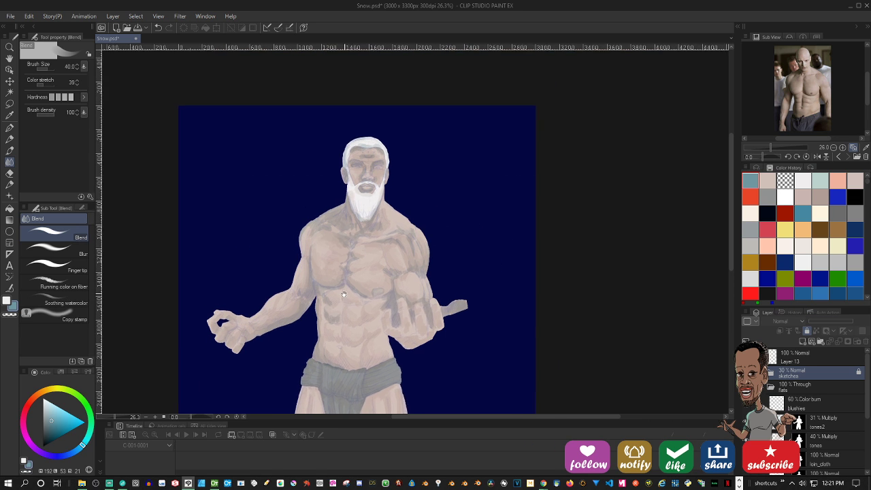
drag(380, 257, 409, 238)
scroll(409, 238, down, 4)
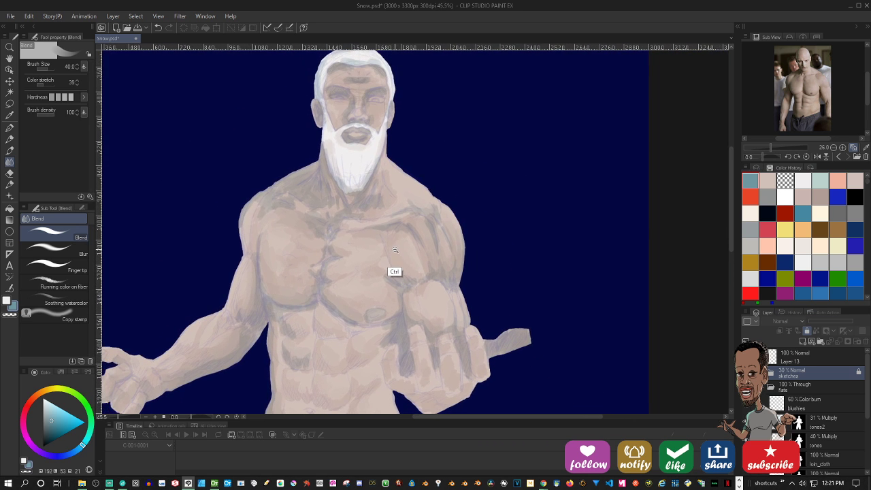
drag(422, 267, 441, 175)
ctrl+shift+click(346, 330)
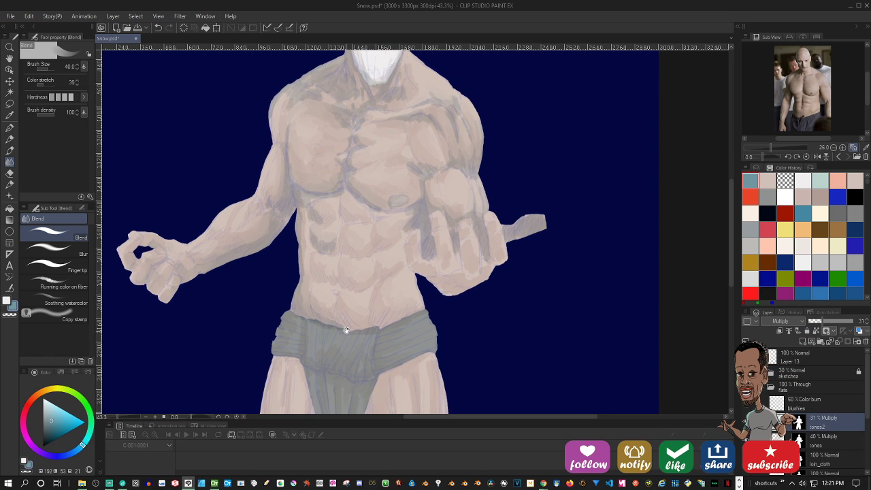
drag(346, 331, 373, 357)
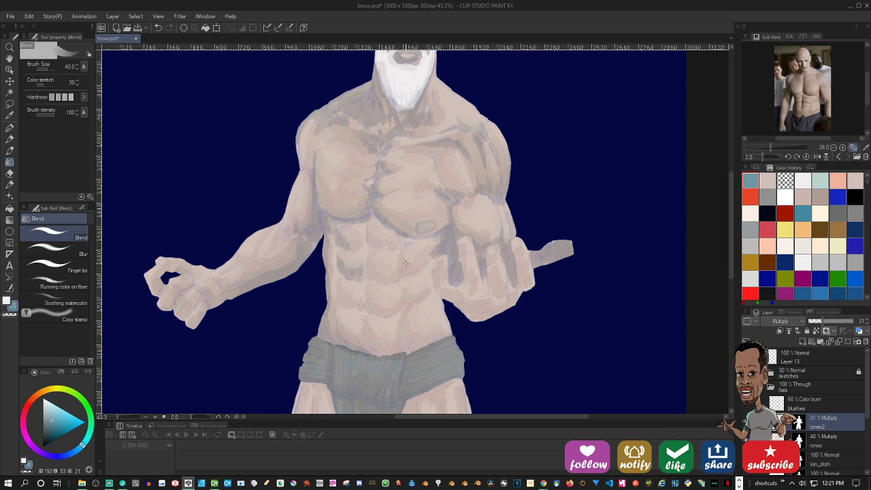
key(b)
scroll(415, 269, up, 3)
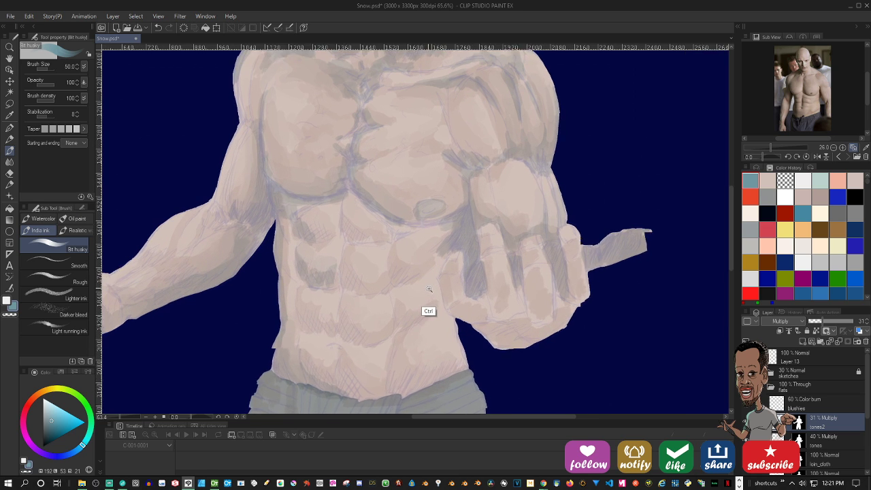
mouse_move(402, 259)
mouse_down()
mouse_move(391, 274)
mouse_move(402, 282)
mouse_move(434, 253)
mouse_up()
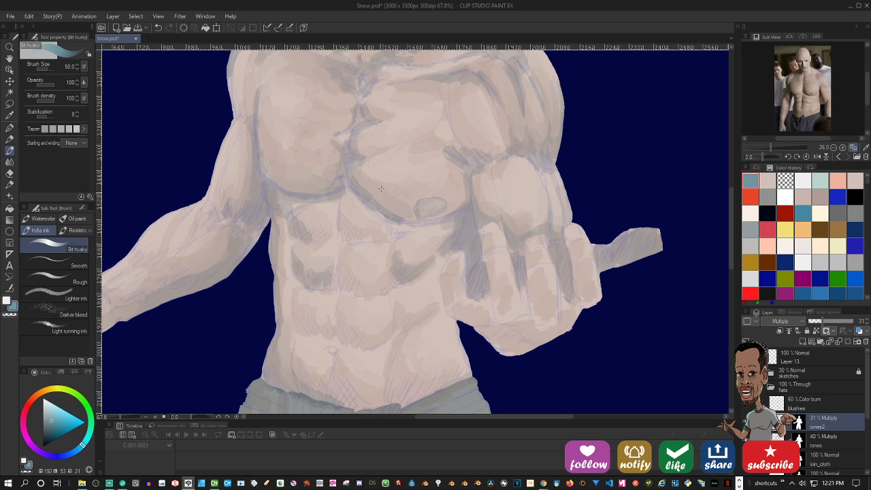
key(ctrl+z)
key(ctrl+z)
key(ctrl+z)
key(ctrl+z)
key(ctrl+z)
key(ctrl+z)
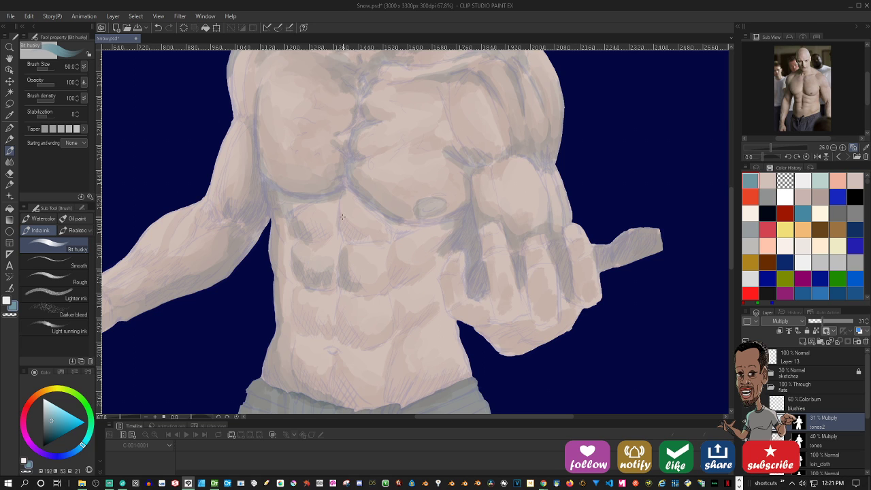
Paint shadows under the lower pair of abdominal muscles and along the creases of the lower abdomen above the loincloth on tones2
mouse_move(337, 310)
mouse_down()
mouse_move(348, 341)
mouse_move(378, 339)
mouse_up()
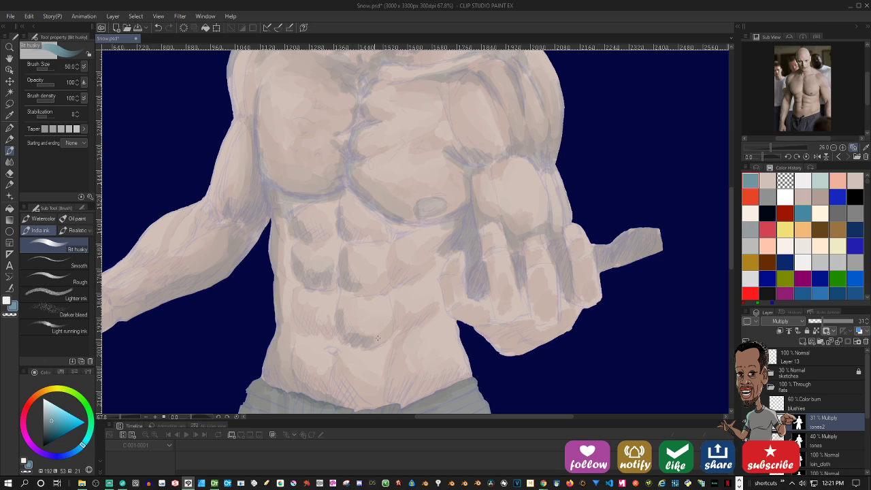
mouse_move(290, 292)
mouse_down()
mouse_move(299, 335)
mouse_move(320, 333)
mouse_up()
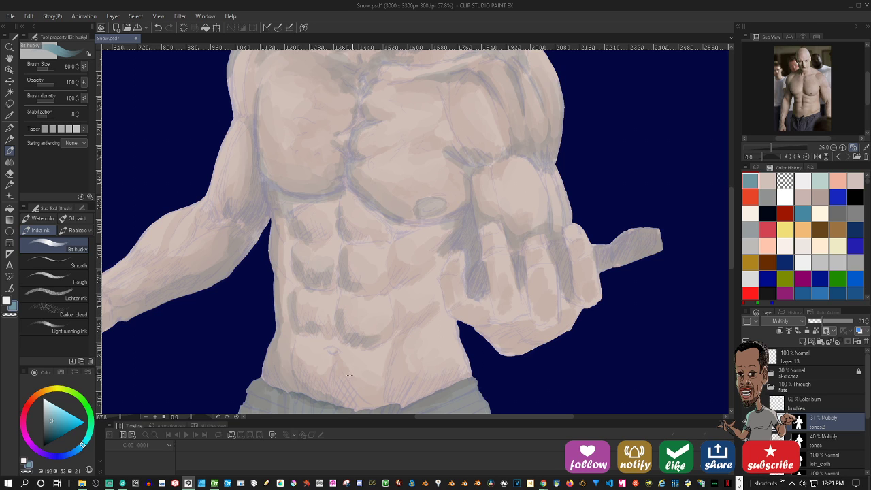
mouse_move(337, 367)
mouse_down()
mouse_move(340, 392)
mouse_move(359, 400)
mouse_up()
mouse_move(391, 366)
mouse_down()
mouse_move(416, 393)
mouse_move(452, 376)
mouse_move(408, 401)
mouse_move(426, 395)
mouse_move(346, 405)
mouse_up()
drag(433, 390, 460, 377)
drag(398, 375, 401, 344)
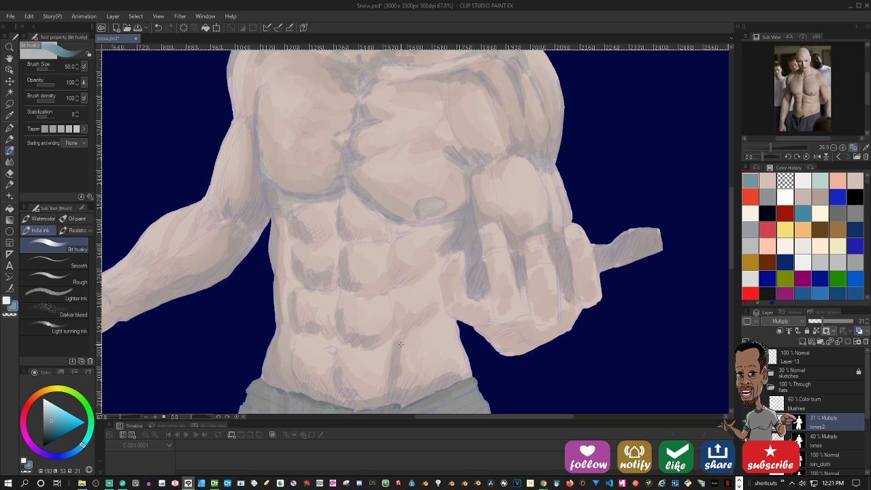
Blend the new shadows on the lower abdomen above the loincloth and add a shadow stroke at the navel
key(j)
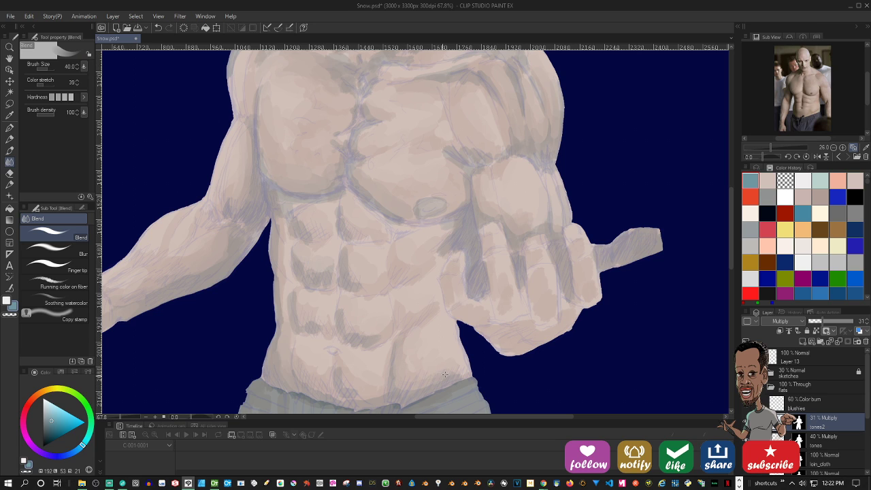
drag(452, 379, 467, 373)
drag(344, 368, 336, 362)
key(b)
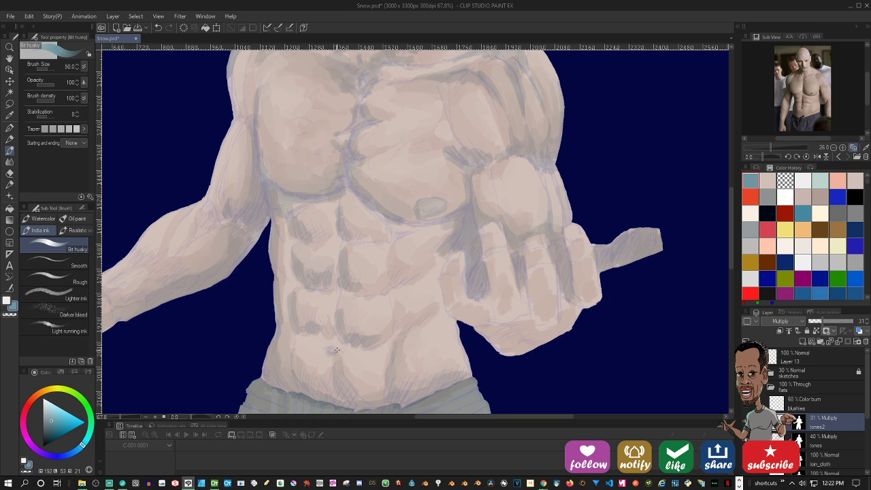
Blend the tones2 shading around the navel, abdominal muscles and lower abdomen, and switch to the tones layer
key(j)
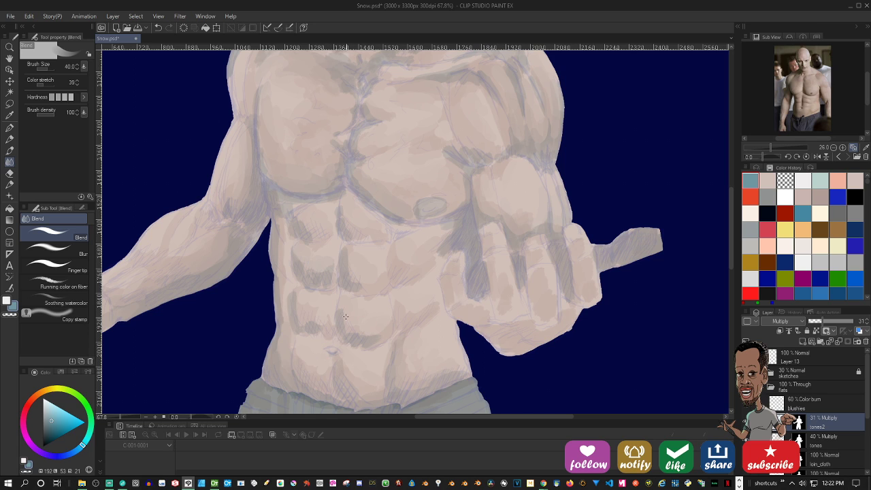
drag(351, 334, 380, 331)
mouse_move(297, 314)
mouse_down()
mouse_move(296, 295)
mouse_move(288, 292)
mouse_up()
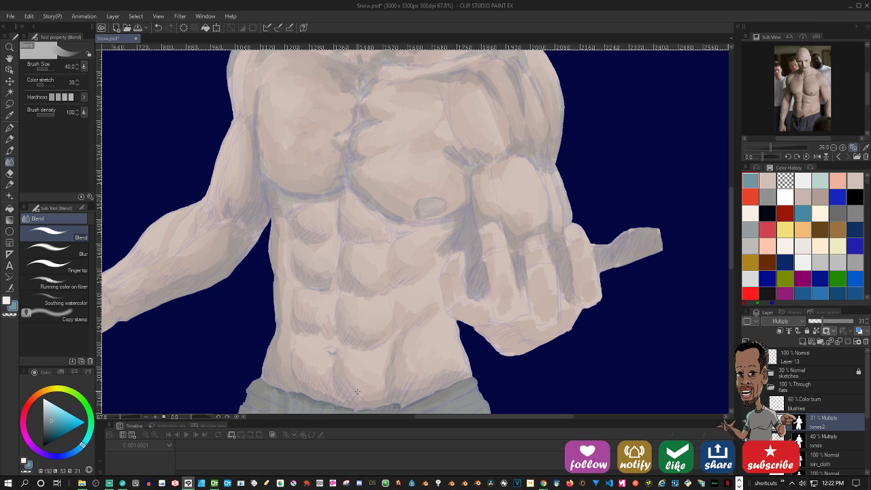
drag(391, 377, 394, 346)
click(824, 440)
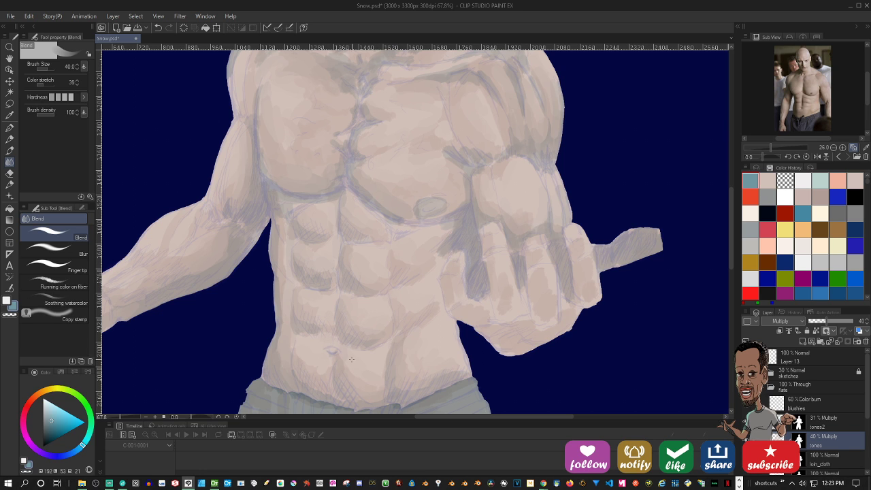
Return to the tones2 layer and switch to the Bit husky brush for shading around the loincloth and thighs
scroll(449, 331, down, 3)
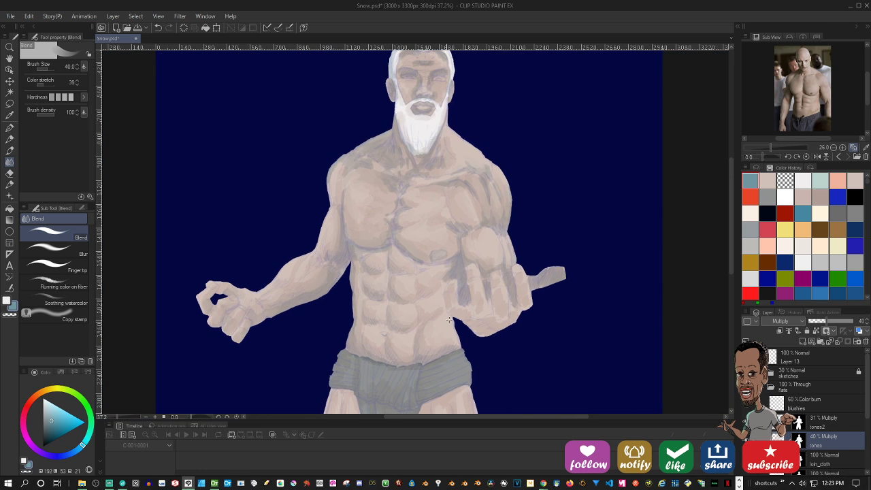
drag(491, 318, 480, 218)
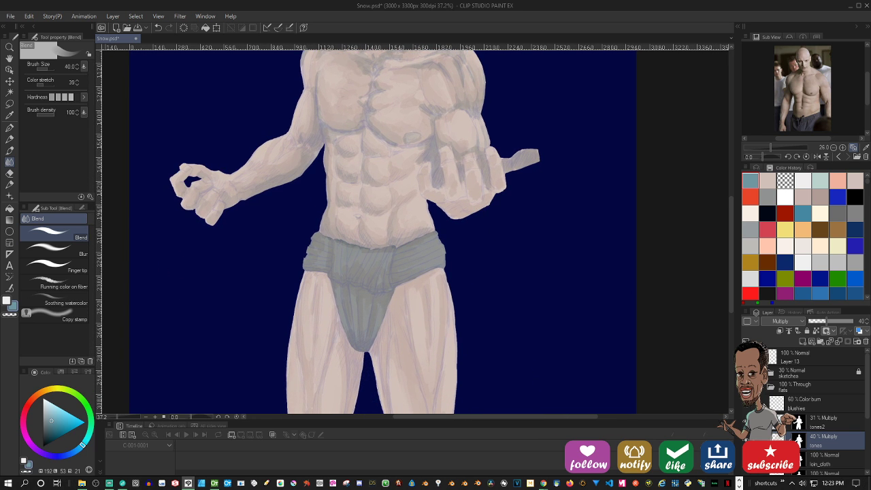
key(alt+bracketright)
scroll(344, 355, up, 3)
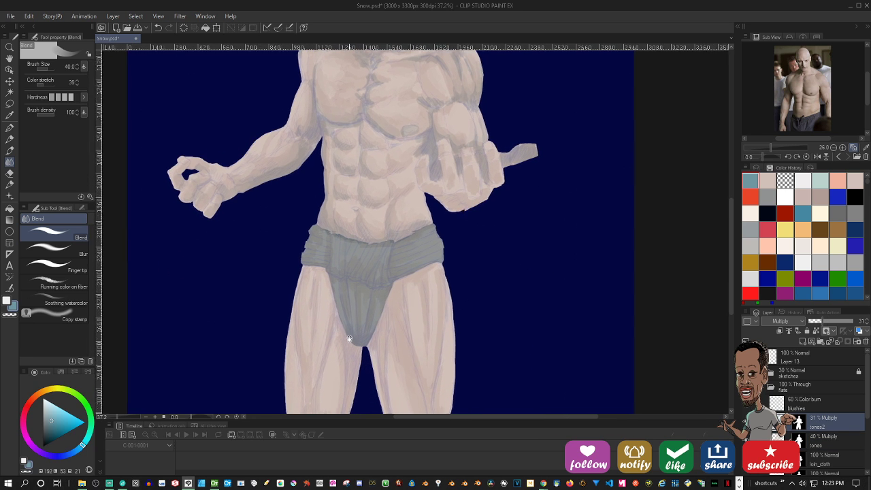
key(b)
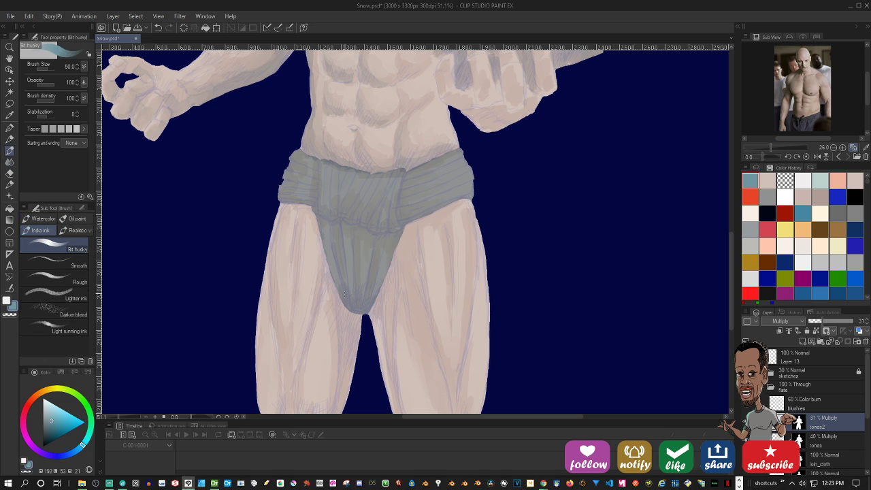
Paint blue-grey shadow strokes along both inner thighs beside and beneath the loincloth on the tones2 layer
mouse_move(329, 274)
mouse_down()
mouse_move(343, 327)
mouse_move(333, 293)
mouse_move(359, 335)
mouse_move(341, 358)
mouse_up()
mouse_move(343, 323)
mouse_down()
mouse_move(340, 385)
mouse_move(358, 351)
mouse_move(344, 403)
mouse_up()
drag(375, 306, 380, 317)
mouse_move(373, 291)
mouse_down()
mouse_move(384, 323)
mouse_move(375, 316)
mouse_up()
drag(385, 290, 388, 302)
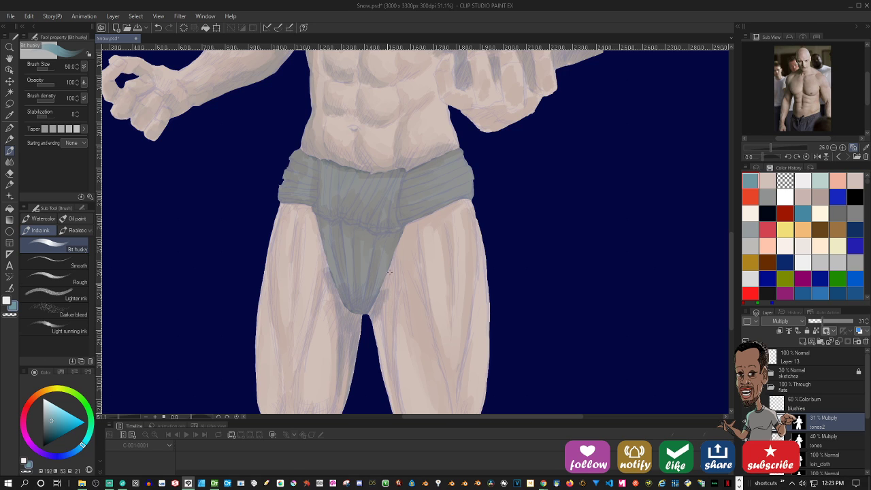
drag(385, 265, 393, 289)
drag(392, 257, 394, 320)
drag(394, 326, 391, 358)
drag(385, 299, 389, 366)
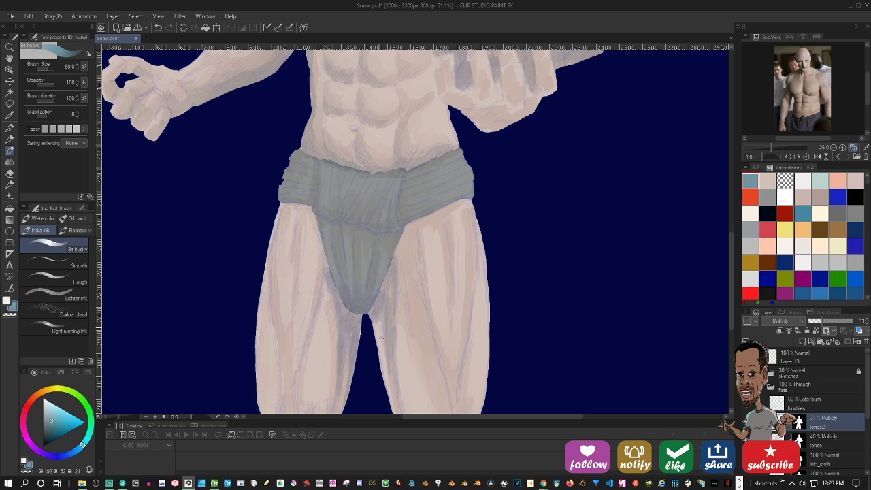
drag(382, 320, 372, 345)
mouse_move(383, 326)
mouse_down()
mouse_move(373, 351)
mouse_move(397, 388)
mouse_up()
mouse_move(324, 268)
mouse_down()
mouse_move(318, 288)
mouse_move(316, 323)
mouse_up()
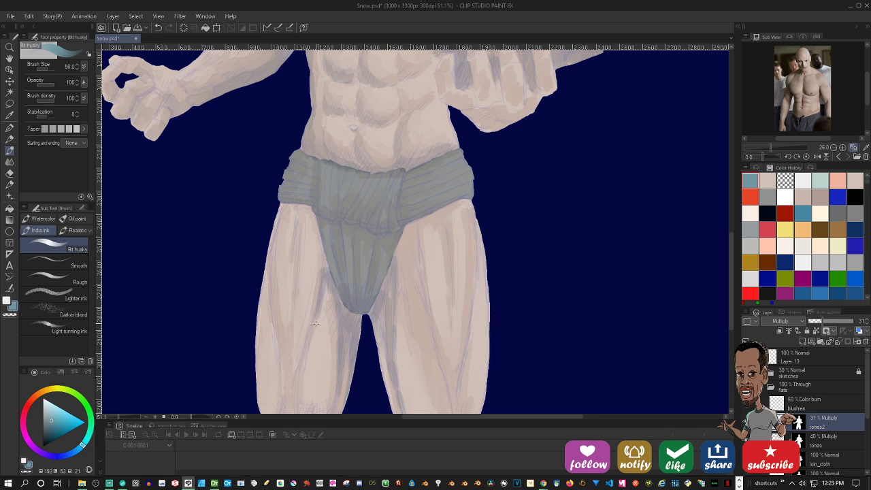
Add long shadow strokes following the muscle contours and outer edges of both thighs
mouse_move(303, 373)
mouse_down()
mouse_move(297, 412)
mouse_move(310, 414)
mouse_up()
mouse_move(312, 393)
mouse_down()
mouse_move(307, 414)
mouse_move(331, 412)
mouse_up()
mouse_move(305, 211)
mouse_down()
mouse_move(296, 254)
mouse_move(293, 215)
mouse_move(271, 274)
mouse_up()
drag(273, 232, 270, 251)
mouse_move(275, 266)
mouse_down()
mouse_move(270, 320)
mouse_move(265, 291)
mouse_move(282, 360)
mouse_up()
drag(281, 388, 284, 396)
mouse_move(420, 226)
mouse_down()
mouse_move(417, 271)
mouse_move(401, 281)
mouse_up()
mouse_move(425, 315)
mouse_down()
mouse_move(443, 392)
mouse_move(453, 388)
mouse_up()
mouse_move(478, 252)
mouse_down()
mouse_move(460, 378)
mouse_move(465, 411)
mouse_up()
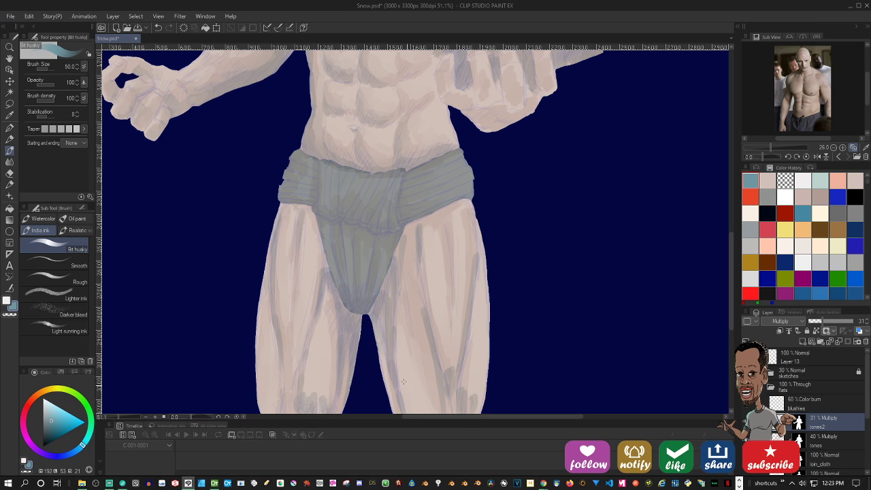
drag(399, 351, 395, 413)
Enlarge the brush to 120 and paint broad shadow patches on the lower part of both thighs
key(])
key(])
key(])
key(])
drag(317, 370, 315, 396)
drag(266, 379, 268, 406)
drag(417, 383, 429, 417)
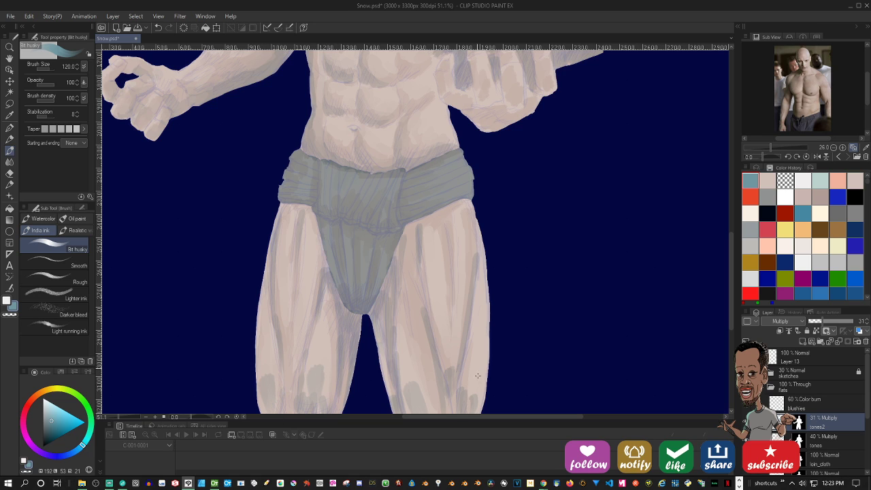
drag(477, 375, 477, 391)
Smooth the shadow strokes on the figure's left thigh with the Blend tool at size 40
key(j)
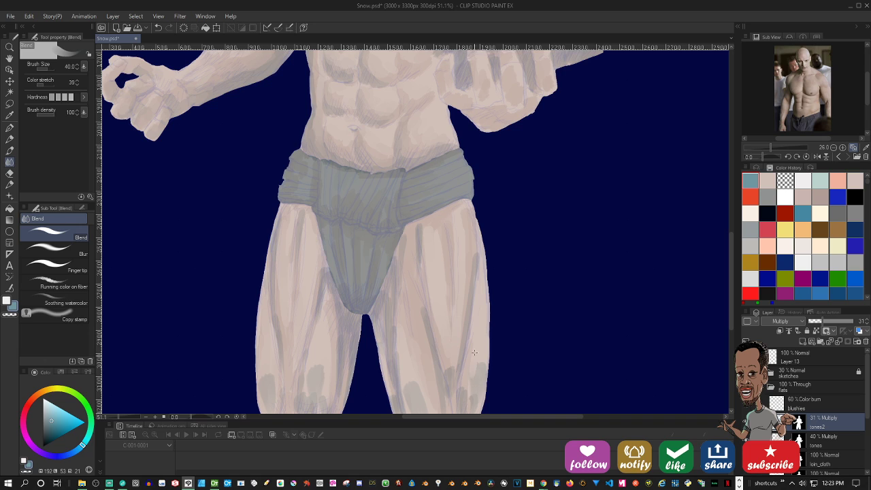
drag(488, 345, 485, 288)
mouse_move(473, 358)
mouse_down()
mouse_move(473, 401)
mouse_move(456, 393)
mouse_move(461, 365)
mouse_move(440, 346)
mouse_move(443, 330)
mouse_up()
mouse_move(451, 367)
mouse_down()
mouse_move(473, 268)
mouse_move(466, 211)
mouse_up()
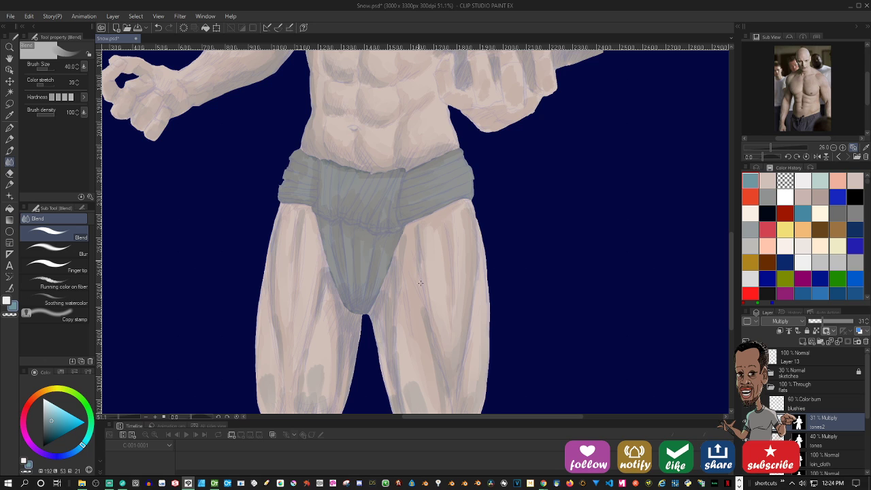
mouse_move(423, 304)
mouse_down()
mouse_move(420, 292)
mouse_move(440, 409)
mouse_up()
drag(429, 349, 432, 377)
drag(435, 417, 430, 416)
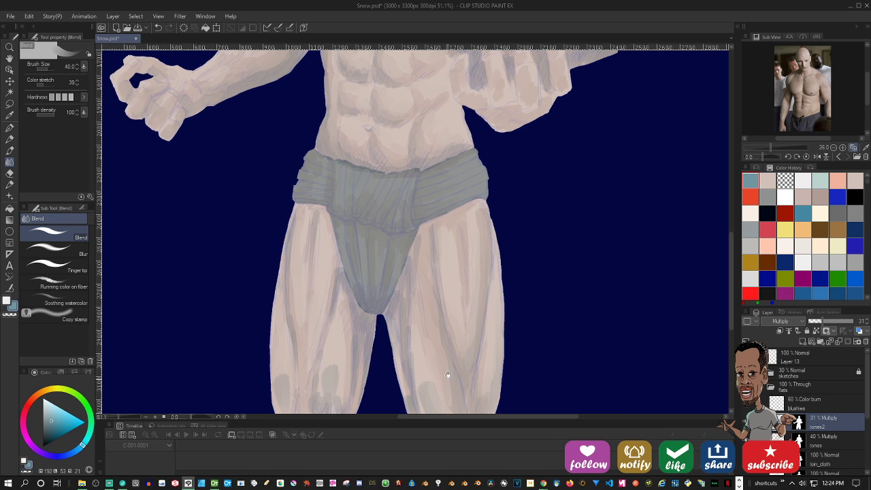
scroll(446, 375, down, 2)
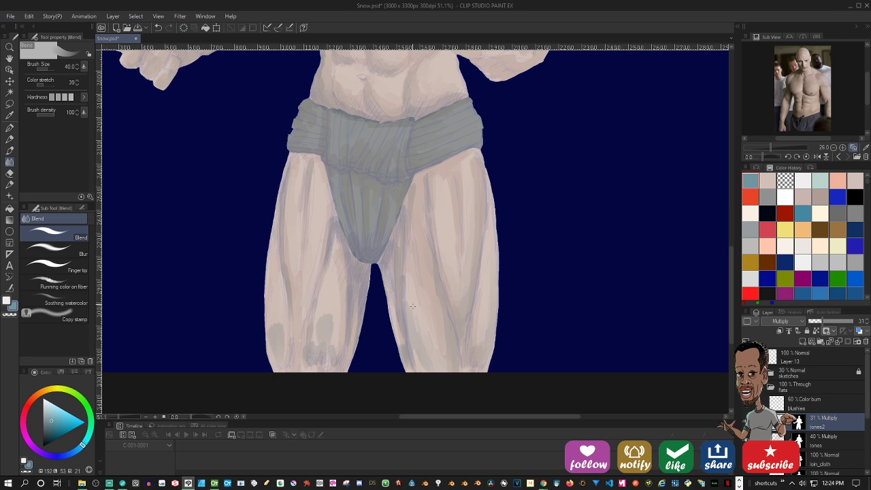
drag(417, 370, 420, 353)
Blend the shadow patches and muscle lines on the figure's right thigh
drag(326, 313, 330, 344)
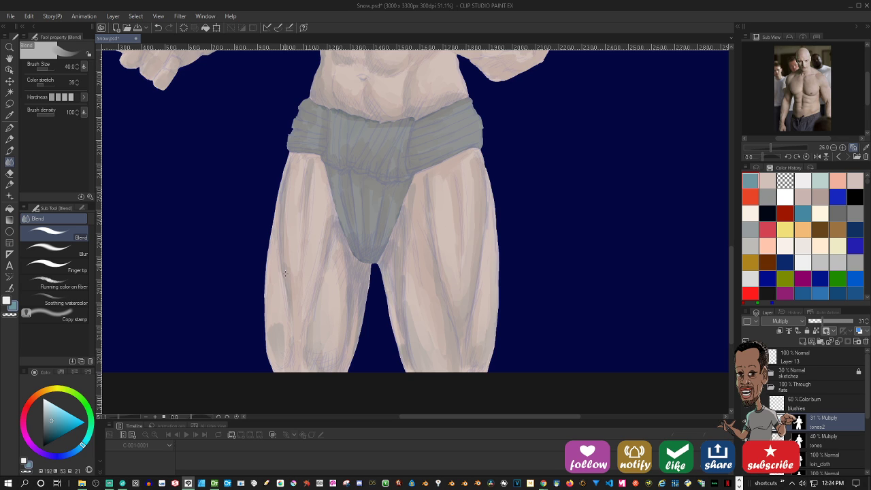
drag(281, 219, 287, 188)
drag(277, 325, 273, 354)
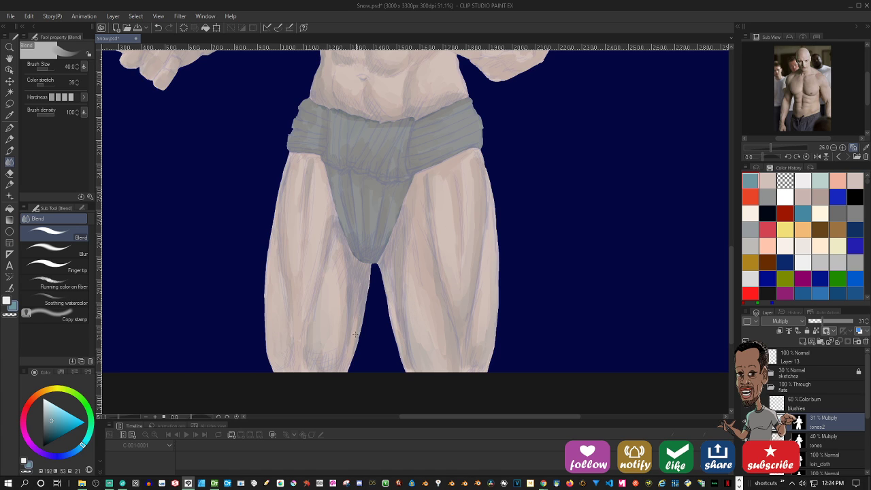
Make the blushies Color burn layer active and pick the salmon pink colour from the colour history
drag(415, 288, 420, 368)
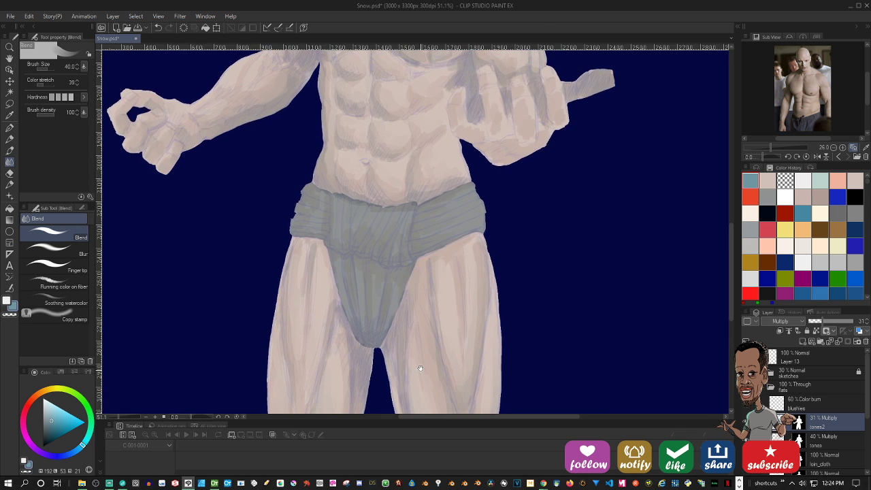
drag(437, 307, 418, 388)
drag(457, 325, 452, 377)
drag(431, 281, 410, 257)
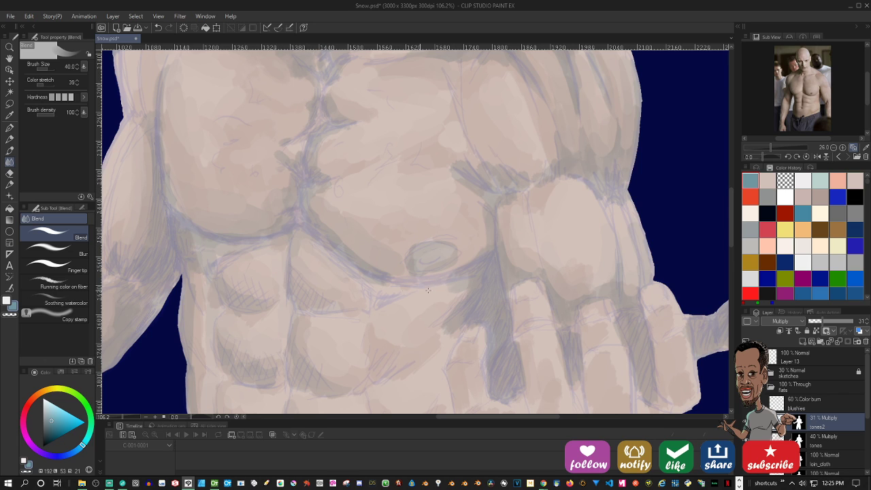
scroll(427, 290, down, 4)
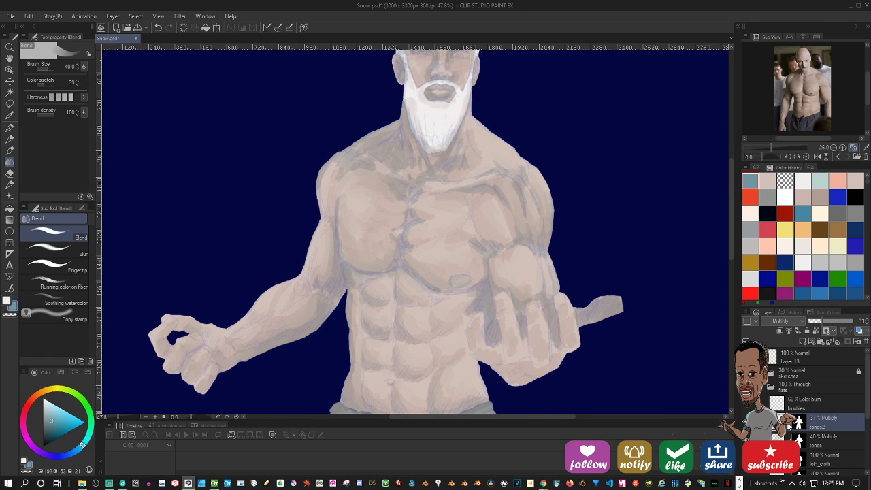
click(779, 404)
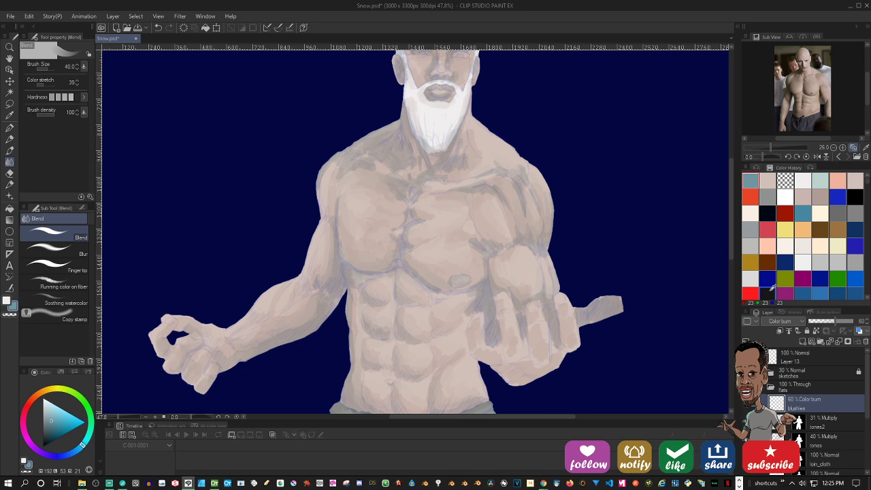
click(838, 180)
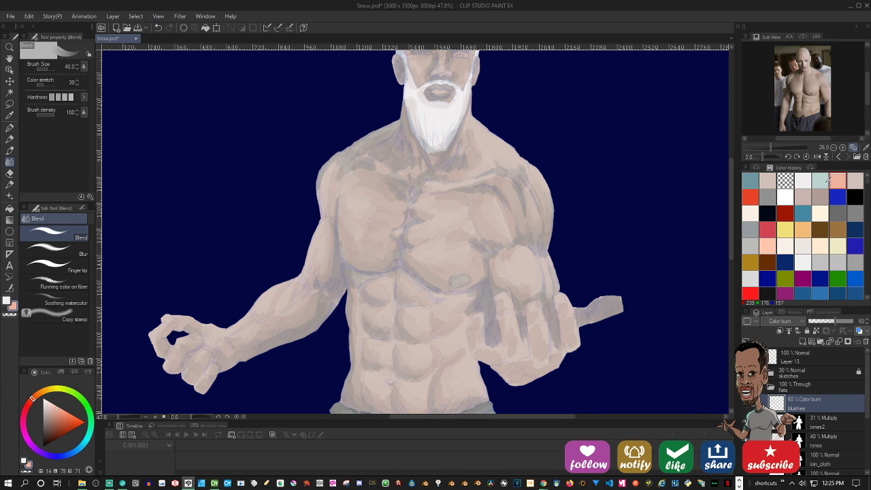
Paint salmon blush over the nipples on both sides of the chest with the Bit husky brush at size 30
scroll(465, 276, up, 2)
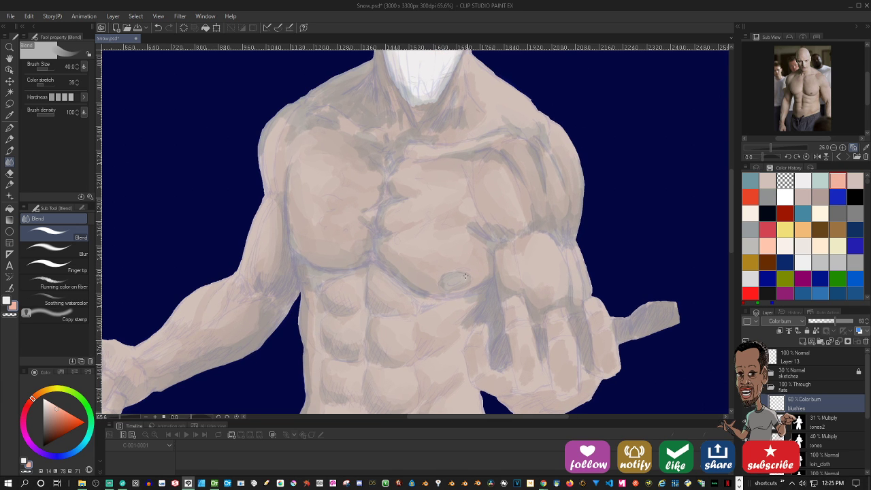
drag(465, 275, 449, 281)
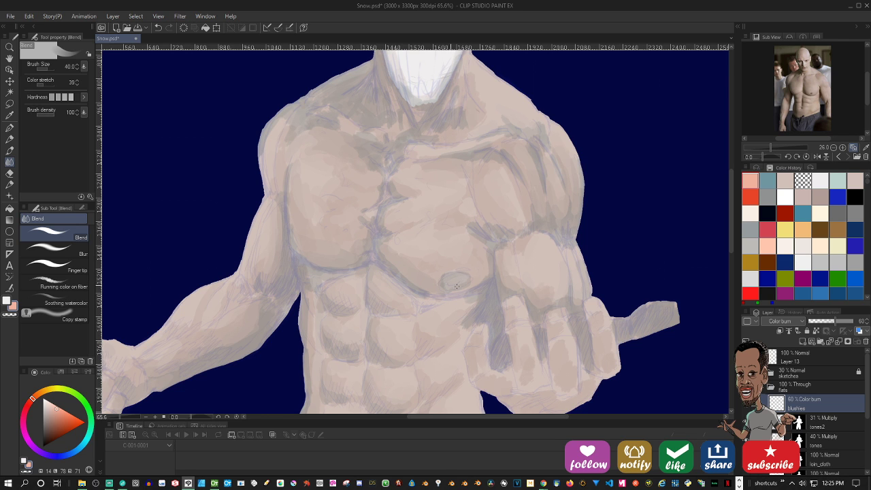
scroll(473, 293, up, 3)
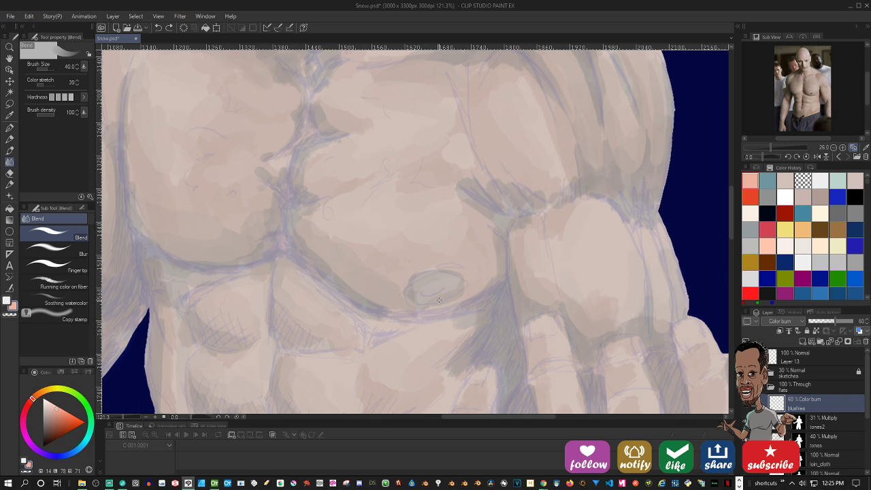
key(b)
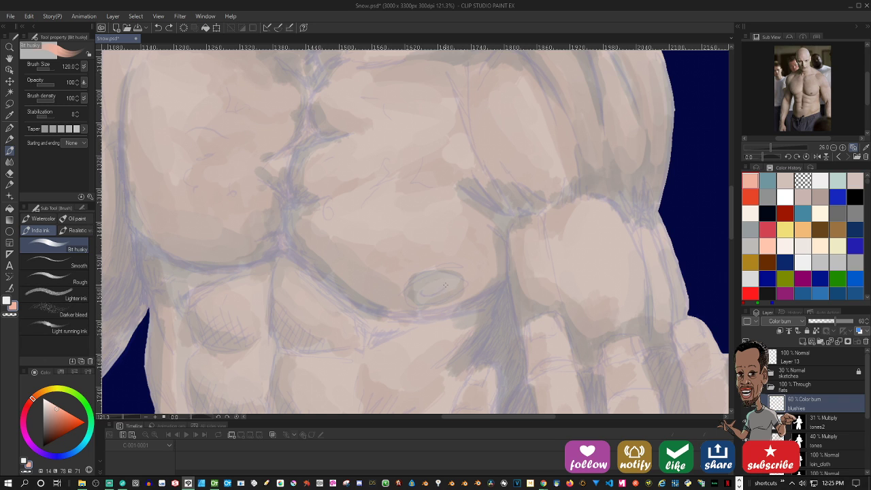
key([)
key([)
key([)
key([)
key([)
key([)
key(bracketleft)
mouse_move(433, 282)
mouse_down()
mouse_move(417, 283)
mouse_move(427, 295)
mouse_up()
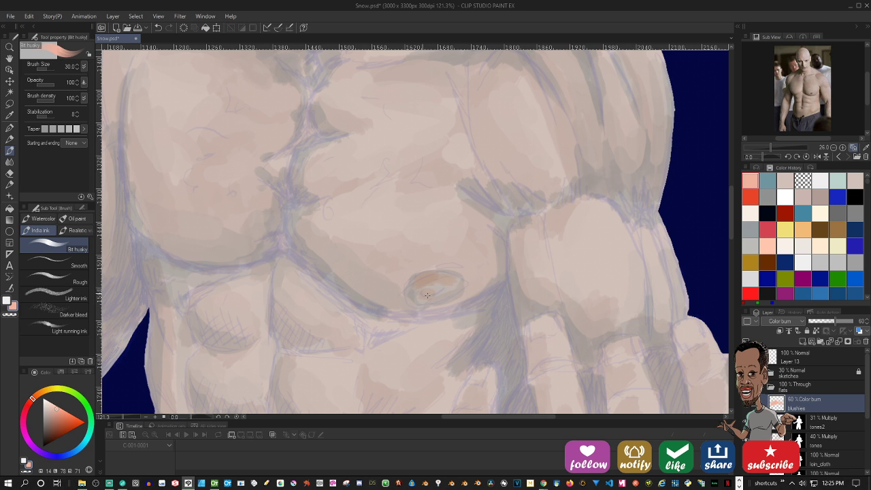
drag(482, 277, 462, 290)
mouse_move(374, 257)
mouse_down()
mouse_move(424, 273)
mouse_move(436, 267)
mouse_up()
mouse_move(331, 265)
mouse_down()
mouse_move(337, 277)
mouse_move(339, 271)
mouse_up()
Enlarge the brush to 150 and dab salmon blush onto the abdominal muscles and thighs
scroll(470, 311, down, 6)
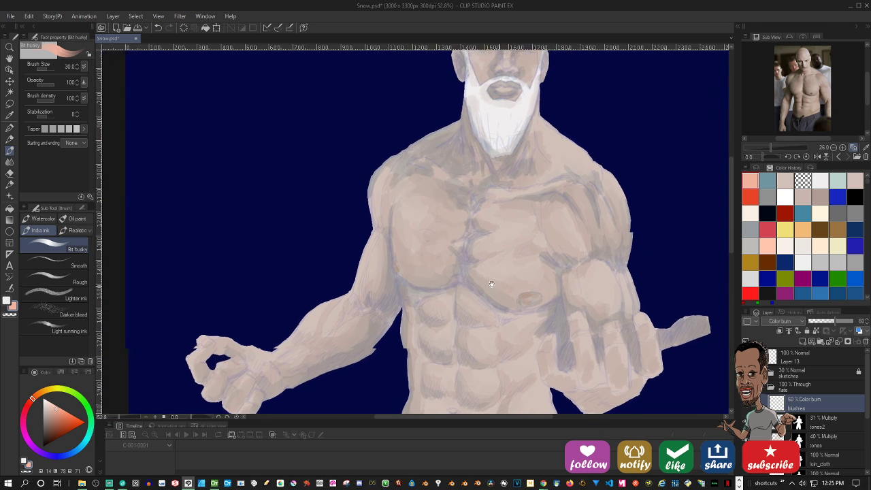
key(bracketright)
key(bracketright)
key(bracketright)
key(bracketright)
key(bracketright)
key(bracketright)
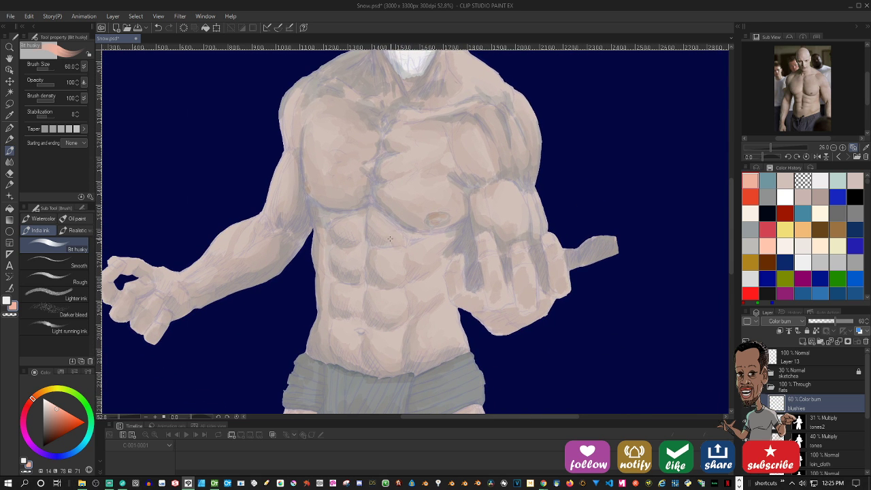
drag(350, 233, 352, 234)
key(bracketright)
key(bracketright)
click(388, 259)
click(394, 304)
scroll(459, 324, down, 5)
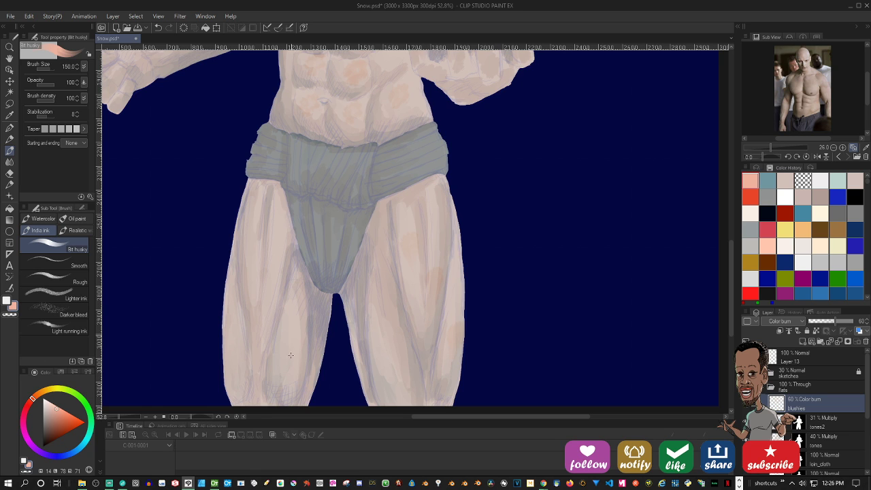
drag(253, 208, 250, 240)
Reduce the brush to 50 and paint blush on the outstretched hand's fingers, palm and the shape projecting beside them
scroll(412, 239, up, 10)
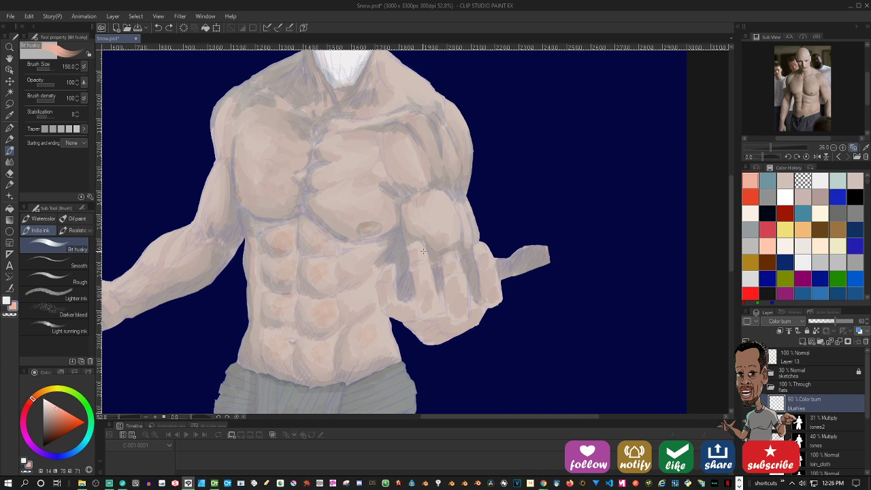
key([)
key([)
drag(421, 248, 427, 274)
drag(411, 308, 396, 304)
drag(504, 261, 546, 245)
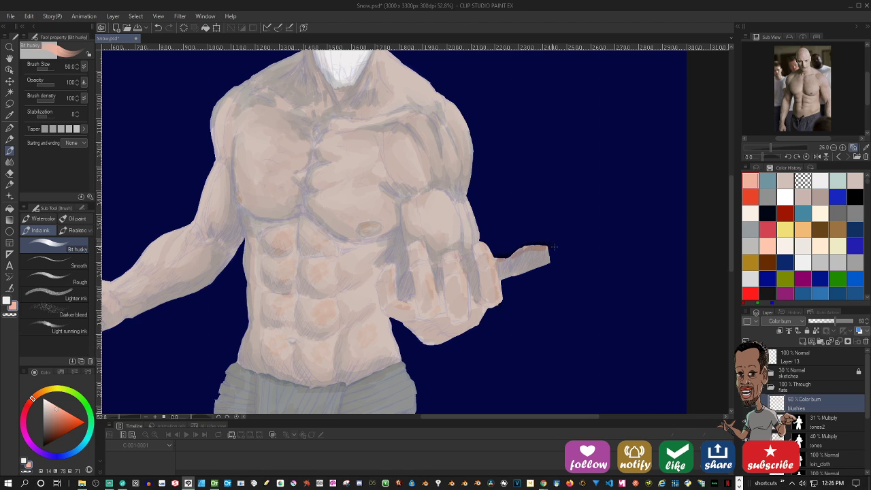
Paint blush strokes along the foreshortened forearm, the shoulder above it and the neck around the beard
drag(491, 268, 524, 305)
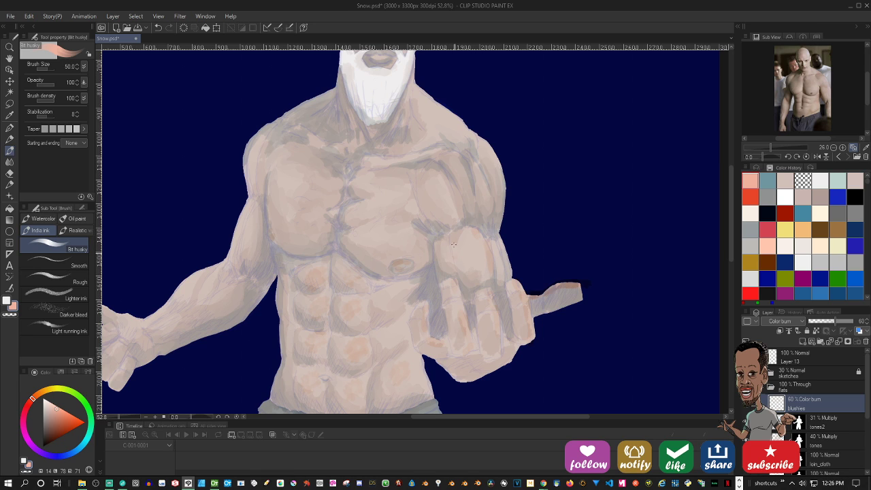
drag(453, 244, 467, 227)
drag(478, 222, 488, 254)
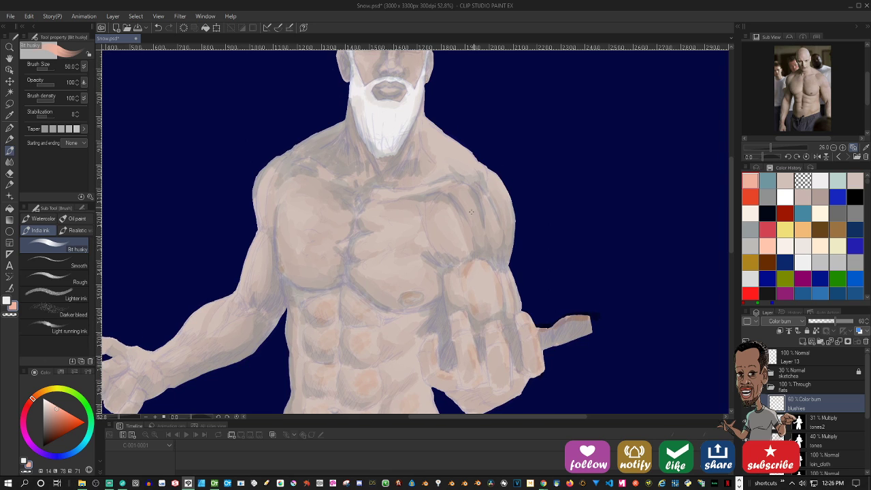
mouse_move(431, 206)
mouse_down()
mouse_move(449, 203)
mouse_move(461, 232)
mouse_up()
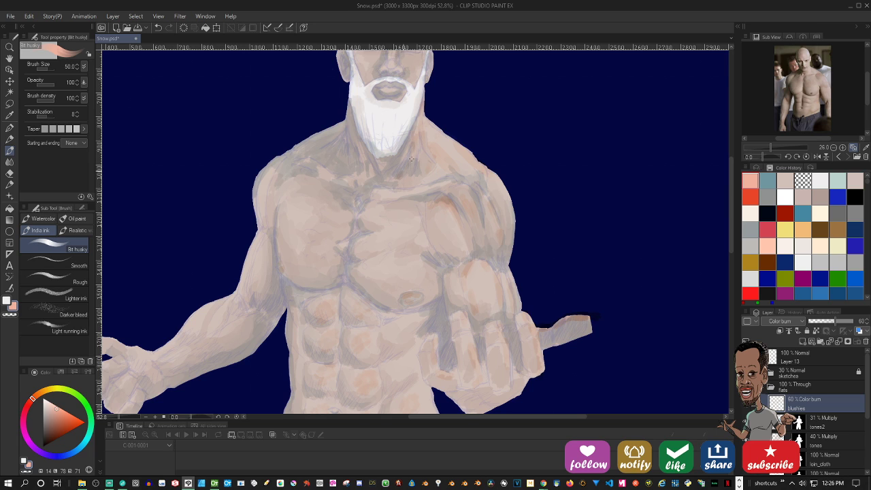
mouse_move(389, 160)
mouse_down()
mouse_move(385, 169)
mouse_move(378, 162)
mouse_move(383, 174)
mouse_up()
Add blush strokes across the chest and down the figure's right arm to the pinched hand
drag(407, 250, 484, 267)
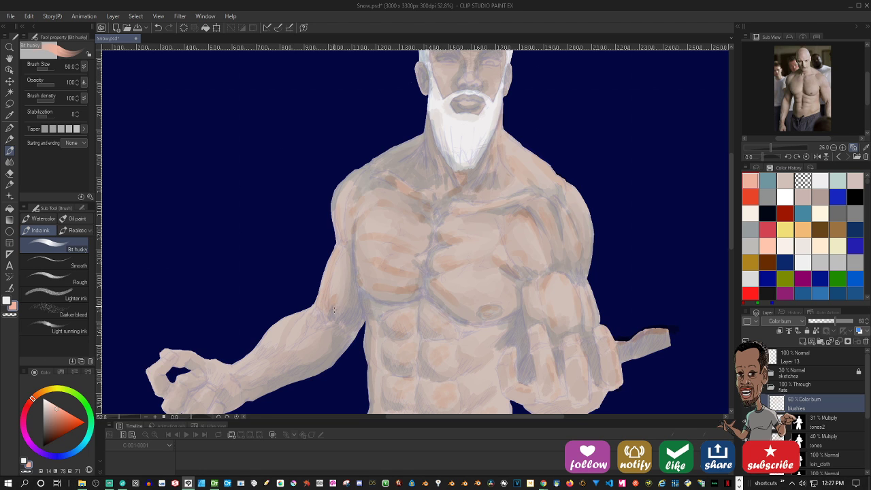
mouse_move(319, 353)
mouse_down()
mouse_move(352, 303)
mouse_move(324, 315)
mouse_move(359, 307)
mouse_up()
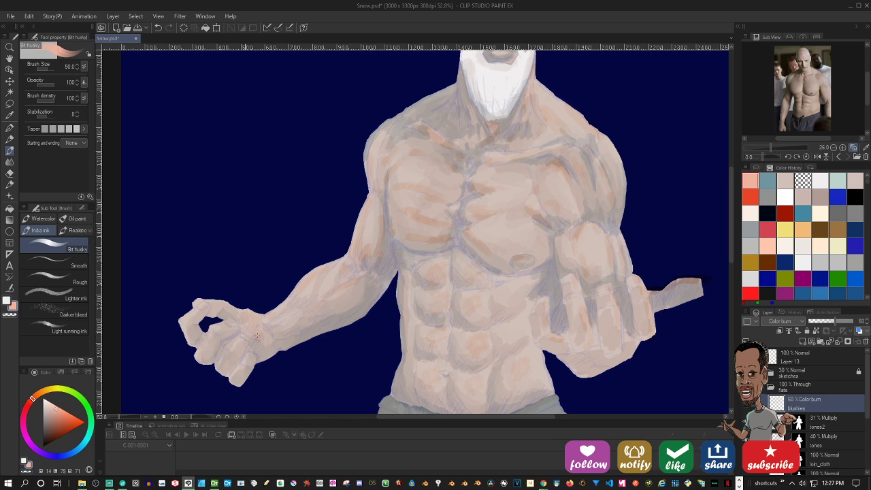
drag(232, 305, 208, 300)
drag(423, 216, 409, 248)
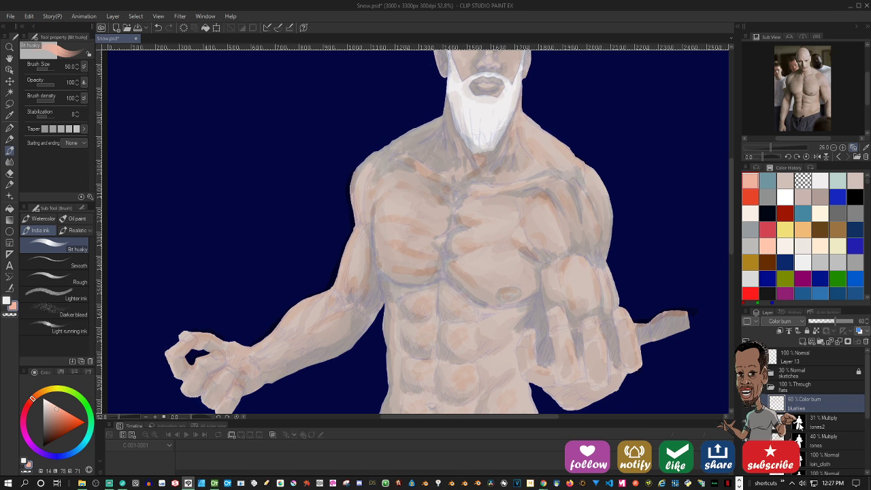
Copy the tones2 layer's mask onto the blushies layer and make blushies the active layer
click(816, 421)
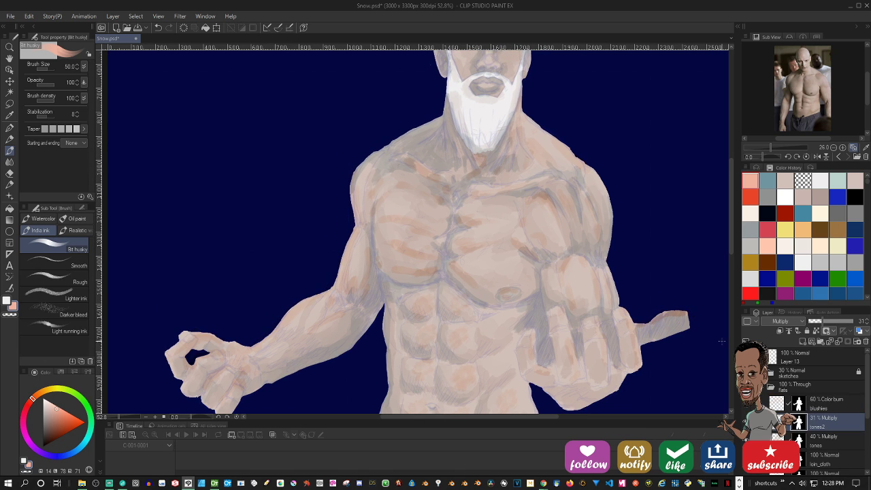
drag(396, 264, 372, 323)
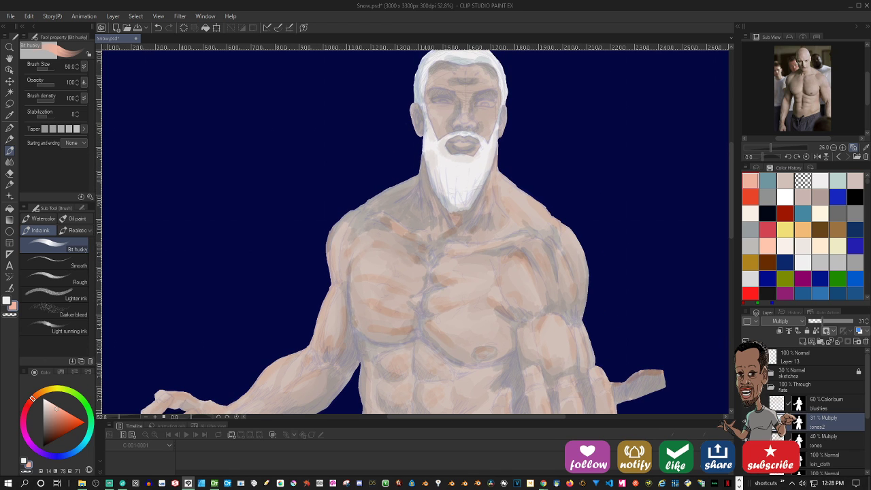
click(780, 405)
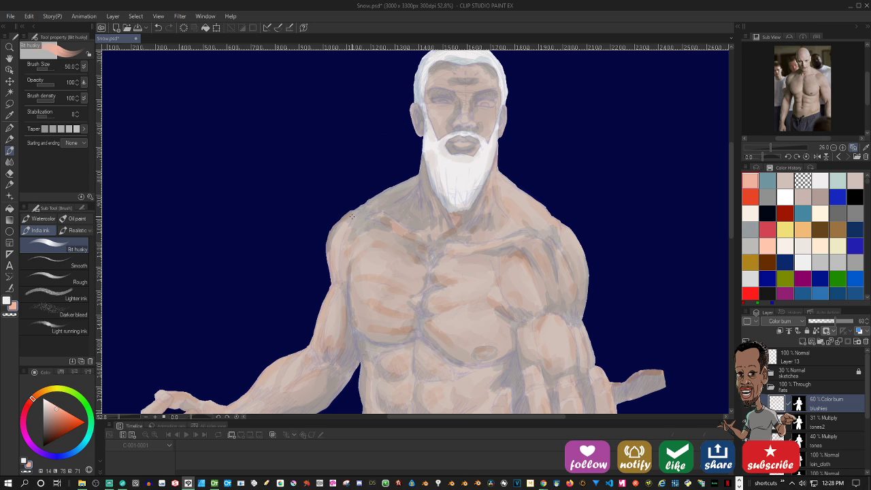
Switch to the Blend tool and examine the blush and shadow tones across the figure's head, chest, abdomen and arms
key(j)
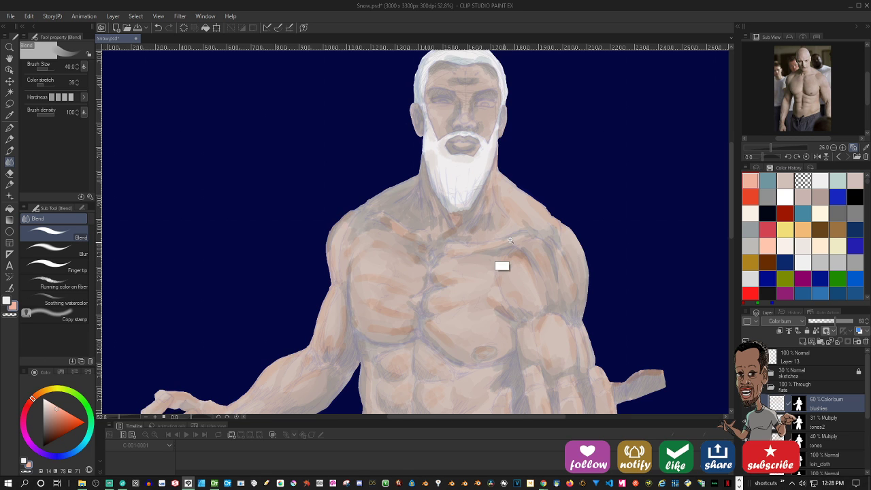
scroll(501, 265, down, 4)
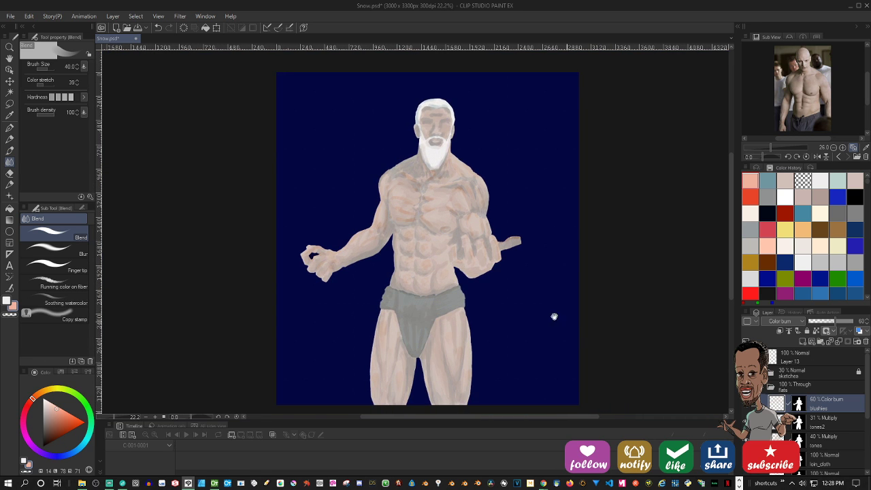
scroll(496, 224, up, 2)
scroll(495, 225, down, 1)
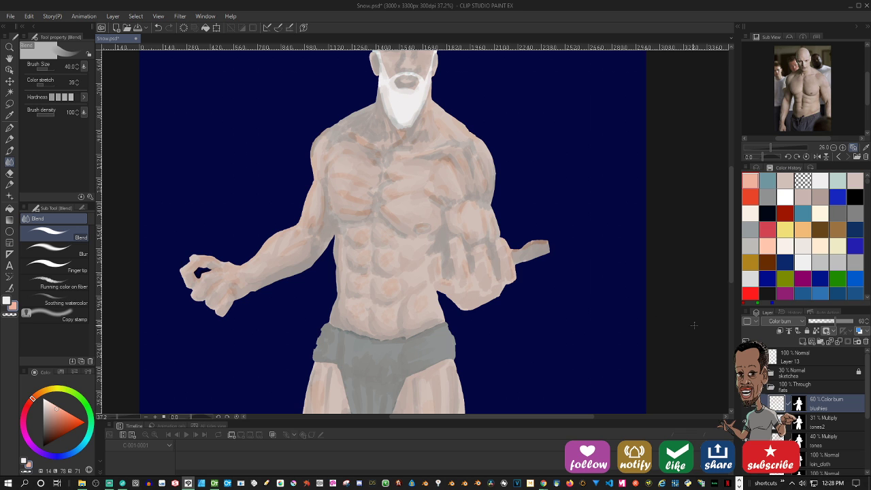
scroll(359, 229, down, 2)
scroll(359, 229, up, 1)
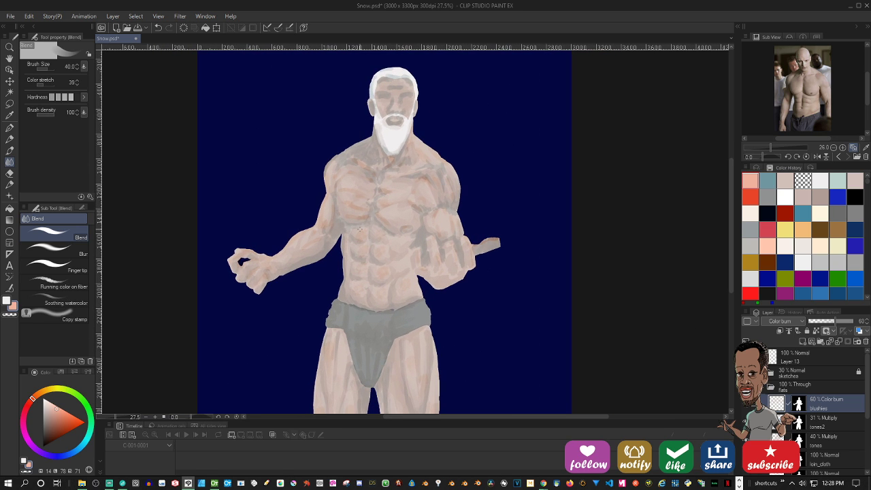
scroll(361, 231, up, 2)
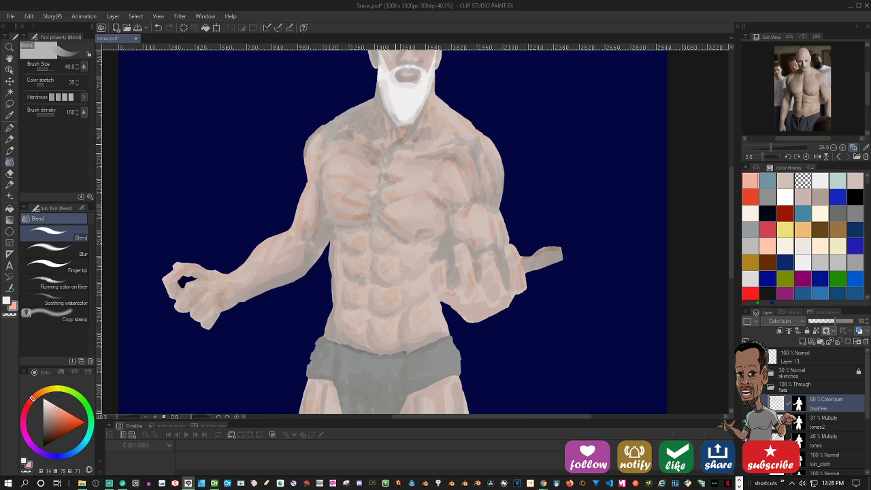
scroll(411, 128, up, 1)
scroll(411, 129, down, 1)
drag(411, 128, 409, 271)
scroll(386, 139, up, 3)
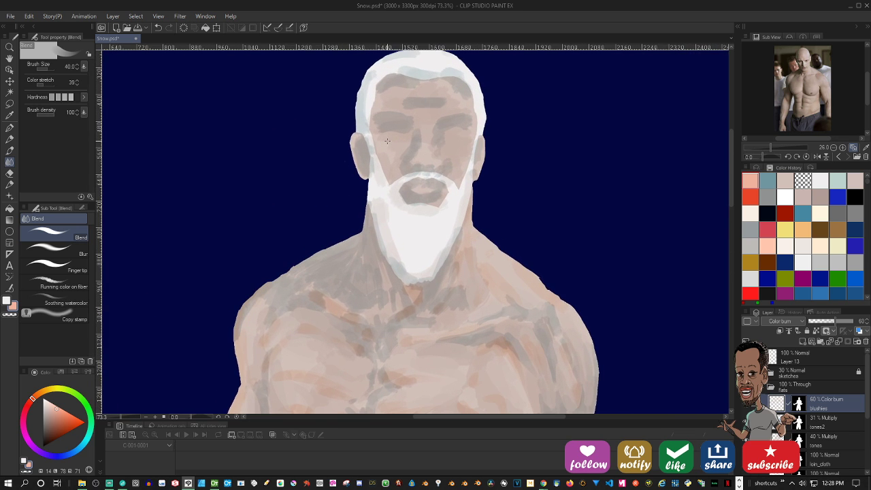
scroll(386, 140, down, 1)
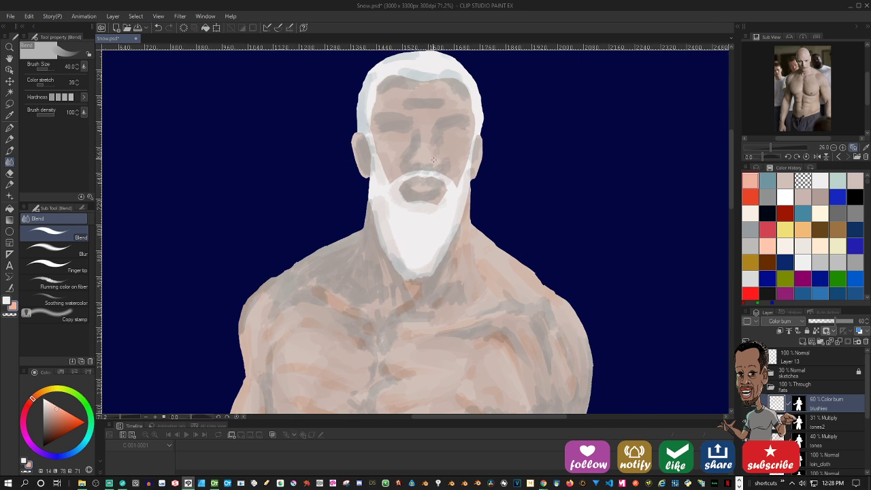
scroll(428, 157, down, 4)
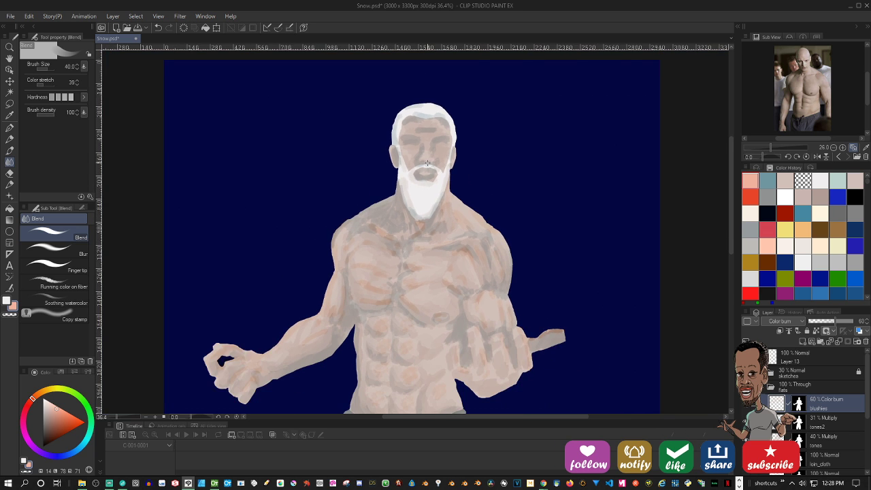
scroll(430, 237, up, 3)
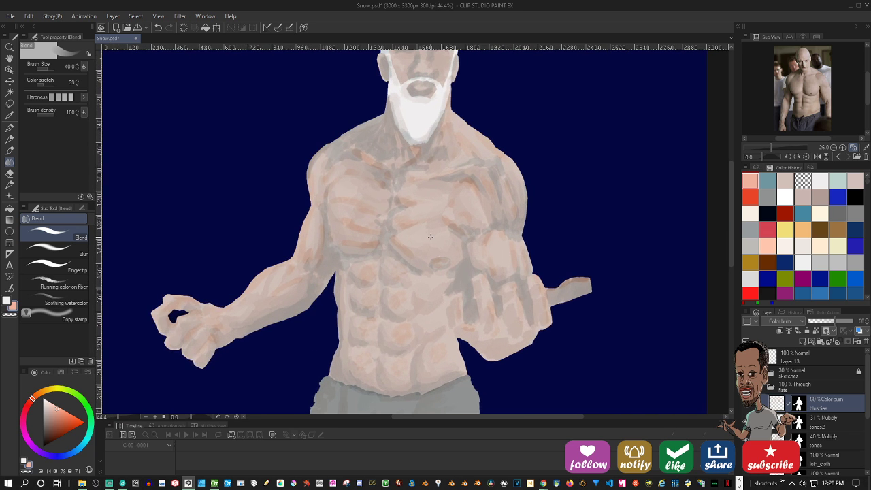
scroll(430, 234, down, 2)
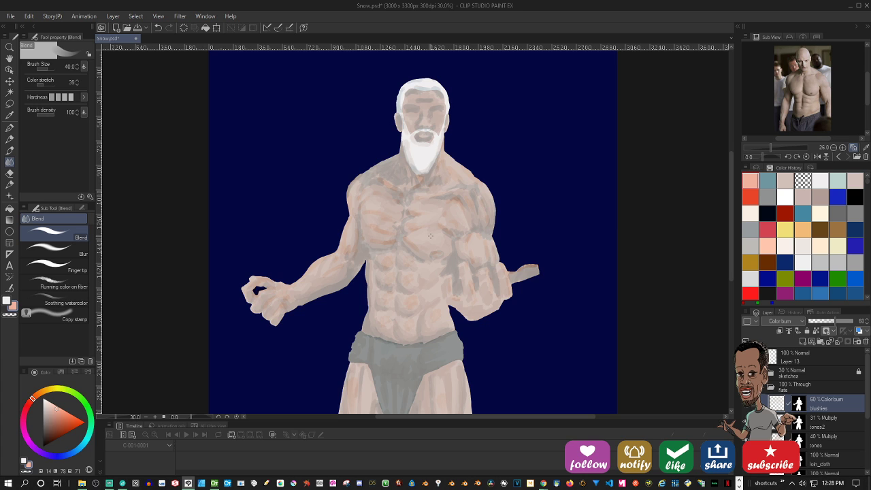
scroll(430, 235, down, 1)
scroll(431, 235, up, 3)
scroll(430, 235, down, 3)
scroll(430, 235, up, 1)
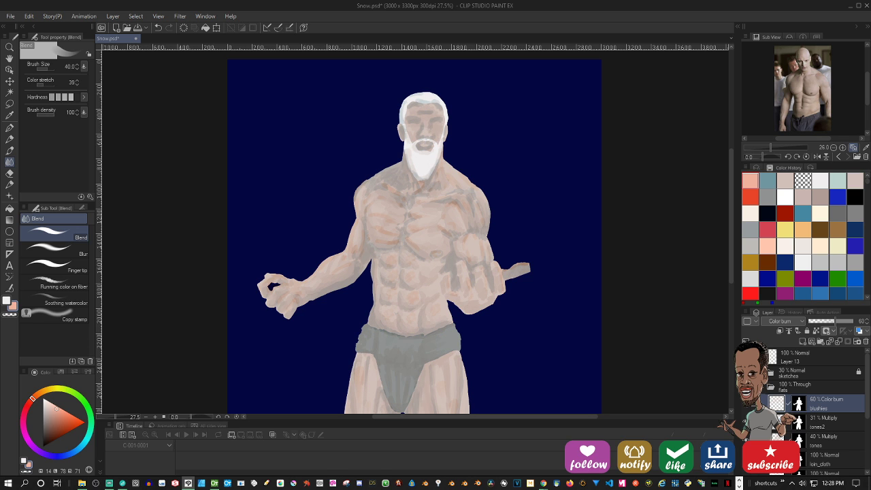
Examine the face up close against its sketch lines, and inspect the torso, hands, loincloth and thighs
scroll(463, 87, up, 6)
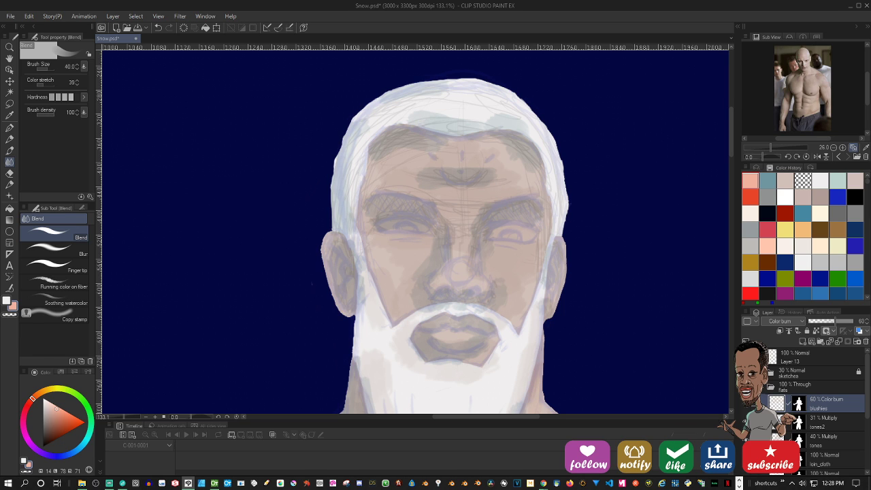
scroll(535, 316, down, 8)
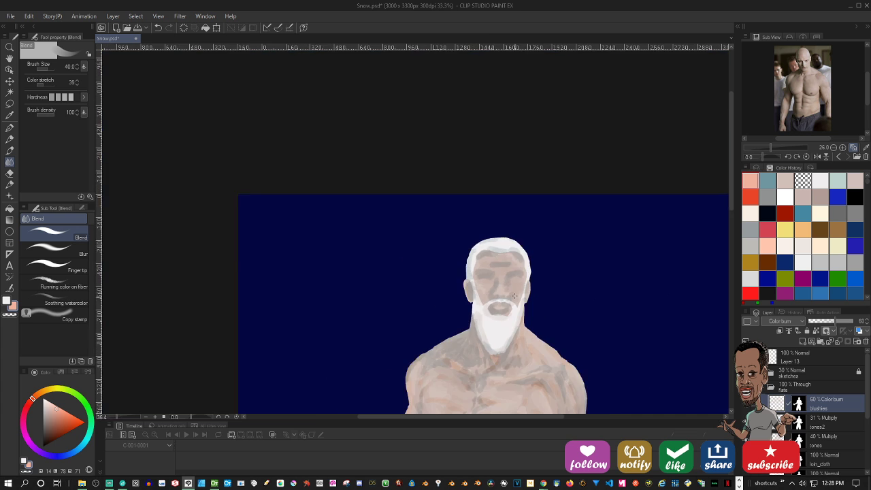
scroll(536, 316, up, 2)
drag(558, 272, 566, 98)
scroll(487, 224, up, 3)
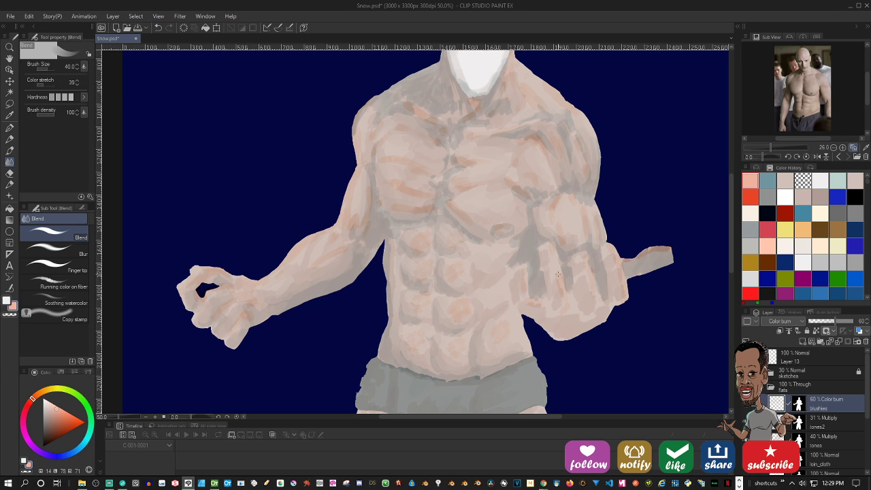
scroll(558, 274, down, 2)
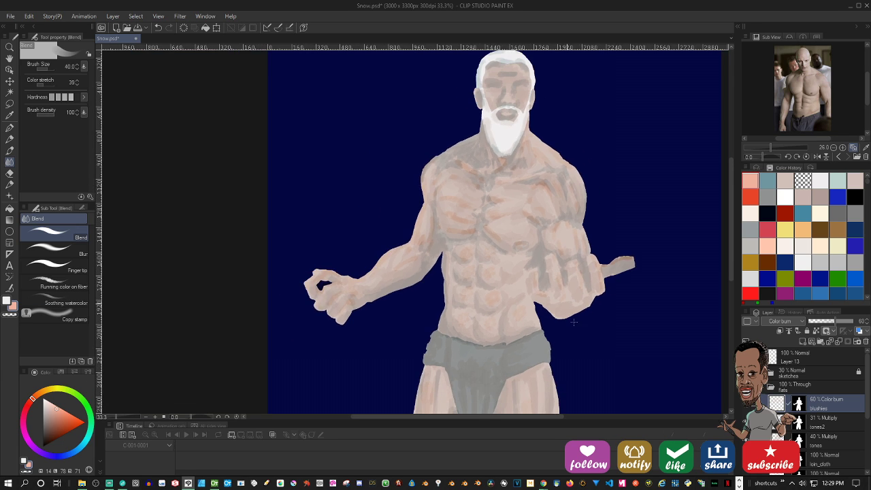
drag(549, 330, 483, 225)
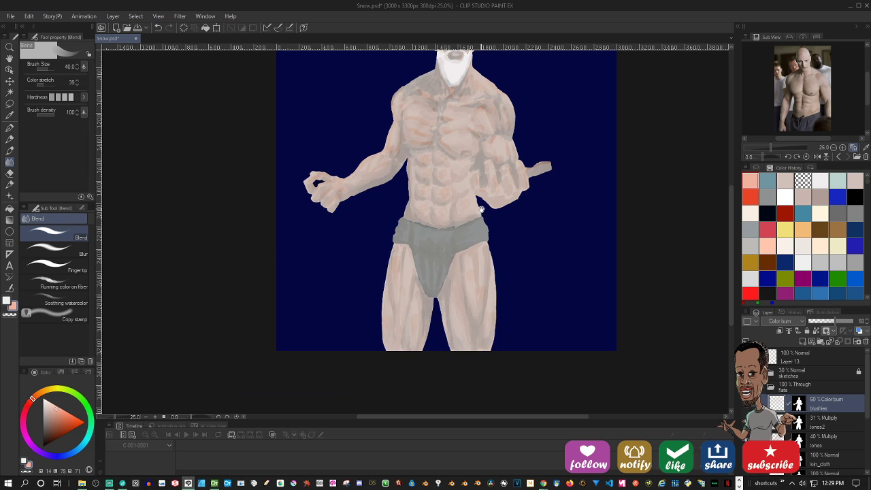
scroll(482, 215, down, 1)
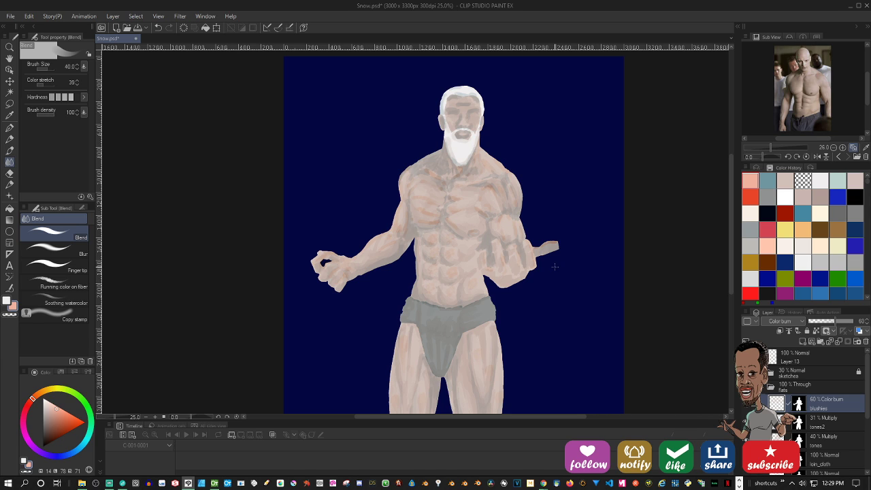
scroll(554, 267, up, 3)
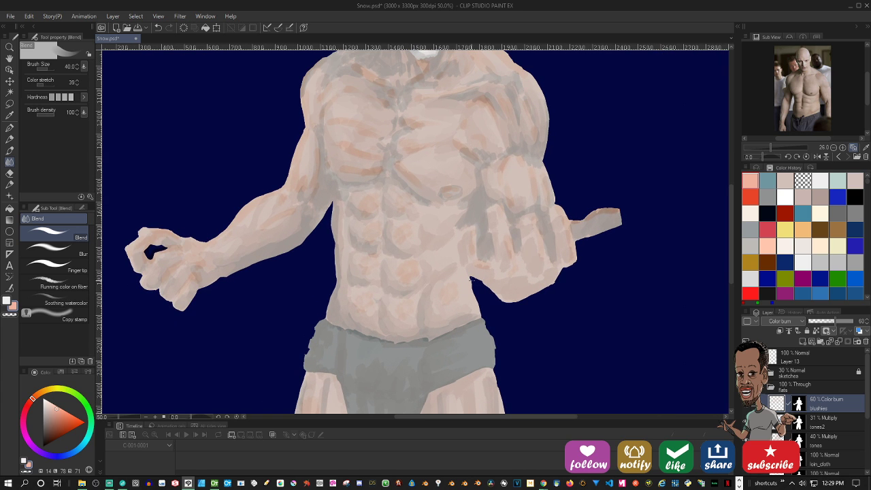
drag(733, 243, 733, 272)
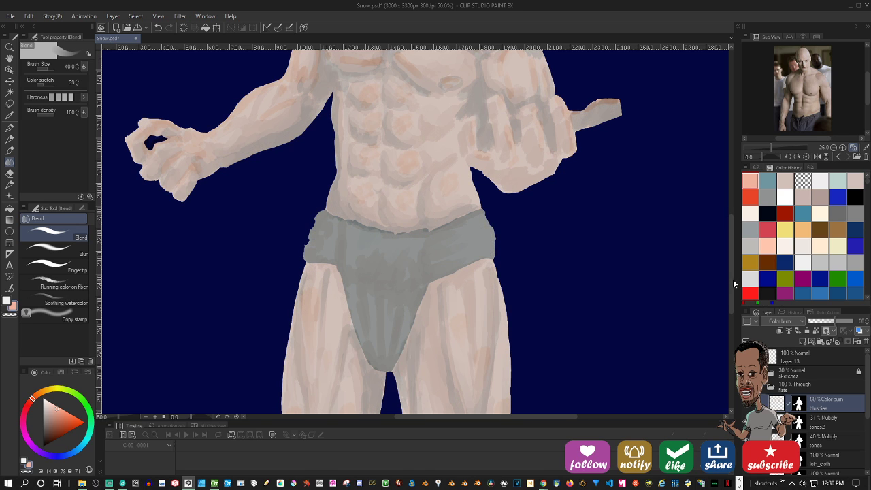
drag(733, 279, 731, 247)
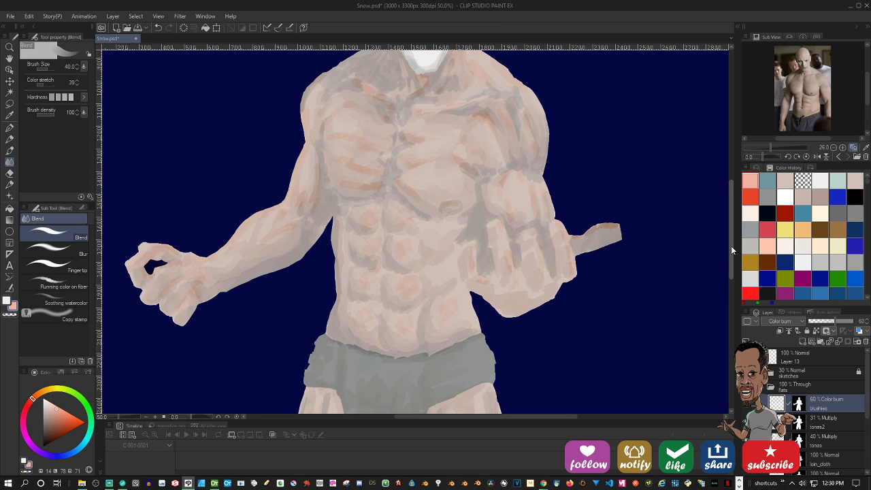
drag(731, 246, 733, 195)
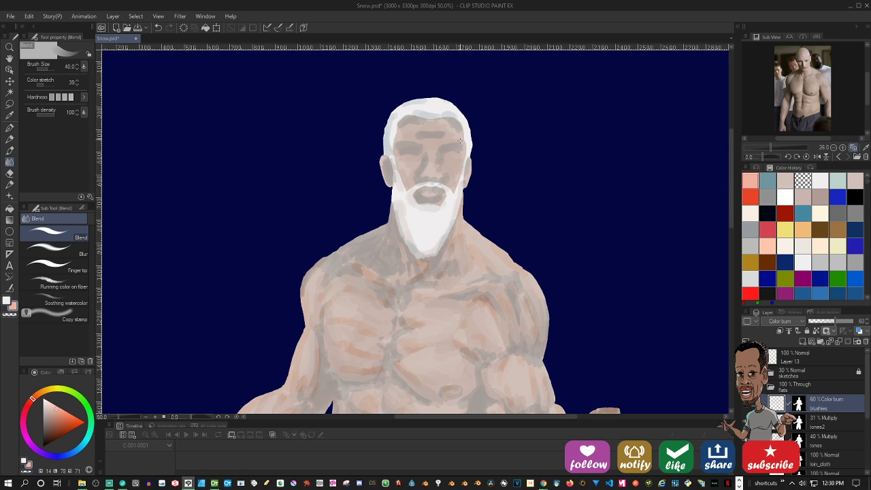
scroll(511, 201, down, 2)
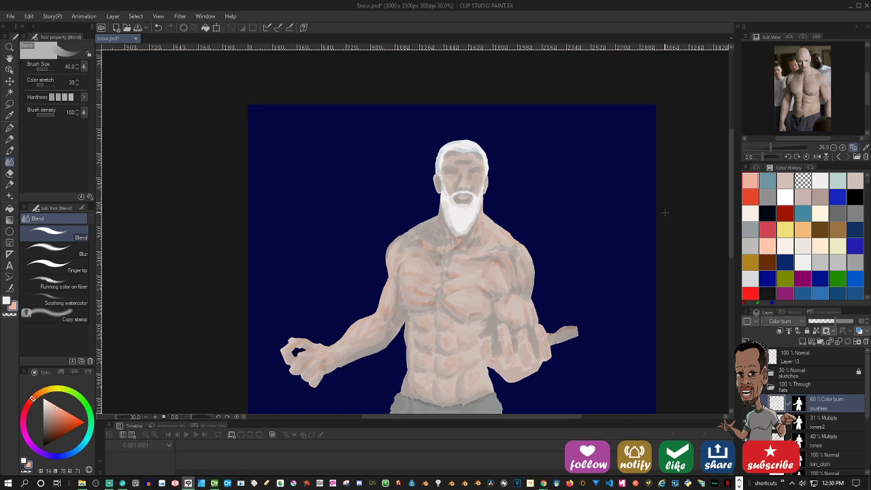
drag(731, 222, 730, 252)
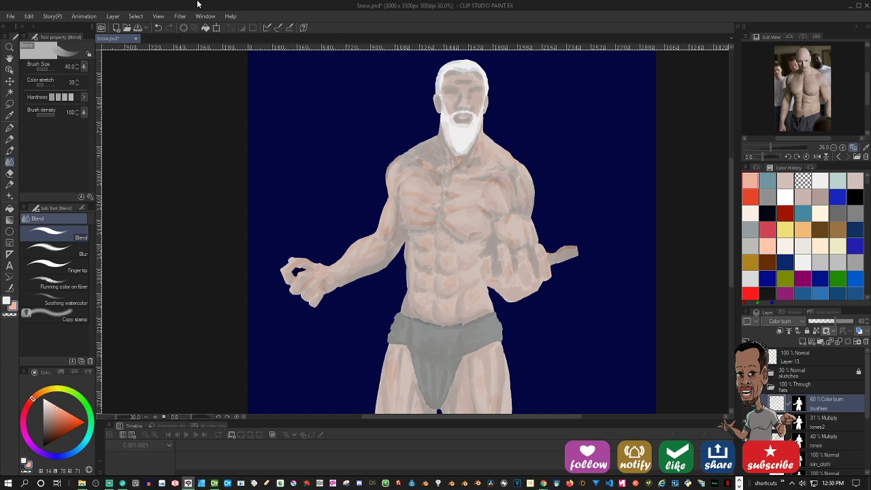
Open a second canvas window of Snow.psd, dock it side by side with the original and widen the original's view
click(158, 15)
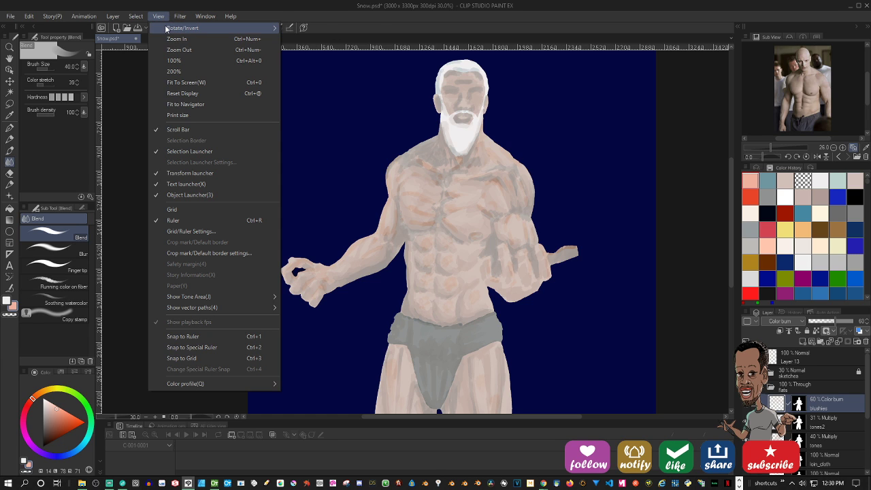
mouse_move(205, 17)
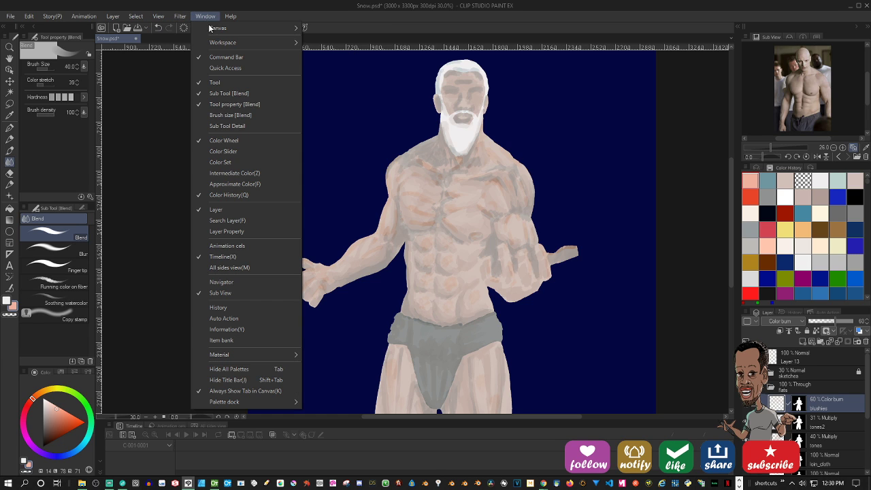
mouse_move(213, 42)
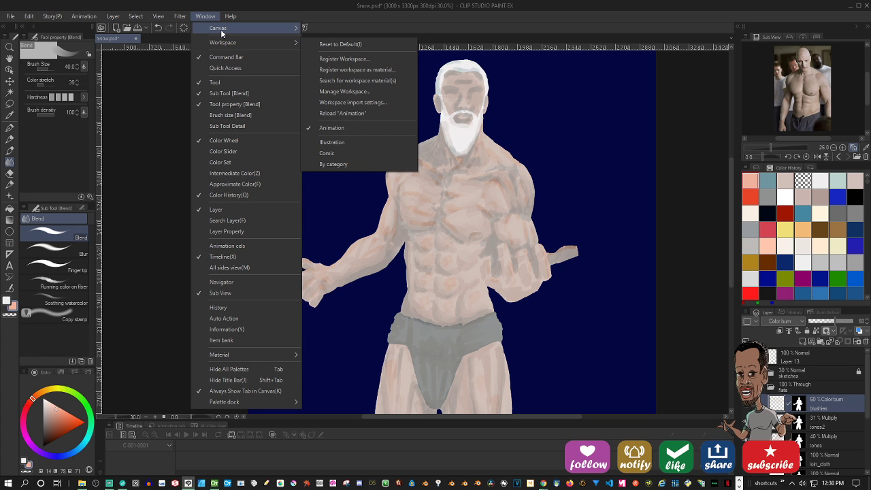
click(324, 33)
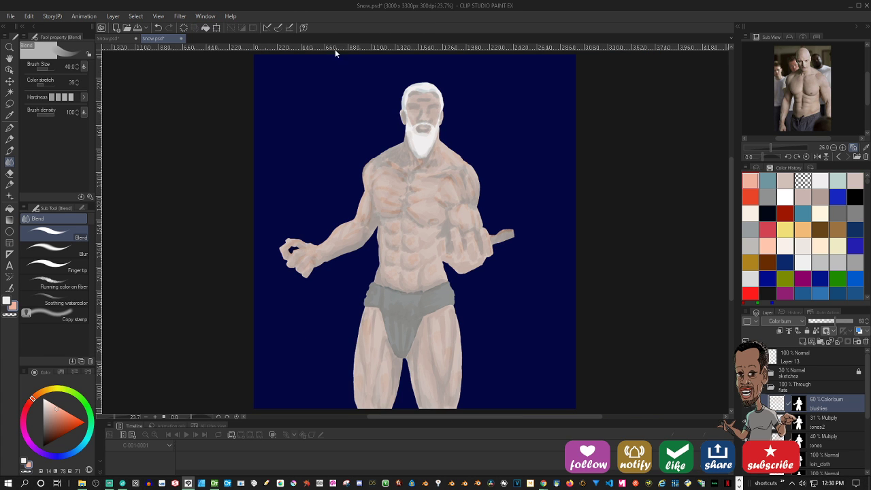
drag(159, 38, 719, 75)
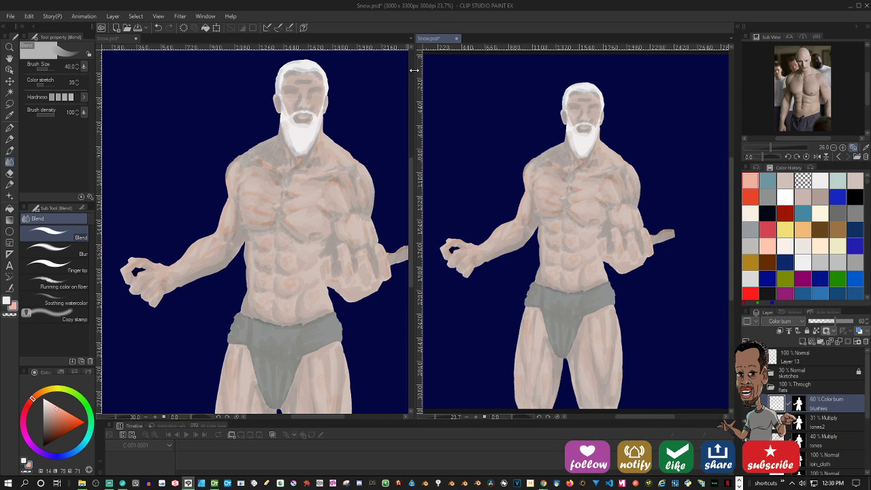
drag(414, 73, 509, 68)
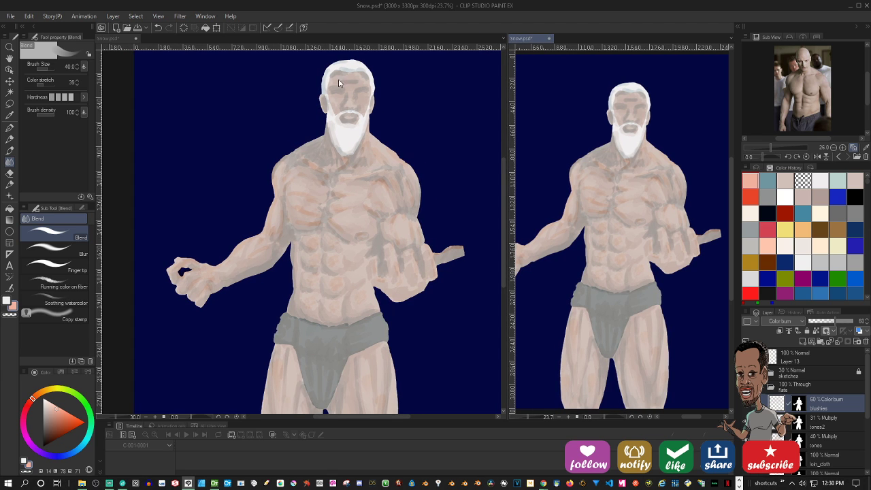
Make the original, wider canvas view active and save the Snow.psd file
click(115, 39)
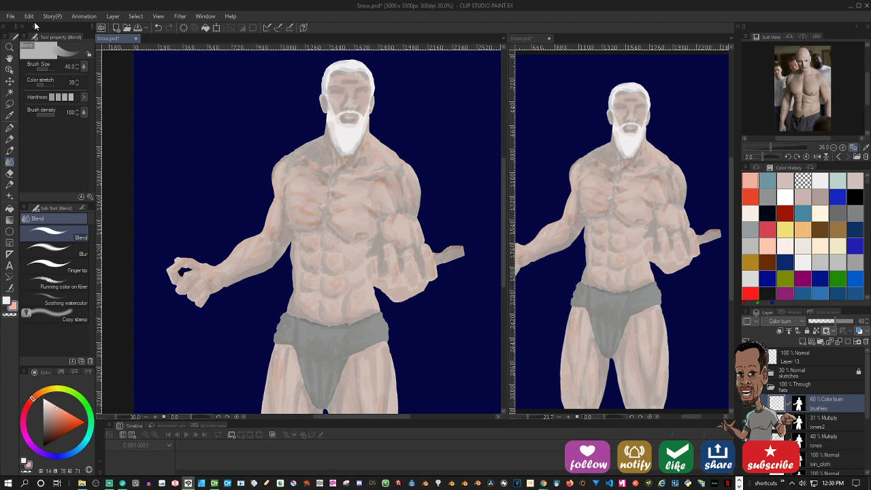
click(14, 19)
click(39, 88)
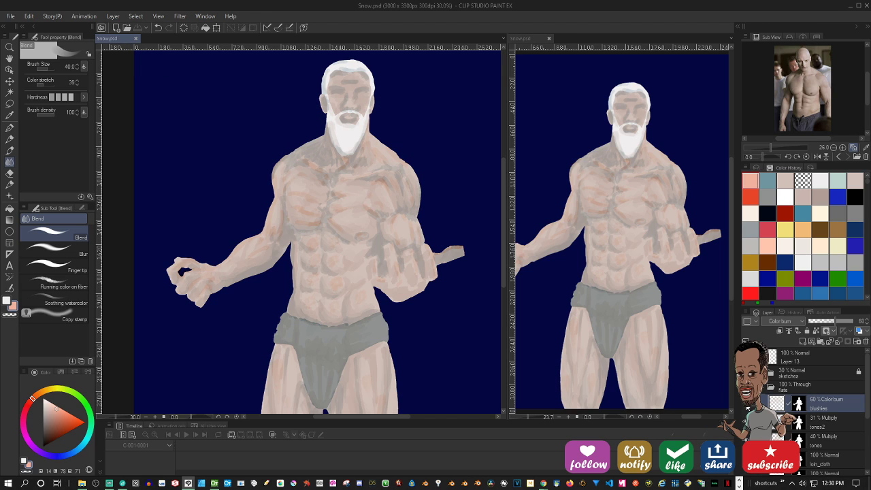
Hide and collapse the flats folder, and unlock and show the sketches folder at 100% opacity
click(747, 387)
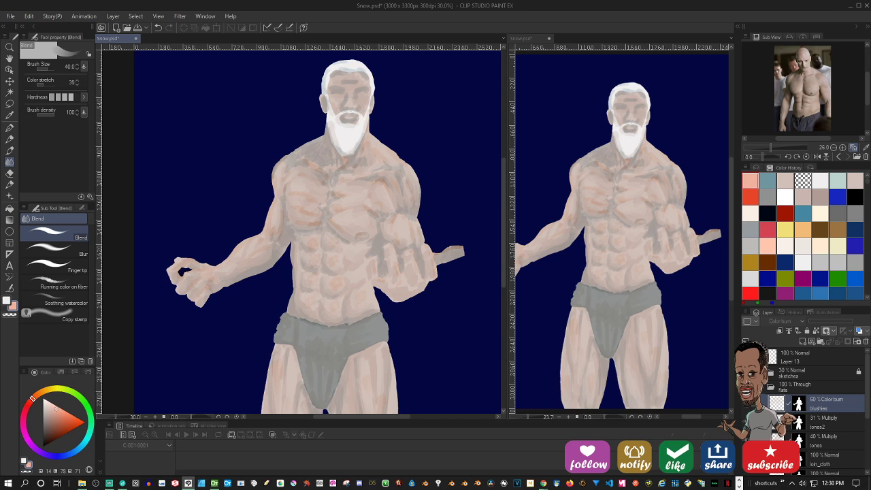
click(763, 390)
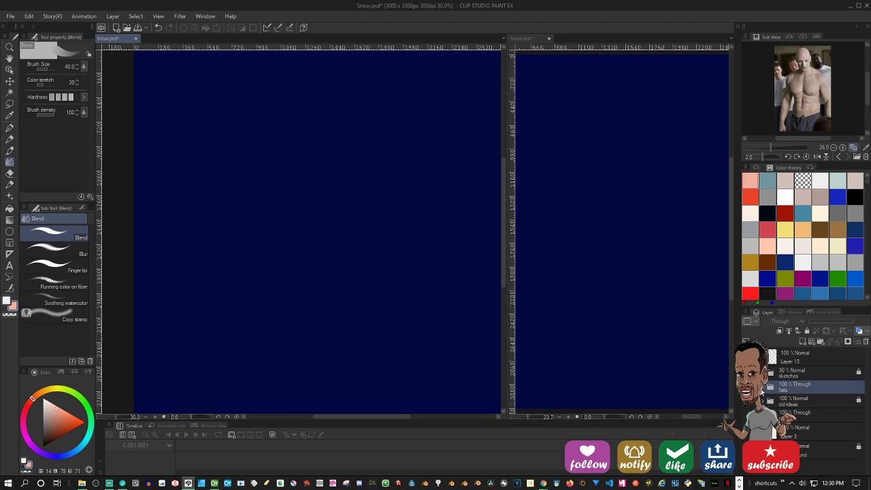
click(793, 374)
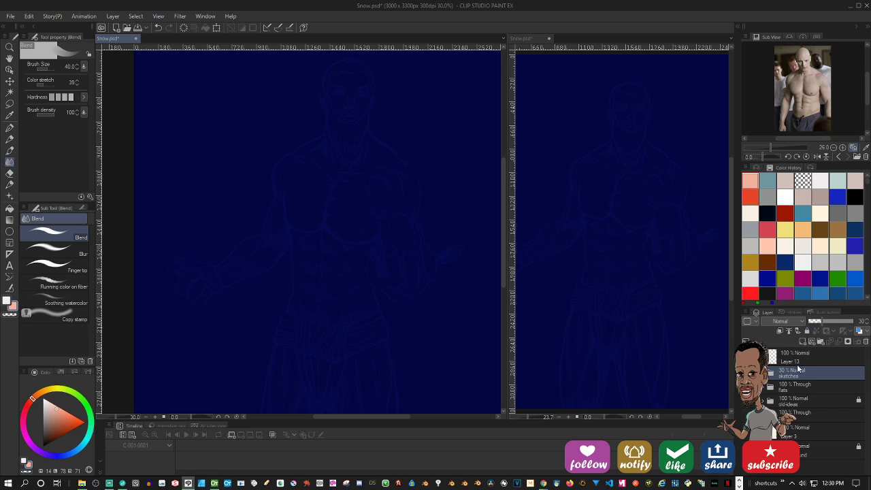
drag(839, 327, 857, 321)
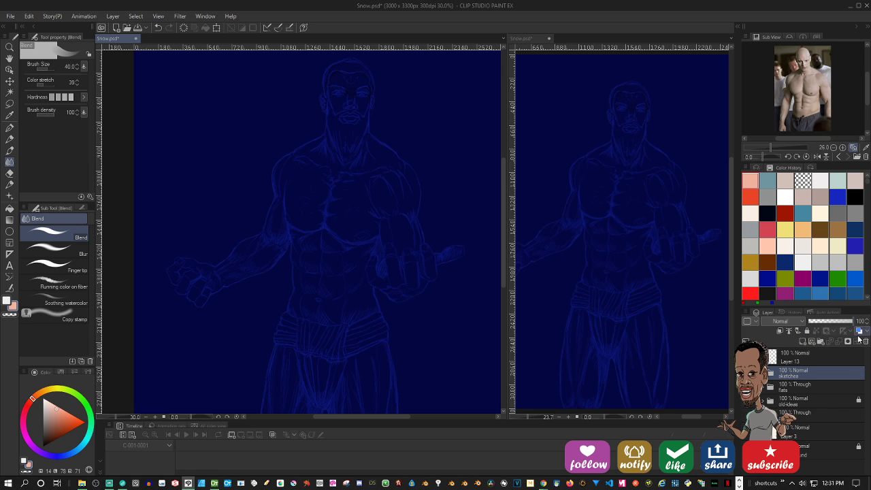
Hide the dark blue Layer 3 behind the sketch
click(747, 432)
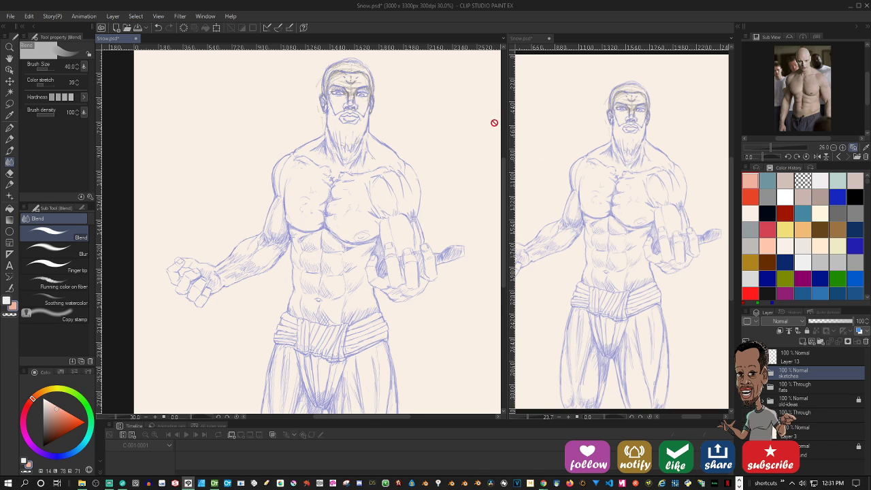
click(10, 14)
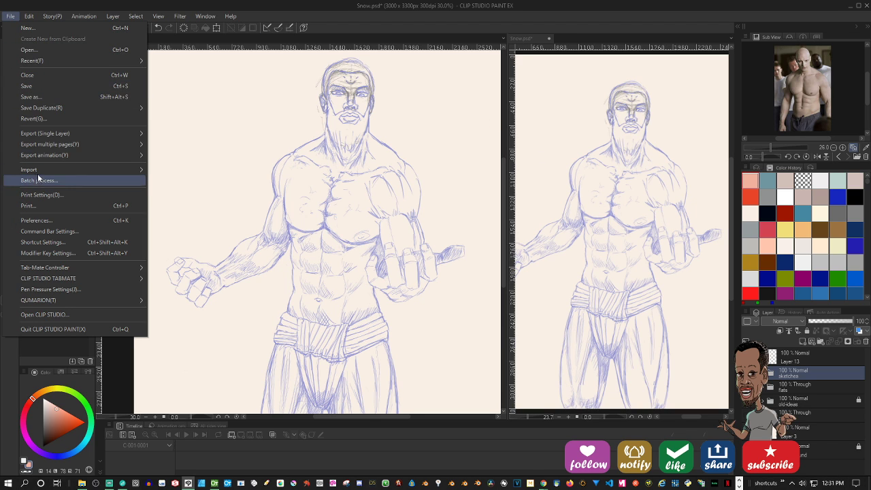
mouse_move(94, 132)
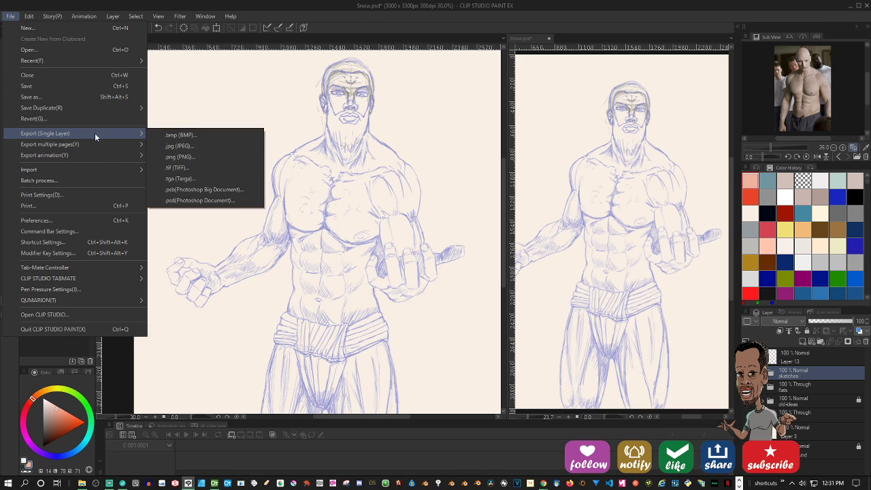
click(182, 144)
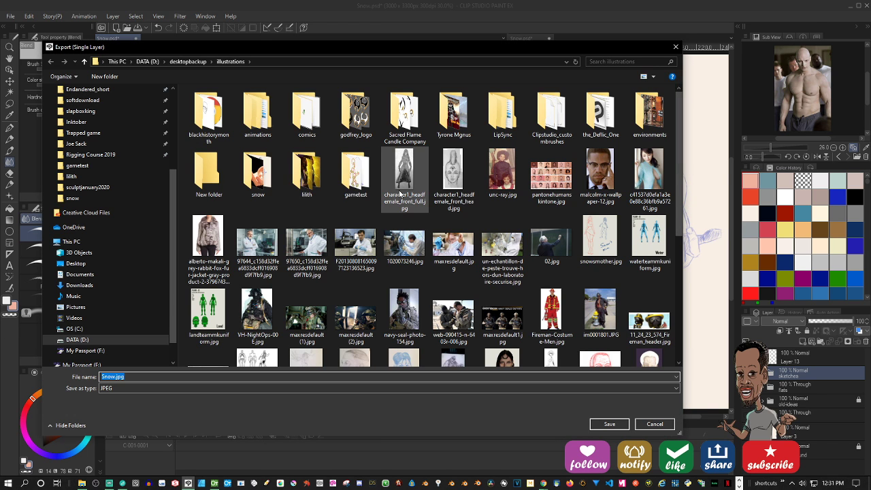
double_click(258, 171)
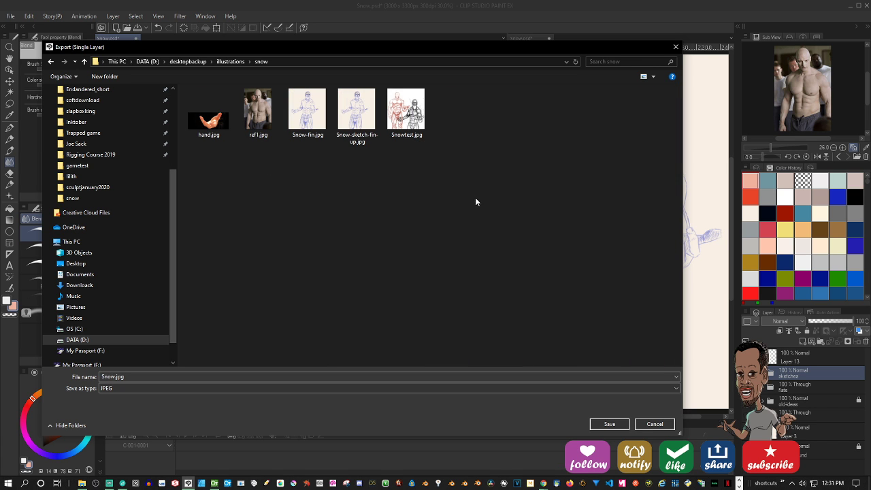
click(650, 423)
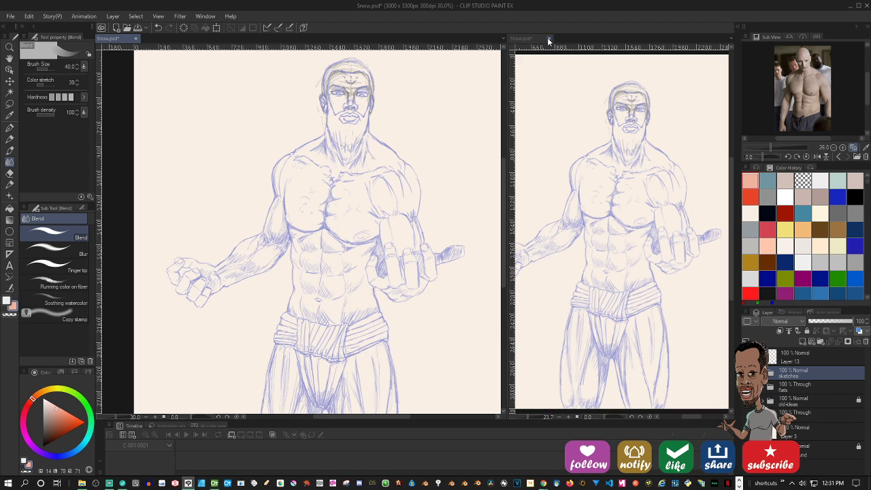
Close the second Snow.psd canvas view and open Snow-sketch-fin-up.jpg from the snow folder beside the painting
click(548, 39)
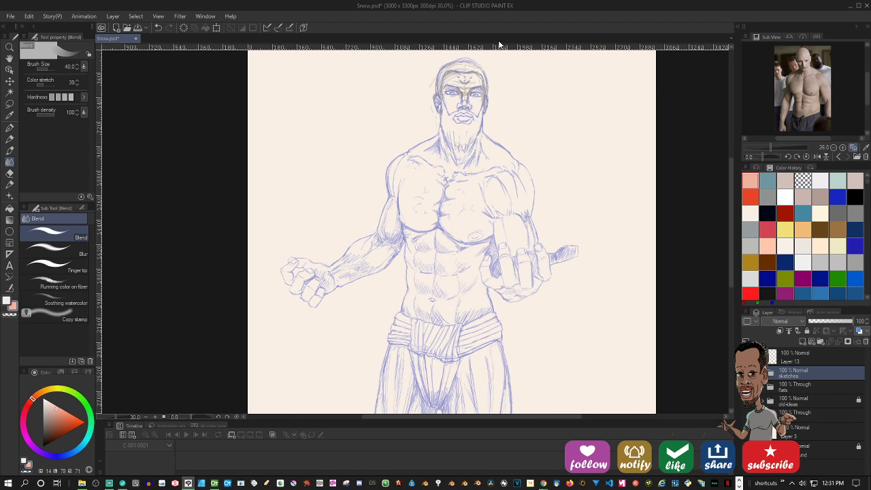
click(10, 15)
click(28, 50)
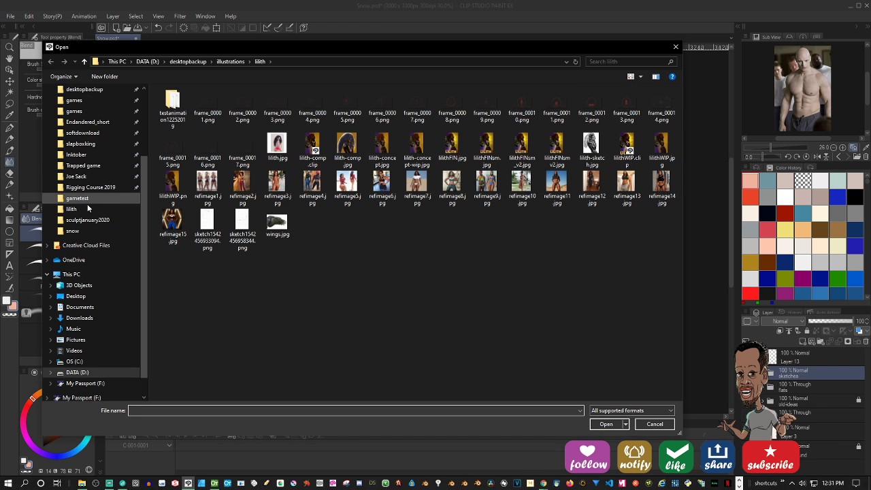
click(73, 231)
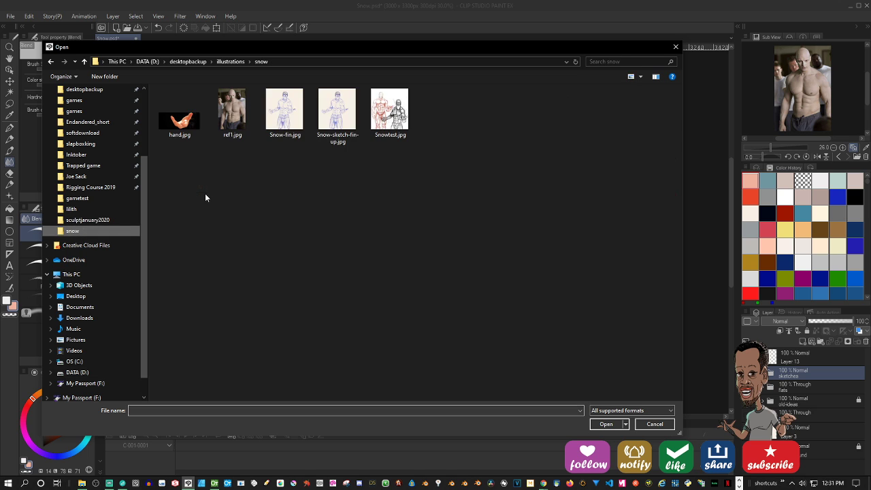
click(349, 122)
double_click(349, 123)
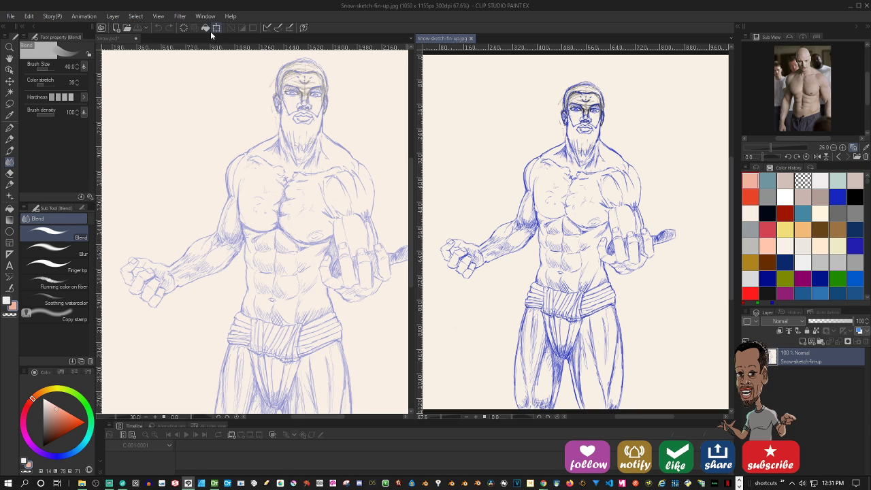
In Snow.psd, lock the sketches folder at 30% opacity with the flats folder shown, and widen the painting's canvas view
click(133, 39)
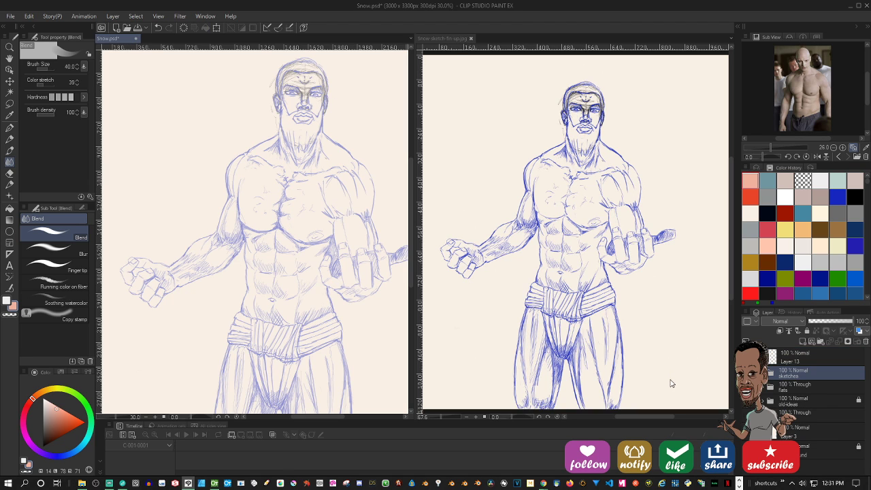
click(828, 320)
drag(827, 319, 821, 319)
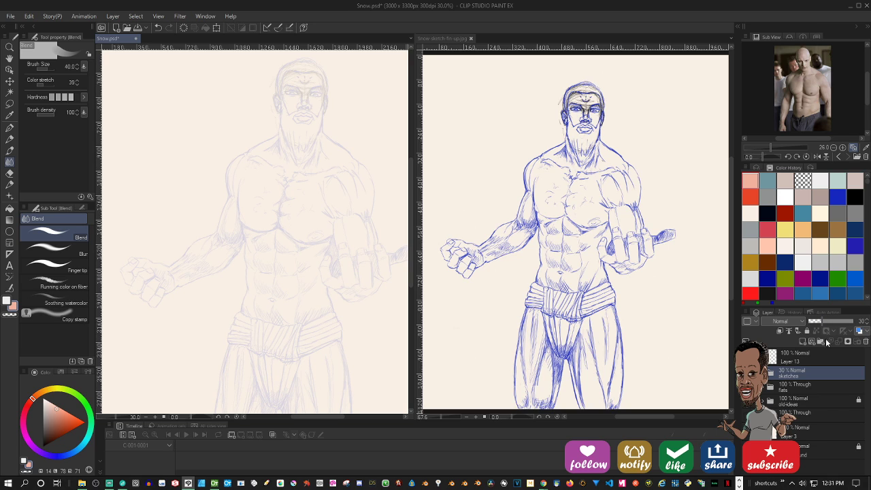
click(807, 331)
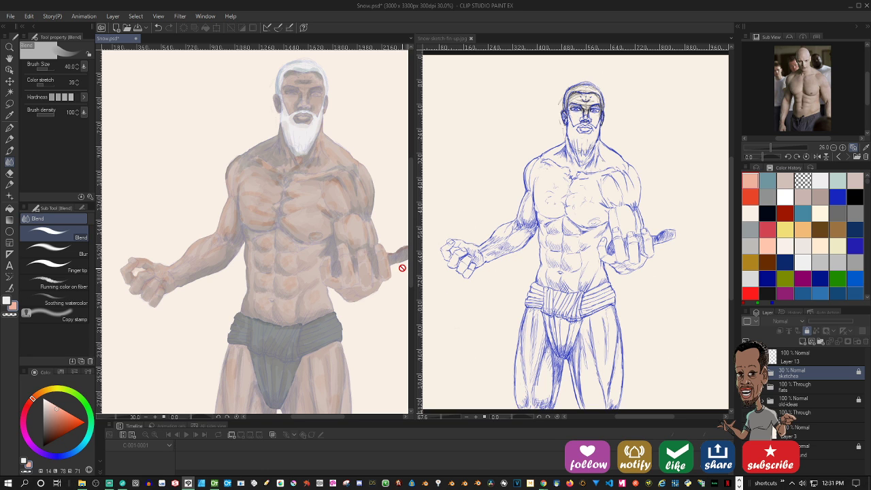
drag(415, 268, 502, 268)
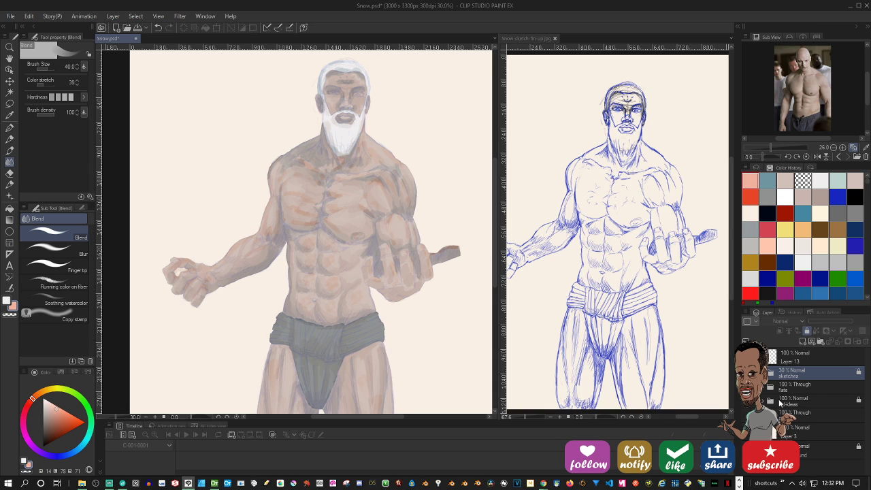
Duplicate the skin layer in the flats folder and select the lower of the two skin layers
click(763, 388)
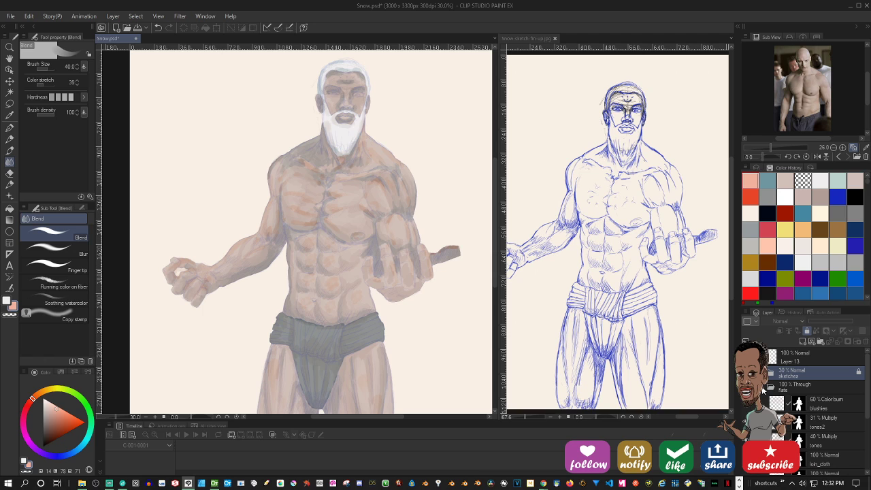
scroll(803, 419, down, 4)
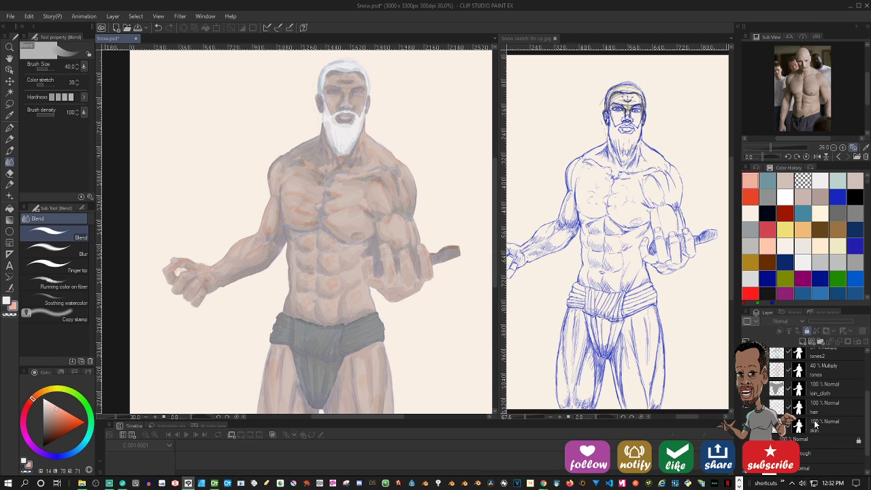
click(816, 424)
scroll(820, 412, up, 2)
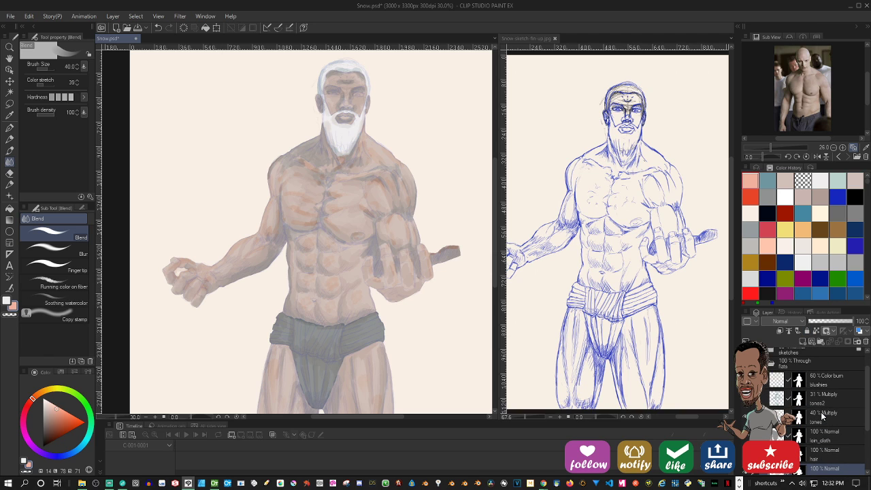
scroll(821, 415, down, 1)
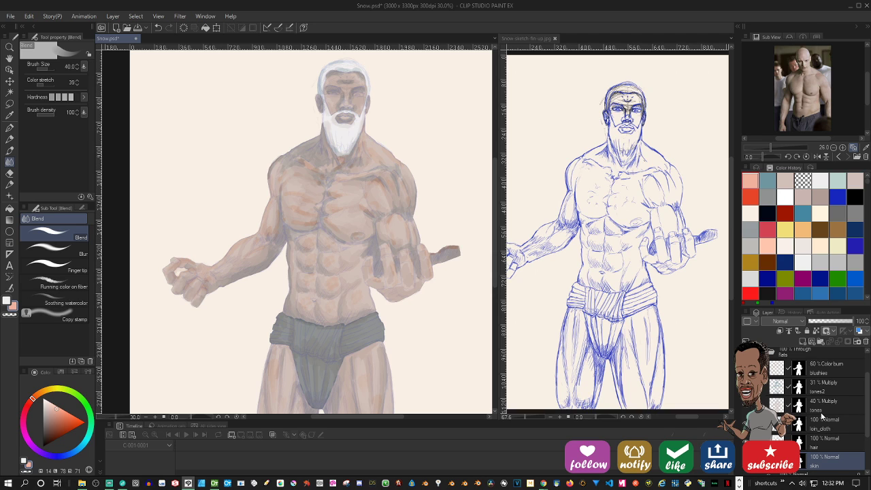
click(747, 461)
right_click(829, 464)
click(822, 287)
scroll(817, 408, down, 2)
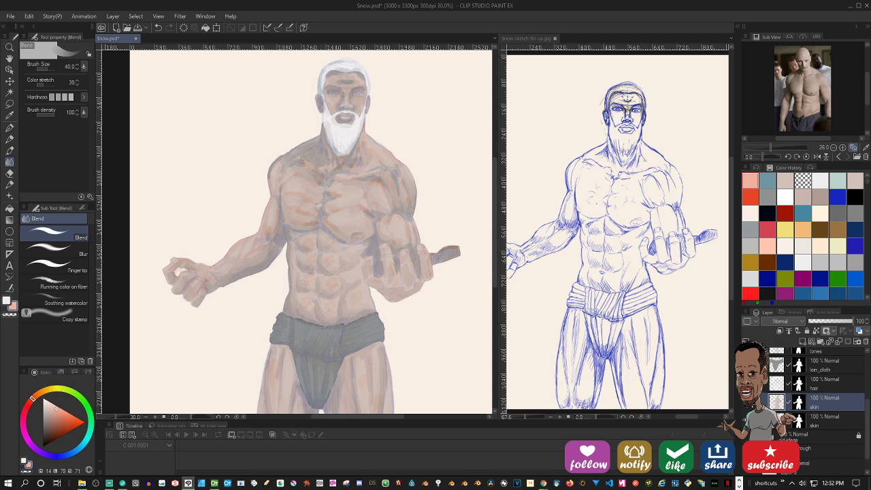
click(827, 420)
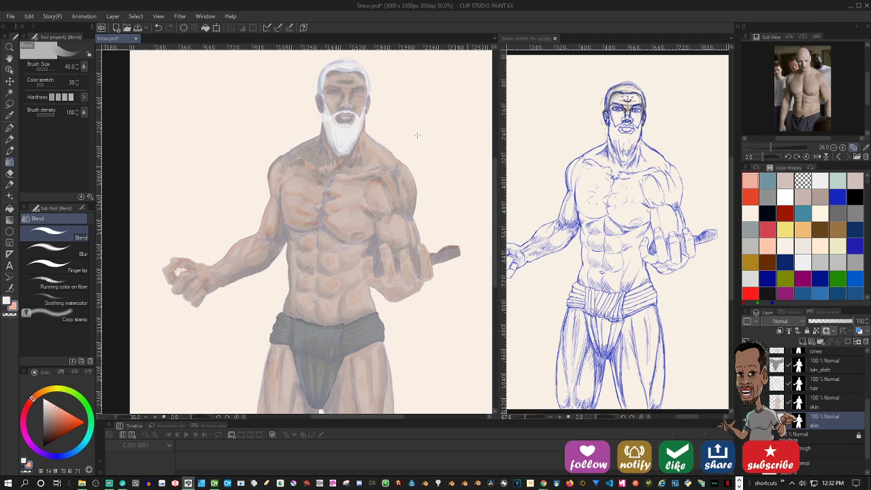
click(28, 15)
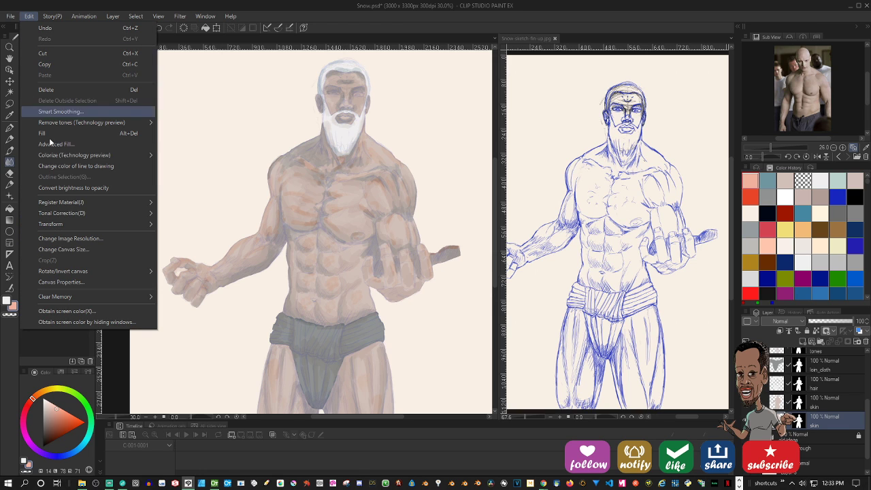
mouse_move(65, 212)
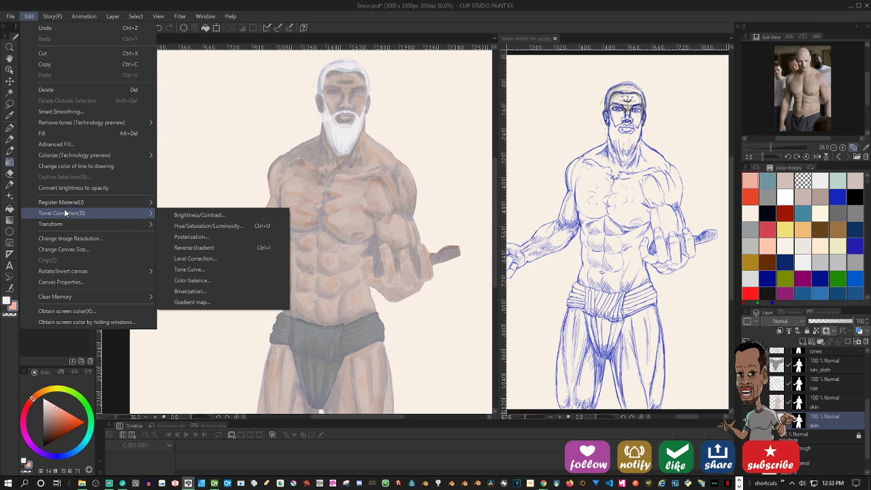
click(220, 227)
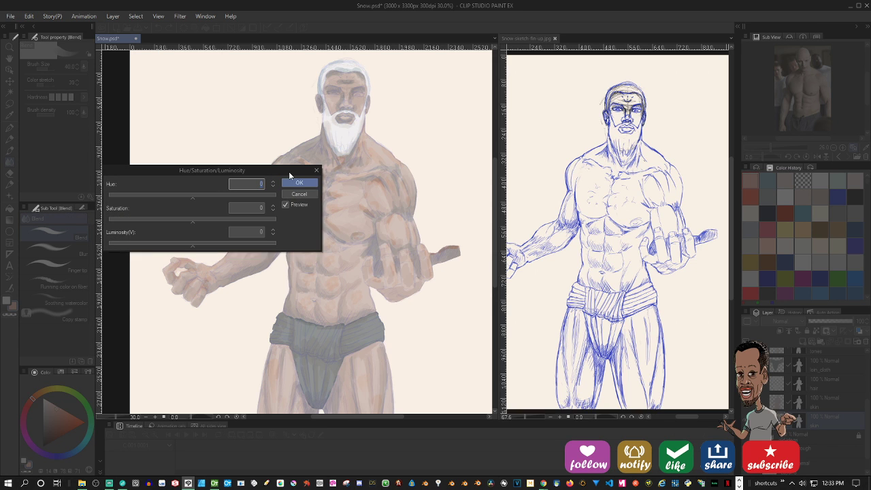
drag(288, 171, 545, 186)
click(550, 206)
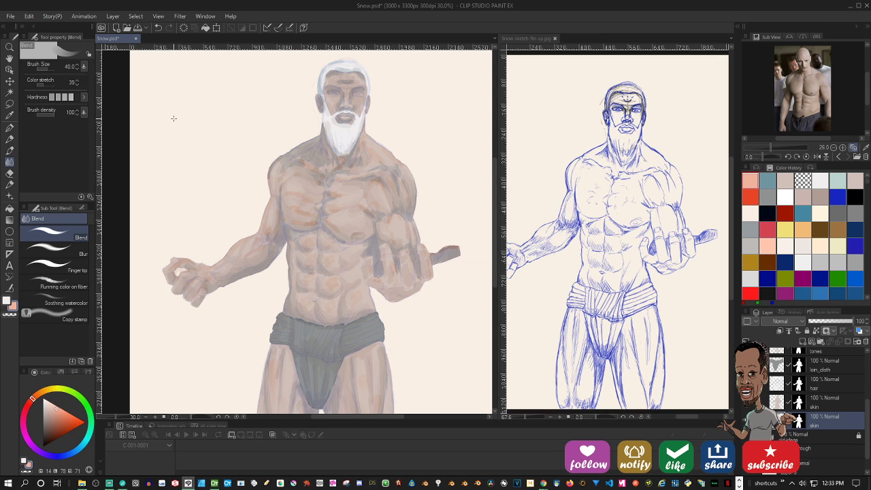
Lighten the lower skin layer with Level Correction, pulling the white input point in close to the histogram peaks
click(31, 16)
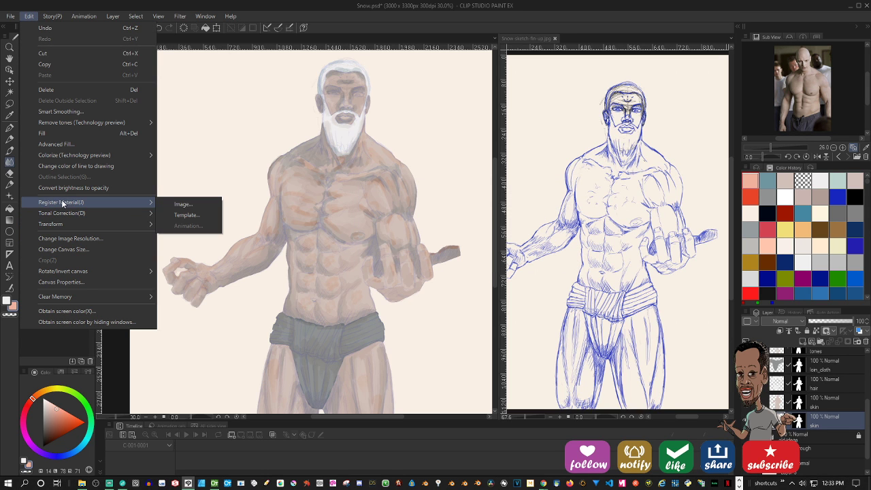
mouse_move(64, 213)
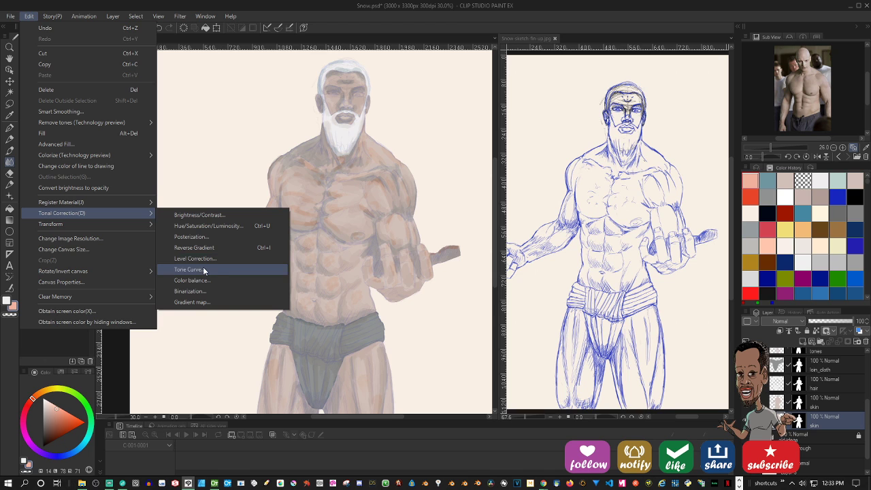
click(197, 259)
drag(224, 229, 578, 100)
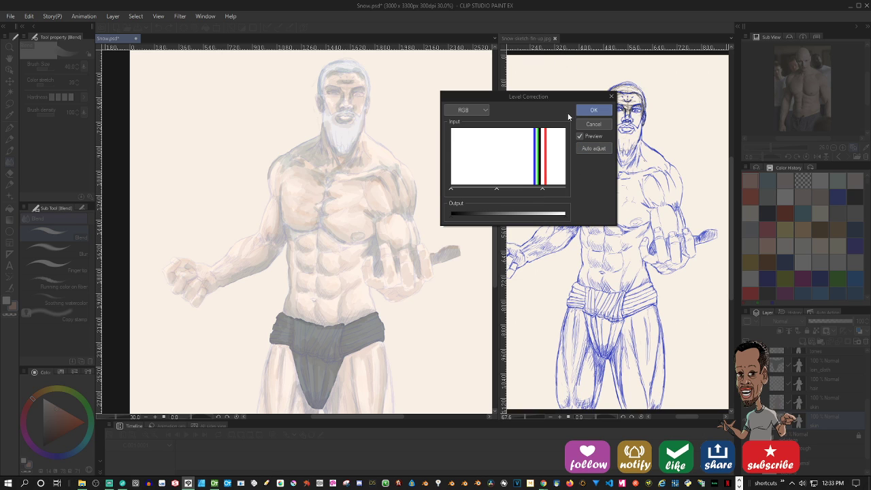
click(596, 111)
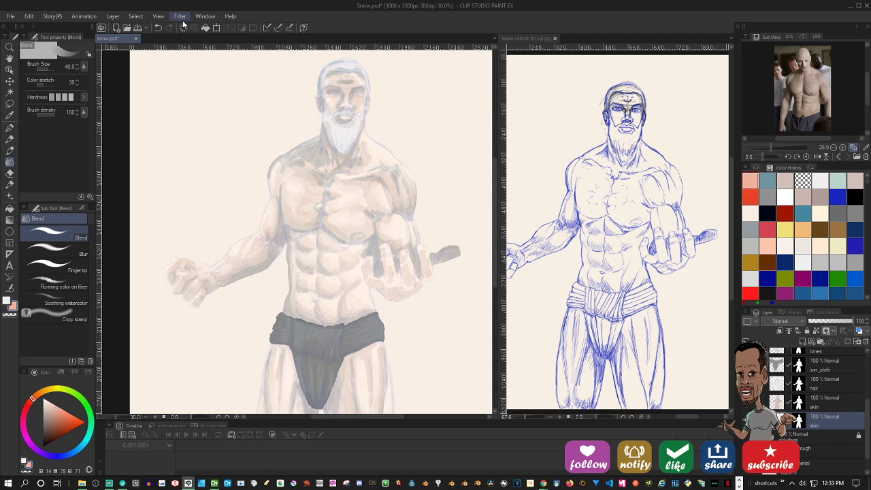
Open another canvas window of Snow.psd, move it outside the main window, and save the file
click(204, 17)
mouse_move(205, 28)
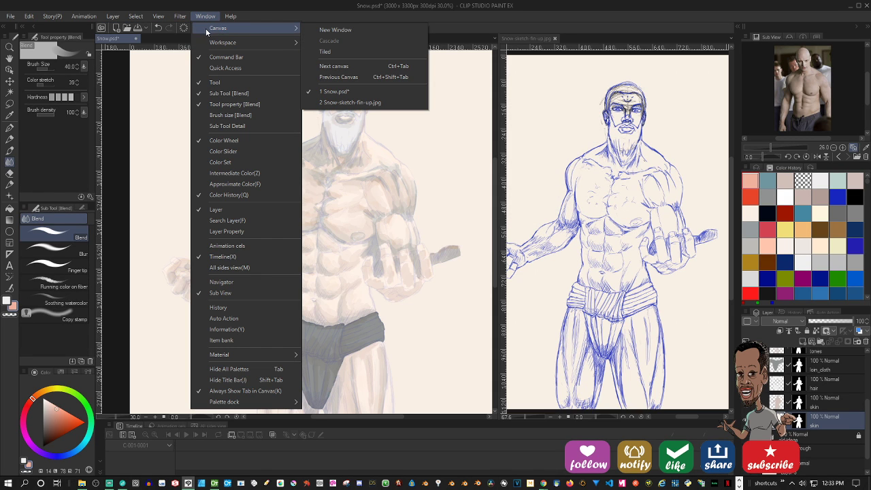
click(323, 34)
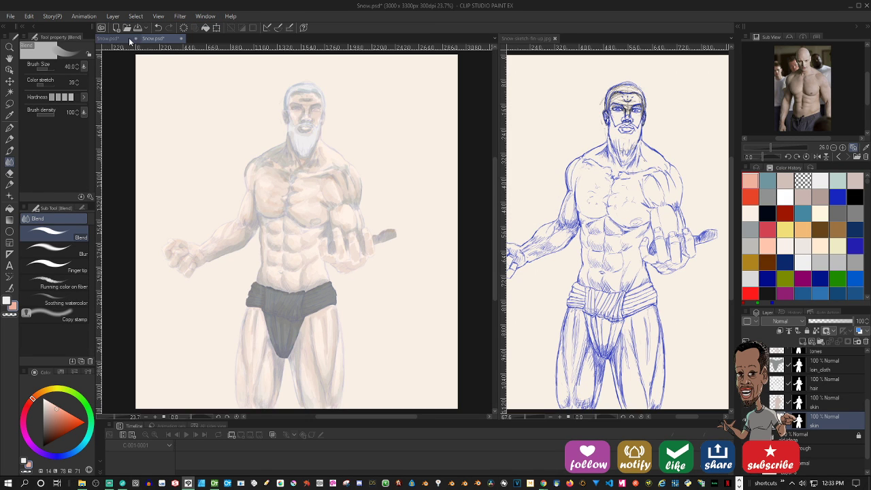
drag(150, 40, 0, 44)
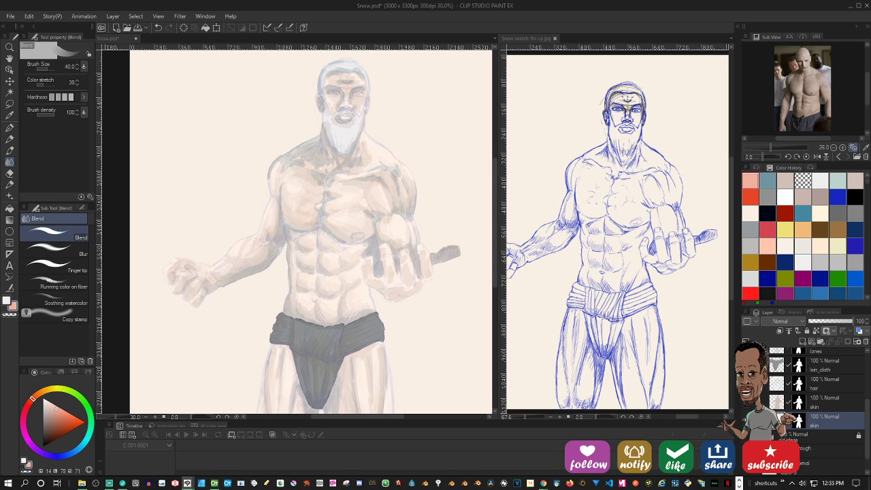
click(10, 15)
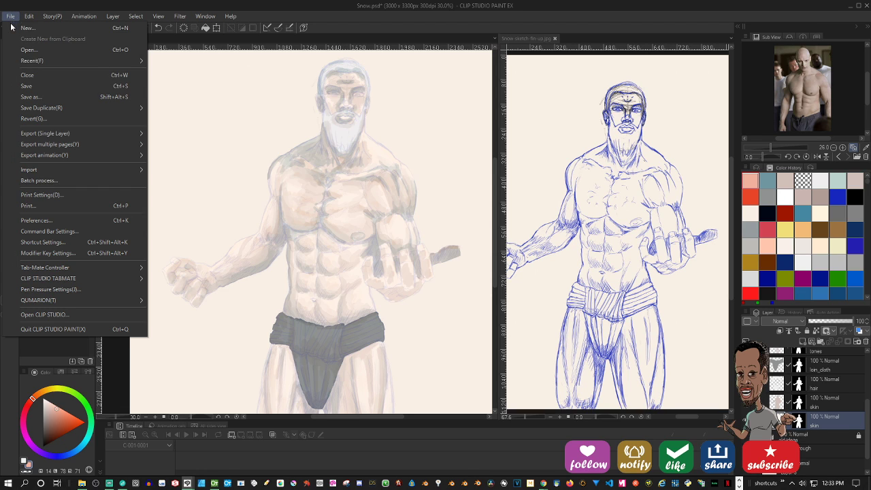
click(15, 86)
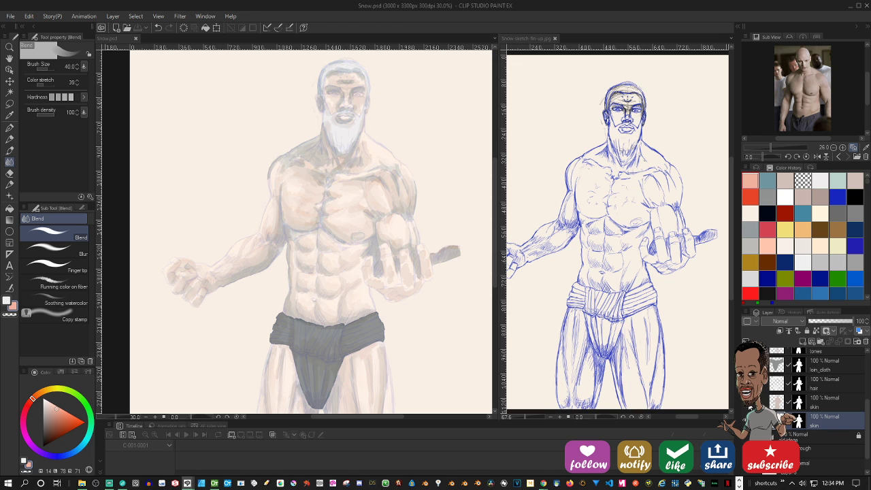
Undo and redo the most recent edits in Snow.psd to compare the states of the painting
key(ctrl+z)
key(ctrl+z)
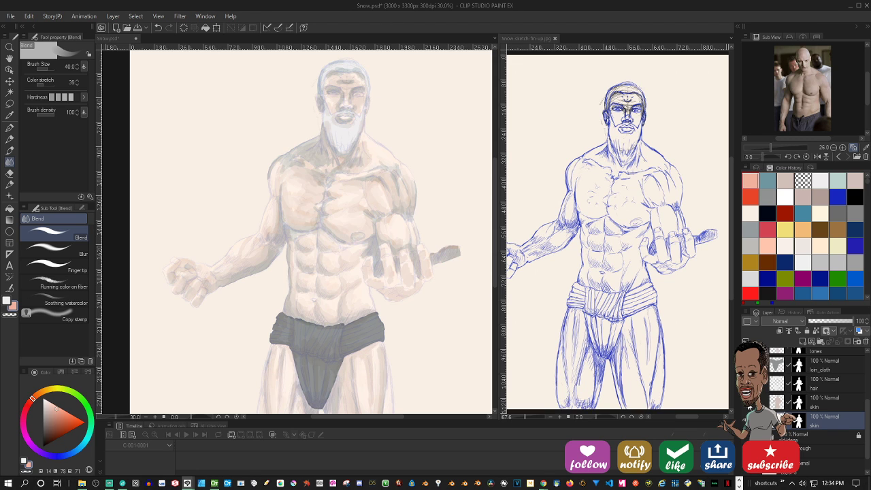
key(ctrl+y)
key(ctrl+z)
key(ctrl+z)
scroll(810, 395, down, 1)
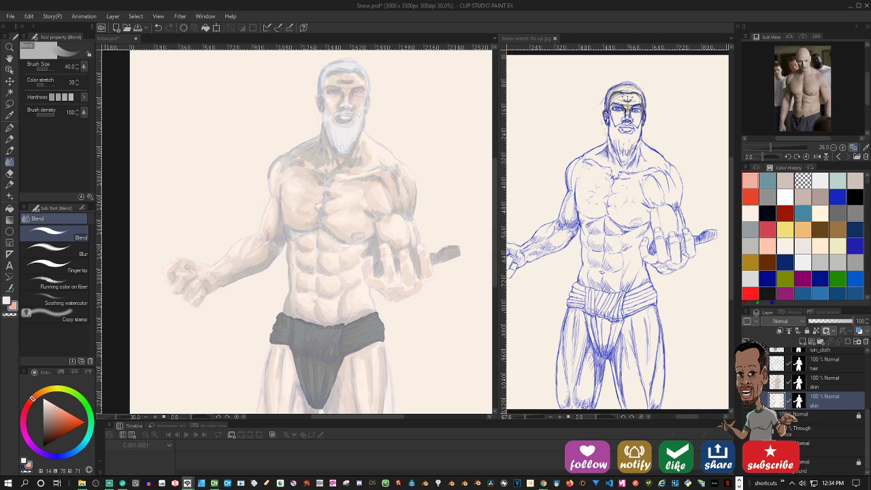
Hide the sketches folder so only the painted figure shows, and save Snow.psd
scroll(810, 394, up, 3)
scroll(810, 395, up, 3)
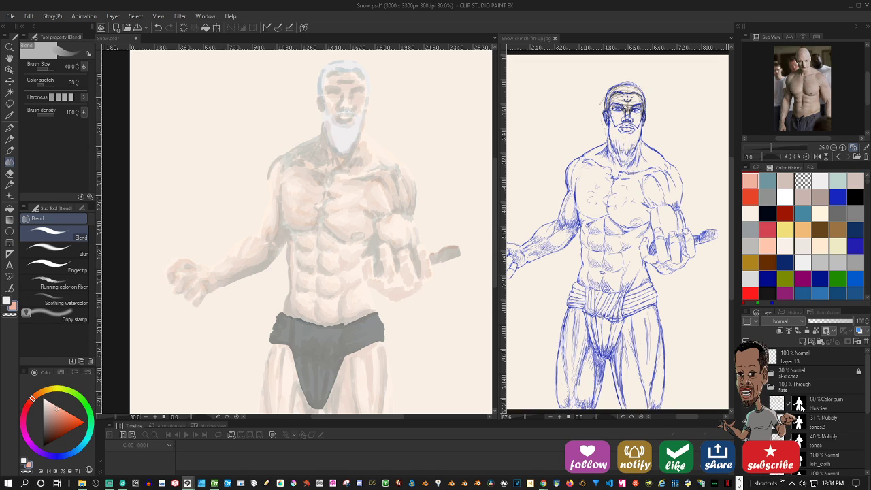
ctrl+click(800, 424)
key(ctrl+s)
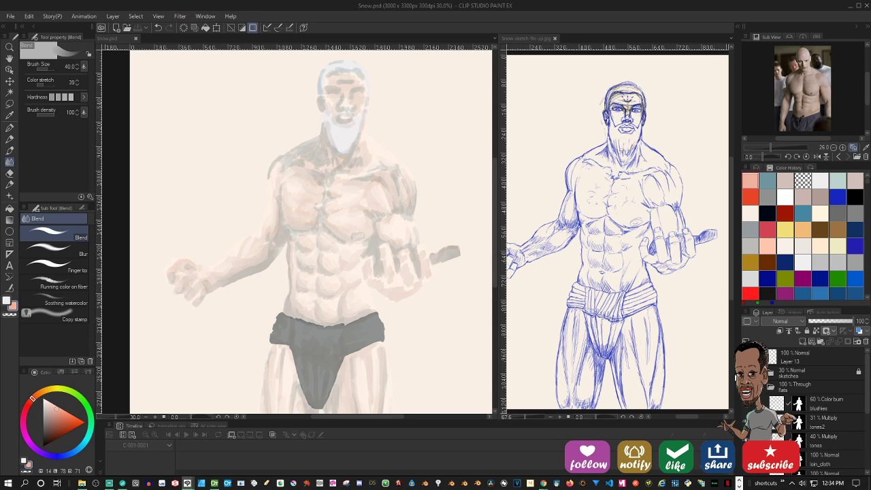
Select the whole figure's silhouette using the Auto select tool that refers to the edited layer only
click(800, 409)
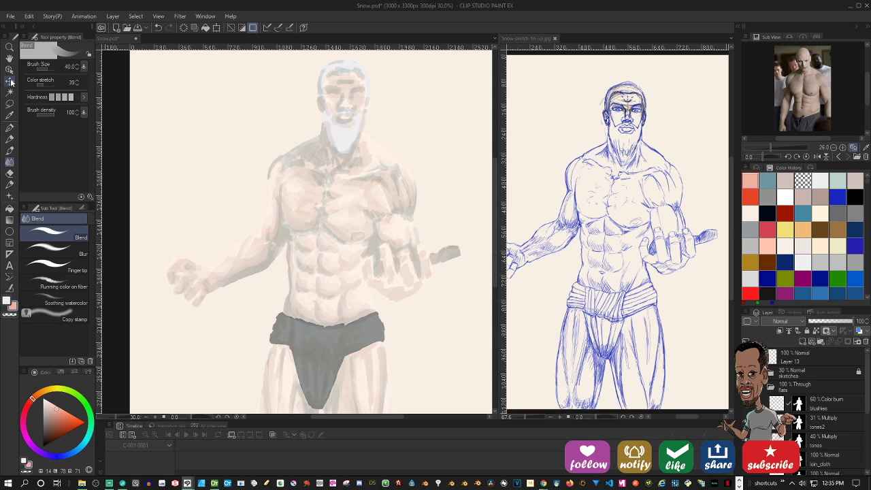
click(10, 104)
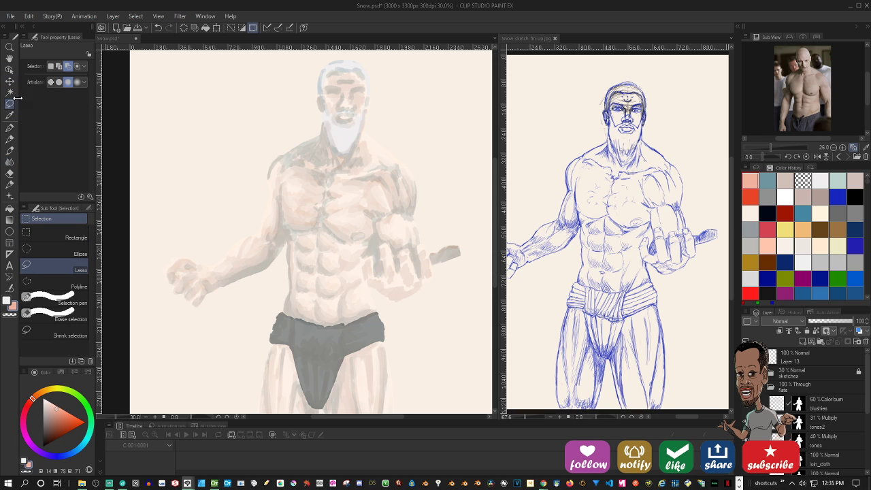
click(9, 92)
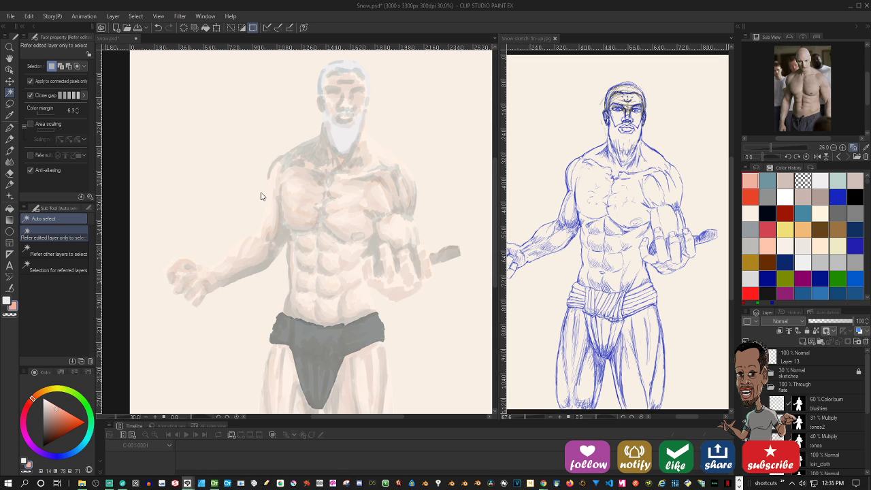
click(118, 190)
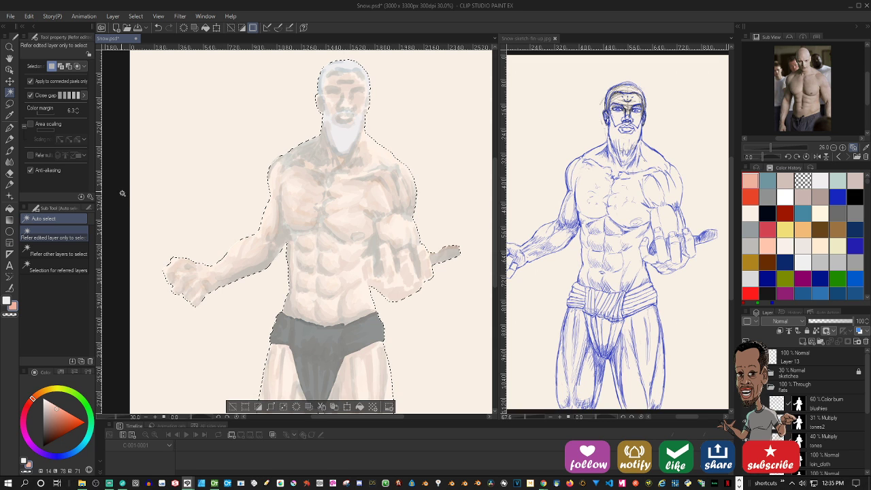
drag(154, 208, 202, 190)
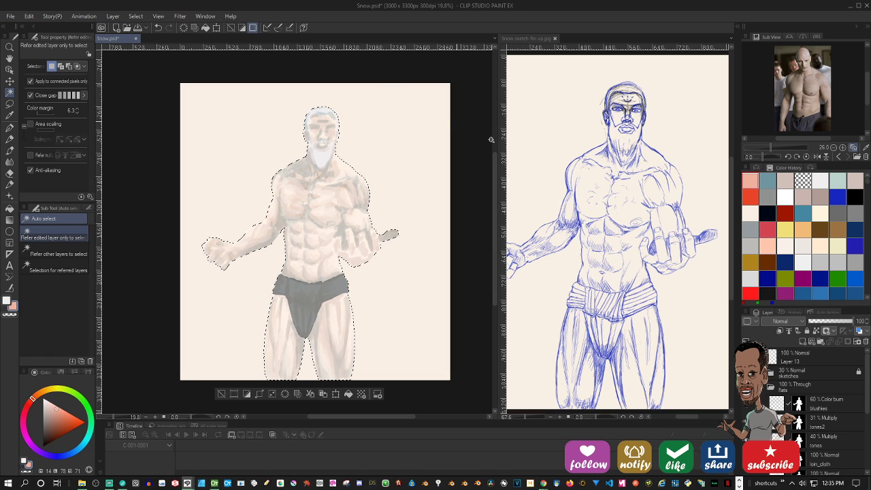
Add a new layer at the top of the flats folder and name it outline
scroll(807, 346, down, 3)
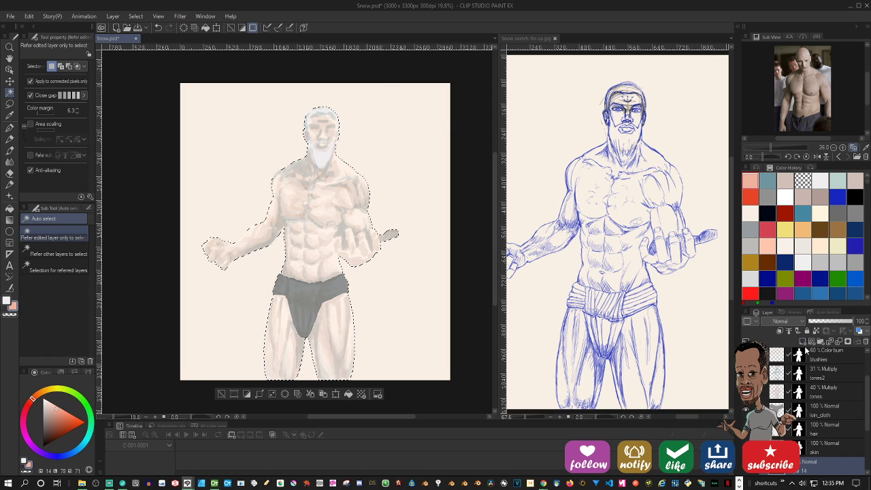
drag(819, 467, 831, 371)
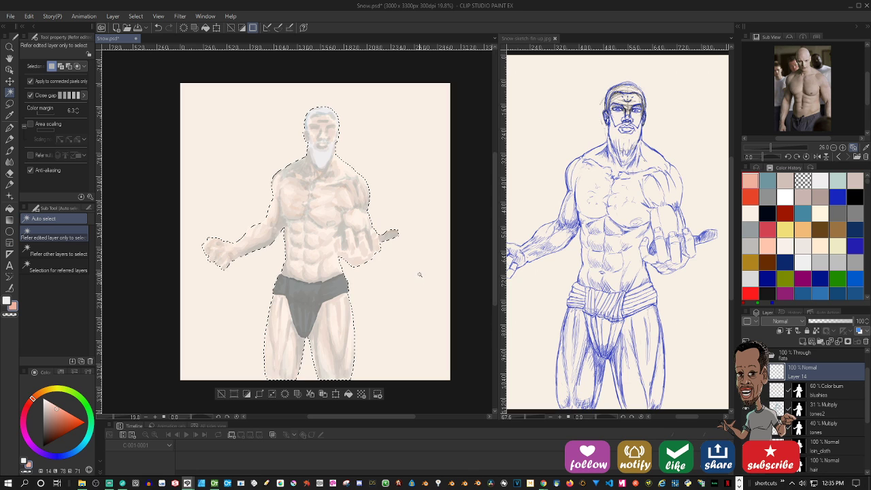
double_click(796, 375)
text(ou)
key(Return)
Outline the outer and inner edges of the viewer's right thigh in muted teal from the color history, using the Bit husky brush at size 50
click(768, 180)
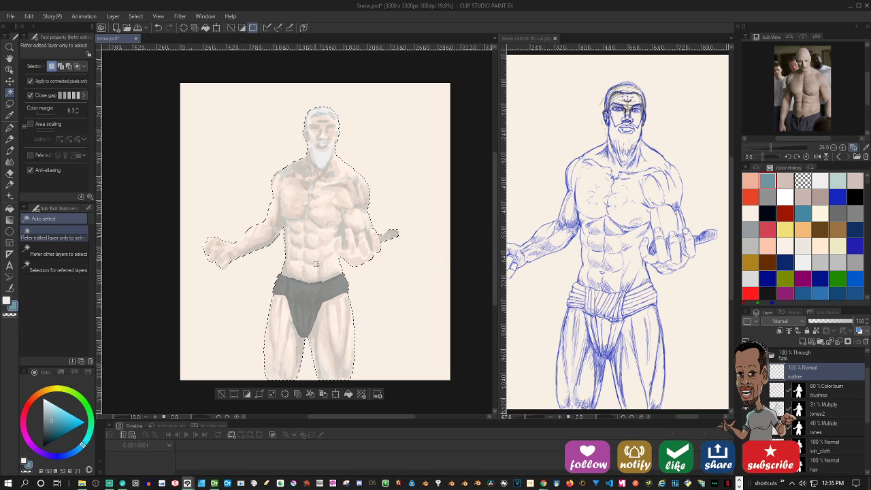
key(b)
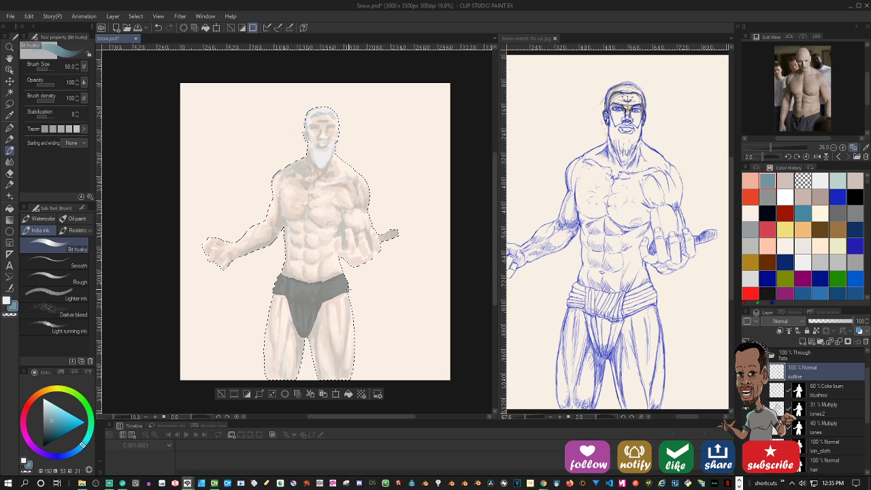
click(350, 299)
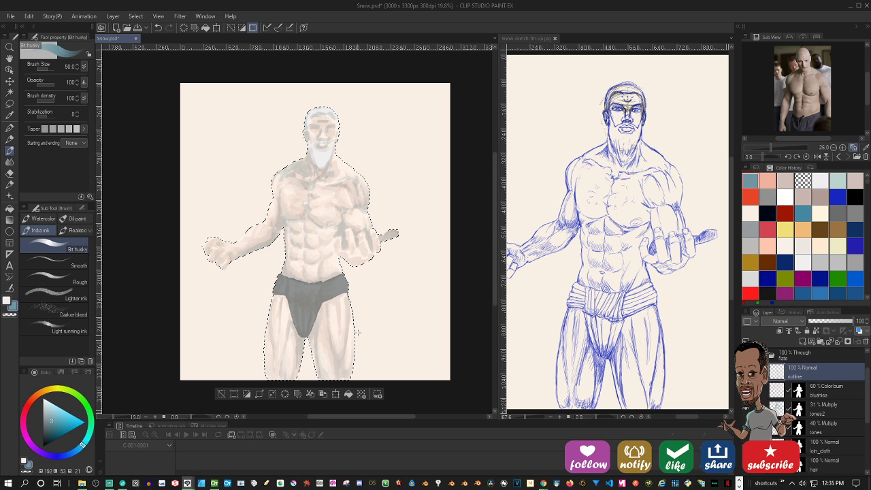
drag(367, 296, 381, 213)
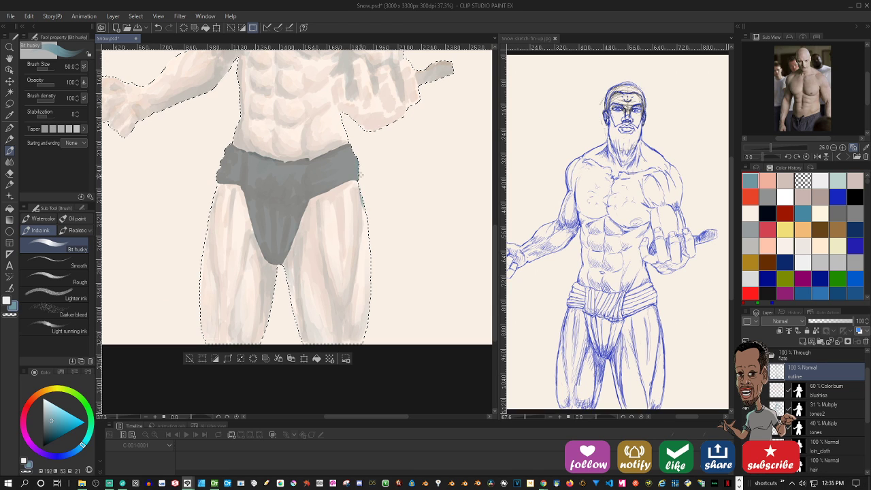
drag(359, 178, 368, 233)
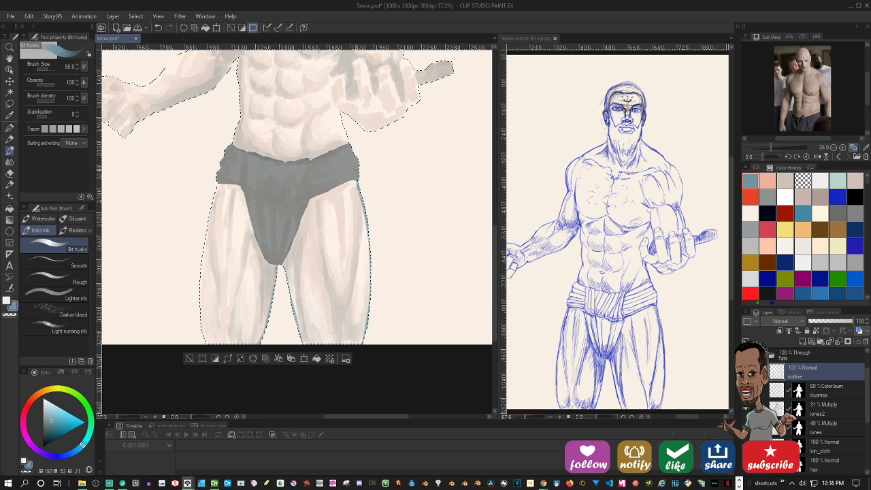
Paint the teal outline along the outer edge of the viewer's left thigh and both sides of the loincloth
key(c)
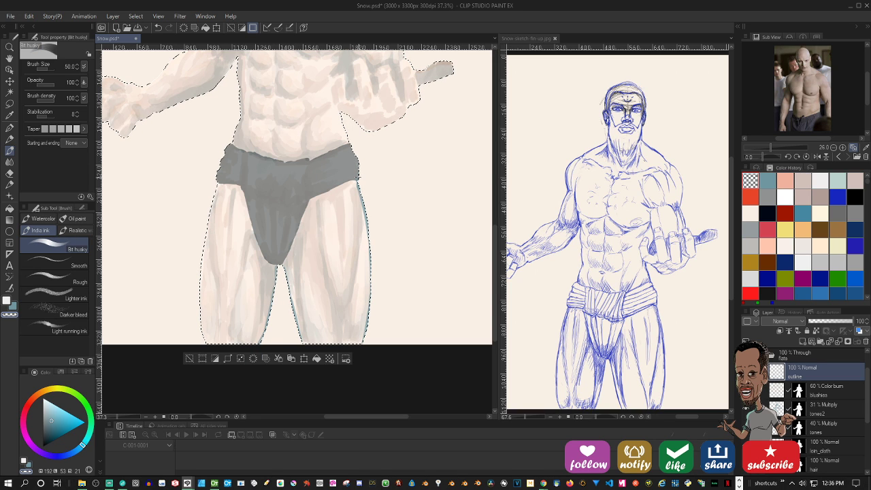
key(c)
drag(219, 186, 209, 220)
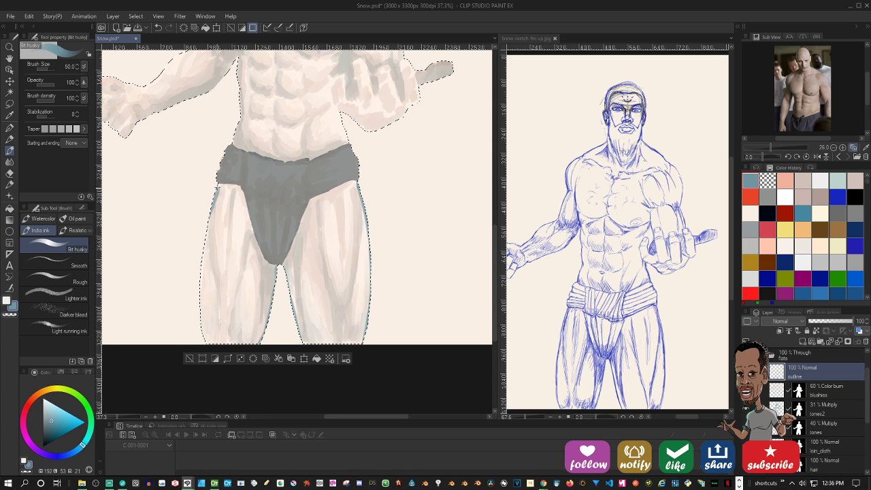
key(ctrl+z)
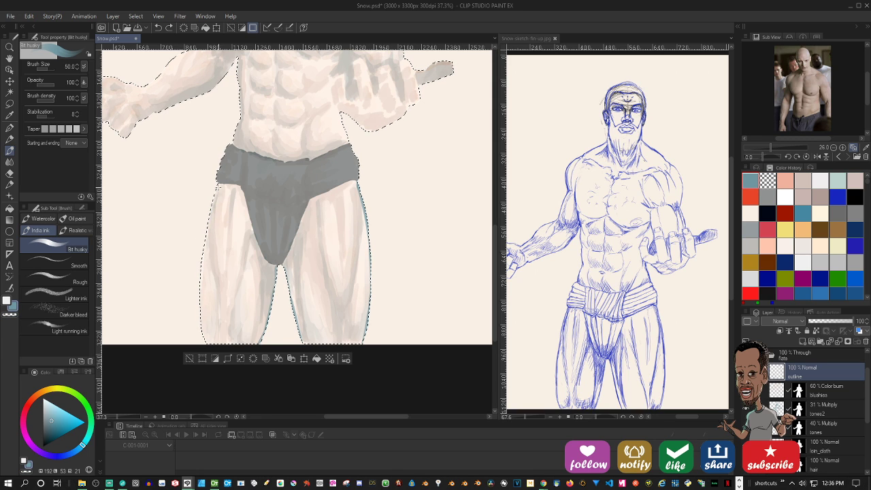
drag(212, 201, 201, 344)
drag(297, 249, 344, 345)
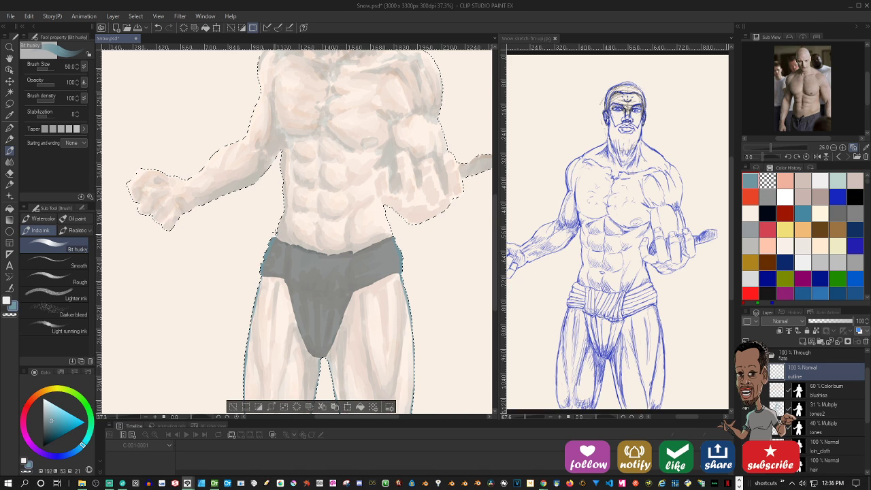
Outline the arm, fist and torso side on the viewer's left in teal, following the selection edge up to the shoulder
mouse_move(275, 240)
mouse_down()
mouse_move(279, 155)
mouse_move(256, 181)
mouse_move(168, 230)
mouse_up()
drag(293, 105, 377, 164)
mouse_move(344, 127)
mouse_down()
mouse_move(330, 199)
mouse_move(283, 232)
mouse_move(260, 238)
mouse_move(224, 228)
mouse_move(215, 240)
mouse_move(216, 264)
mouse_move(241, 283)
mouse_up()
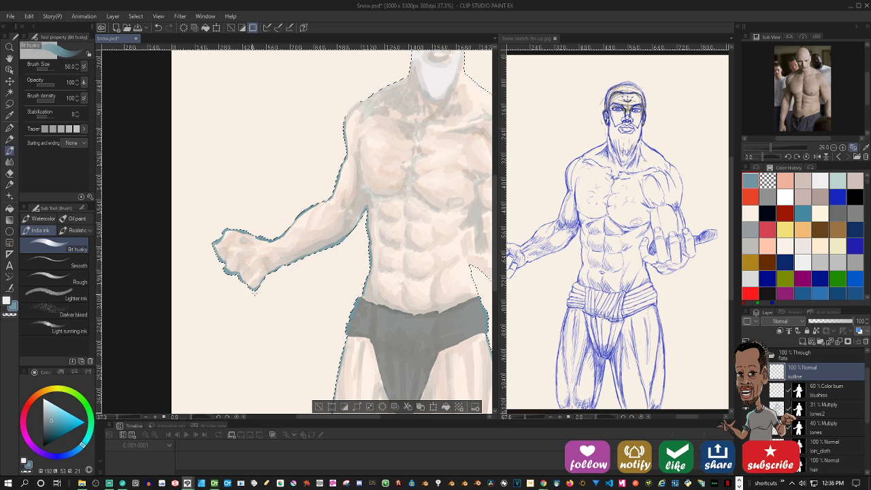
drag(385, 238, 356, 310)
drag(434, 227, 357, 229)
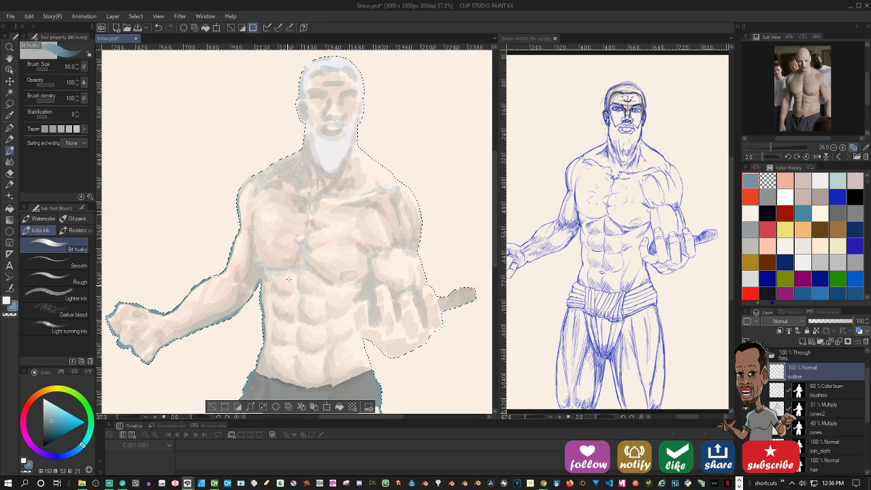
Reduce the brush size to 17 and draw the contour separating the viewer's left arm from the chest
scroll(296, 255, up, 5)
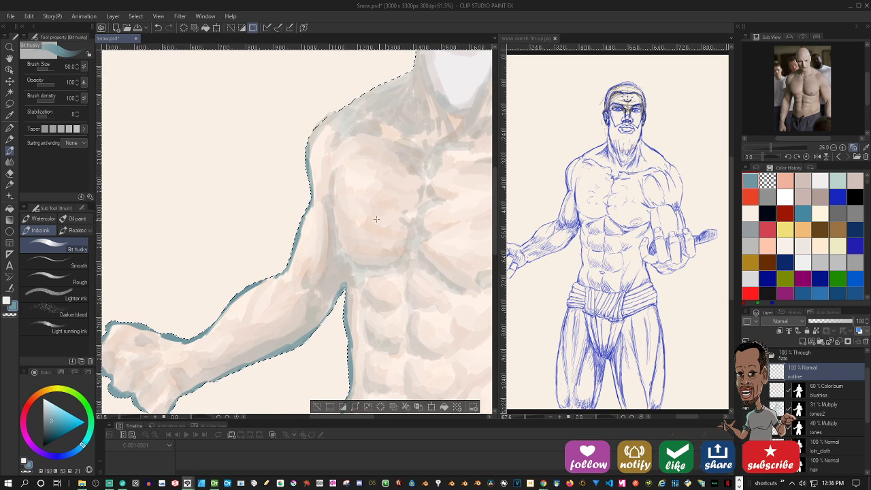
key(bracketleft)
key(bracketleft)
key(bracketleft)
key(bracketleft)
key(bracketleft)
drag(332, 177, 341, 243)
Show the sketches folder again and draw the lower edge of the viewer's left pectoral, following the sketch
scroll(869, 365, up, 1)
drag(869, 365, 869, 361)
click(749, 372)
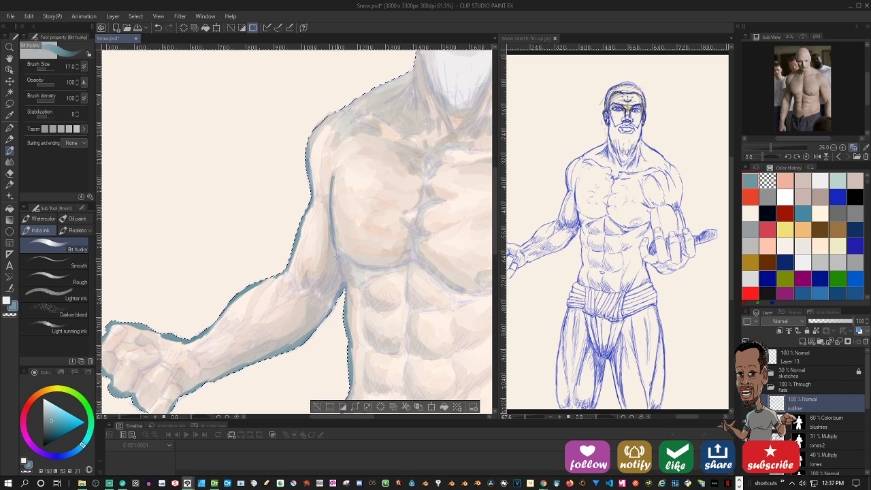
drag(445, 219, 412, 191)
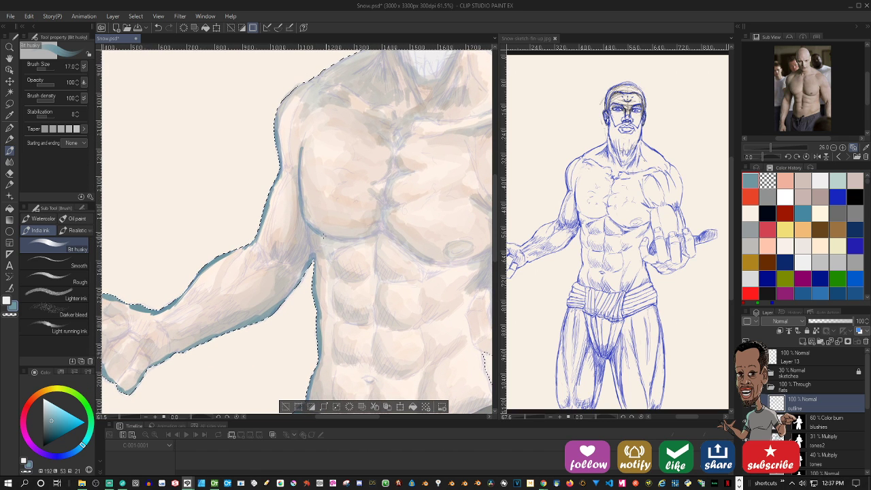
drag(308, 227, 314, 256)
drag(378, 233, 369, 343)
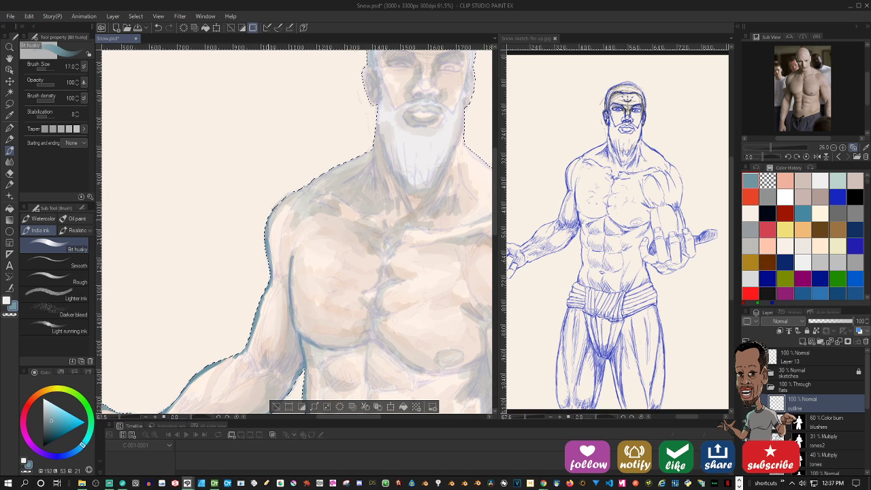
Outline the viewer's left shoulder slope and the side of the neck beside the beard, redoing unsatisfactory strokes
mouse_move(270, 222)
mouse_down()
mouse_move(376, 145)
mouse_move(378, 128)
mouse_move(373, 149)
mouse_up()
key(ctrl+z)
key(ctrl+z)
drag(373, 148, 374, 186)
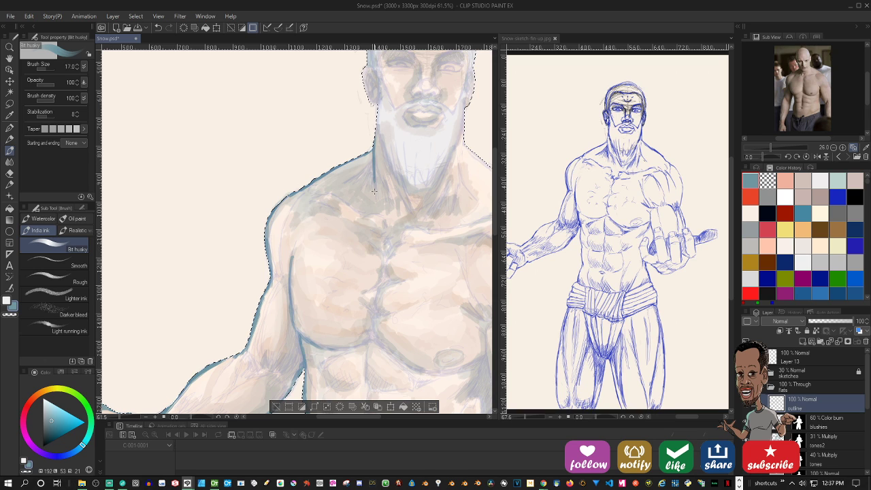
mouse_move(375, 132)
mouse_down()
mouse_move(390, 249)
mouse_move(357, 209)
mouse_move(353, 186)
mouse_move(353, 218)
mouse_up()
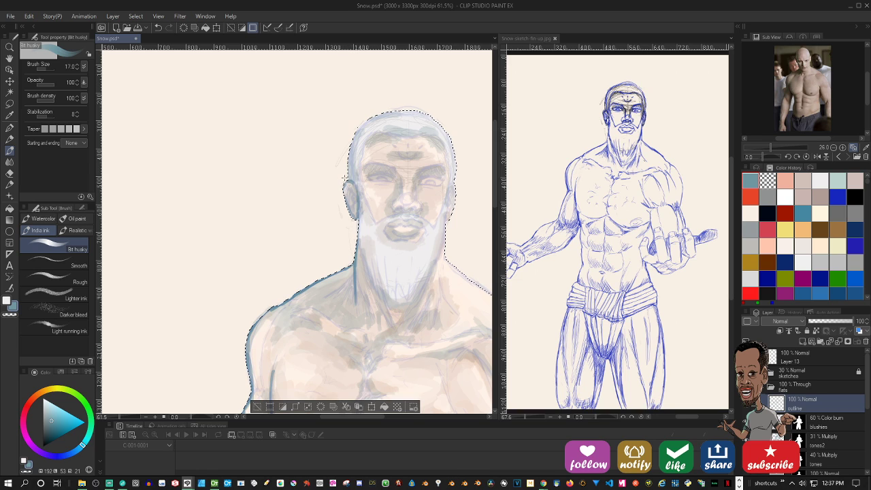
Outline the ear, the top and sides of the head, and both edges of the beard in teal
mouse_move(347, 181)
mouse_down()
mouse_move(366, 121)
mouse_move(406, 107)
mouse_move(442, 124)
mouse_move(456, 158)
mouse_move(441, 124)
mouse_move(454, 160)
mouse_move(454, 179)
mouse_move(444, 175)
mouse_move(456, 192)
mouse_move(446, 259)
mouse_move(405, 196)
mouse_move(402, 220)
mouse_move(372, 266)
mouse_up()
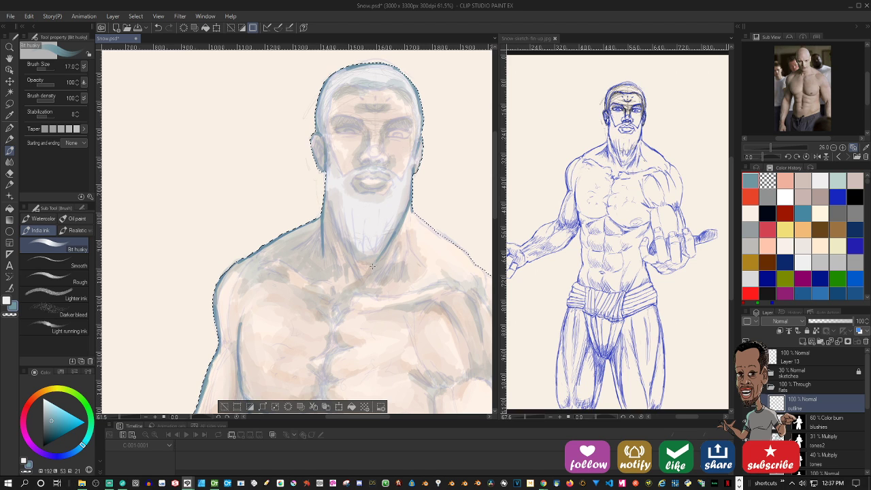
drag(324, 191, 346, 246)
mouse_move(428, 226)
mouse_down()
mouse_move(388, 222)
mouse_move(336, 168)
mouse_move(390, 238)
mouse_move(371, 225)
mouse_move(421, 261)
mouse_up()
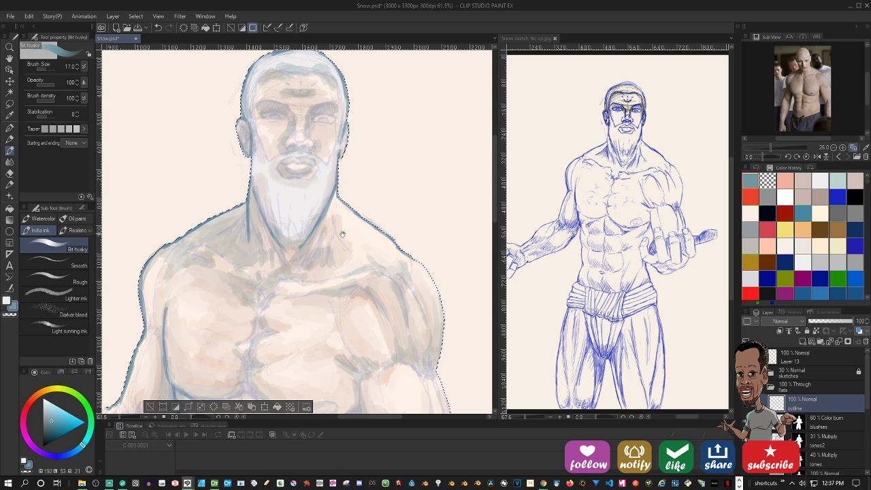
Outline the viewer's right shoulder and arm, and draw the forearm's inner edge down to the thumb gap
mouse_move(348, 224)
mouse_down()
mouse_move(308, 173)
mouse_move(371, 194)
mouse_move(393, 219)
mouse_move(404, 265)
mouse_move(398, 314)
mouse_move(399, 205)
mouse_move(398, 259)
mouse_up()
drag(383, 201, 389, 219)
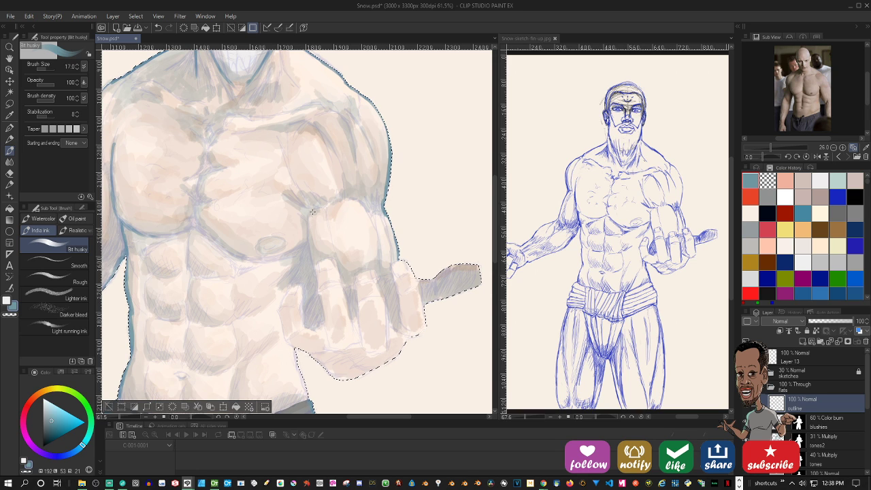
mouse_move(313, 211)
mouse_down()
mouse_move(315, 263)
mouse_move(296, 253)
mouse_move(356, 199)
mouse_move(360, 215)
mouse_move(358, 195)
mouse_up()
key(ctrl+z)
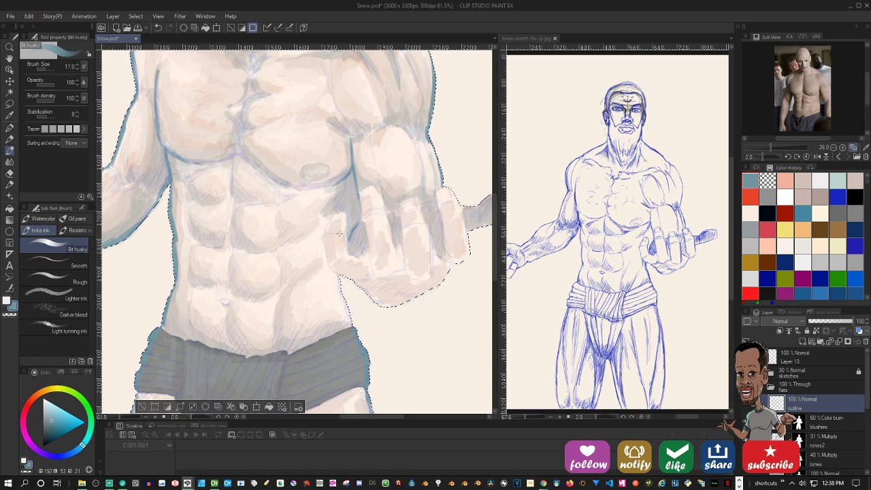
key(ctrl+z)
Outline the thumb and underside of the hand holding the stick, plus the waist edge below it, replacing poor strokes
drag(335, 213, 323, 236)
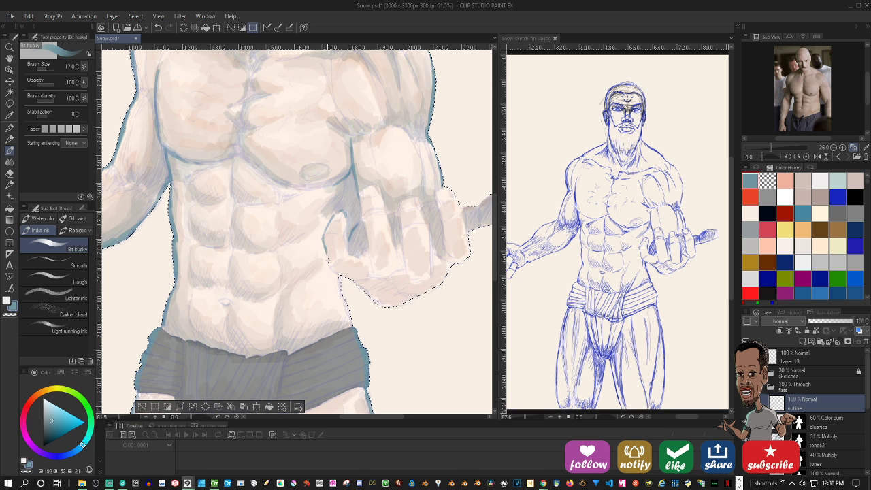
key(ctrl+z)
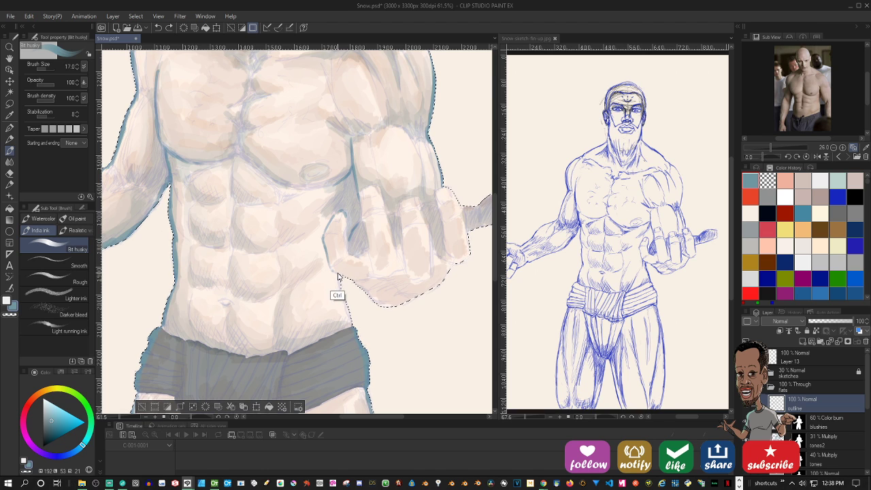
drag(329, 268, 337, 274)
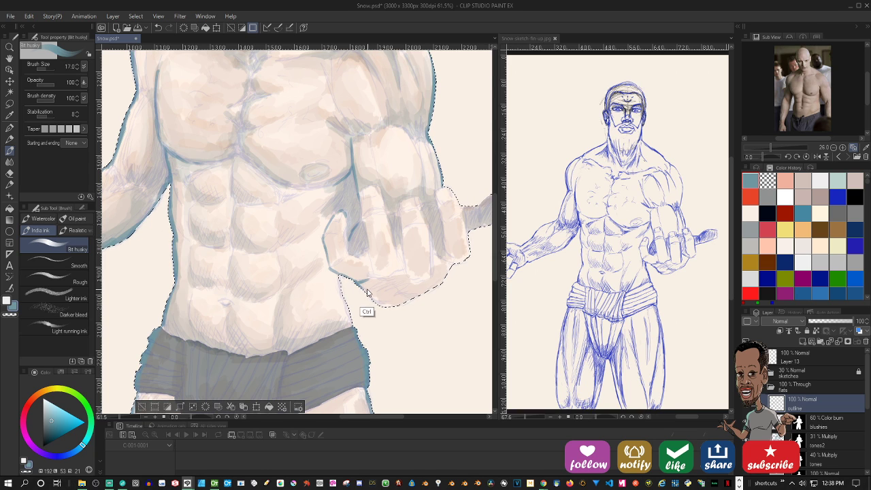
key(ctrl+z)
drag(356, 279, 369, 292)
mouse_move(351, 318)
mouse_down()
mouse_move(353, 327)
mouse_move(387, 327)
mouse_move(338, 320)
mouse_up()
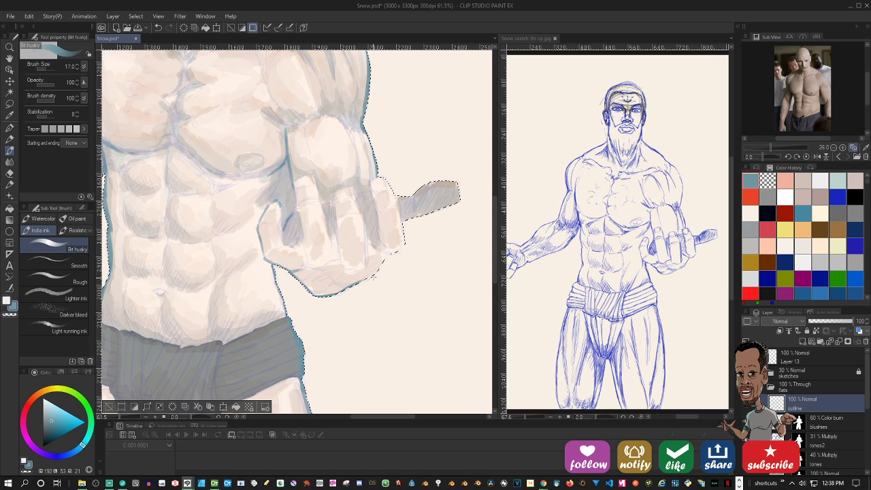
mouse_move(373, 276)
mouse_down()
mouse_move(390, 251)
mouse_move(367, 244)
mouse_move(369, 253)
mouse_up()
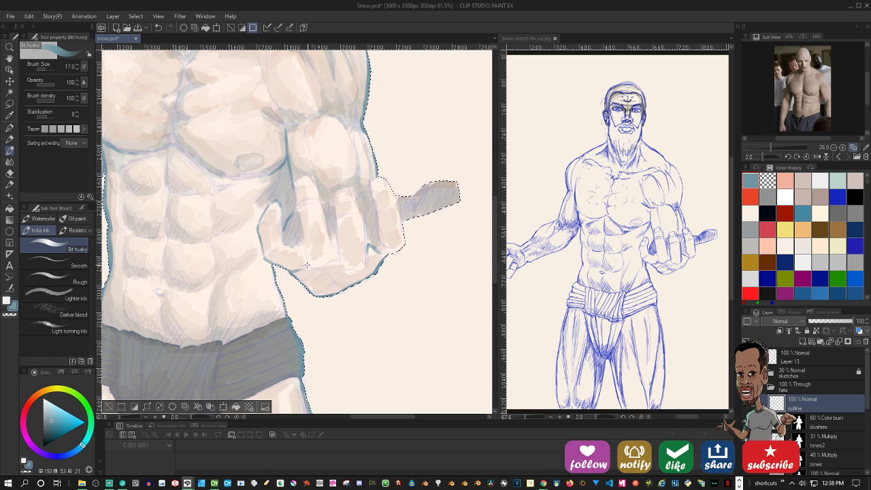
Outline the fingers of the hand gripping the stick and the stick's edges in teal, redoing the faulty finger stroke
mouse_move(306, 258)
mouse_down()
mouse_move(316, 267)
mouse_move(337, 260)
mouse_up()
drag(365, 224, 369, 244)
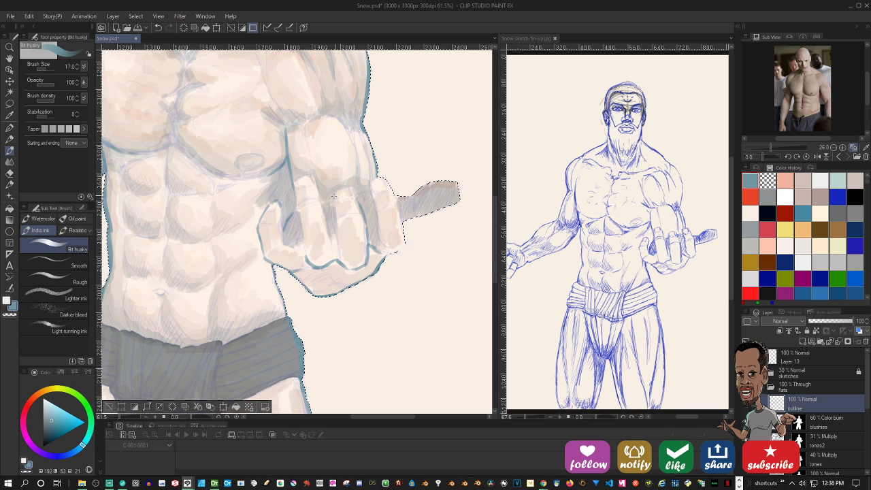
drag(318, 182, 327, 232)
key(ctrl+z)
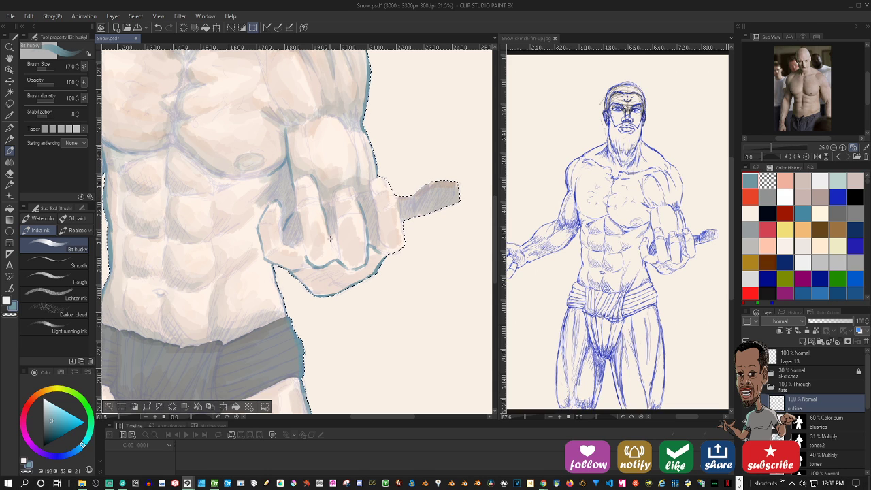
mouse_move(296, 179)
mouse_down()
mouse_move(305, 255)
mouse_move(302, 204)
mouse_move(354, 215)
mouse_up()
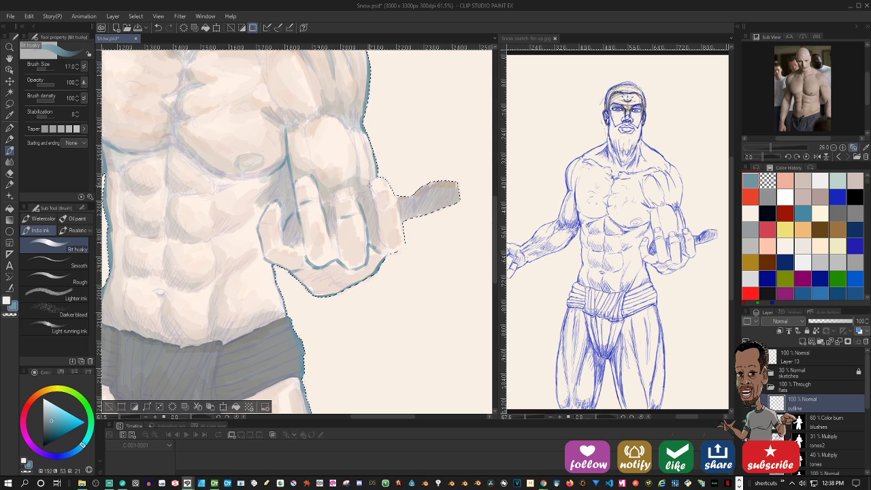
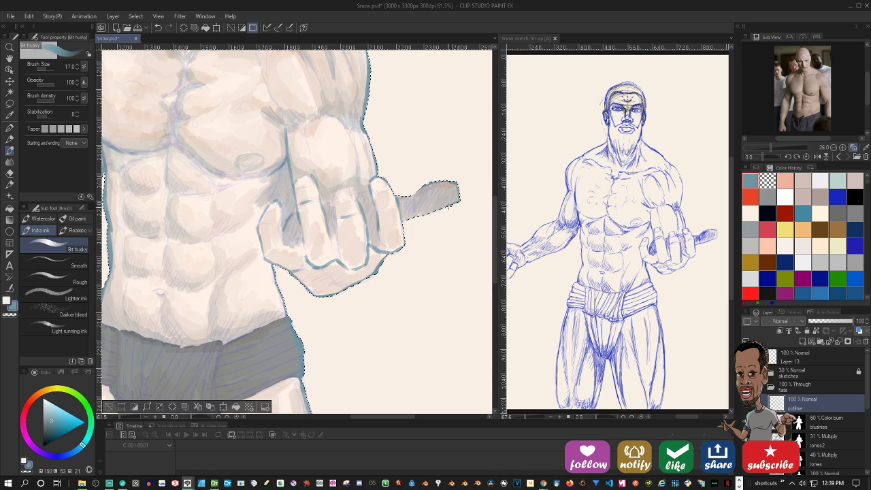
drag(407, 219, 401, 222)
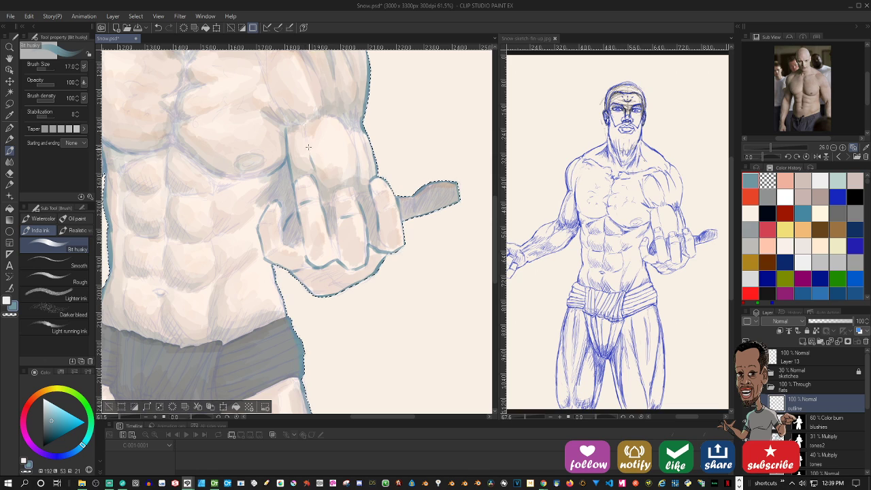
Outline both sides of the loincloth's front flap and the waistband's upper edge in teal, erasing excess line
scroll(388, 178, down, 5)
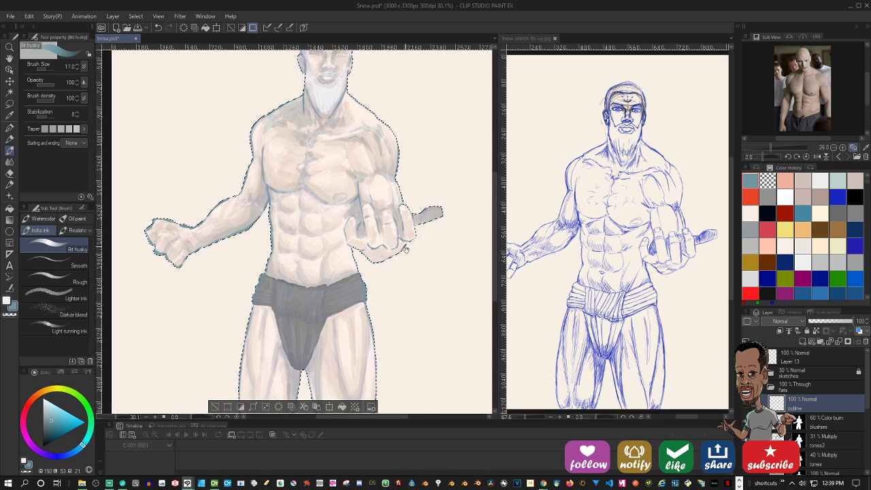
drag(413, 330, 408, 247)
scroll(420, 220, up, 4)
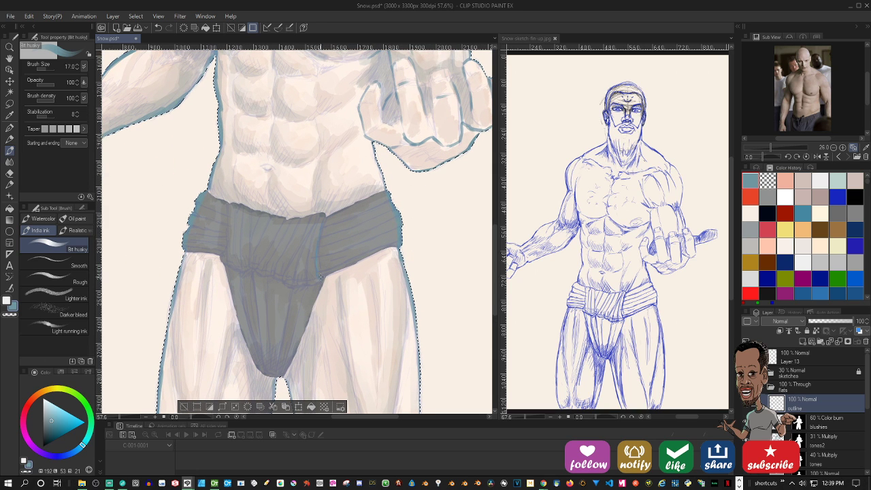
drag(324, 278, 303, 331)
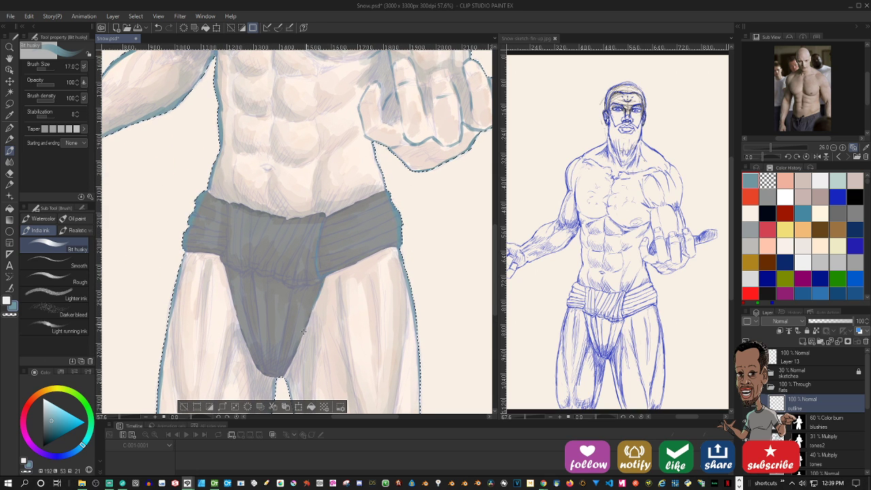
mouse_move(227, 264)
mouse_down()
mouse_move(241, 331)
mouse_move(266, 372)
mouse_up()
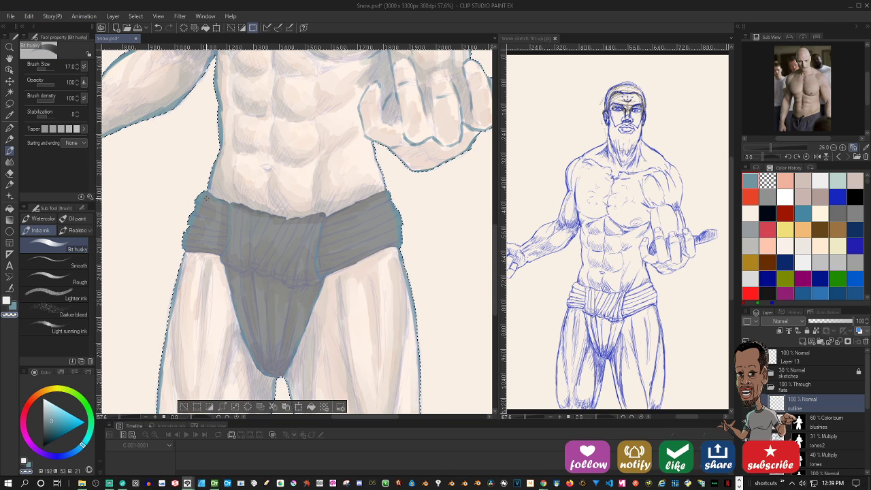
click(199, 207)
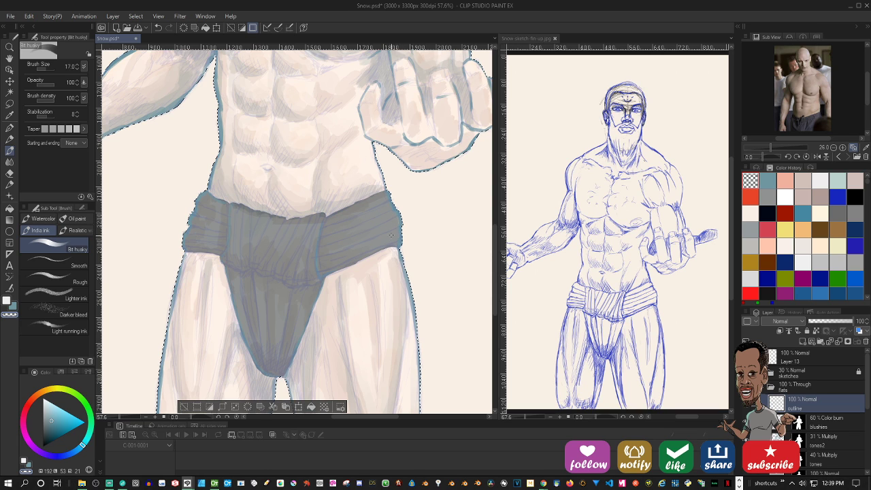
key(c)
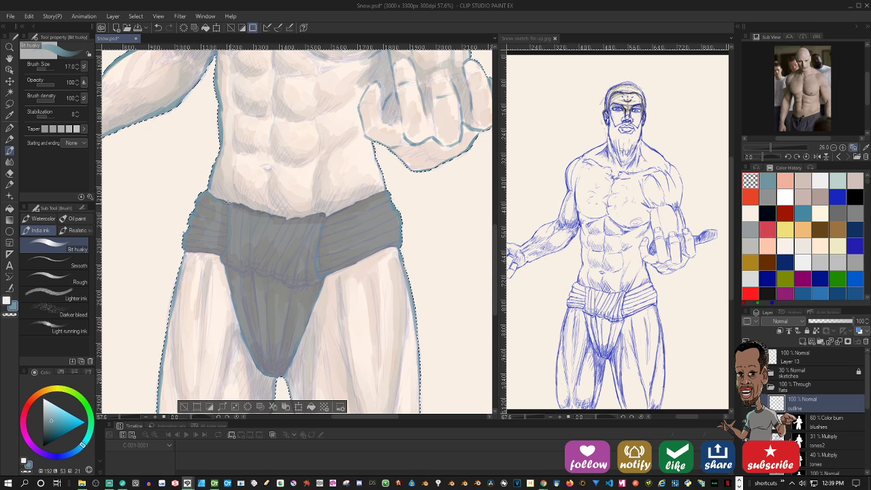
drag(230, 203, 234, 204)
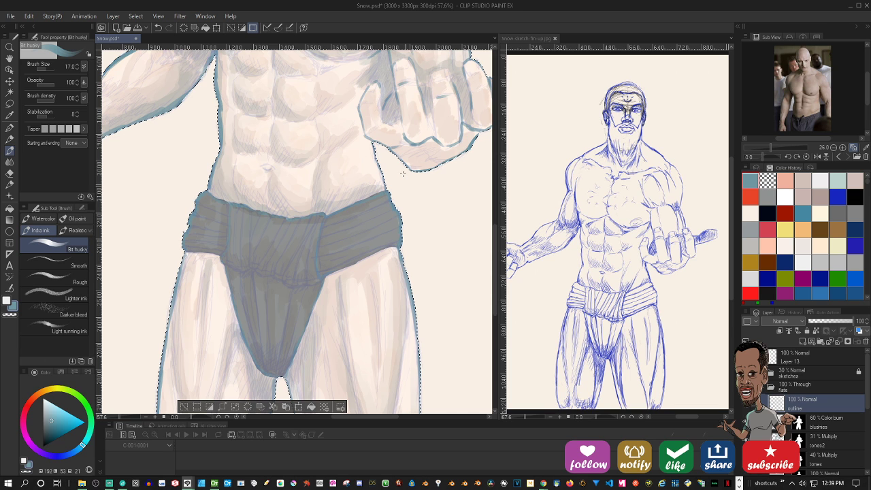
Draw the teal contour under the pectoral on the viewer's right, correcting the stroke as needed
drag(414, 225, 385, 296)
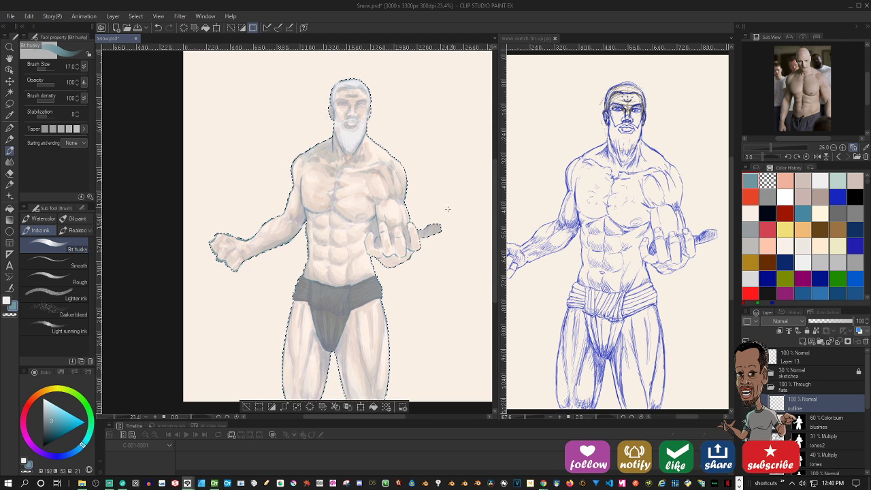
scroll(444, 199, up, 3)
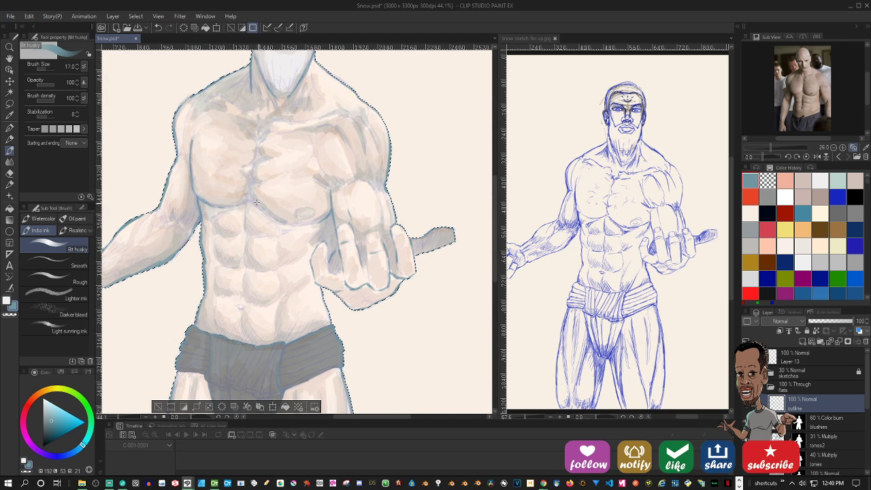
mouse_move(254, 200)
mouse_down()
mouse_move(305, 225)
mouse_move(290, 224)
mouse_move(327, 224)
mouse_up()
key(ctrl+z)
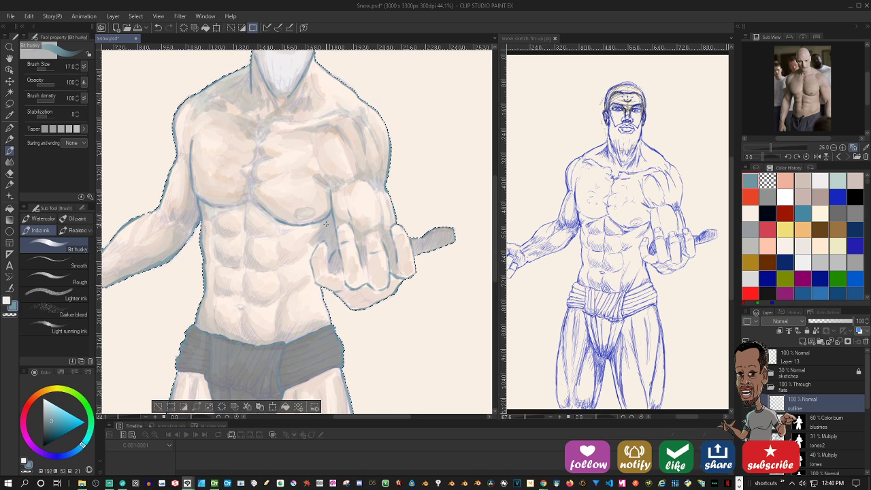
key(ctrl)
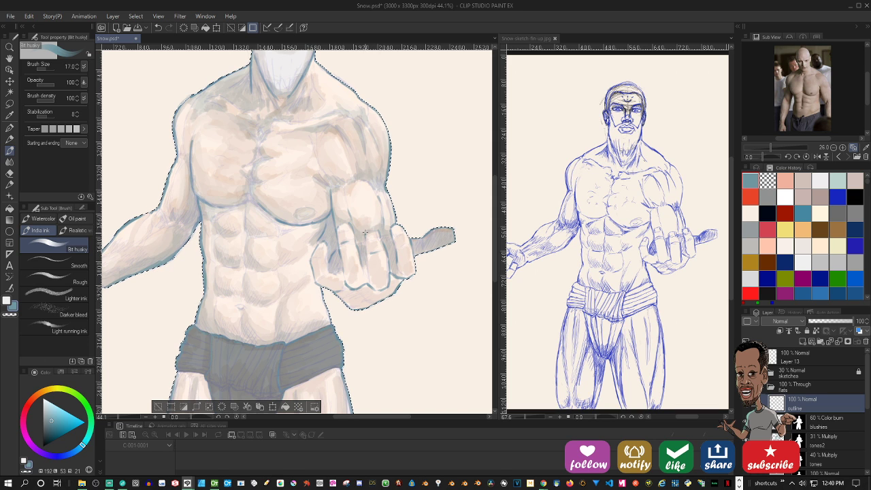
Draw teal lines separating the fingers of the fist on the viewer's left, replacing poor strokes
scroll(422, 280, down, 3)
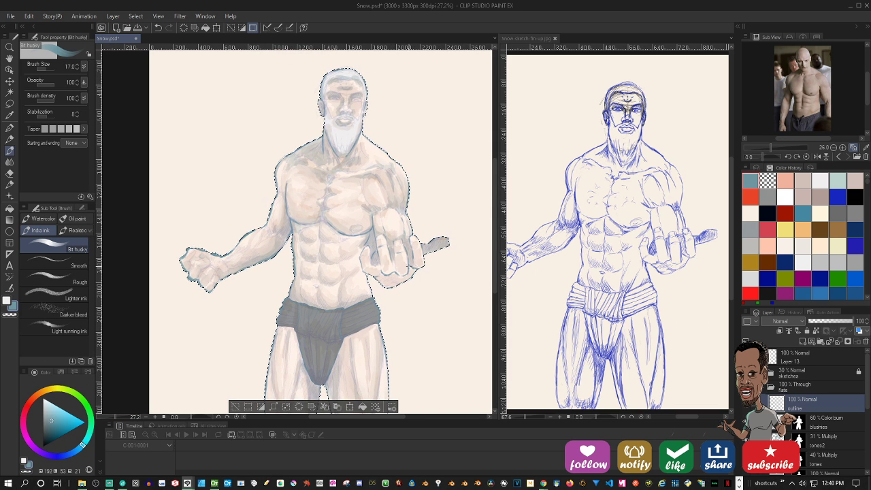
scroll(409, 267, up, 6)
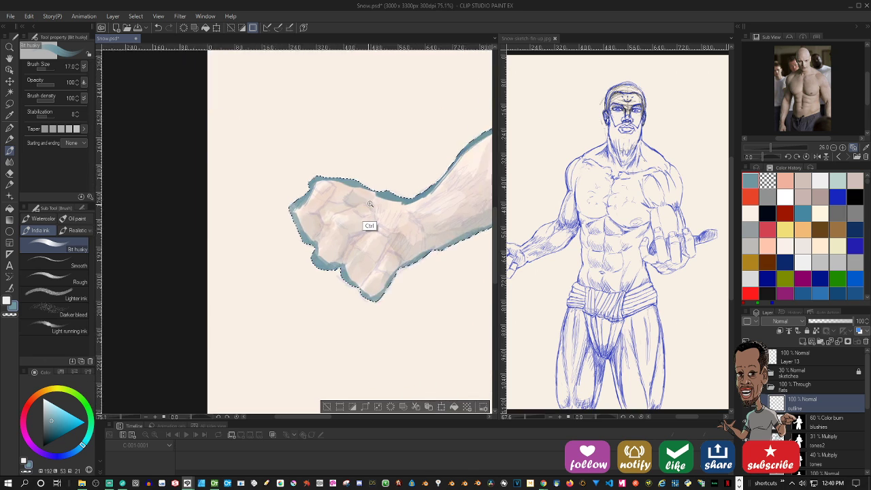
mouse_move(344, 270)
mouse_down()
mouse_move(350, 239)
mouse_move(384, 219)
mouse_move(386, 204)
mouse_move(385, 214)
mouse_up()
key(ctrl+z)
key(ctrl+z)
key(ctrl+z)
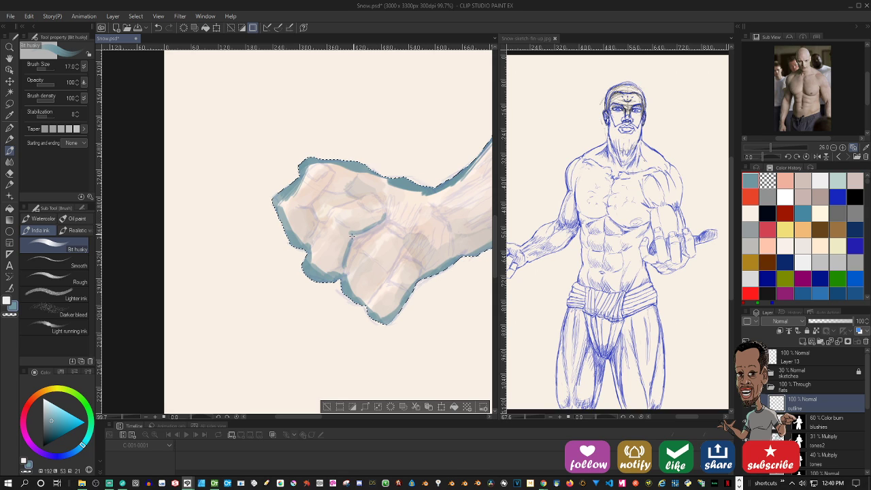
mouse_move(349, 239)
mouse_down()
mouse_move(388, 220)
mouse_move(407, 241)
mouse_up()
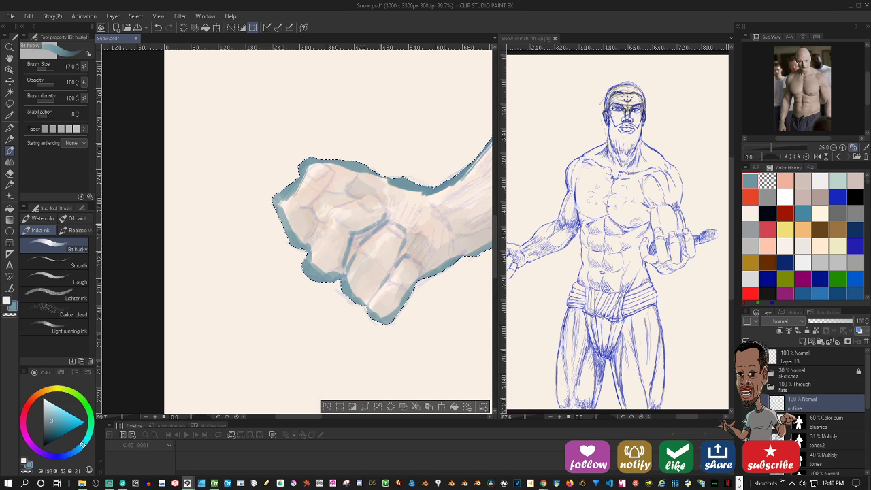
drag(326, 221, 347, 202)
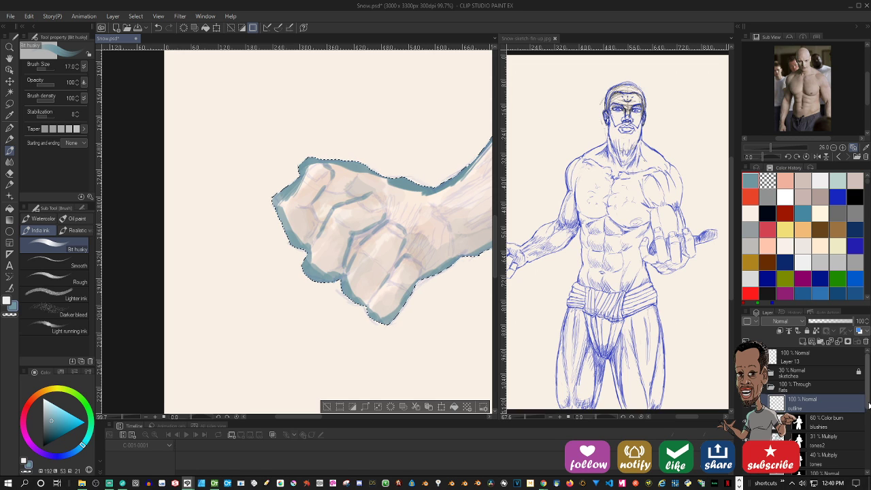
Check the gap in the fist by hiding and restoring the lowest skin layer, and reselect the outline layer
scroll(869, 439, down, 5)
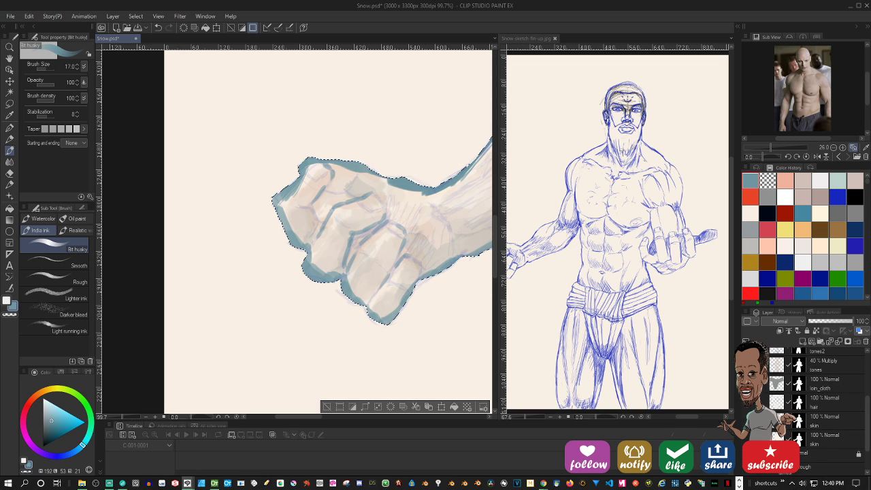
key(ctrl+z)
key(ctrl+y)
mouse_move(865, 411)
mouse_down()
mouse_move(866, 389)
mouse_move(866, 410)
mouse_up()
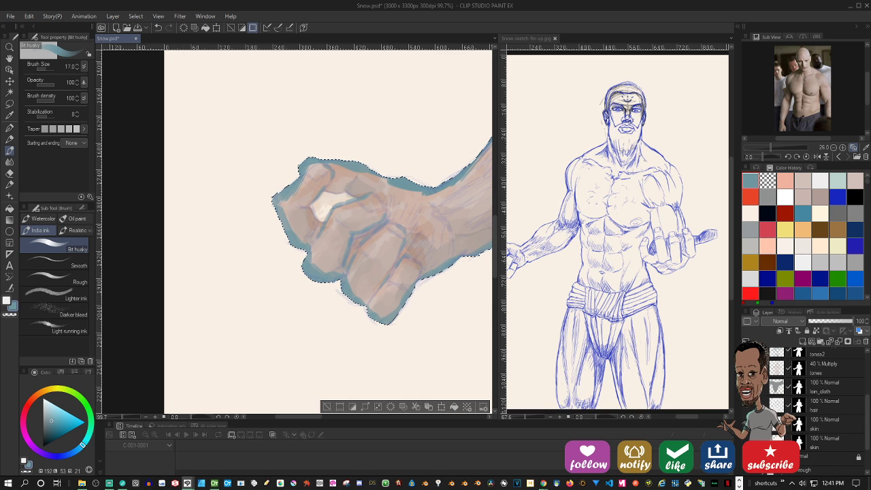
click(746, 441)
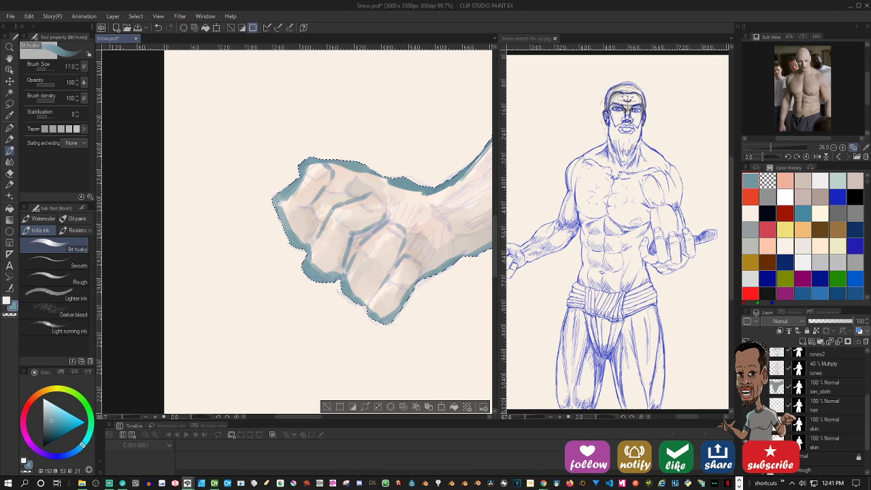
click(799, 442)
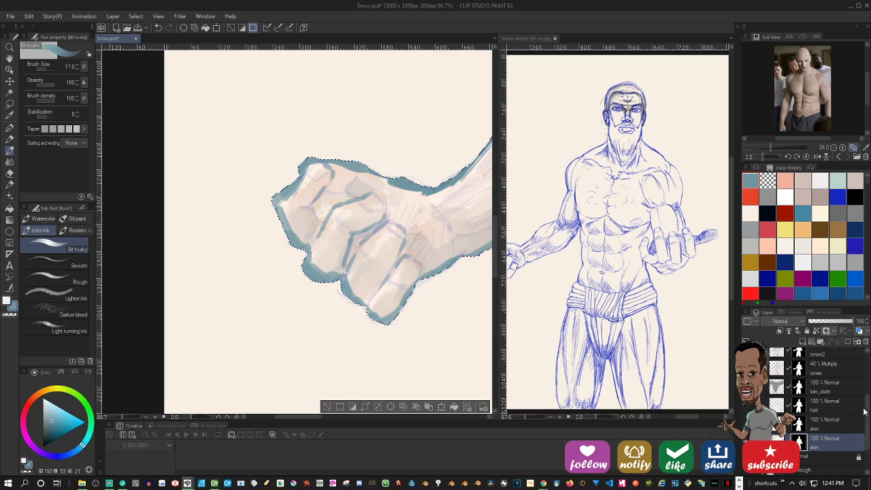
scroll(864, 412, up, 3)
click(781, 375)
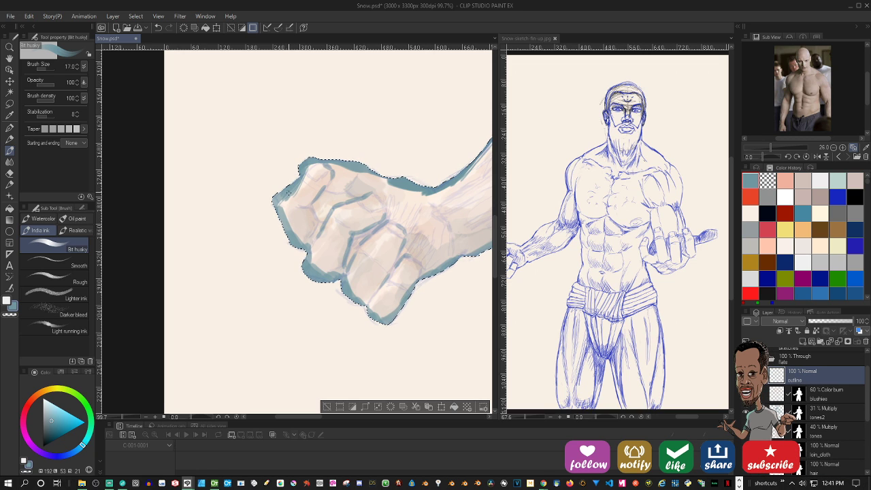
Thin the heavy outline around the fist and wrist by erasing its inner edge, redrawing the wrist's upper contour in teal
mouse_move(301, 184)
mouse_down()
mouse_move(286, 198)
mouse_move(286, 213)
mouse_move(308, 245)
mouse_up()
mouse_move(279, 204)
mouse_down()
mouse_move(314, 251)
mouse_move(307, 257)
mouse_move(317, 274)
mouse_move(350, 276)
mouse_move(353, 294)
mouse_move(367, 302)
mouse_move(360, 290)
mouse_move(371, 292)
mouse_move(381, 317)
mouse_move(449, 260)
mouse_up()
mouse_move(424, 198)
mouse_down()
mouse_move(390, 182)
mouse_move(426, 196)
mouse_move(465, 179)
mouse_move(473, 168)
mouse_move(466, 168)
mouse_up()
key(c)
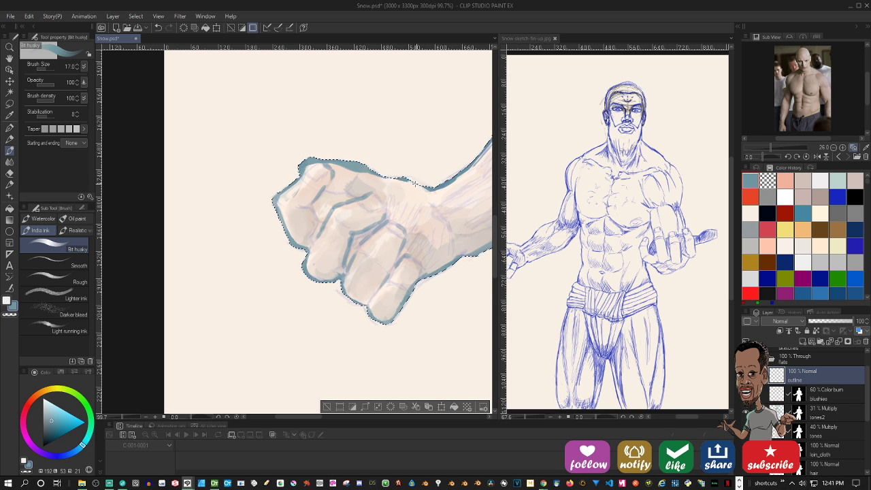
mouse_move(419, 186)
mouse_down()
mouse_move(386, 178)
mouse_move(398, 178)
mouse_up()
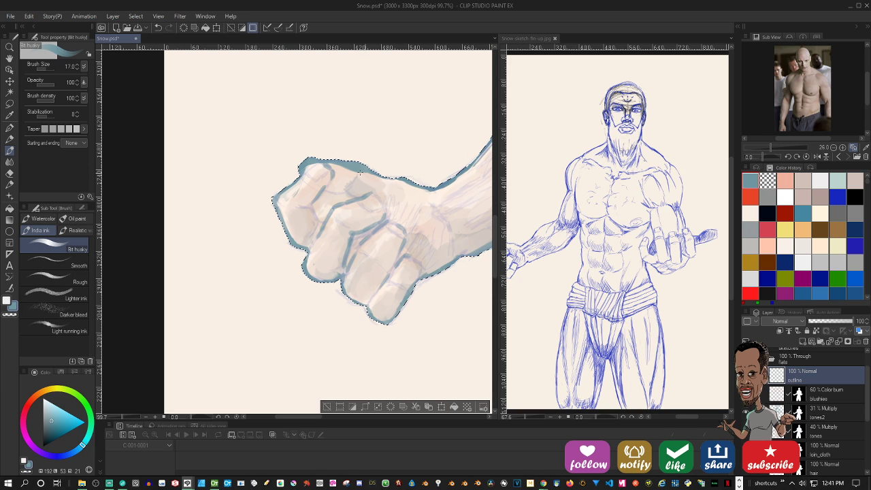
key(c)
mouse_move(319, 162)
mouse_down()
mouse_move(363, 170)
mouse_move(304, 168)
mouse_move(279, 202)
mouse_move(299, 245)
mouse_up()
Draw teal contours around the gap between thumb and index finger in the fist, trimming excess with transparent colour
key(c)
key(c)
key(c)
drag(305, 207, 323, 228)
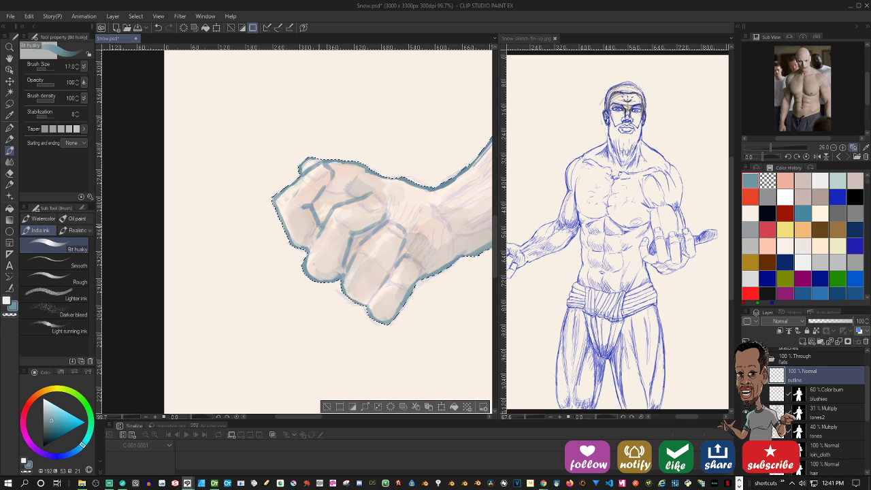
key(c)
click(304, 207)
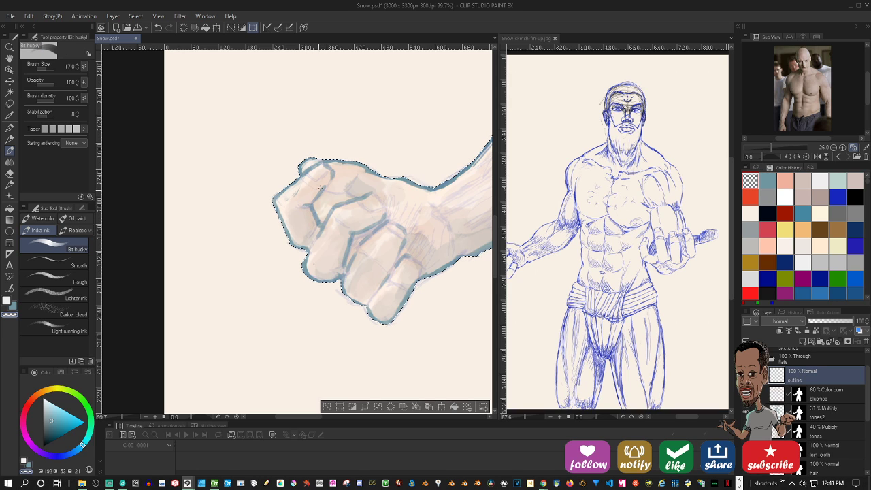
key(c)
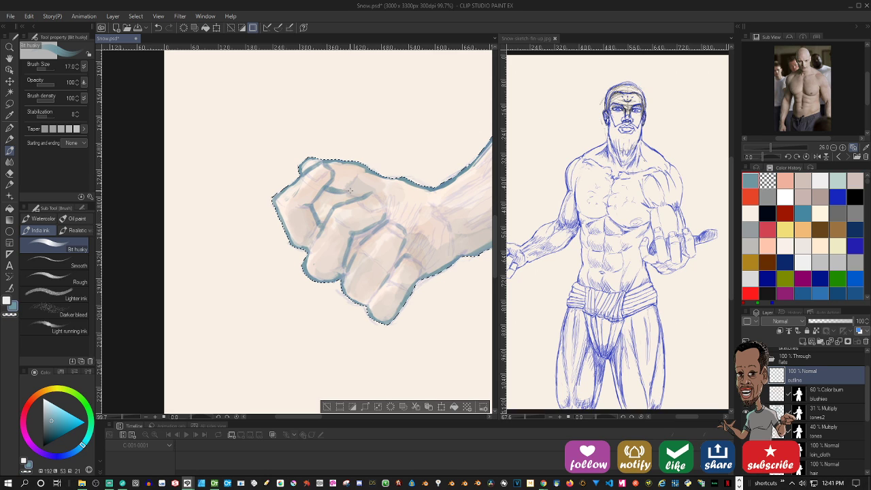
key(c)
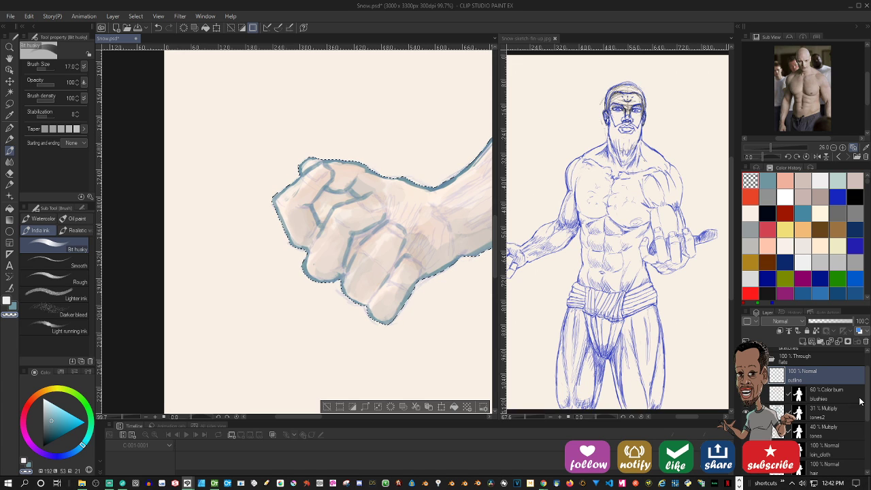
Clear the current selection and load a new one from the contents of the lowest skin layer
drag(867, 408, 867, 452)
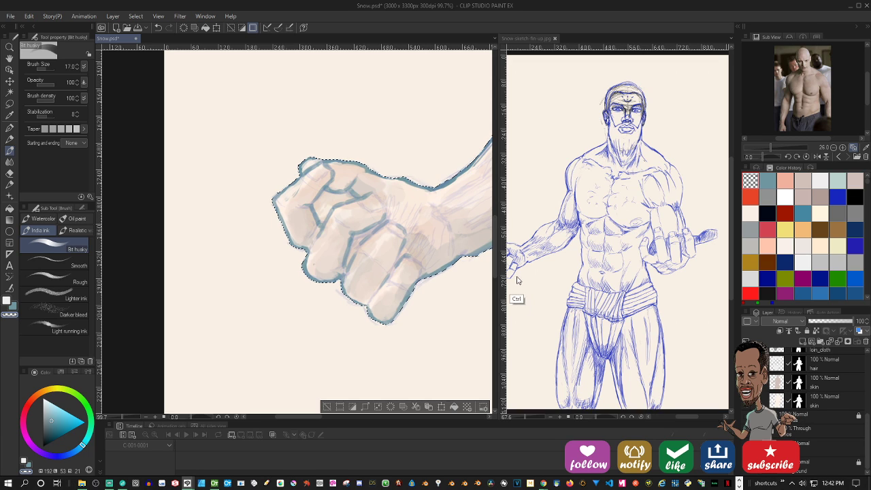
key(ctrl+d)
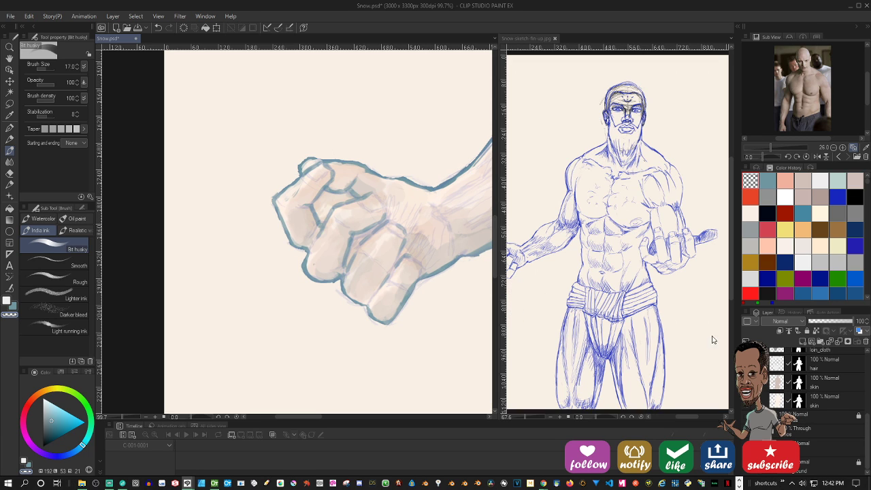
ctrl+click(778, 402)
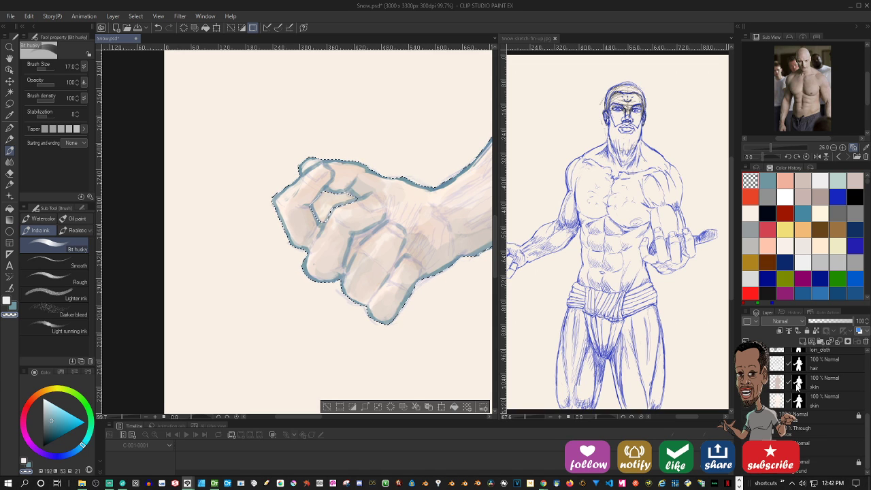
Make the hair layer active and invert the selection to cover everything outside the figure's skin
click(796, 369)
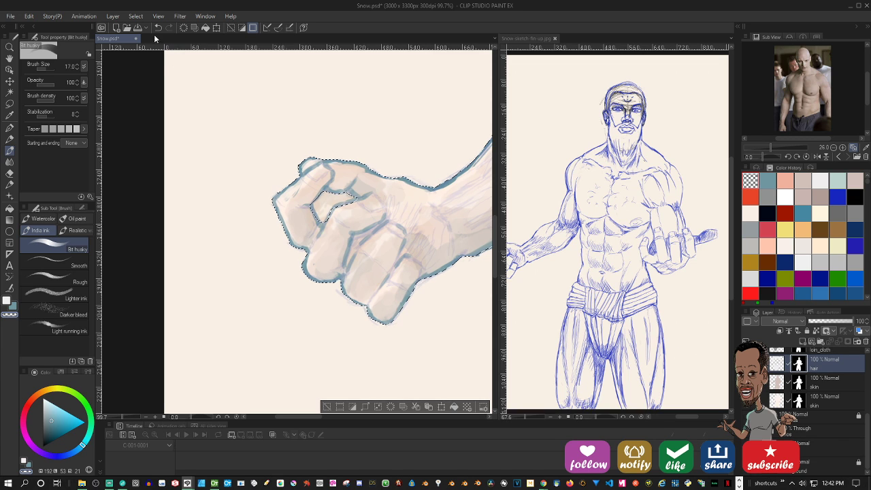
click(136, 17)
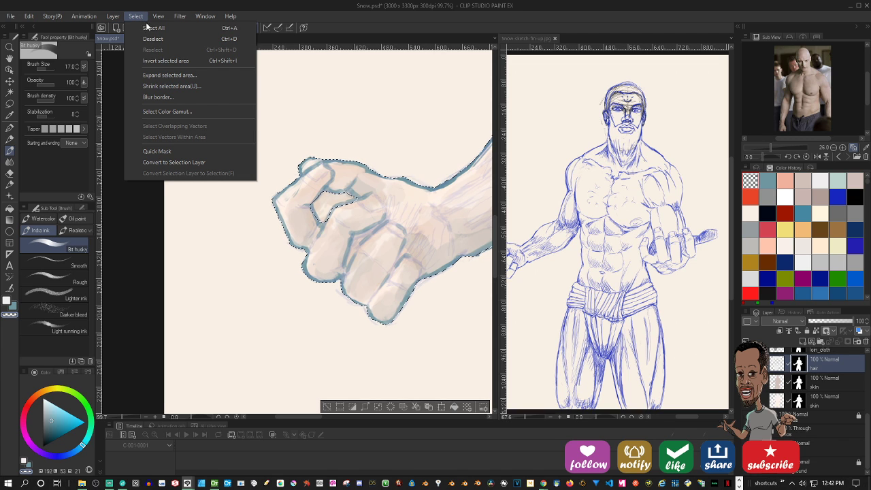
click(162, 61)
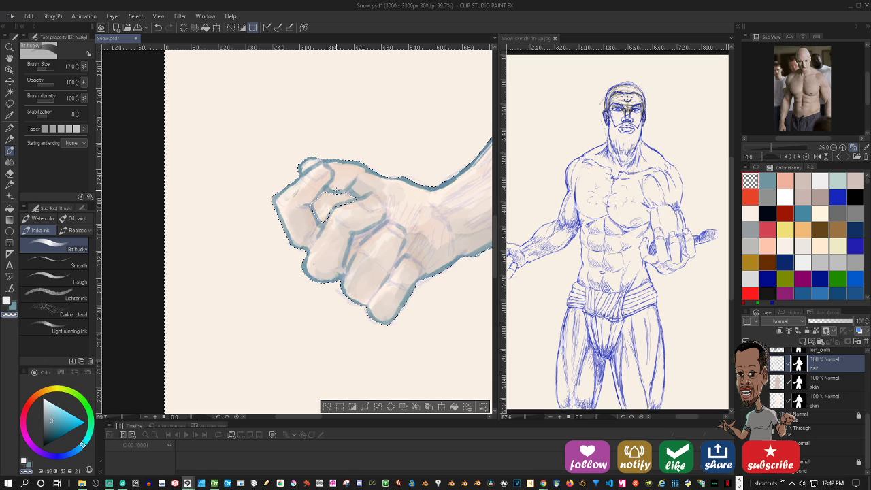
Check the blushies layer by hiding and restoring it, and clear the stray paint in the fist's gap on the tones layer
key(e)
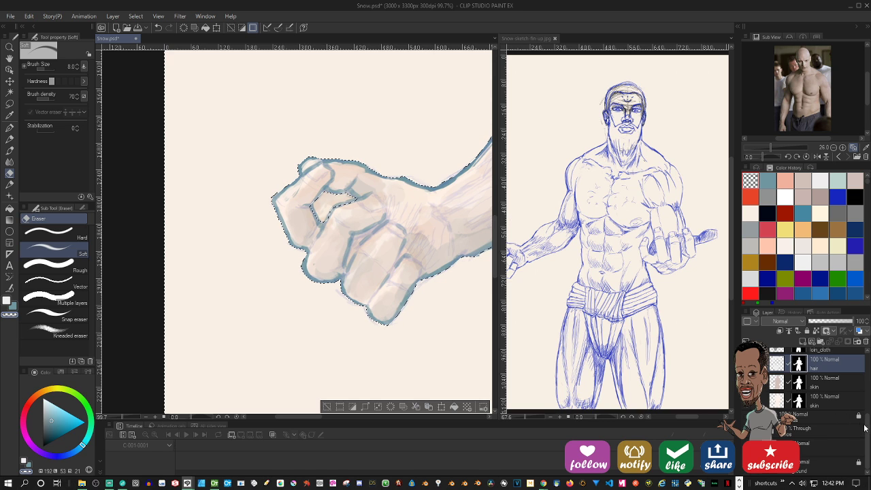
scroll(869, 421, up, 1)
scroll(869, 421, up, 4)
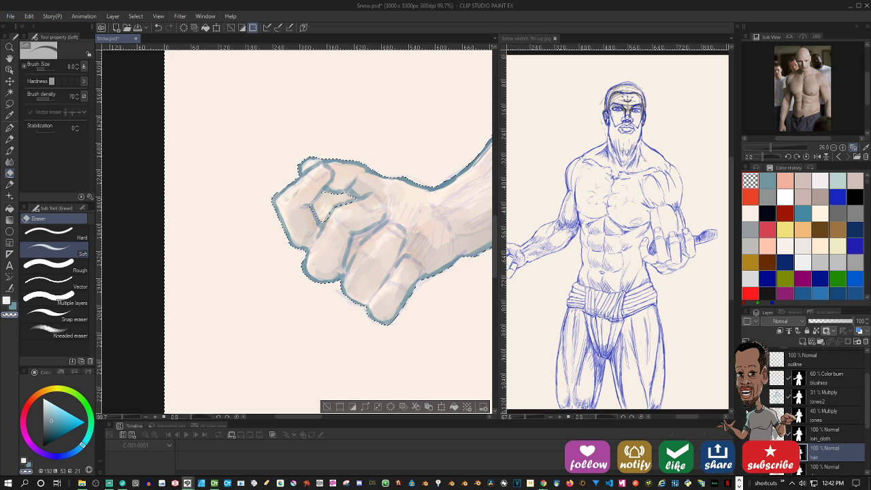
click(747, 377)
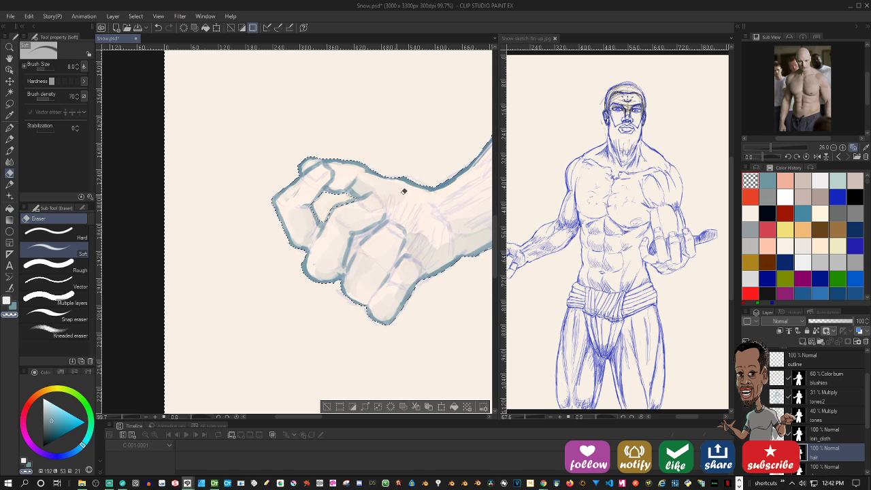
click(749, 378)
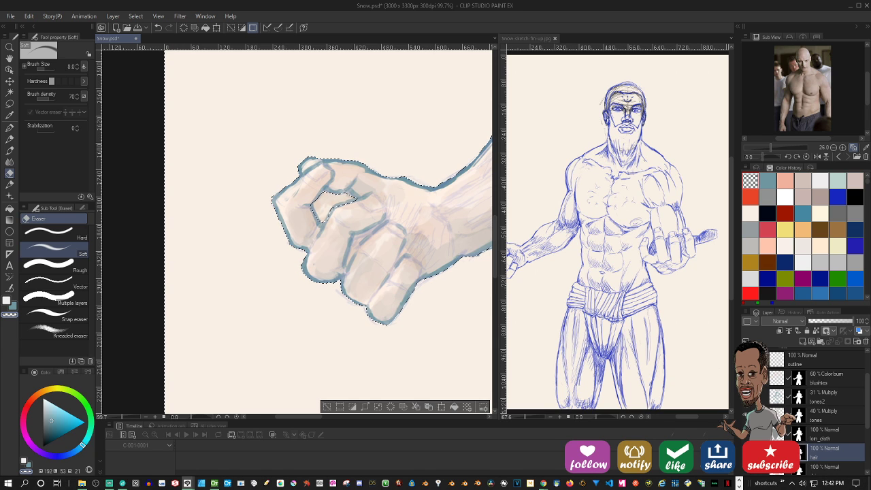
click(823, 414)
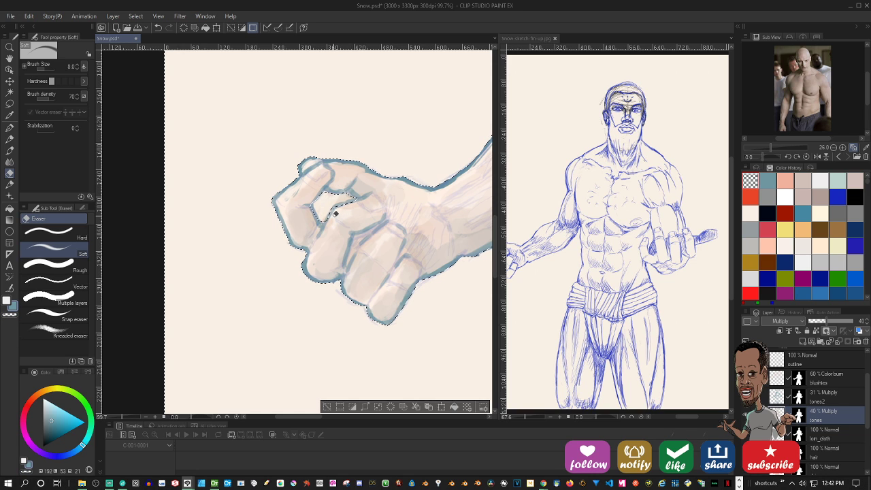
key(b)
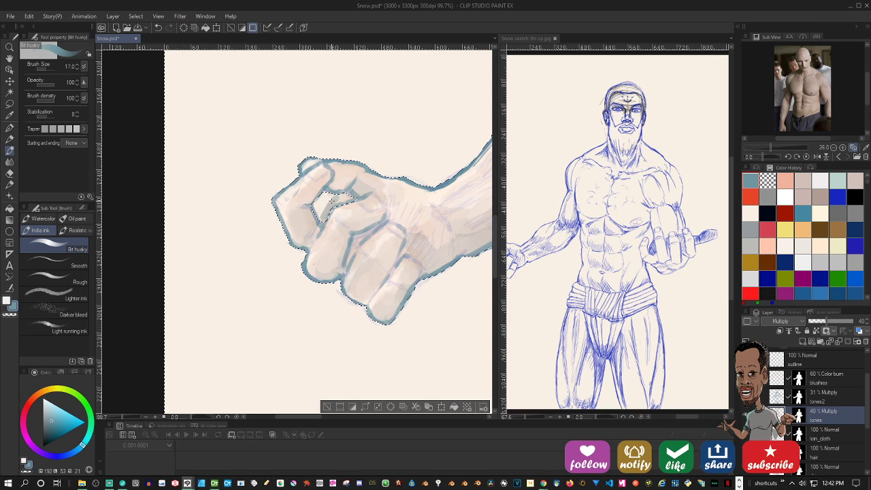
key(c)
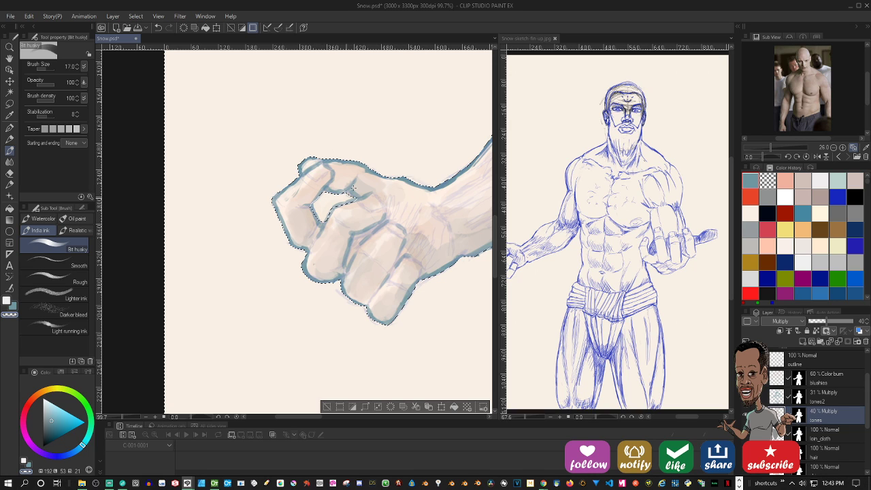
Clear leftover paint in the fist's gap on the tones2 and blushies layers, reselect the outline layer and remove the selection
click(774, 396)
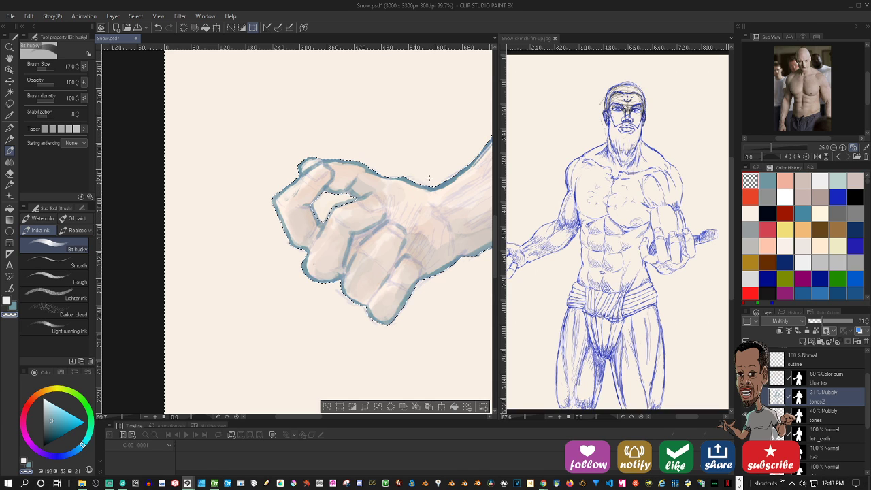
click(778, 379)
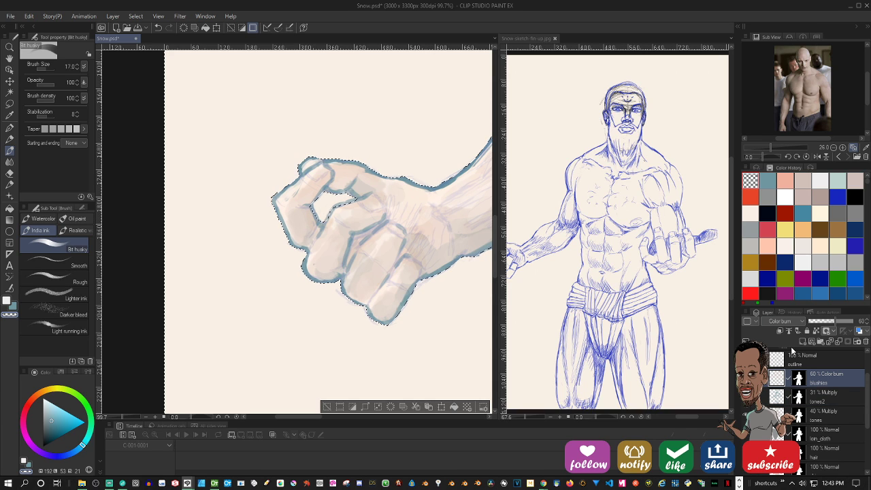
drag(864, 391, 866, 377)
click(777, 382)
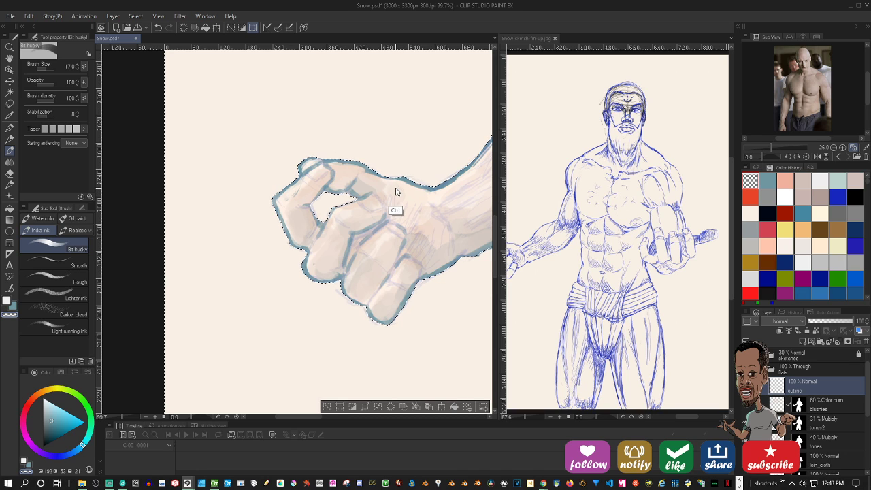
key(ctrl+d)
Try short teal strokes along the thumb edge of the fist's gap on the tones layer
drag(381, 206, 404, 233)
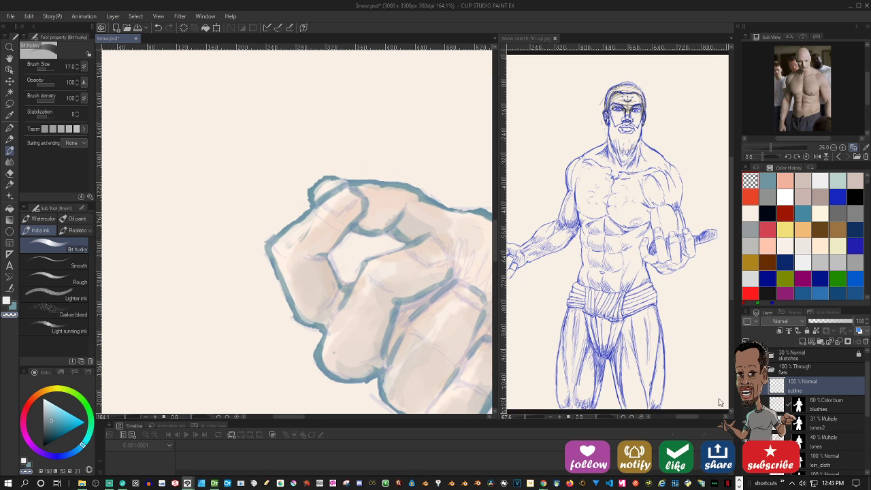
click(776, 423)
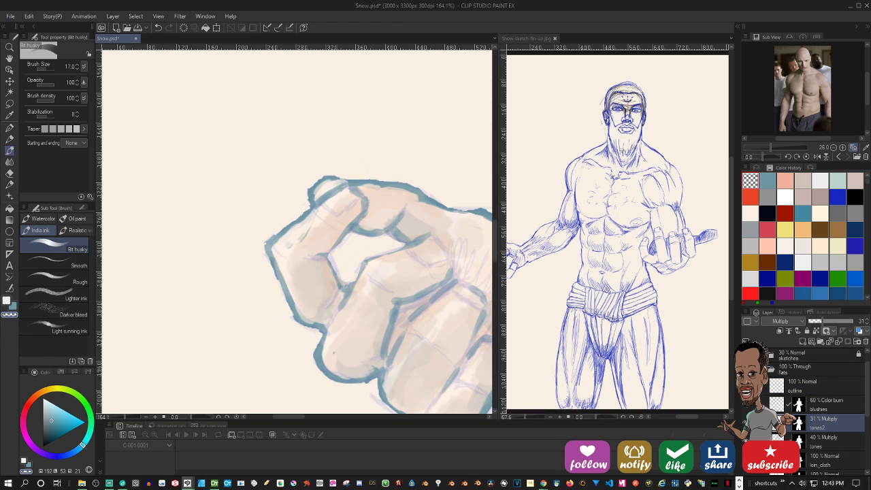
click(777, 441)
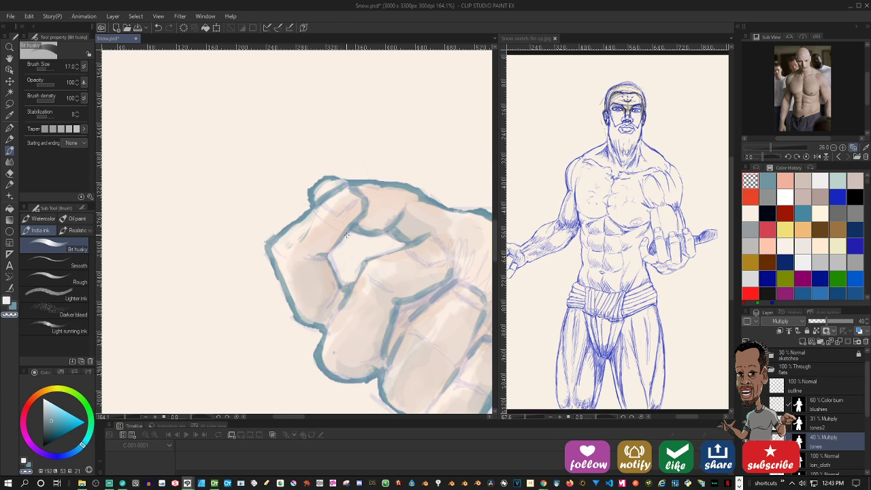
key(x)
drag(329, 255, 331, 264)
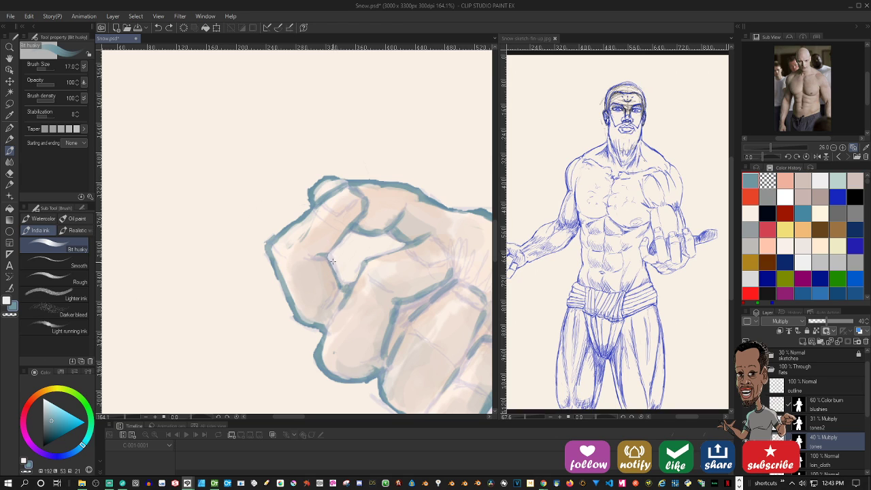
drag(329, 255, 335, 267)
Refine the thumb and finger contours on the outline layer with a size 6 brush, alternating teal and transparent colour
key(bracketleft)
key(bracketleft)
key(bracketleft)
key(bracketleft)
key(bracketleft)
click(779, 384)
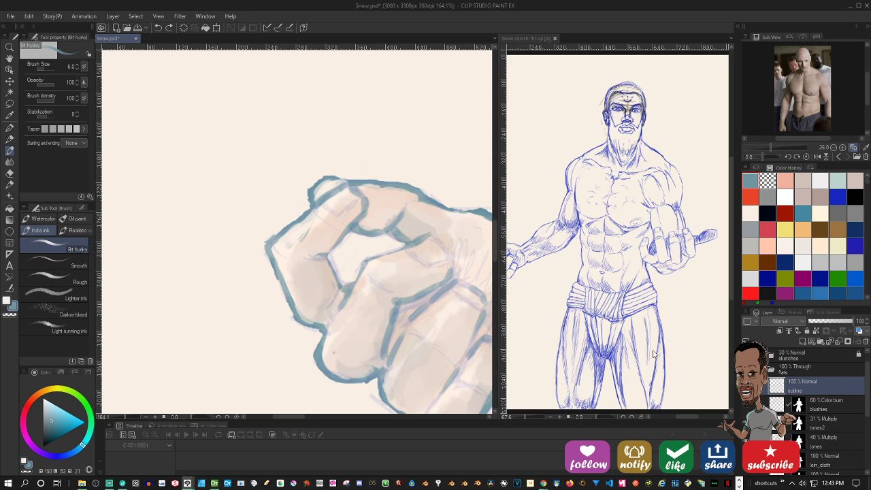
drag(336, 292, 331, 300)
key(c)
mouse_move(278, 242)
mouse_down()
mouse_move(317, 209)
mouse_move(315, 189)
mouse_up()
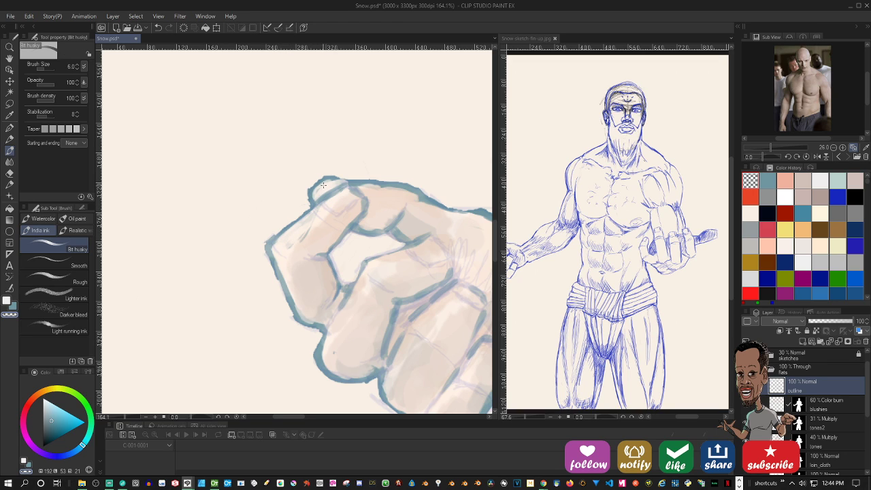
key(c)
drag(325, 184, 313, 200)
drag(318, 321, 325, 326)
Set the outline layer's blending mode to Linear burn and review the effect across the figure
scroll(334, 349, down, 6)
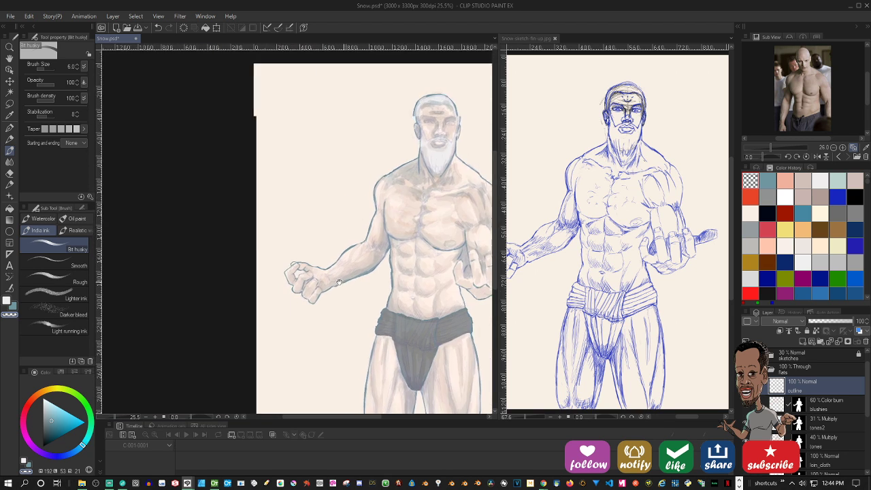
drag(339, 281, 281, 284)
drag(415, 246, 387, 205)
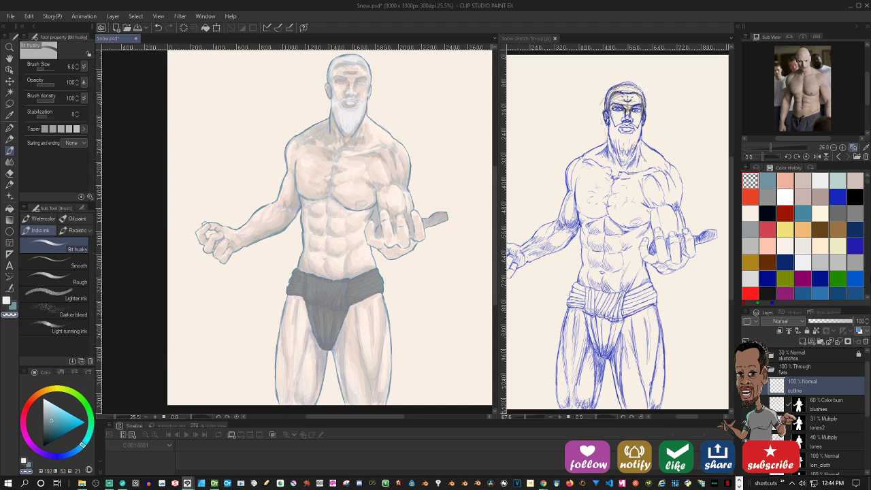
click(788, 322)
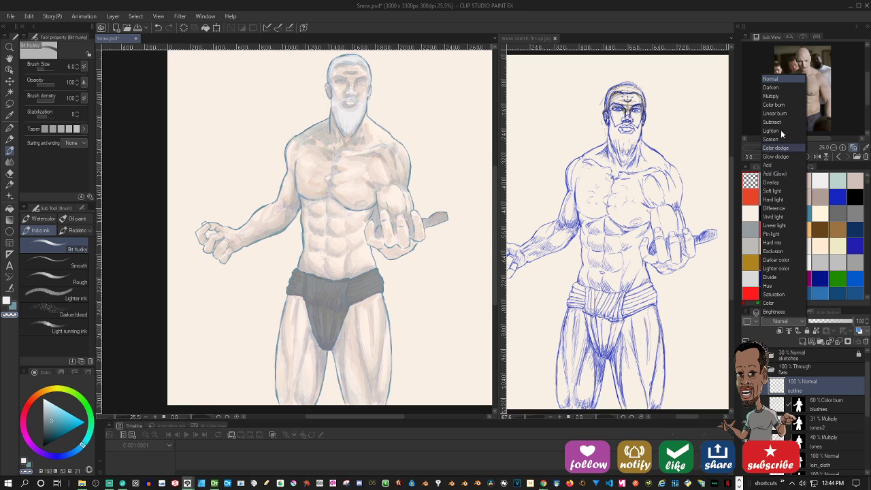
click(779, 112)
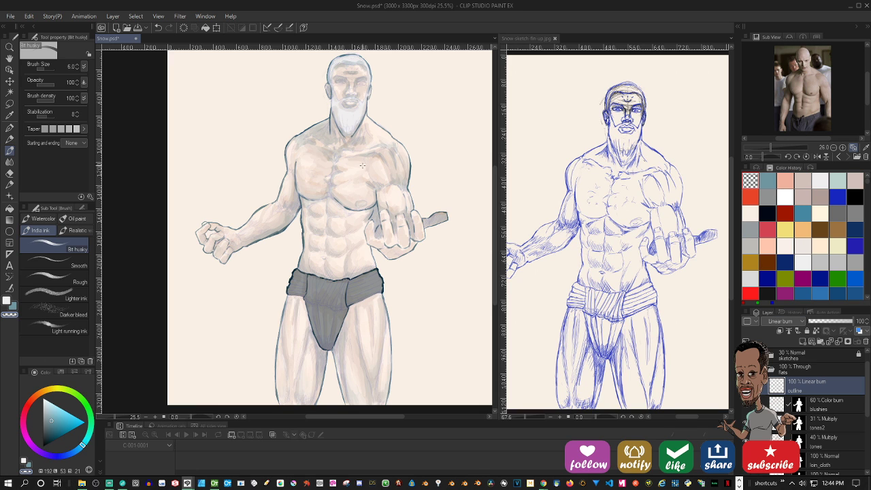
scroll(366, 173, up, 3)
scroll(366, 174, down, 1)
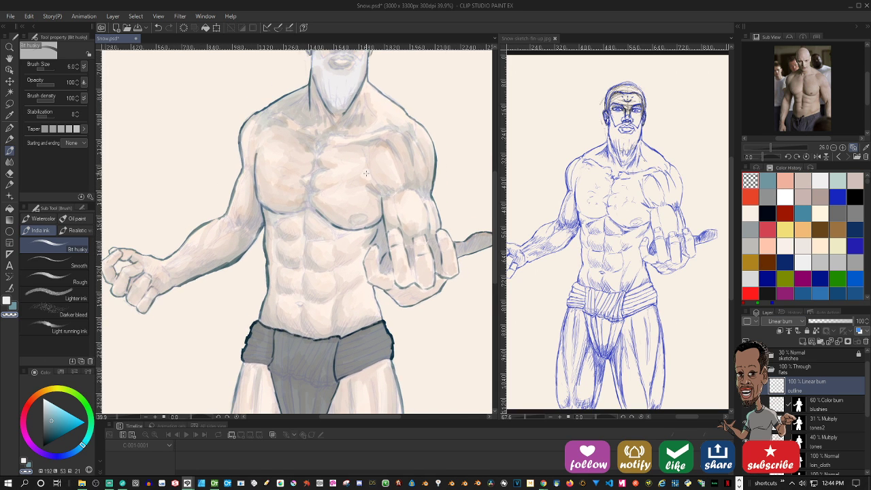
scroll(366, 174, down, 2)
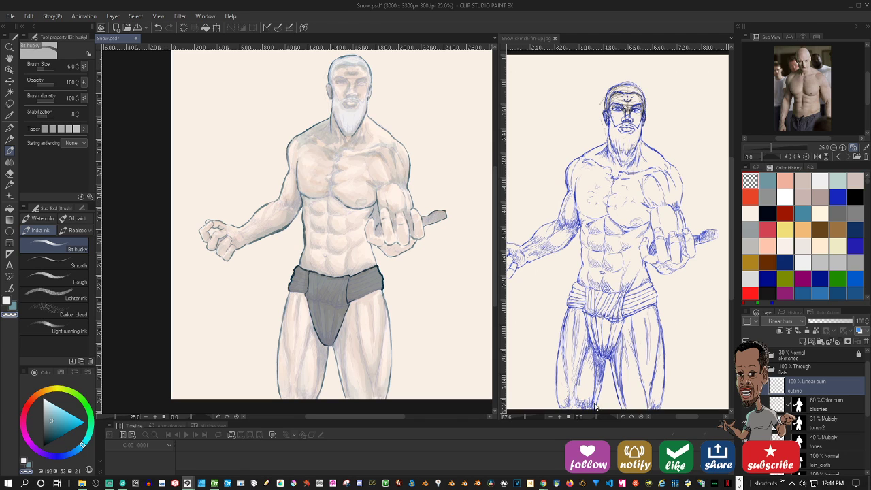
Toggle the visibility of the lowest skin layer, leaving the outline layer's blending mode as it is
click(787, 321)
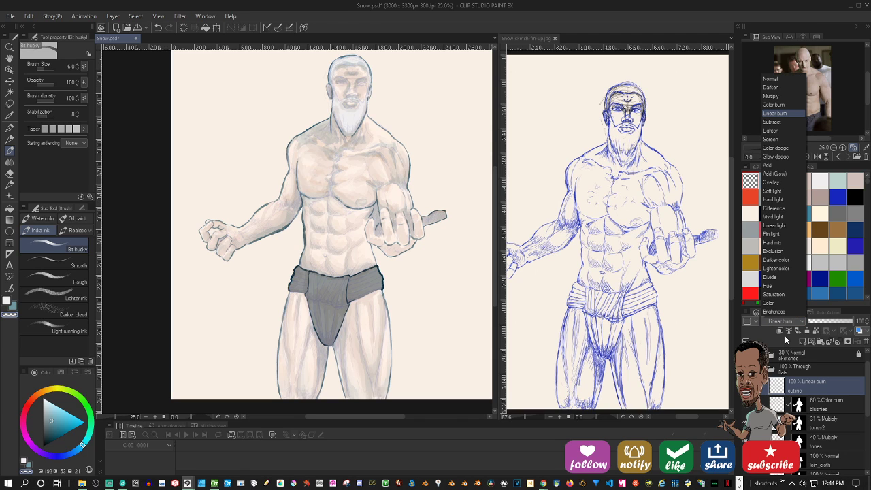
click(782, 408)
scroll(784, 411, down, 4)
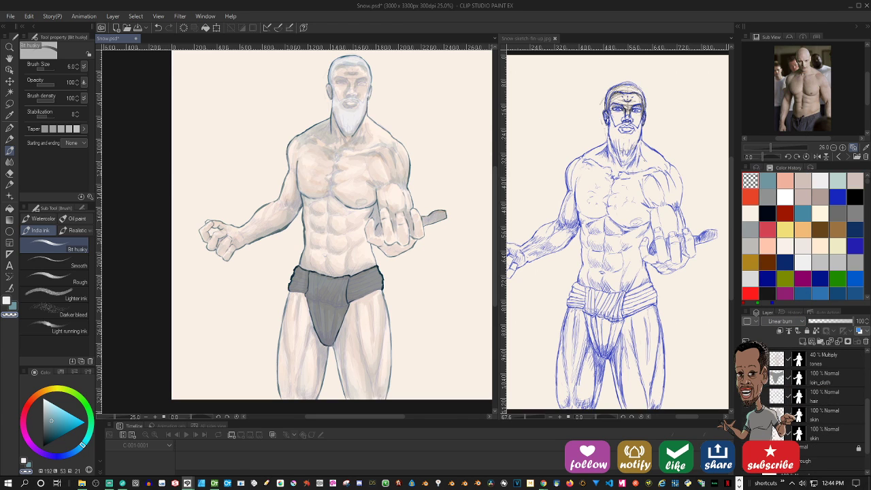
click(747, 434)
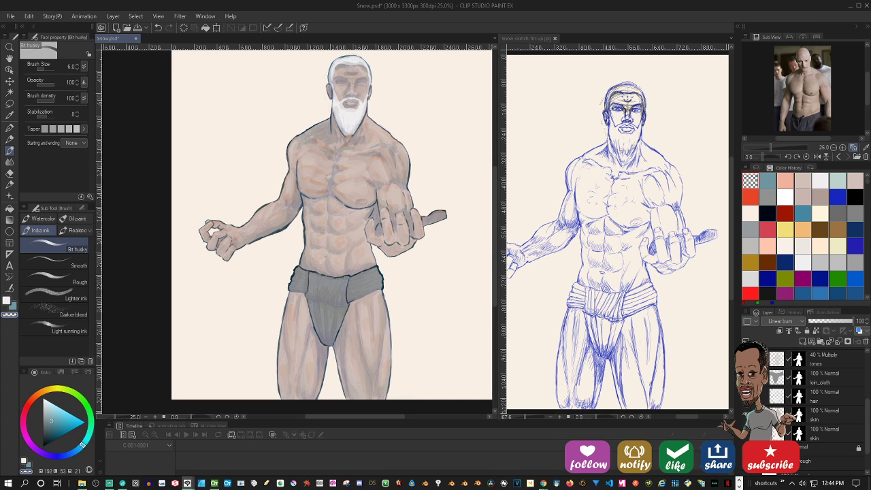
Inspect the outline over the torso and face, and set the outline layer's blending mode to Darken
scroll(405, 128, up, 1)
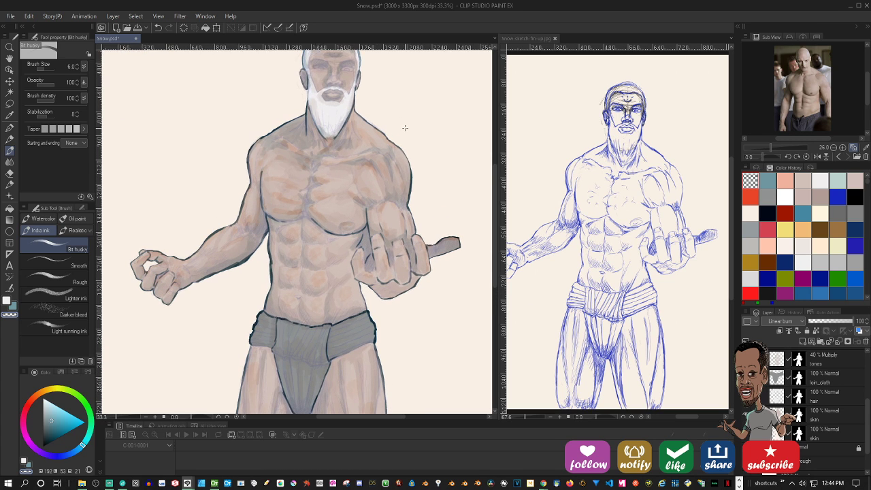
scroll(397, 128, up, 1)
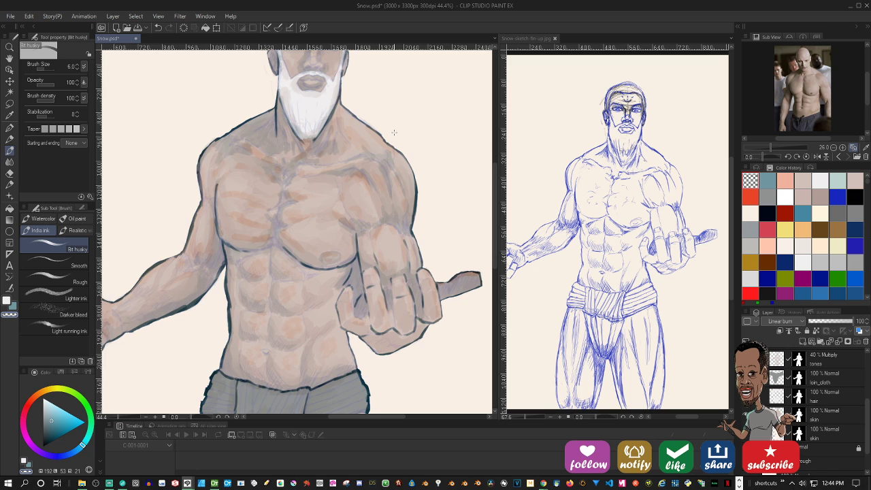
scroll(394, 132, down, 2)
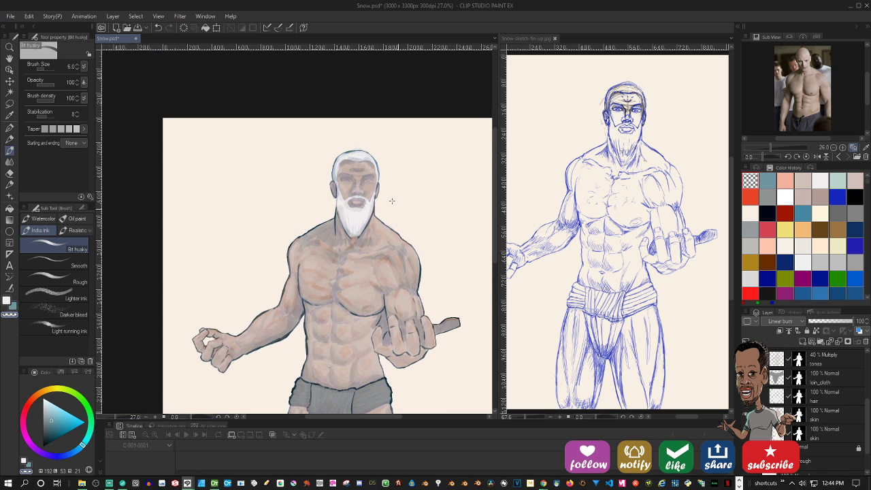
scroll(392, 201, up, 3)
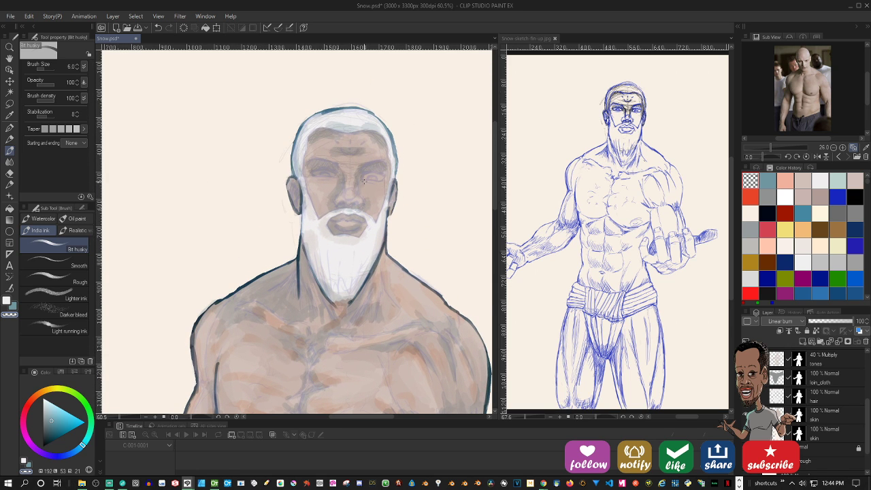
scroll(364, 181, down, 3)
drag(368, 154, 365, 137)
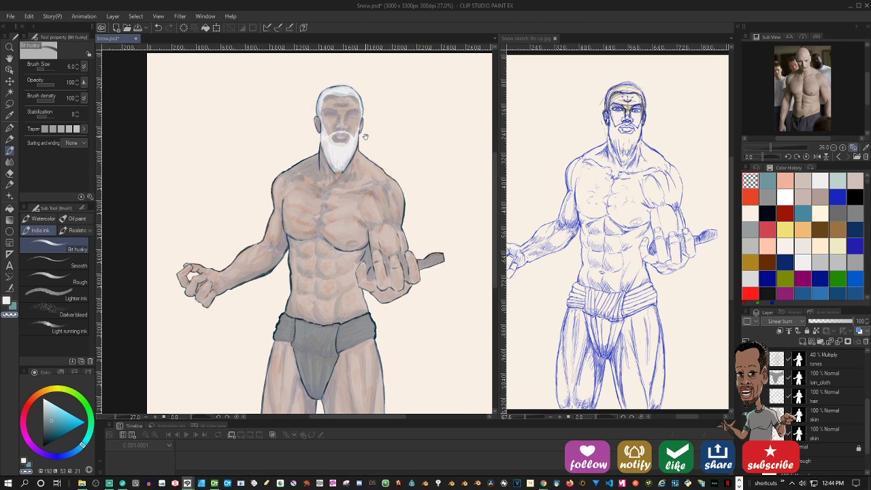
click(779, 321)
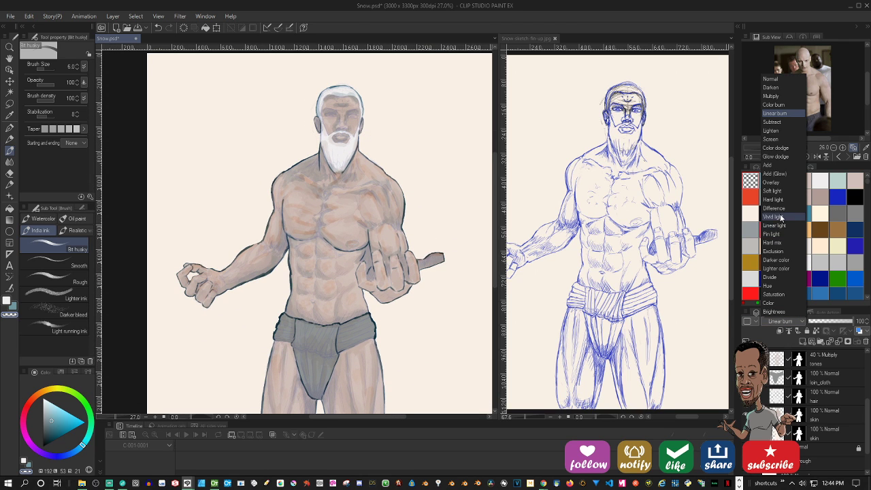
click(783, 87)
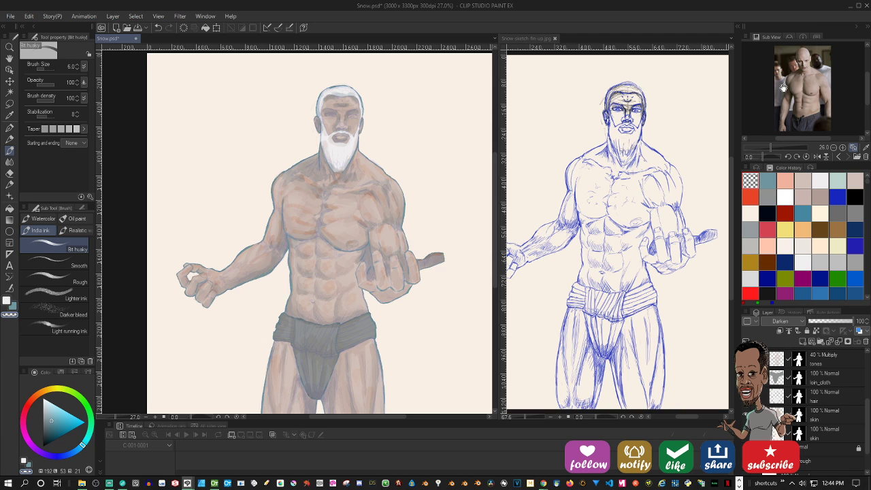
Try the Hard light, Vivid light and Color dodge blending modes on the outline layer
click(773, 322)
click(778, 202)
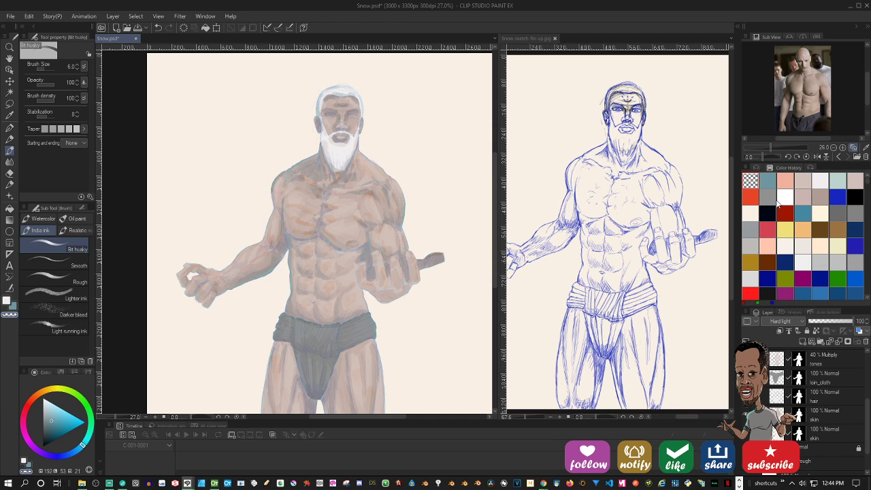
click(781, 322)
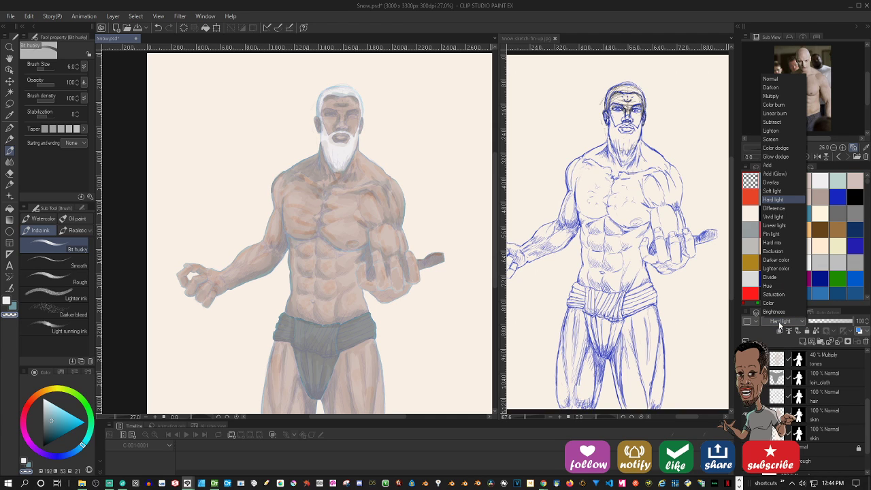
click(784, 216)
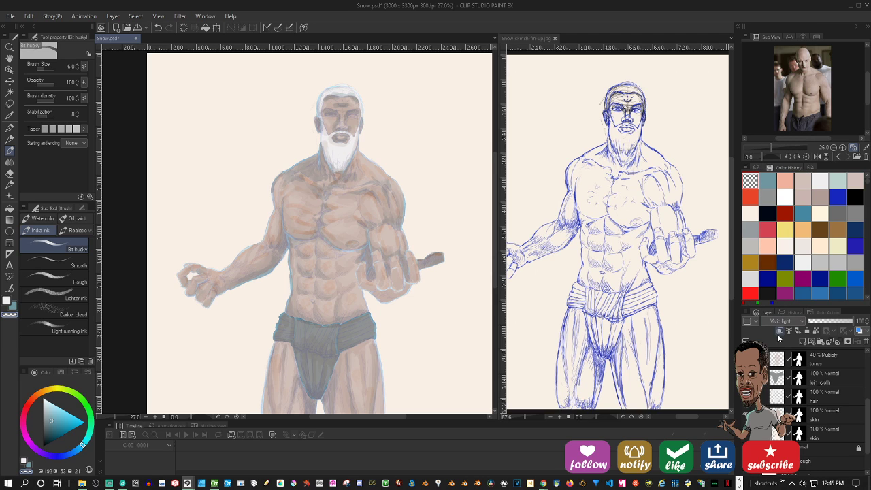
click(780, 320)
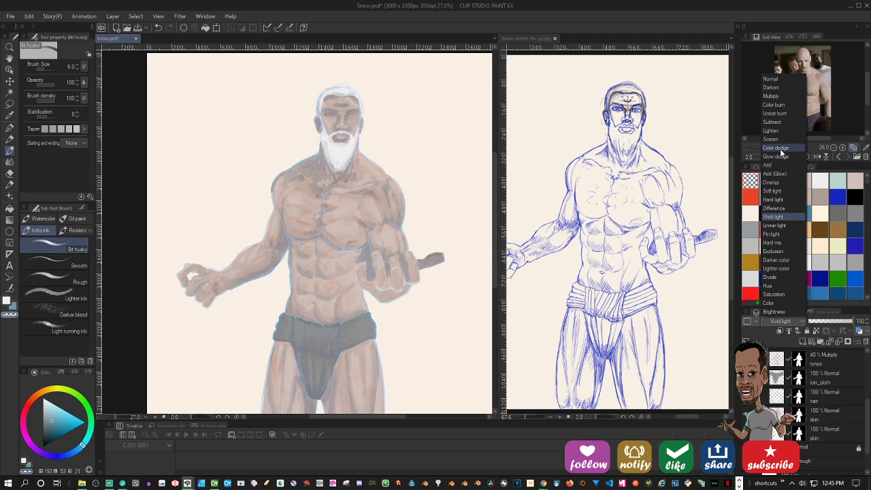
click(781, 150)
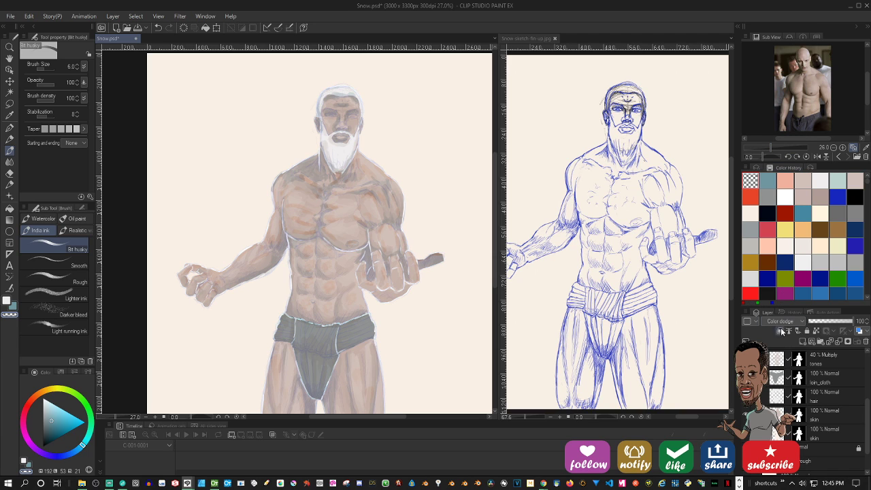
Set the outline layer's blending mode to Subtract and review the contours over the head, torso and arms
click(781, 320)
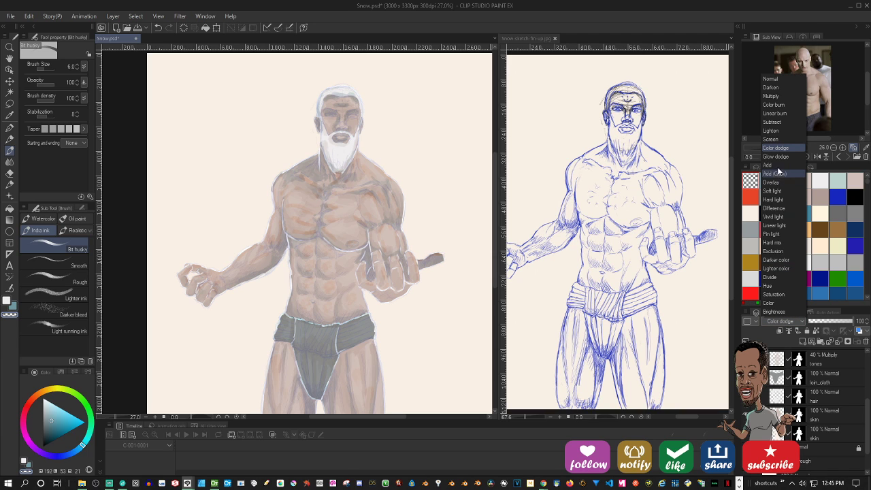
click(777, 121)
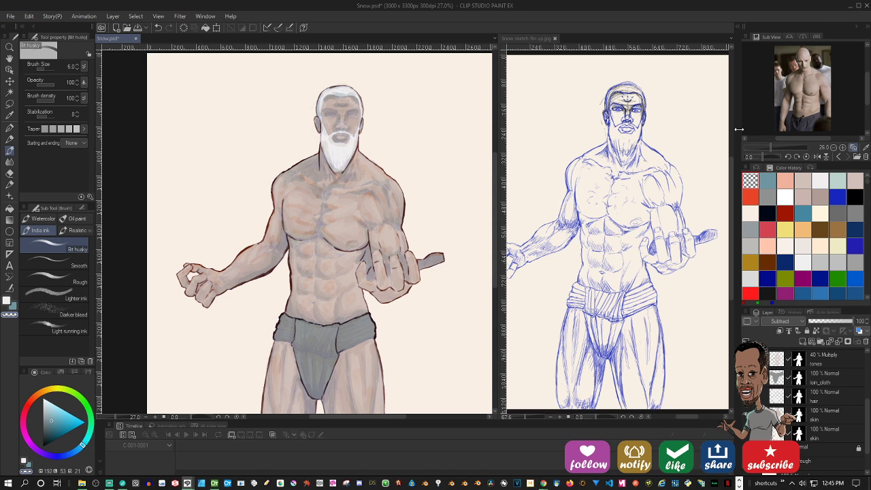
scroll(328, 170, up, 2)
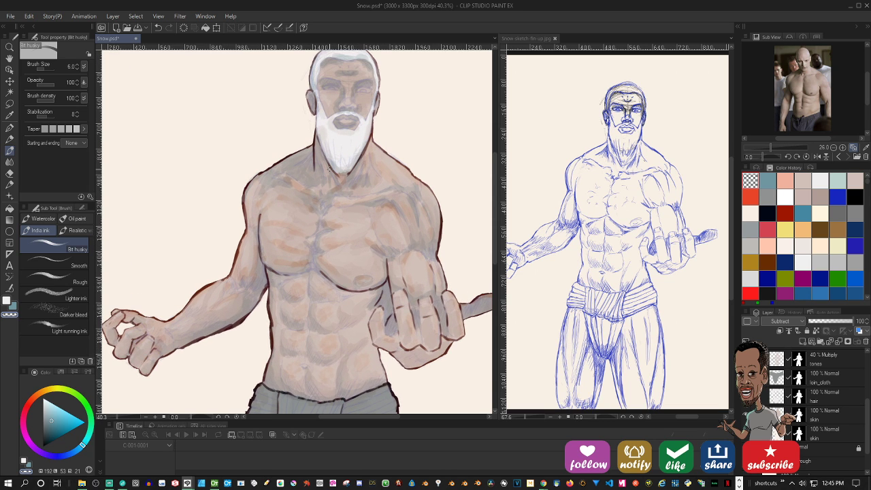
scroll(327, 170, up, 1)
scroll(327, 170, down, 3)
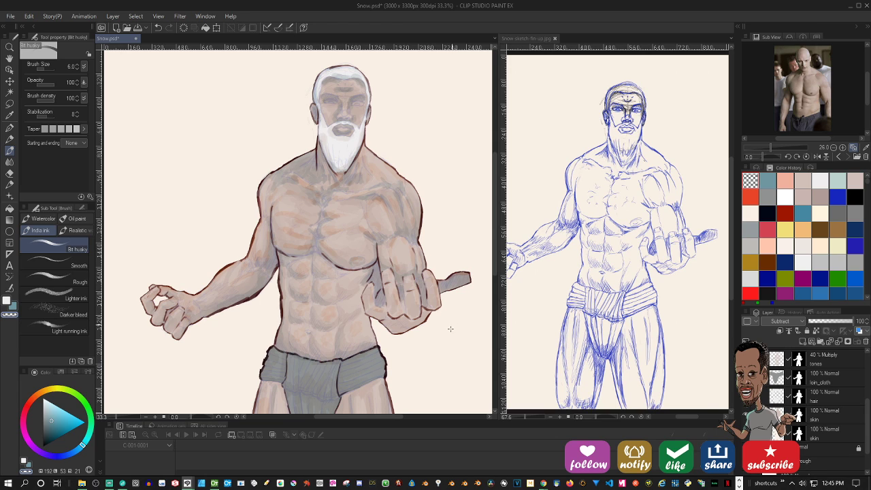
Try Linear burn on the outline layer for comparison and return its blending mode to Subtract
click(784, 322)
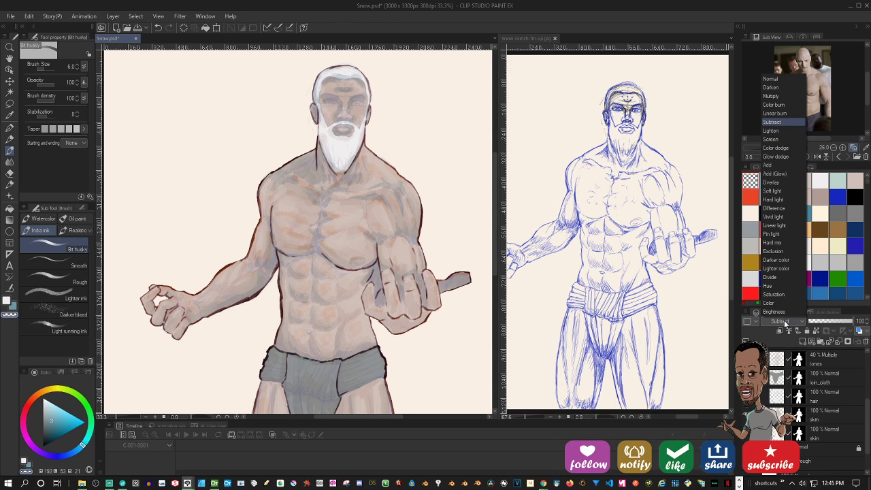
click(776, 113)
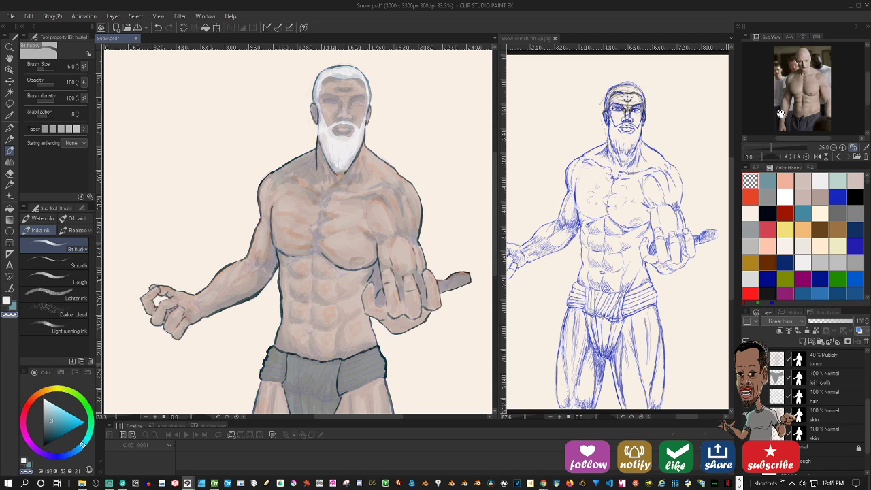
click(778, 322)
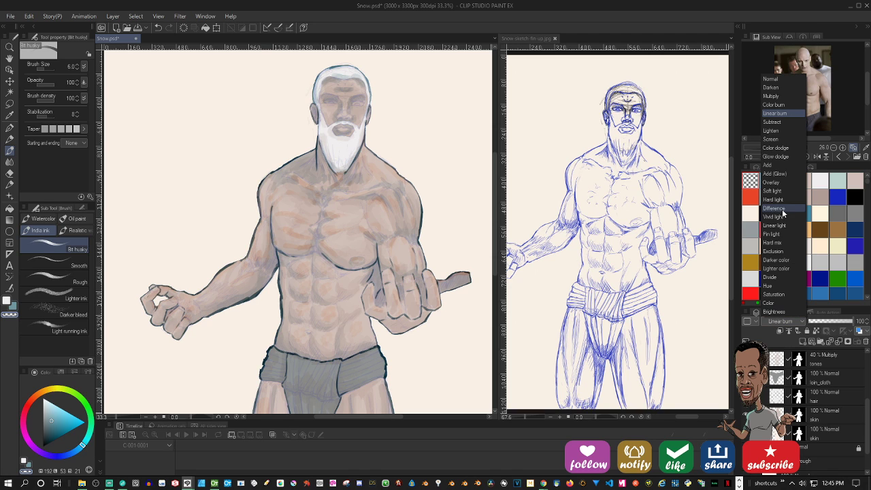
click(783, 123)
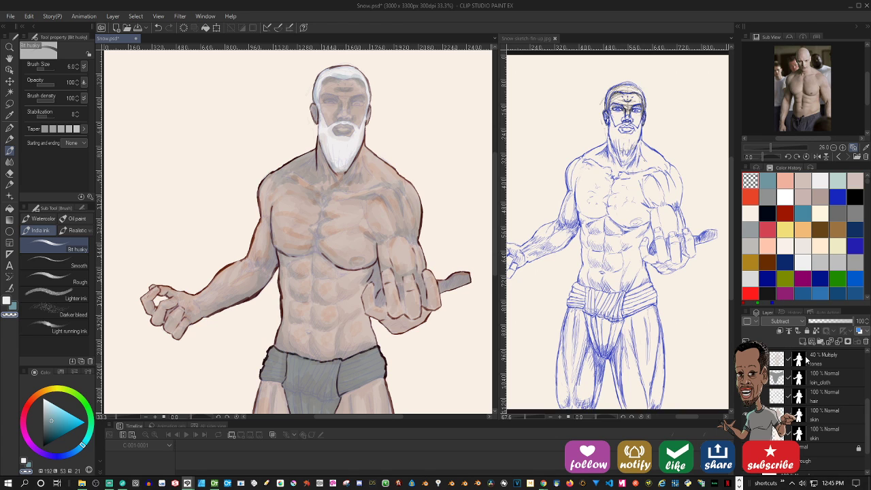
Set the outline layer's opacity to 53% and touch up the forearm's lower contour, switching between teal and transparent colour
click(833, 322)
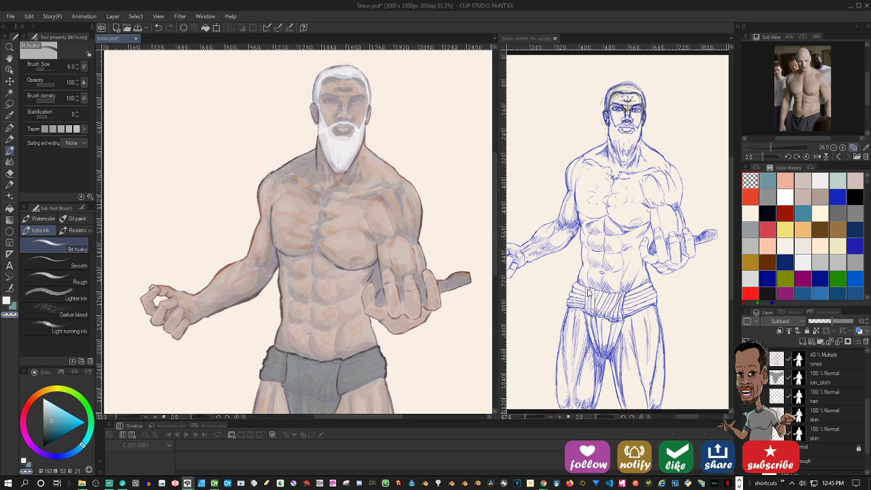
scroll(266, 289, up, 3)
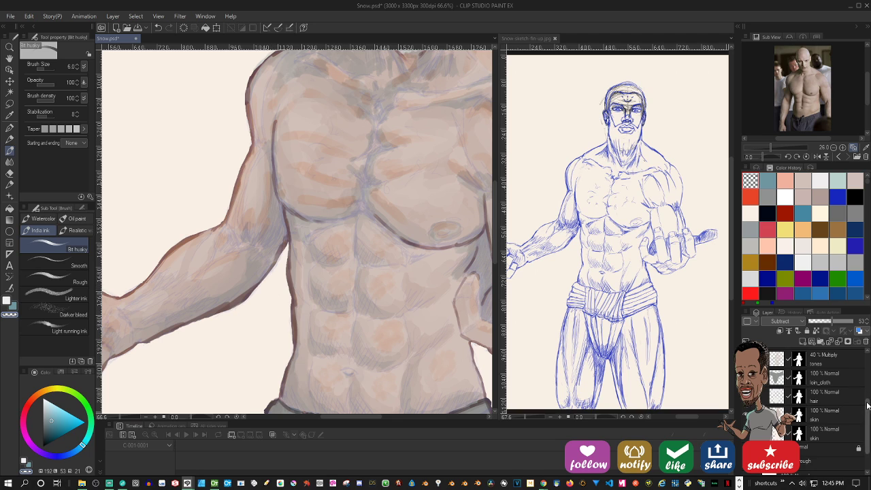
drag(866, 402, 867, 375)
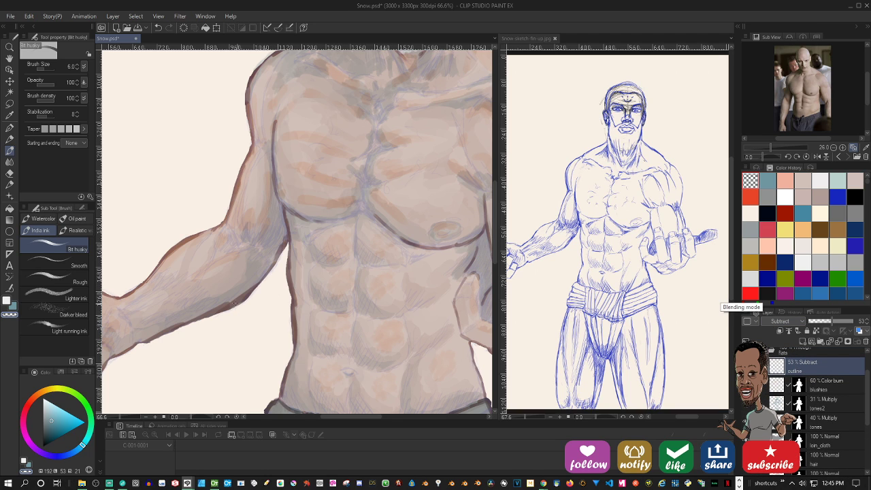
alt+click(233, 298)
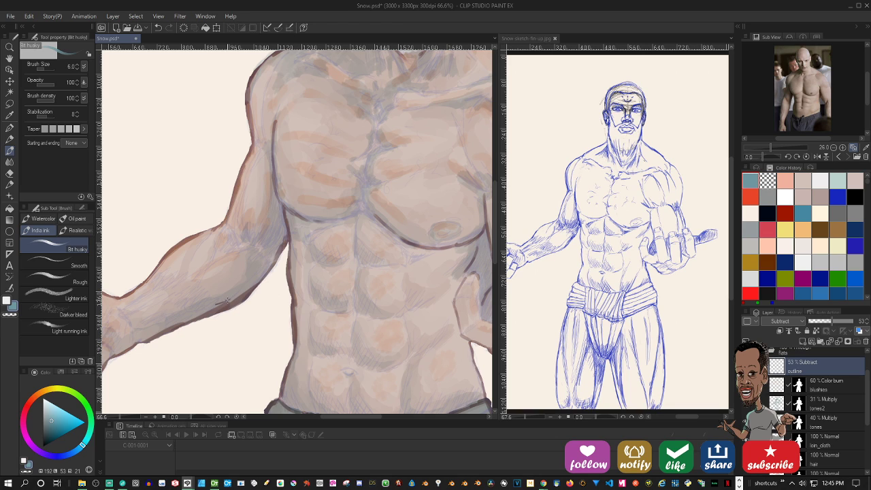
alt+click(217, 305)
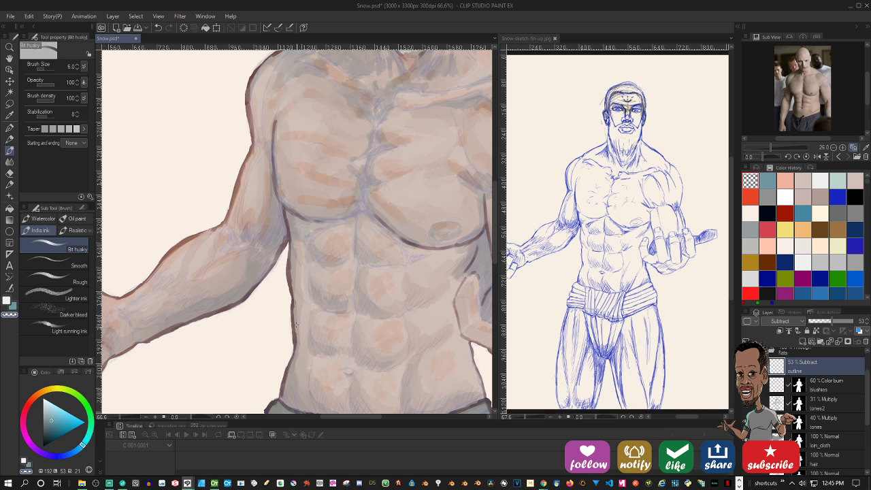
scroll(485, 237, down, 6)
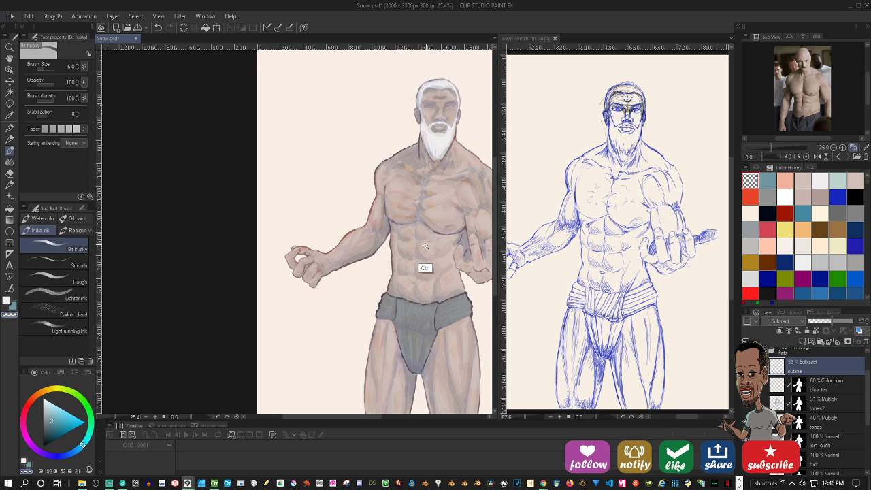
scroll(441, 223, up, 3)
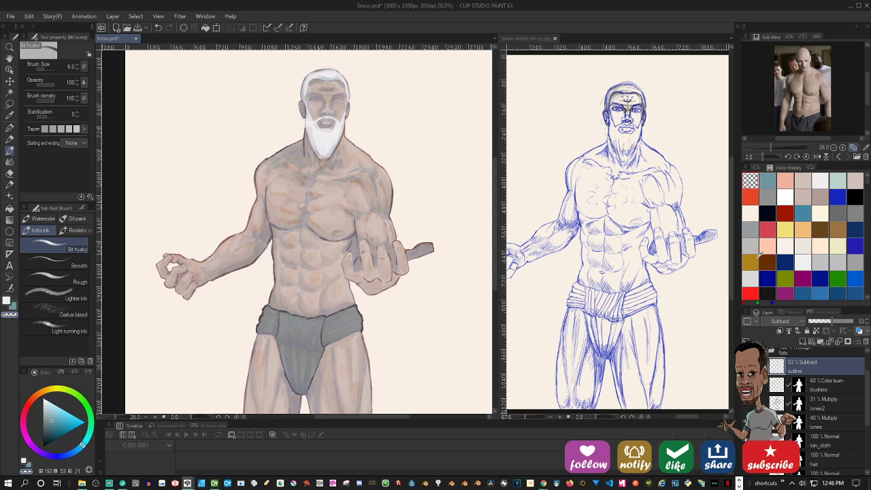
Compare the figure with and without the sketches folder, leave the folder hidden, and review the painted torso and hands
scroll(764, 400, up, 2)
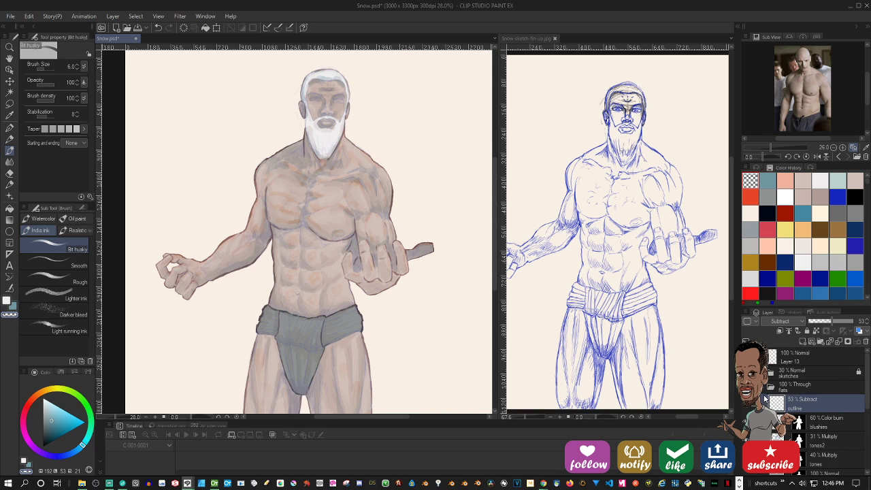
scroll(765, 400, down, 3)
scroll(764, 400, up, 3)
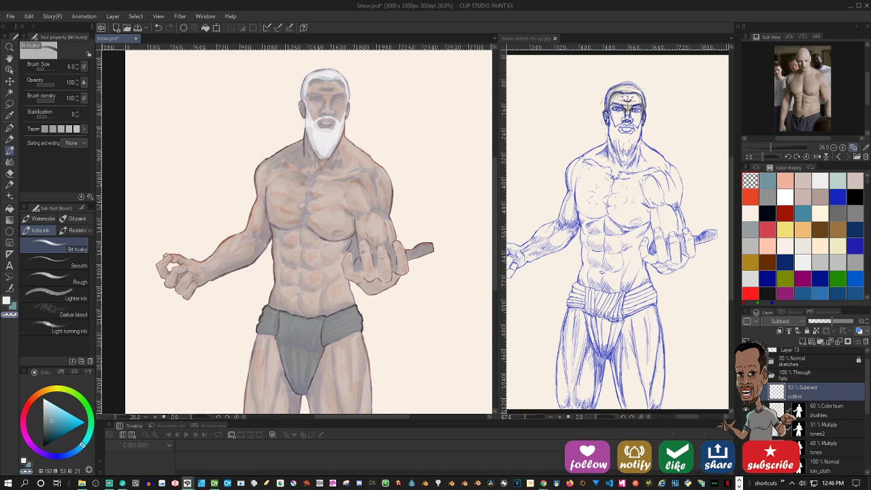
click(749, 361)
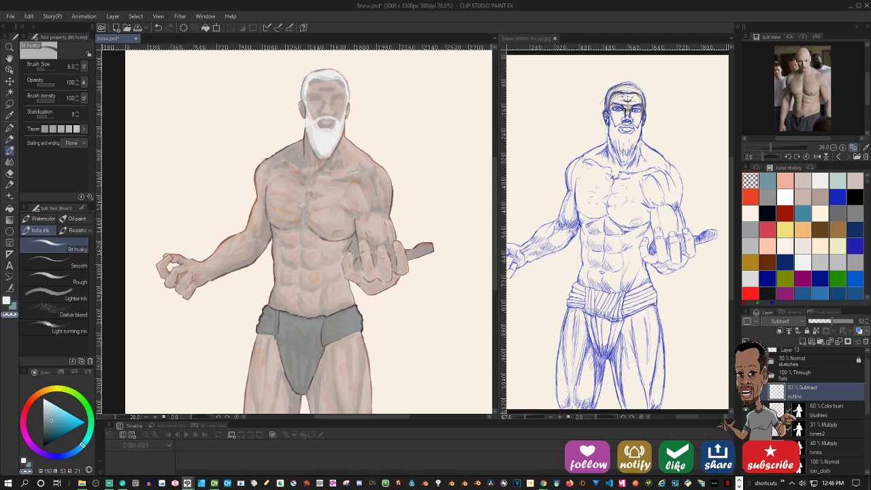
click(749, 361)
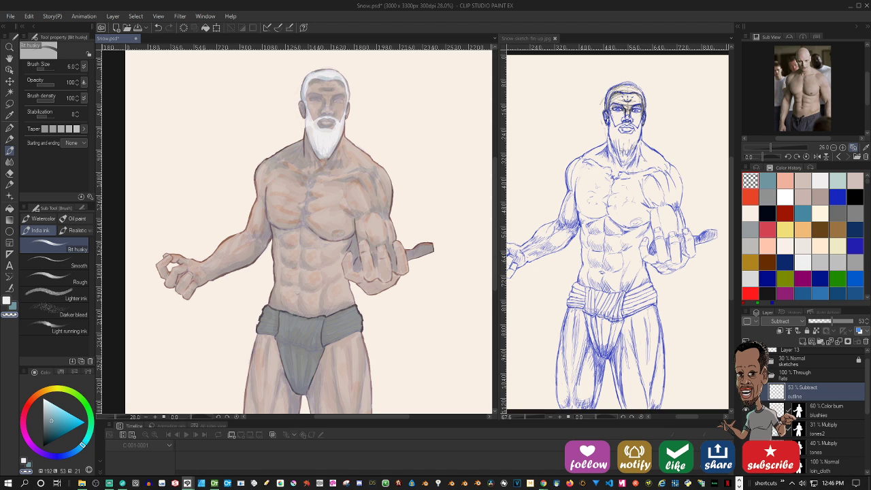
click(749, 360)
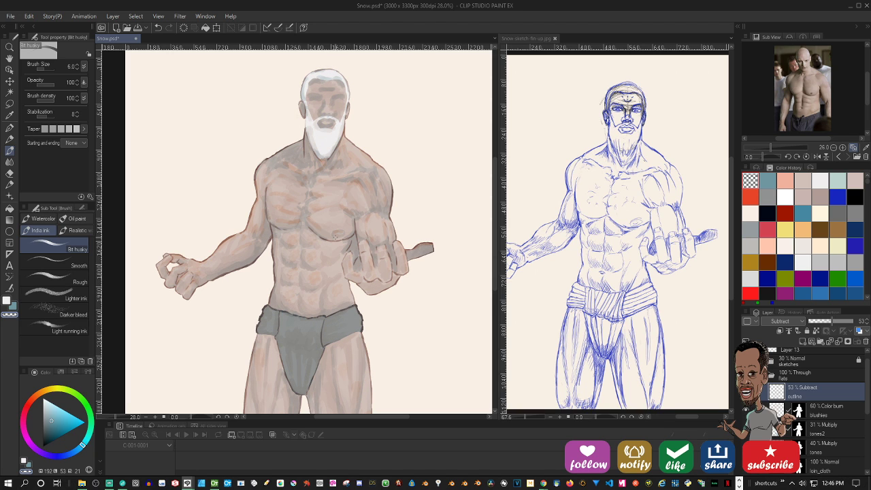
scroll(336, 235, up, 2)
scroll(332, 231, down, 1)
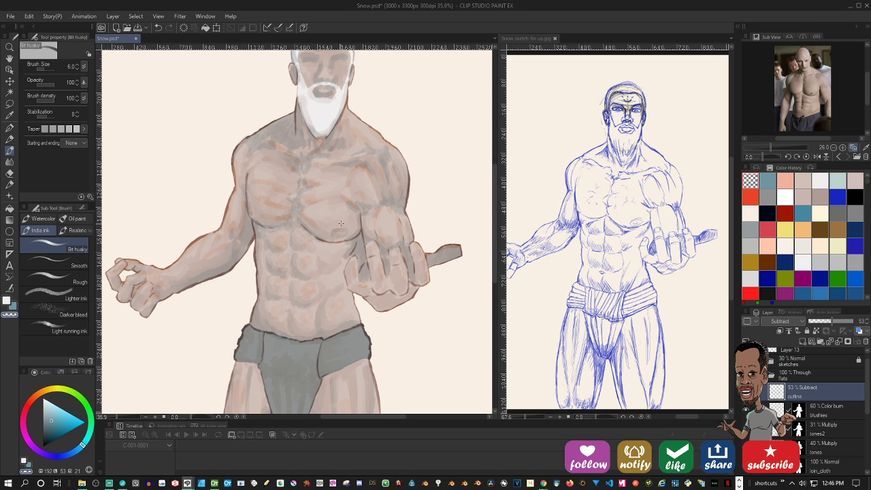
scroll(368, 205, down, 3)
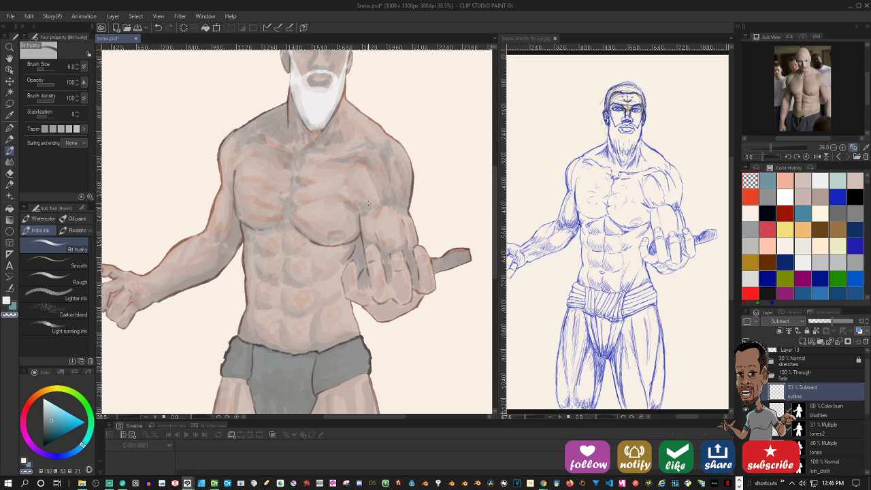
scroll(371, 203, up, 1)
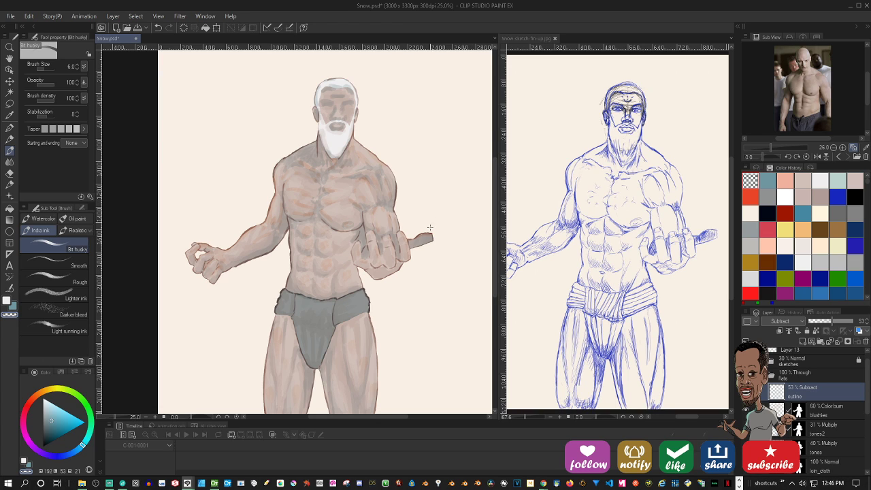
Hide the upper skin layer, reduce the outline layer's opacity to 24%, and check the softened contours
scroll(811, 391, down, 5)
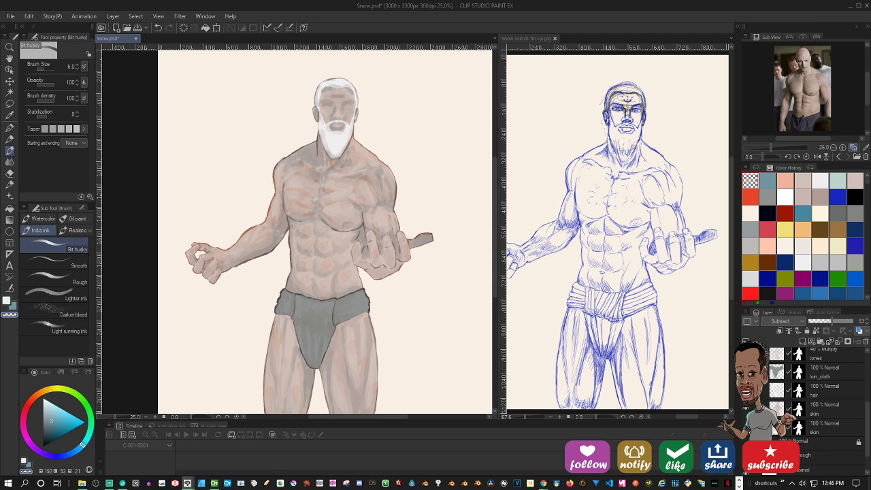
click(746, 408)
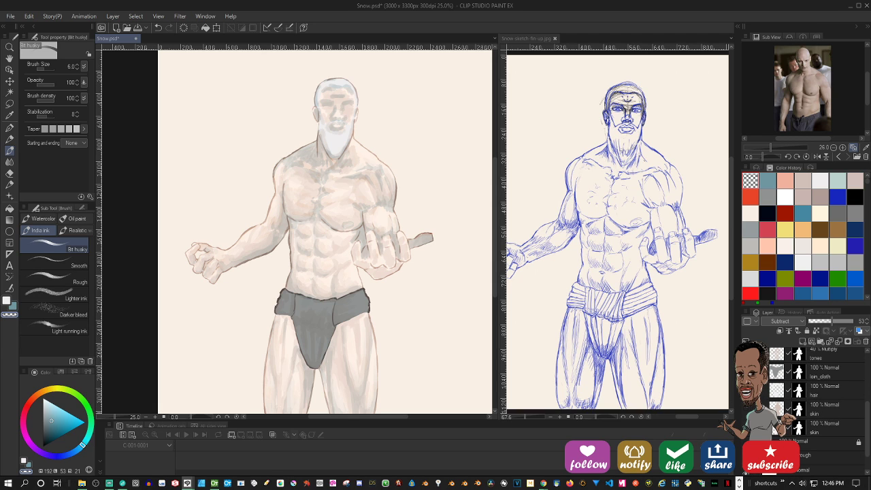
scroll(772, 382, up, 3)
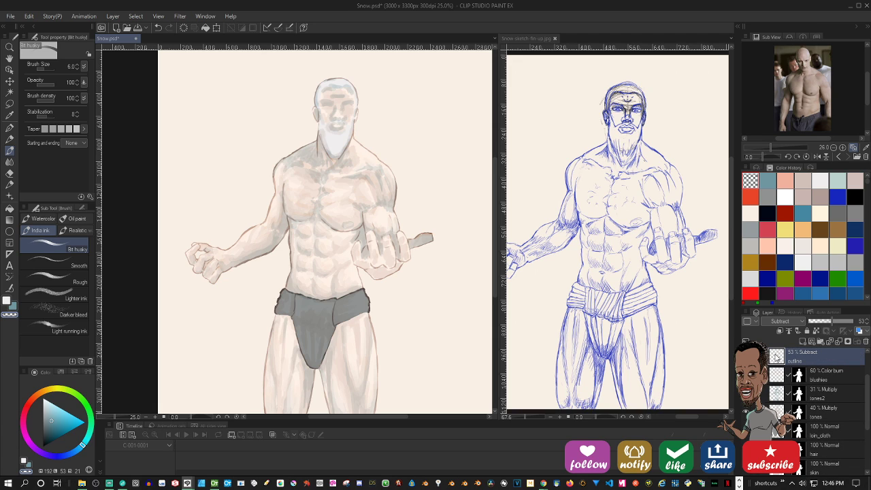
click(817, 321)
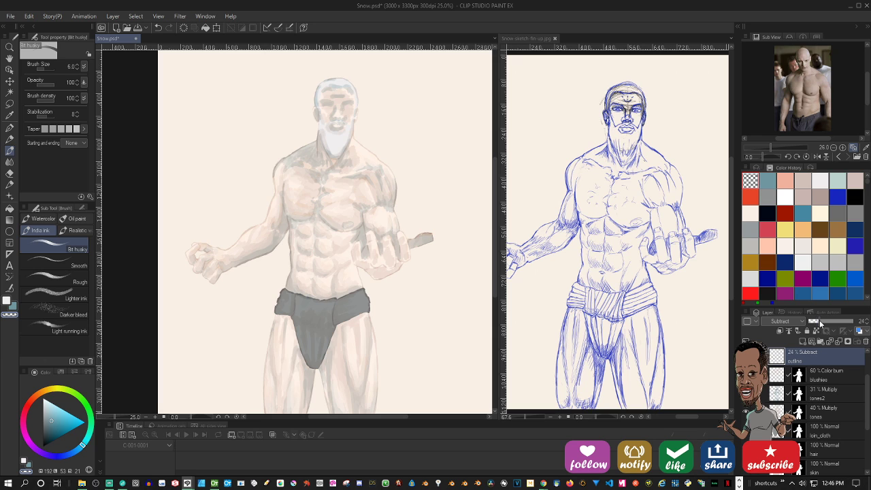
scroll(378, 119, up, 2)
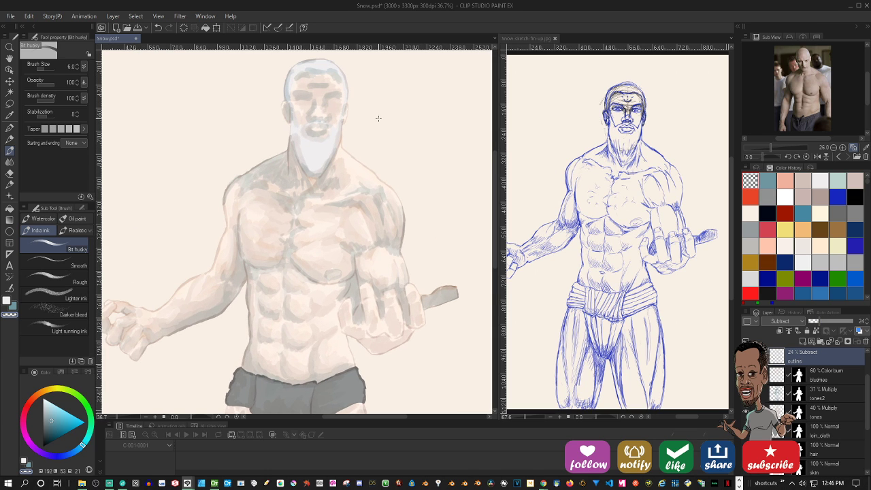
scroll(378, 118, down, 2)
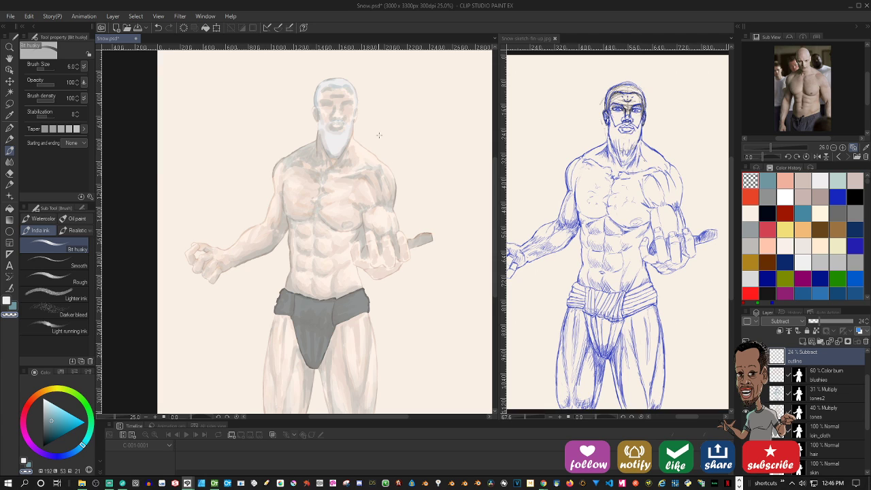
scroll(774, 350, down, 4)
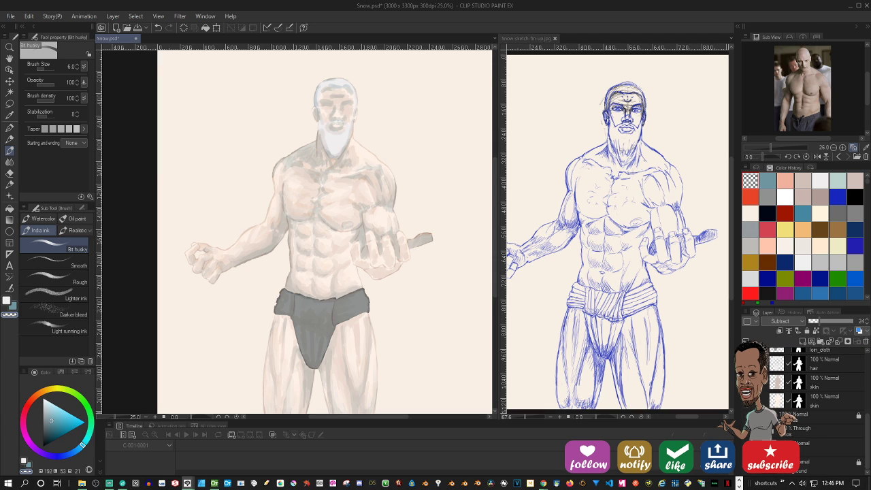
Replace the cream backdrop with the plain dark navy background and check the figure's contours against it
click(749, 353)
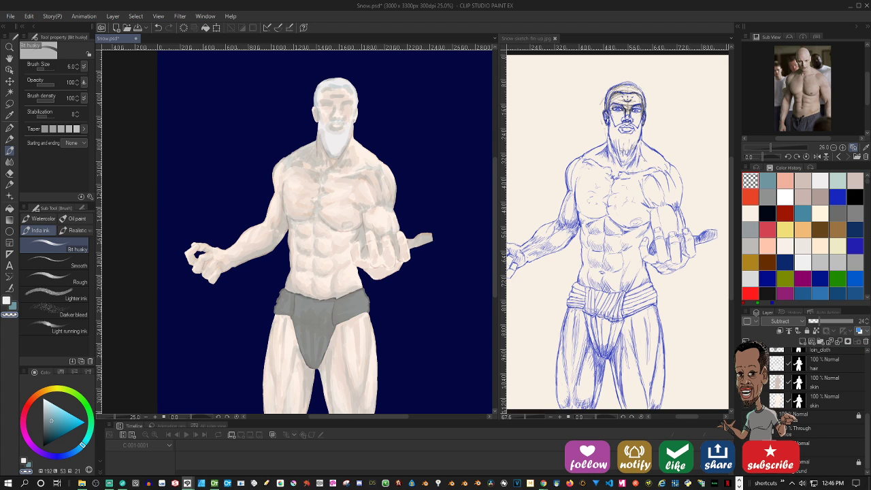
scroll(369, 147, up, 1)
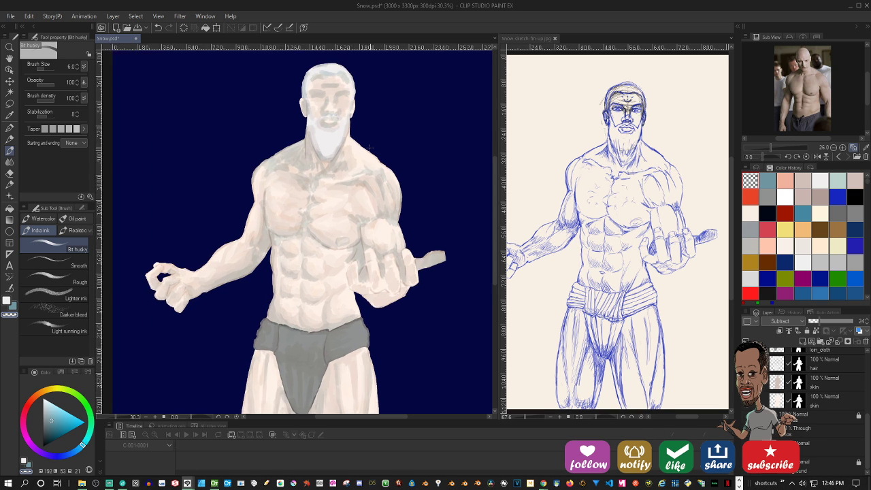
scroll(369, 147, up, 4)
scroll(370, 147, down, 3)
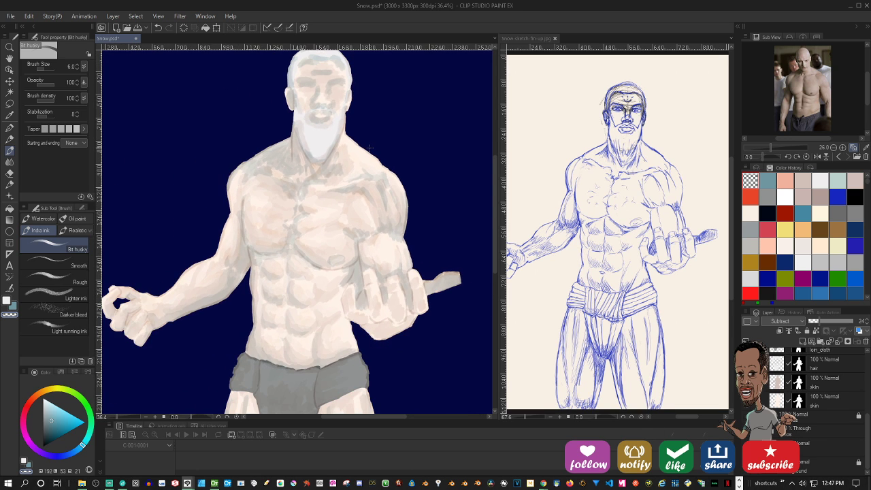
scroll(370, 147, down, 2)
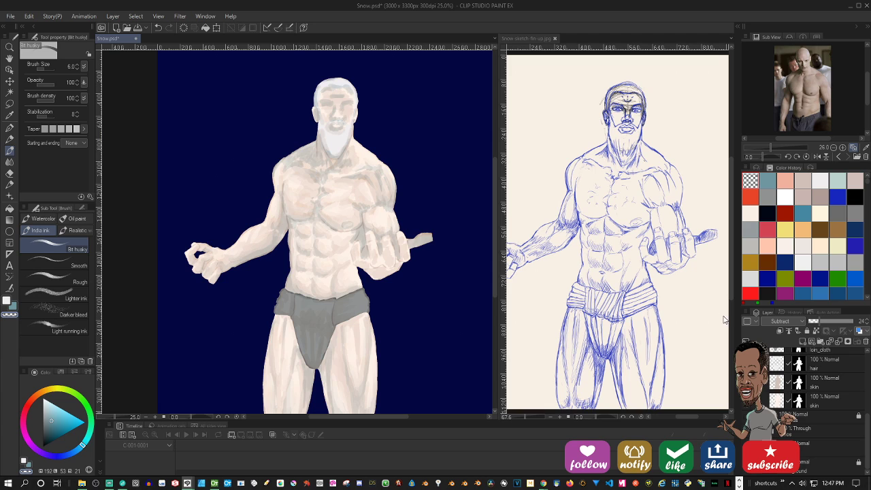
Set the outline layer's opacity to 52% and check the contours of the torso, hands and head
scroll(848, 398, up, 1)
scroll(847, 398, up, 3)
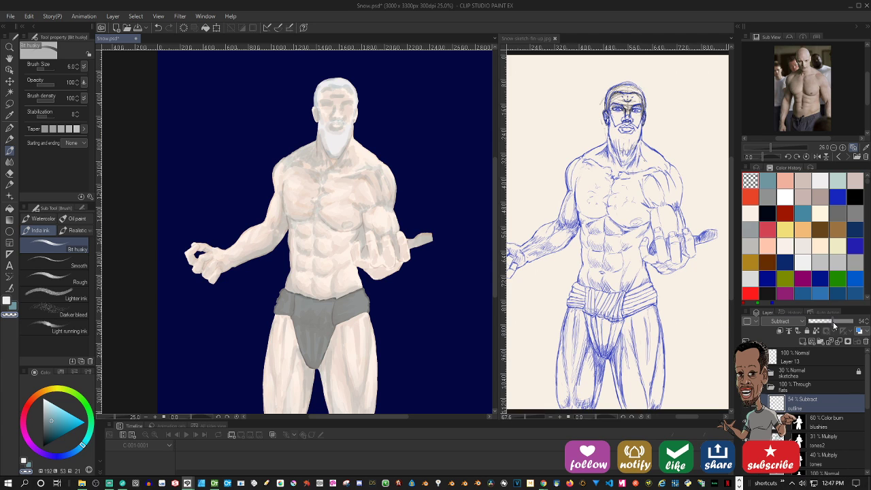
click(833, 322)
mouse_move(836, 321)
mouse_down()
mouse_move(844, 325)
mouse_move(832, 321)
mouse_up()
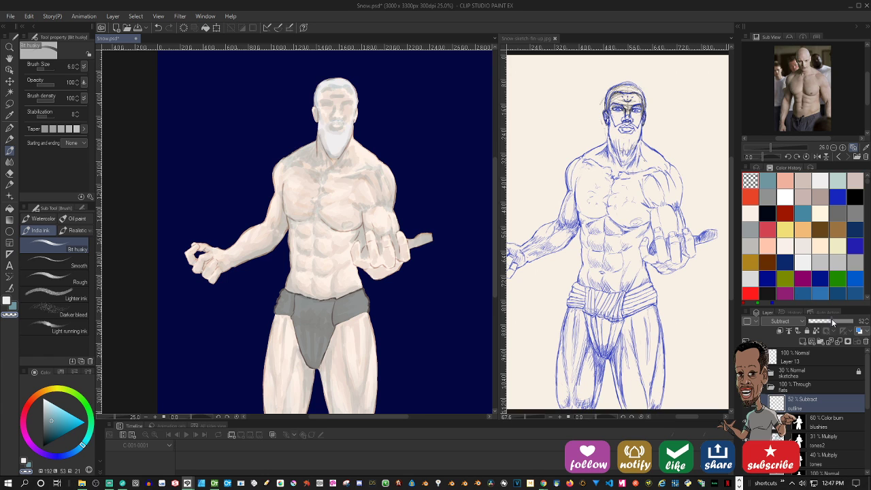
scroll(400, 268, up, 2)
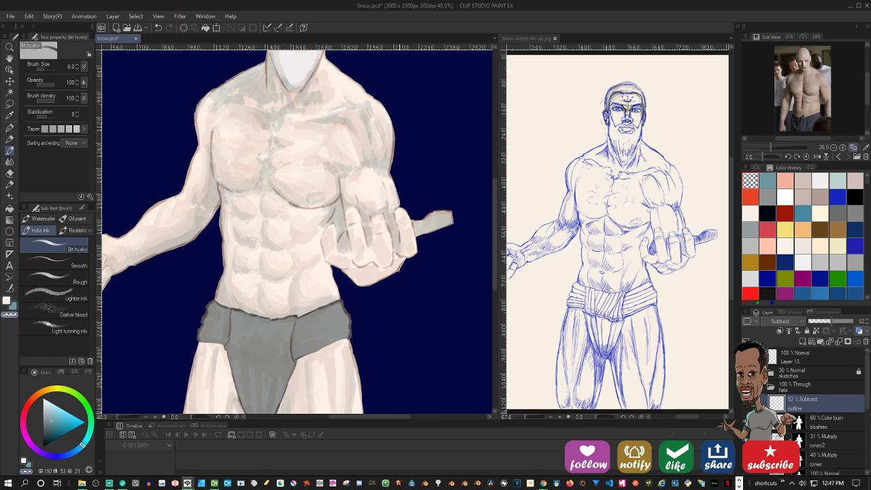
scroll(400, 268, down, 3)
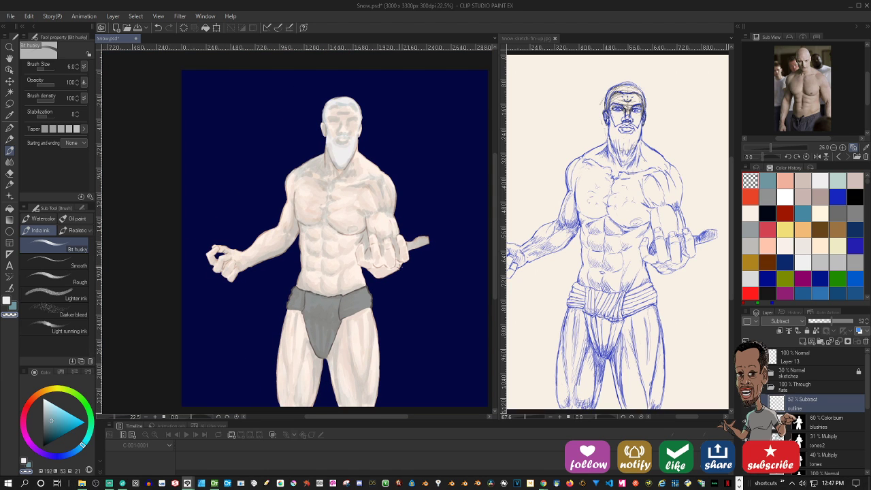
scroll(399, 267, up, 1)
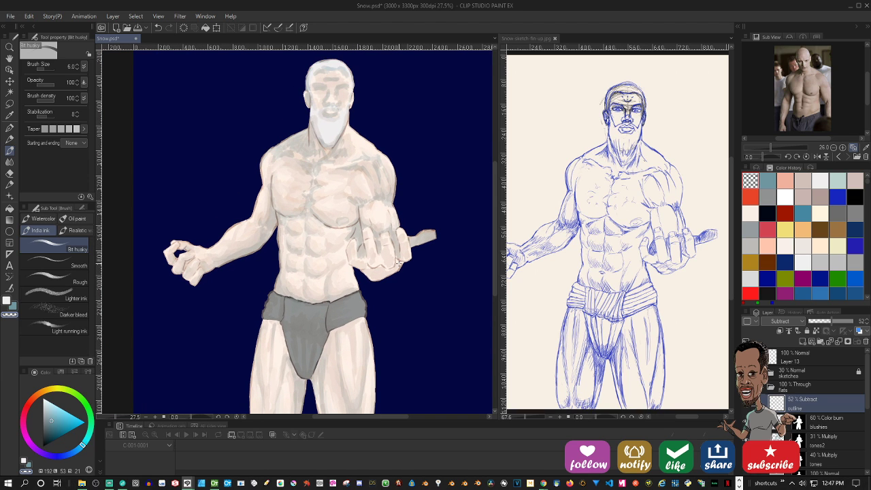
scroll(332, 79, up, 1)
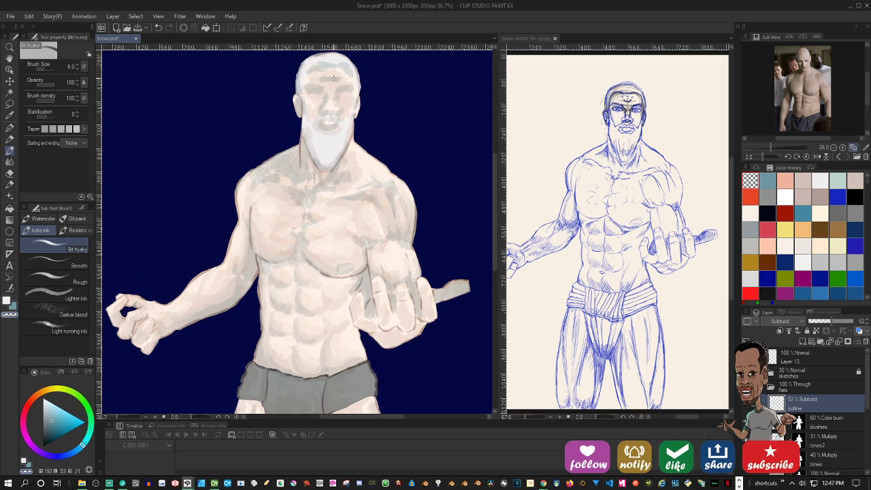
scroll(330, 143, down, 2)
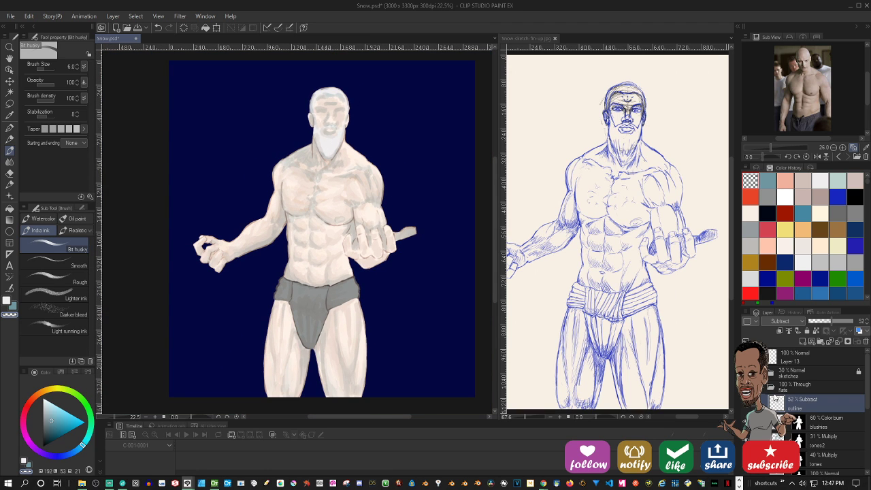
Collapse the flats folder, show the starry night-sky background, and review the figure against it
scroll(774, 399, down, 5)
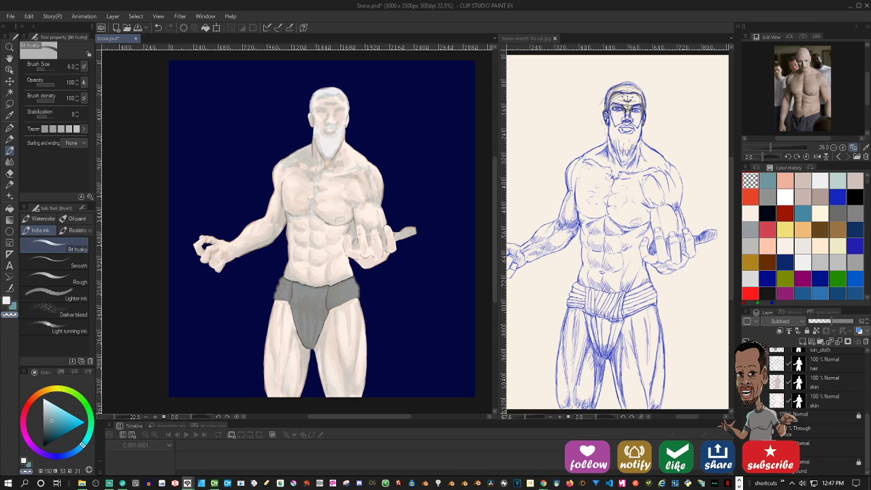
scroll(774, 399, up, 3)
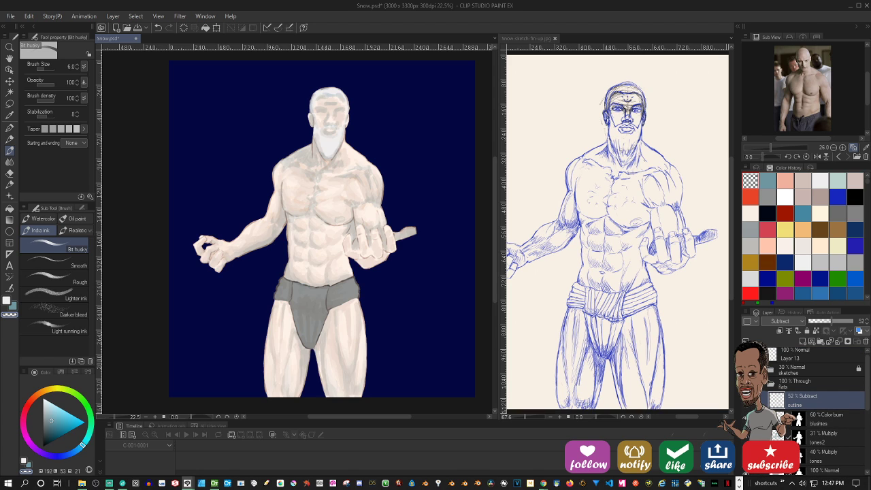
click(764, 385)
click(749, 386)
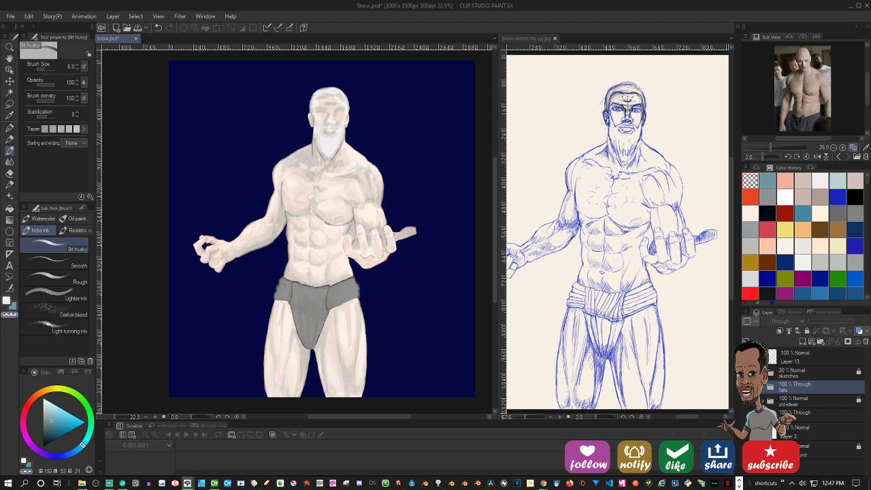
click(749, 386)
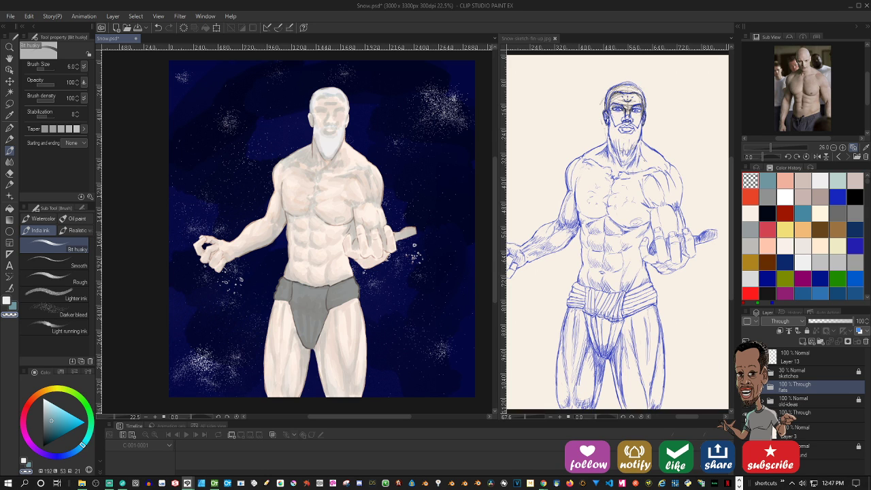
scroll(422, 231, up, 2)
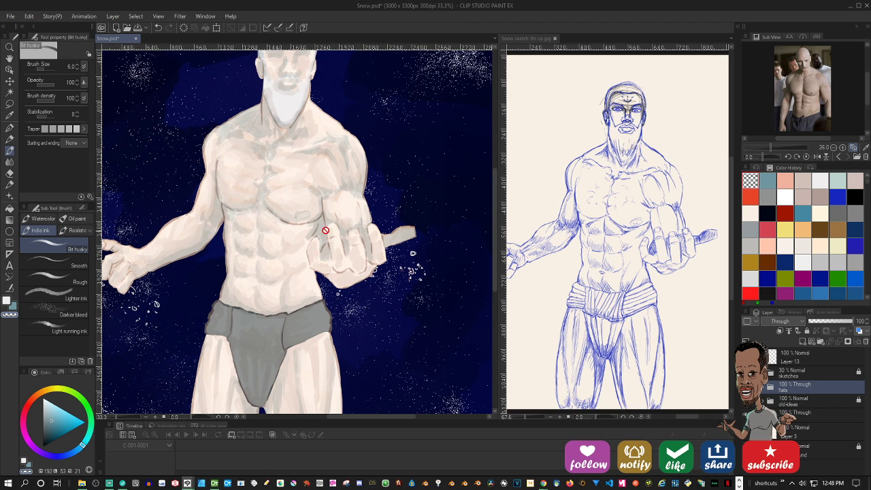
scroll(279, 230, down, 2)
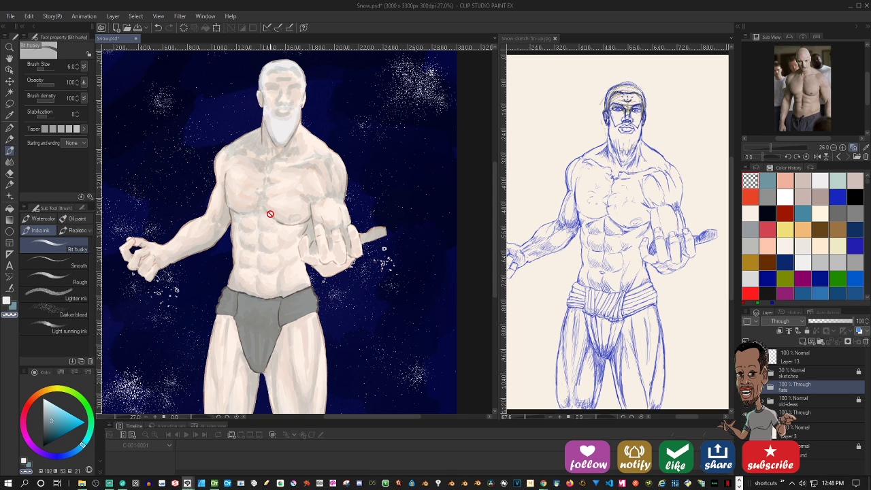
scroll(270, 215, down, 2)
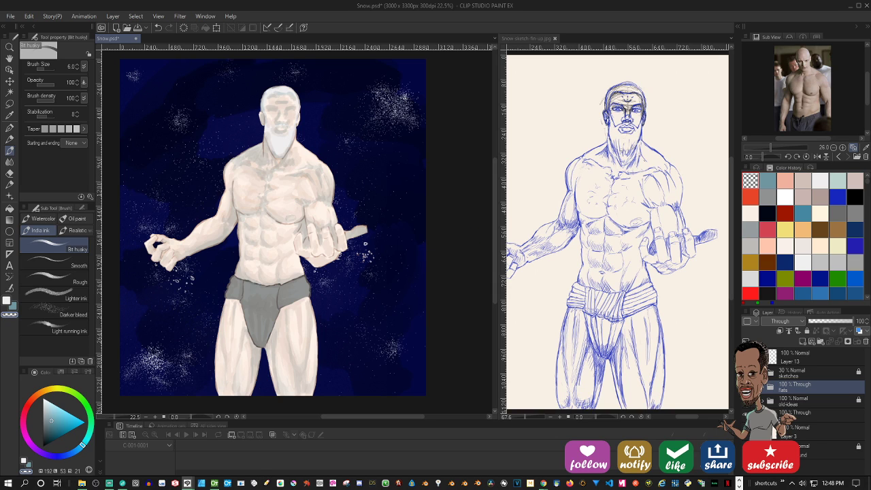
Hide the outline layer inside the flats folder and save the document
click(765, 386)
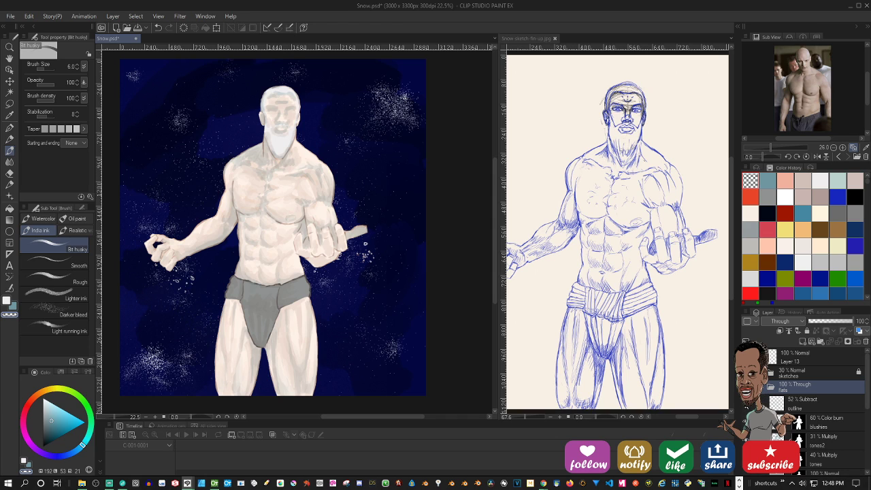
click(749, 403)
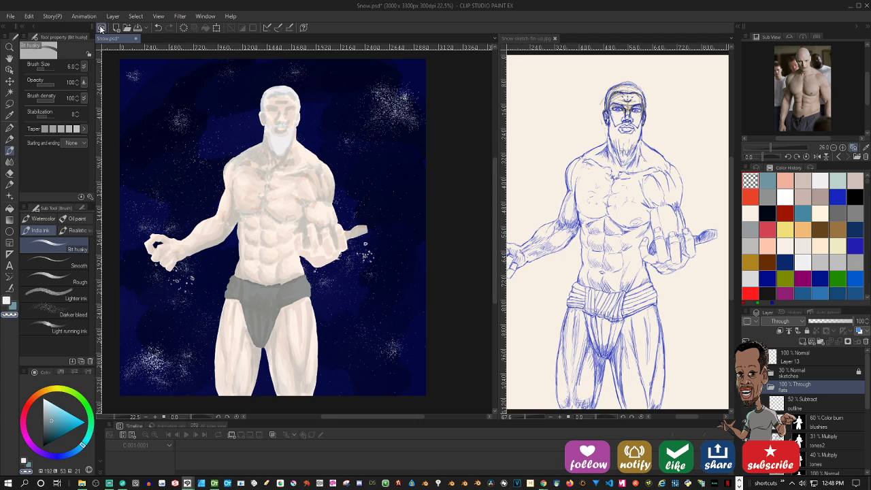
click(11, 15)
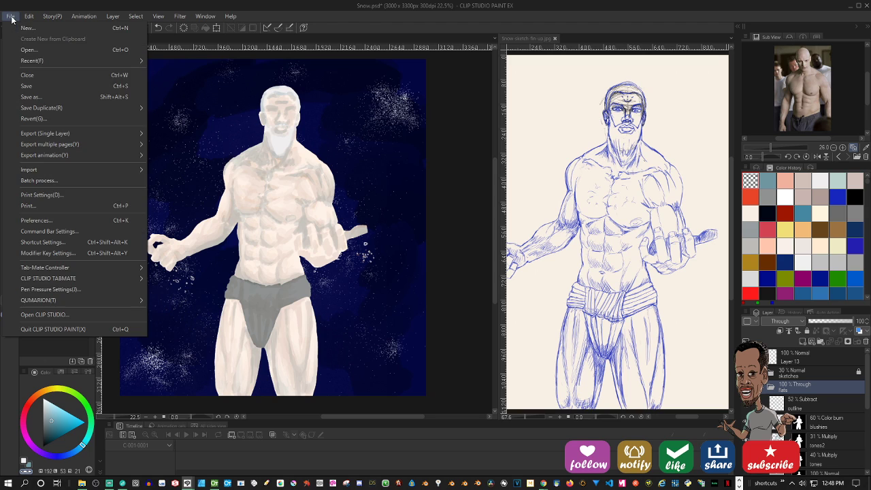
click(27, 86)
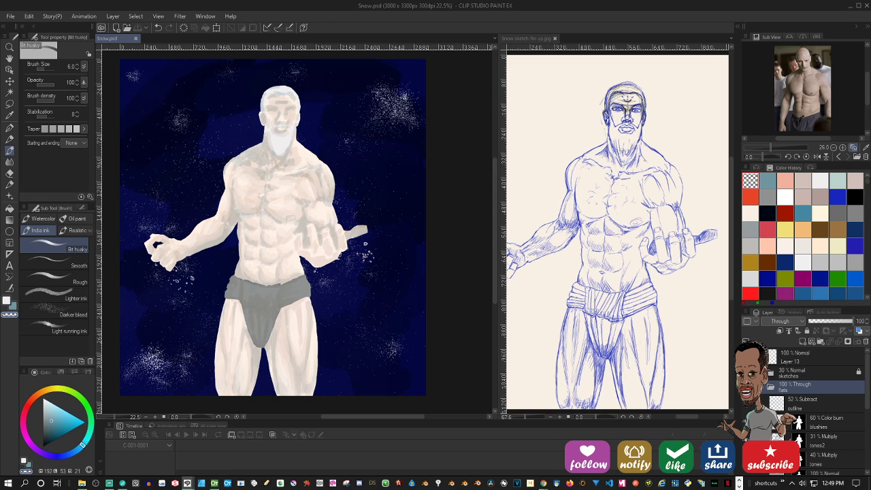
key(alt+Tab)
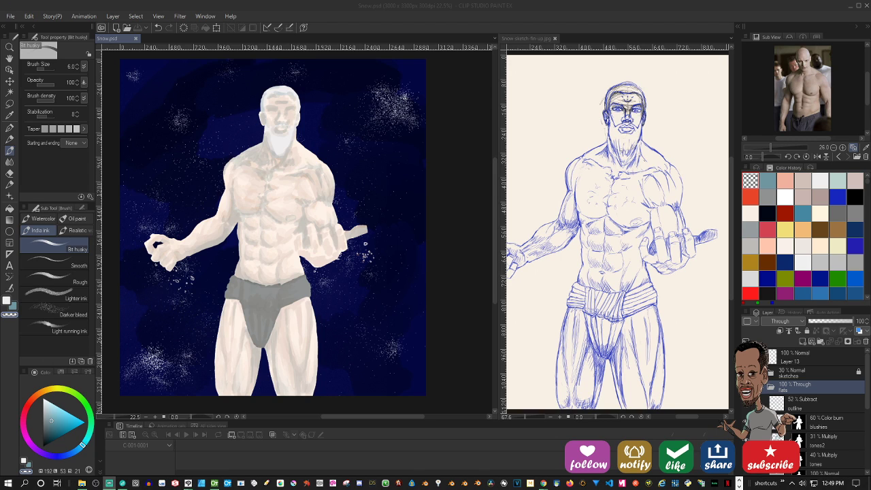